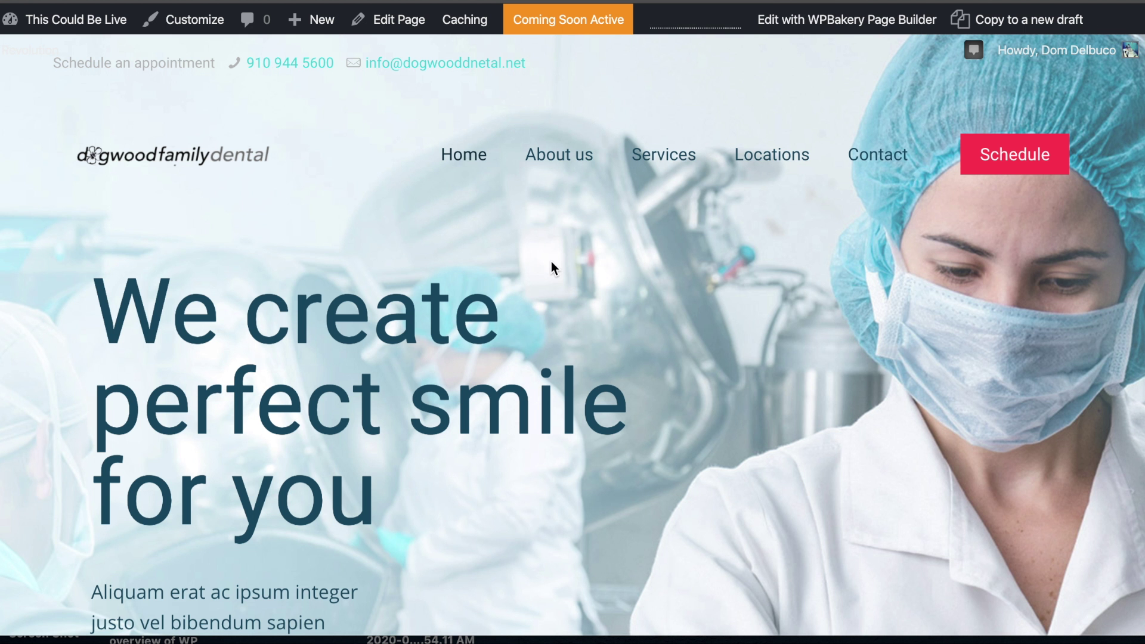
- Examine the homepage's sections from the hero banner down to the locations block and back
scroll(550, 267, "down", 8)
scroll(626, 363, "up", 9)
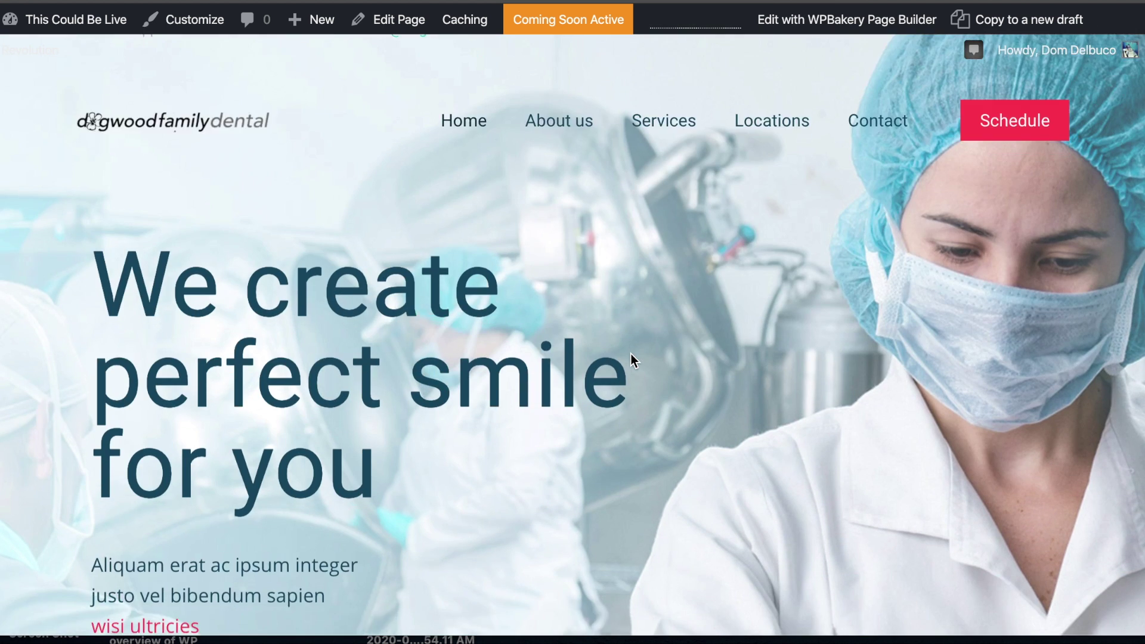
scroll(630, 355, "down", 8)
scroll(734, 328, "down", 10)
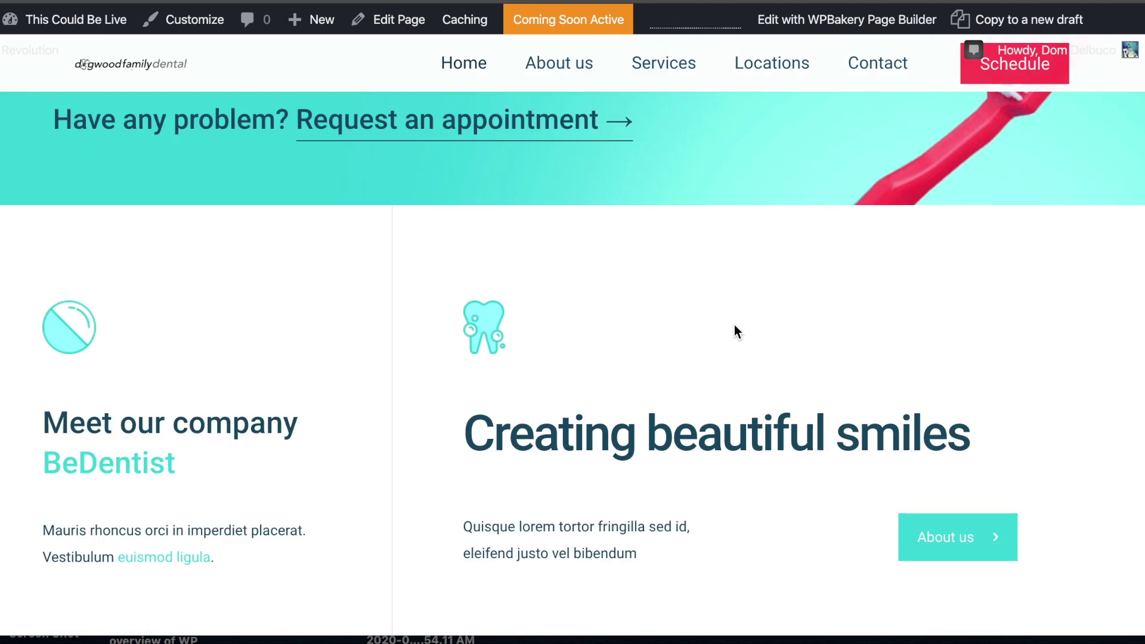
scroll(705, 263, "down", 10)
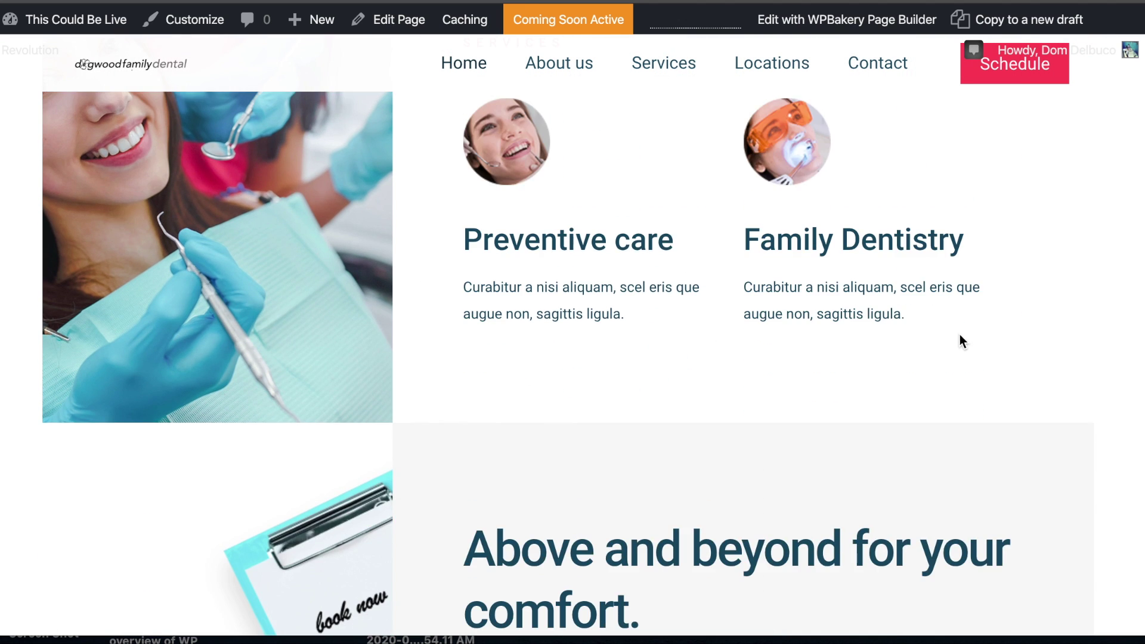
scroll(729, 339, "down", 10)
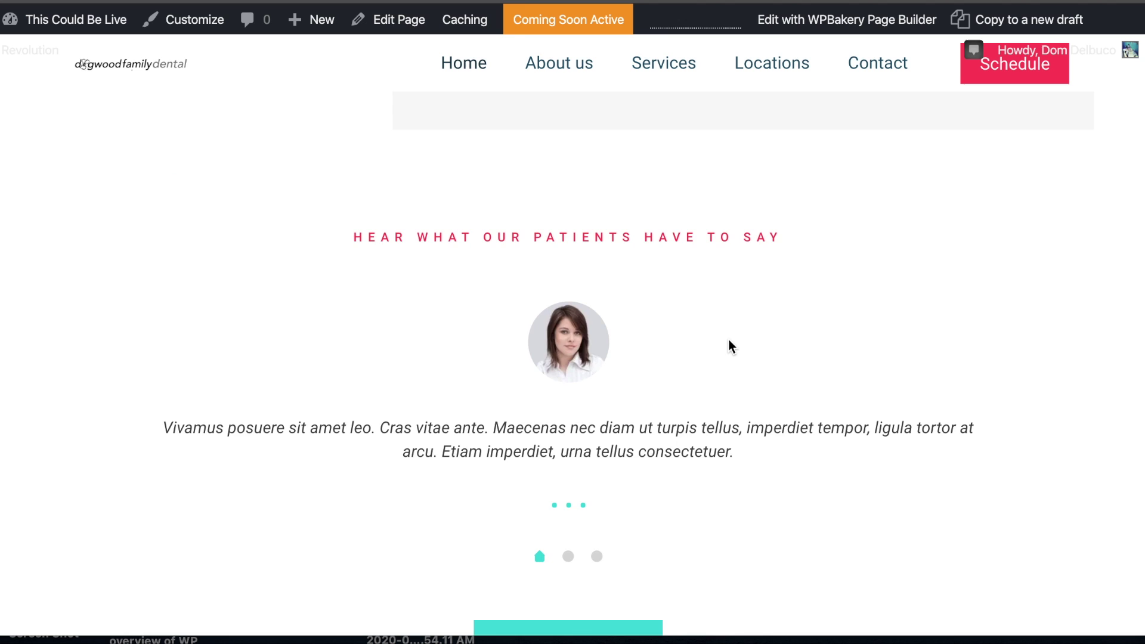
scroll(729, 339, "down", 8)
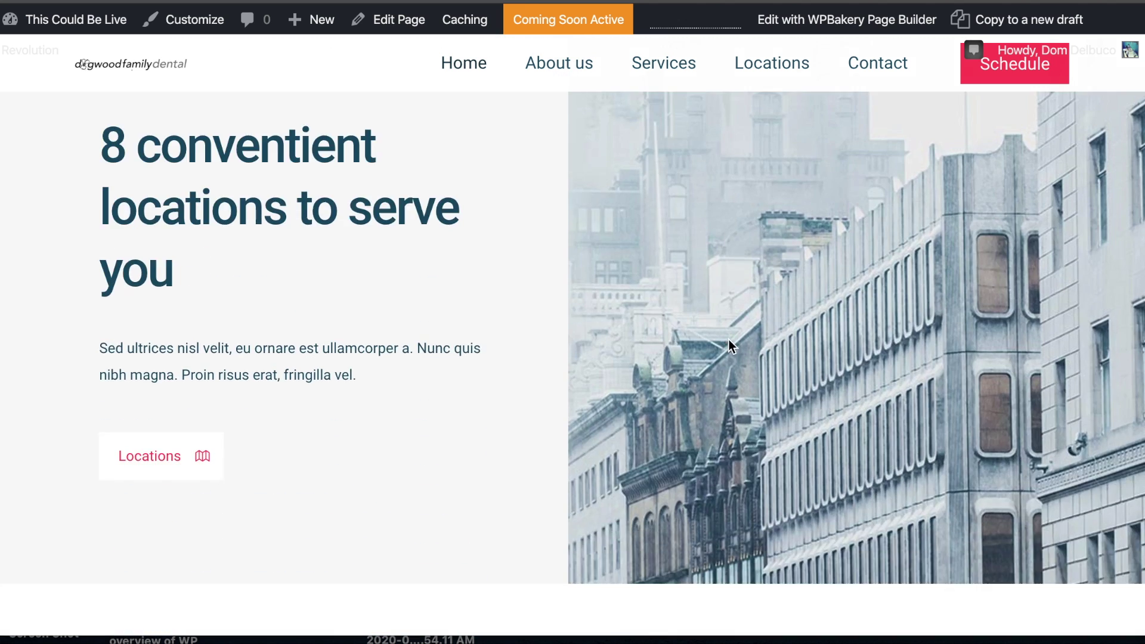
scroll(728, 333, "up", 20)
scroll(730, 312, "up", 3)
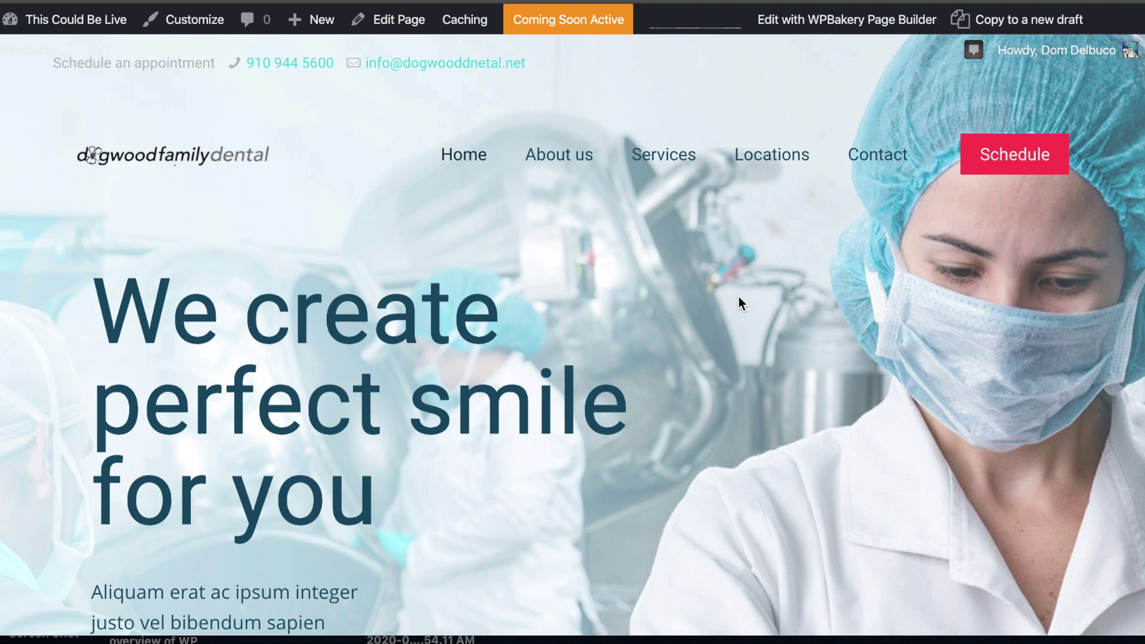
scroll(593, 295, "down", 2)
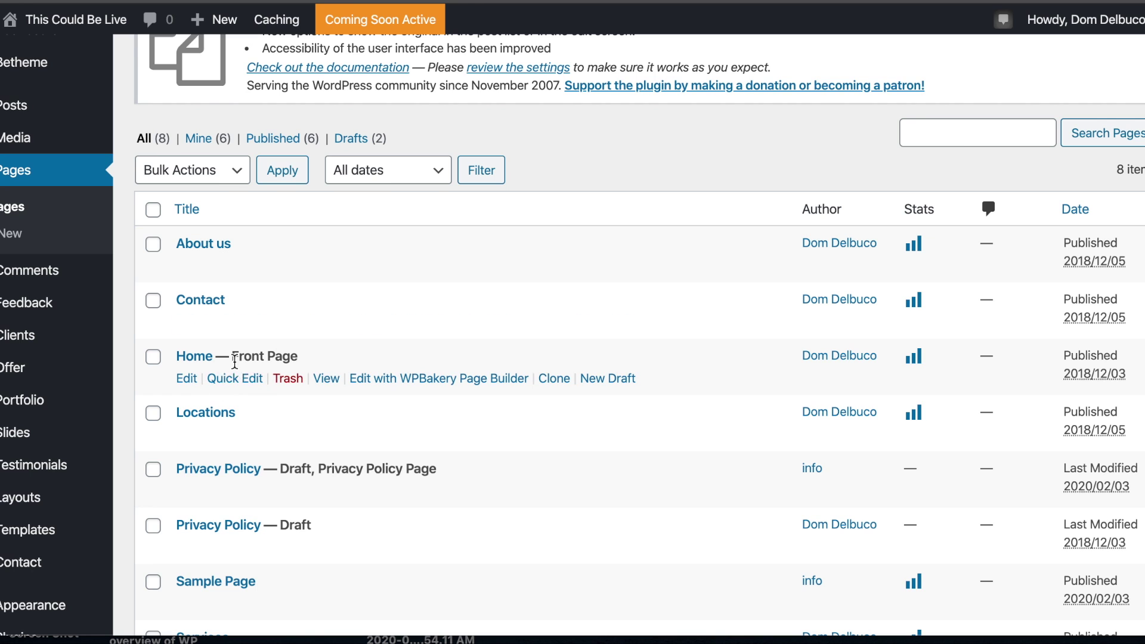
- Open the Home page for editing, open its "Heading + desc" column settings and dismiss the welcome tip
left_click(199, 361)
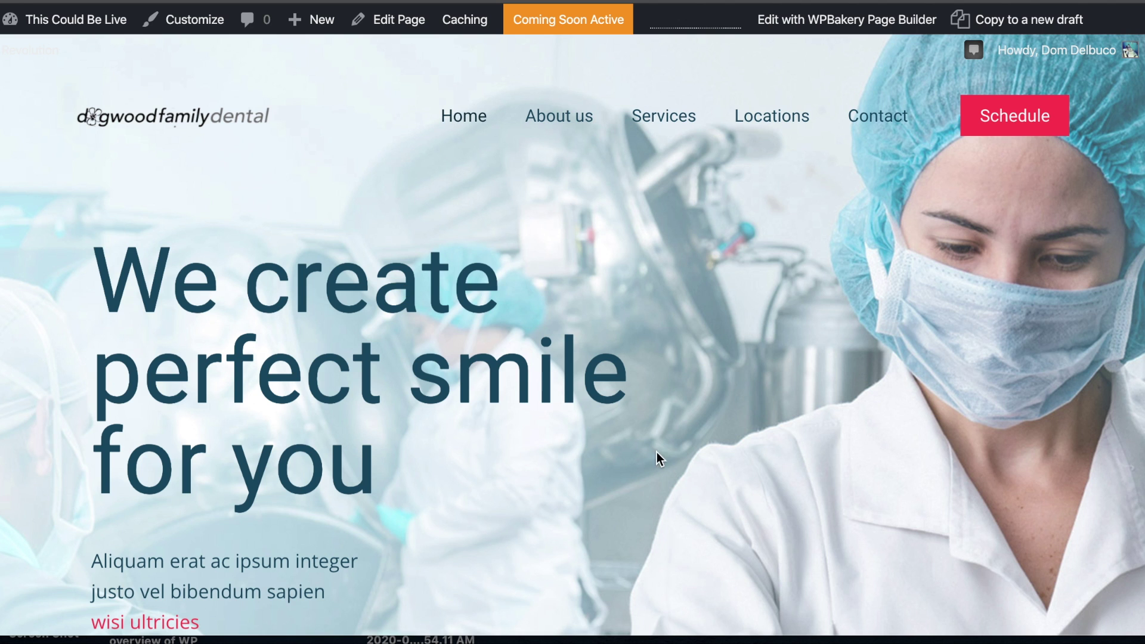
left_click(570, 15)
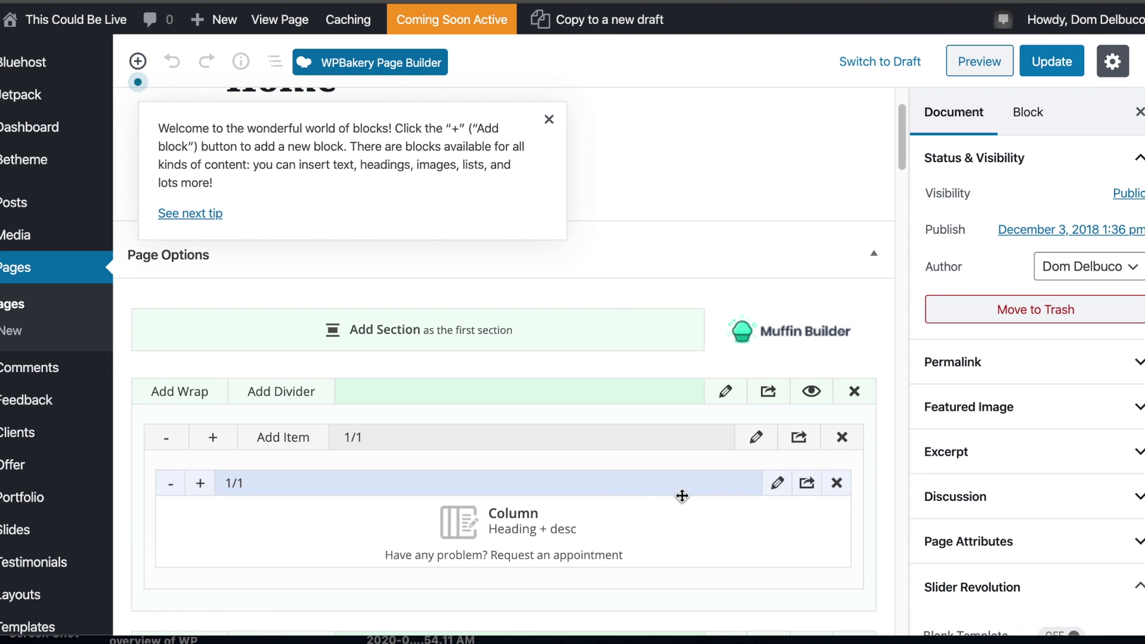
left_click(775, 483)
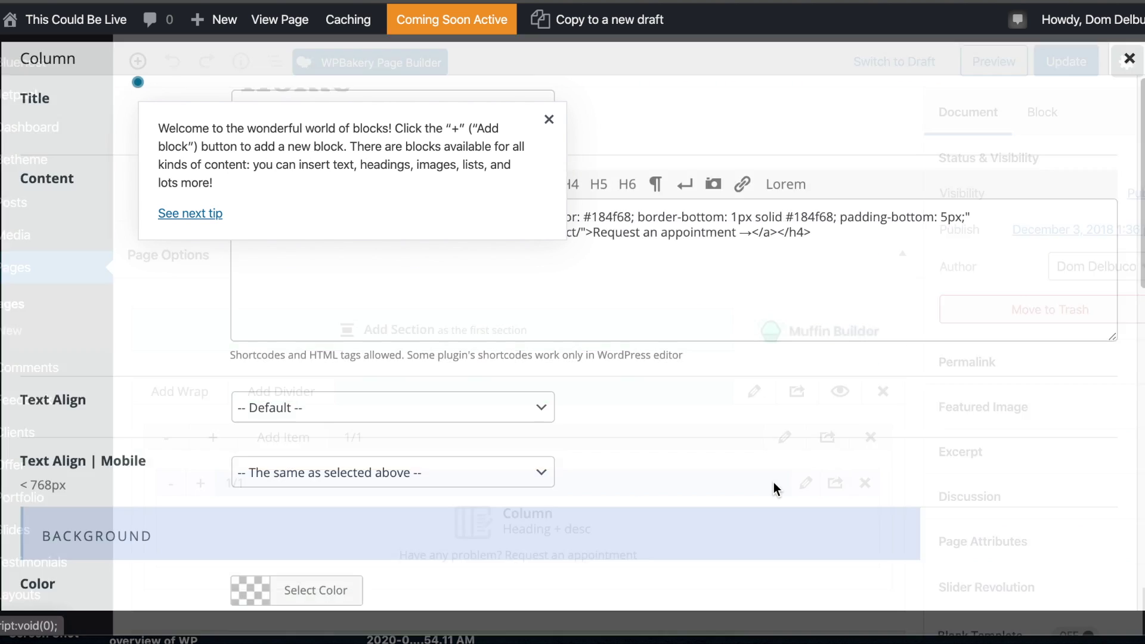
left_click(552, 119)
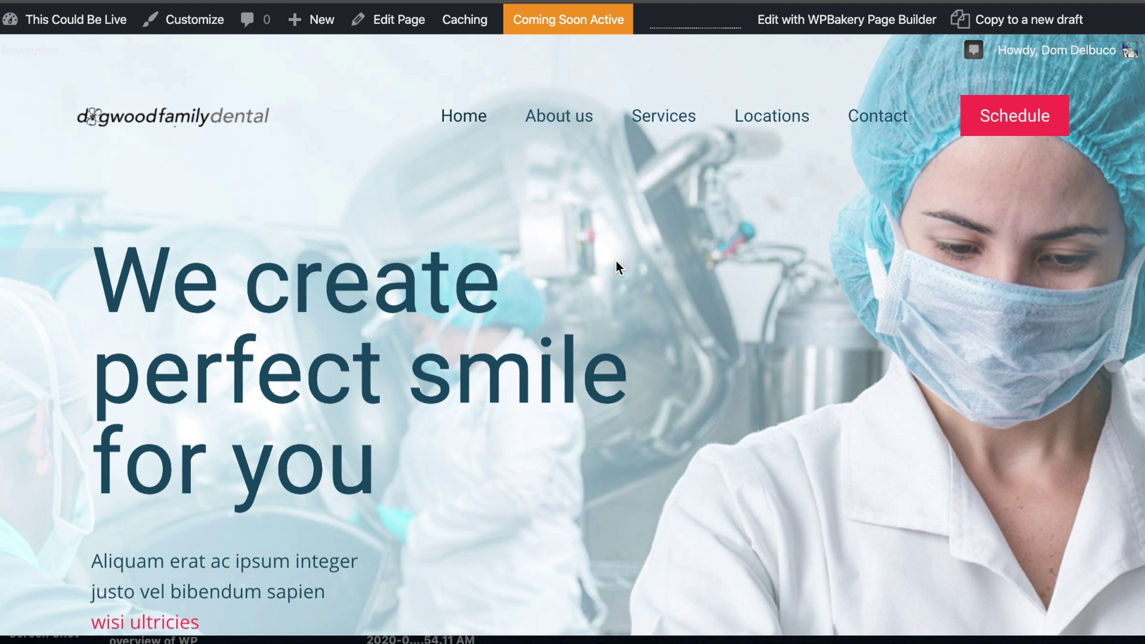
- Compare the column's content with the "Request an appointment" banner on the live homepage and close the column settings
scroll(575, 281, "down", 5)
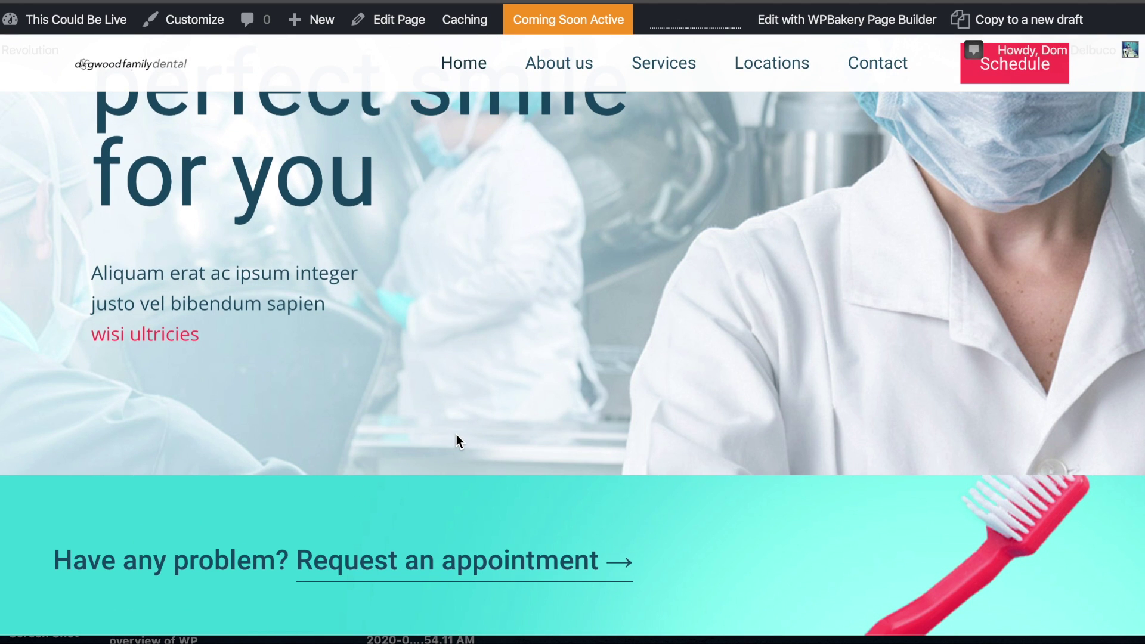
scroll(457, 440, "up", 3)
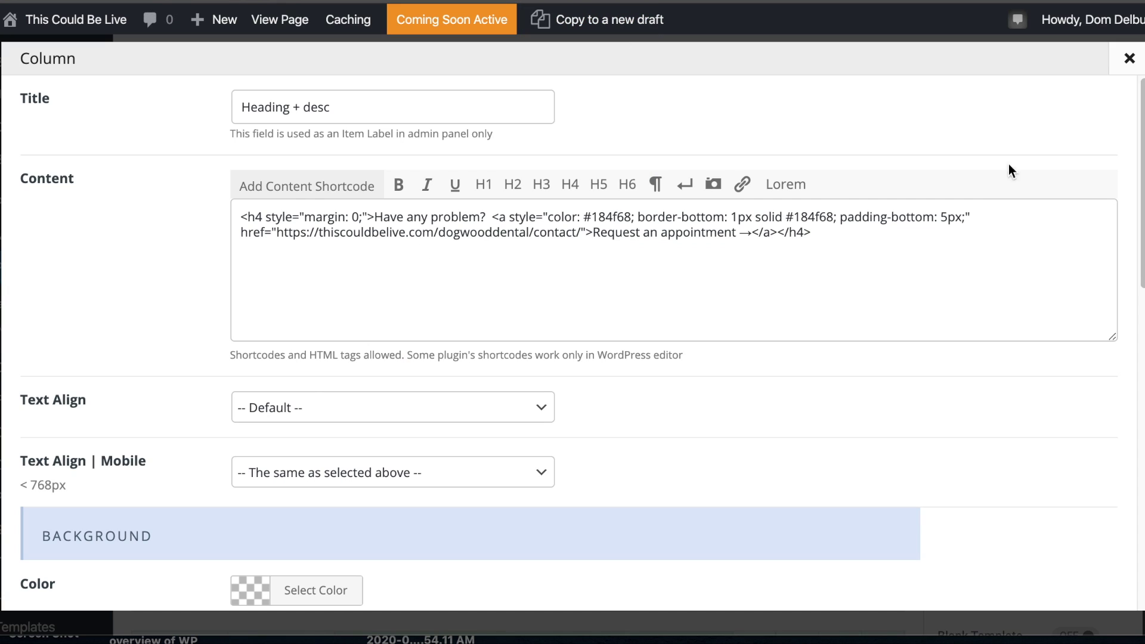
left_click(1127, 60)
- Find the Revolution Slider setting in the Home page's media options and compare it with the live hero banner
scroll(60, 334, "down", 1)
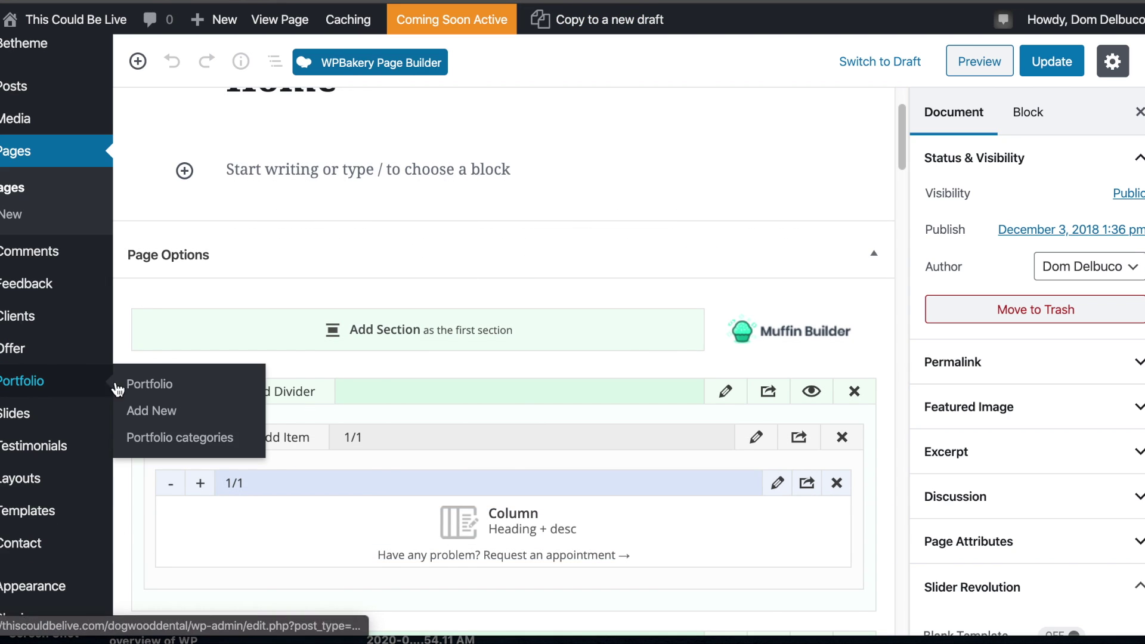
scroll(636, 288, "down", 3)
scroll(635, 288, "down", 15)
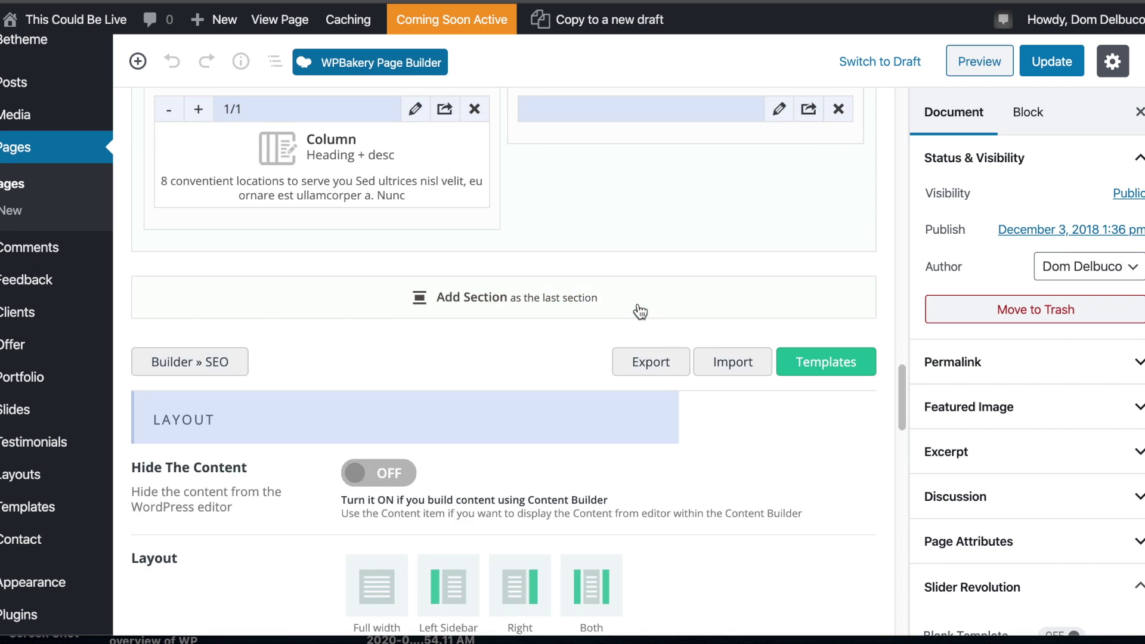
scroll(638, 305, "down", 5)
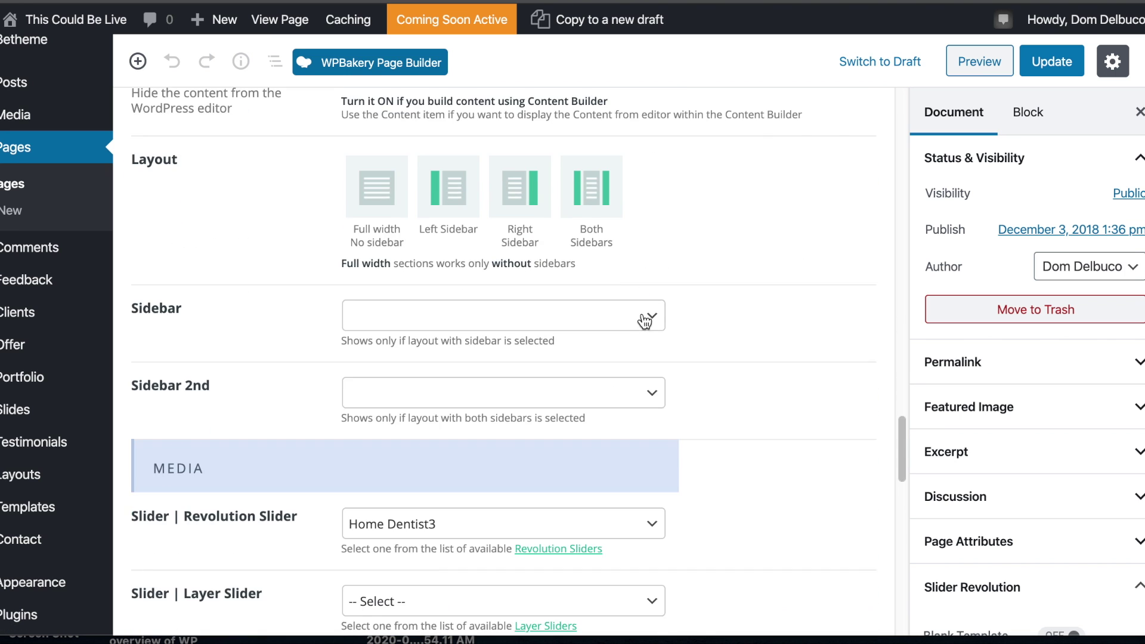
scroll(644, 323, "down", 2)
left_click_drag(185, 389, 256, 386)
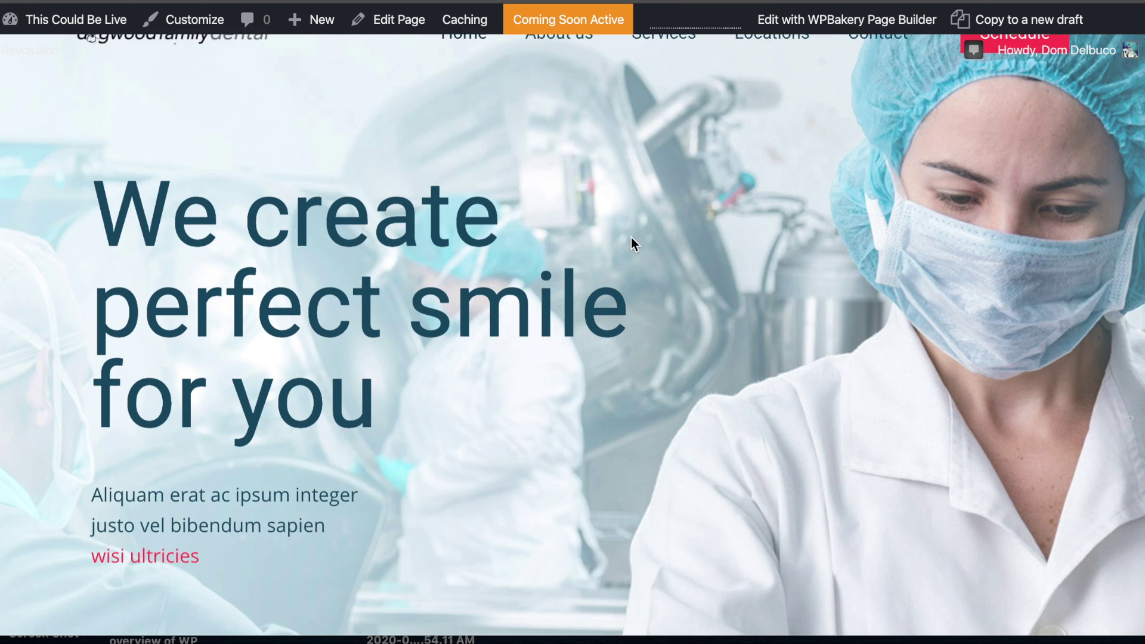
scroll(632, 239, "down", 5)
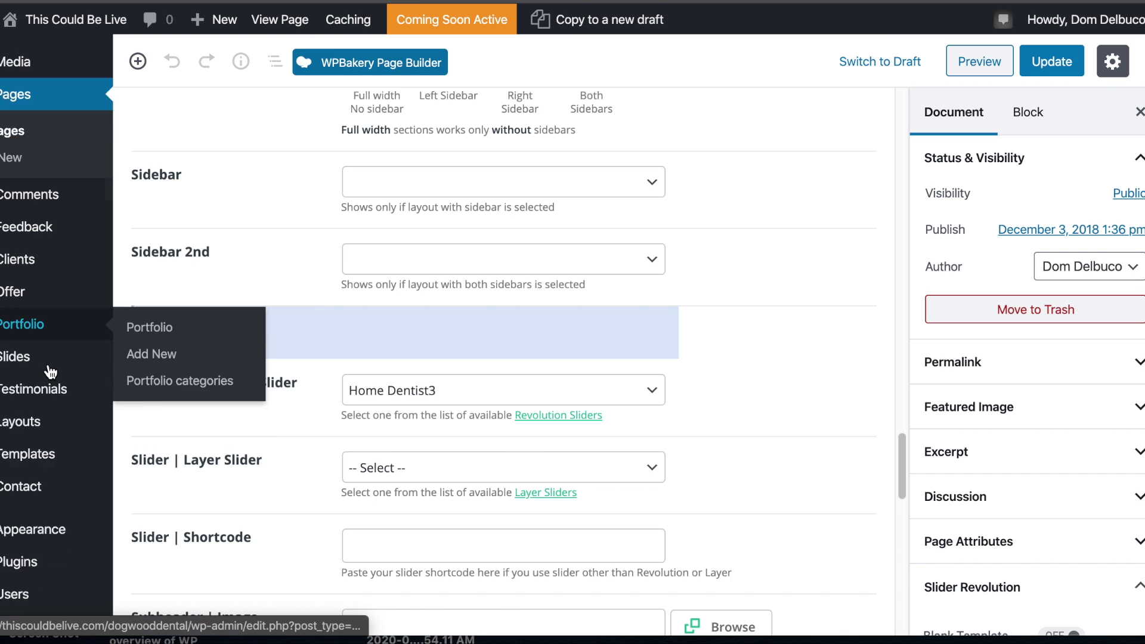
- Open the Home Dentist3 module for editing in Slider Revolution
scroll(50, 370, "down", 5)
scroll(51, 376, "down", 2)
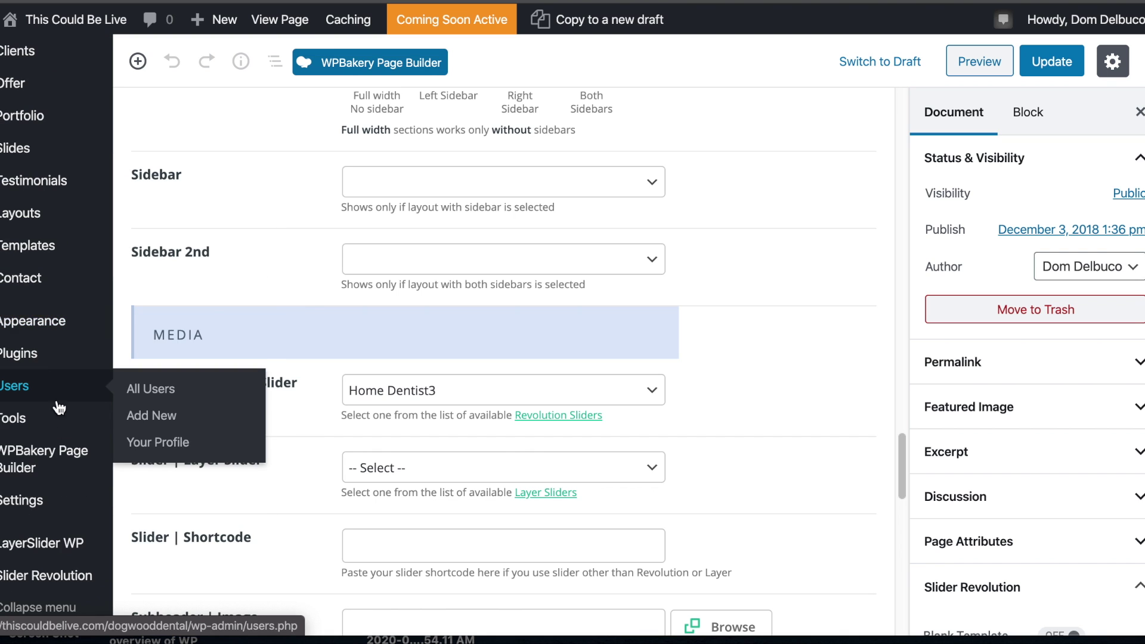
mouse_move(62, 544)
left_click(55, 573)
left_click(783, 171)
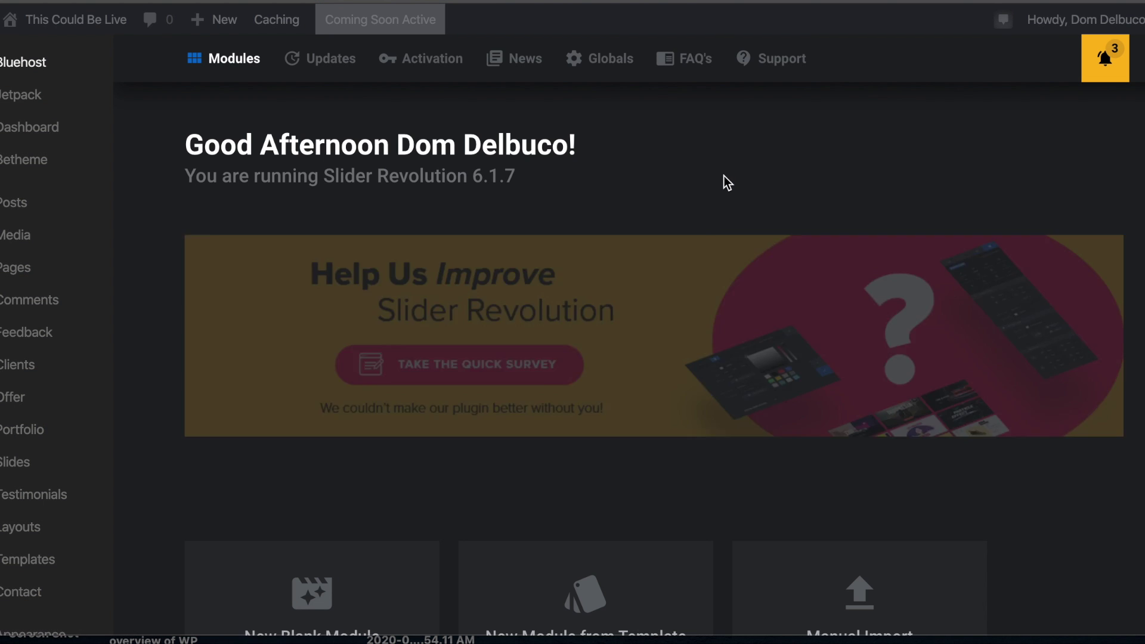
scroll(667, 171, "down", 4)
scroll(667, 171, "down", 6)
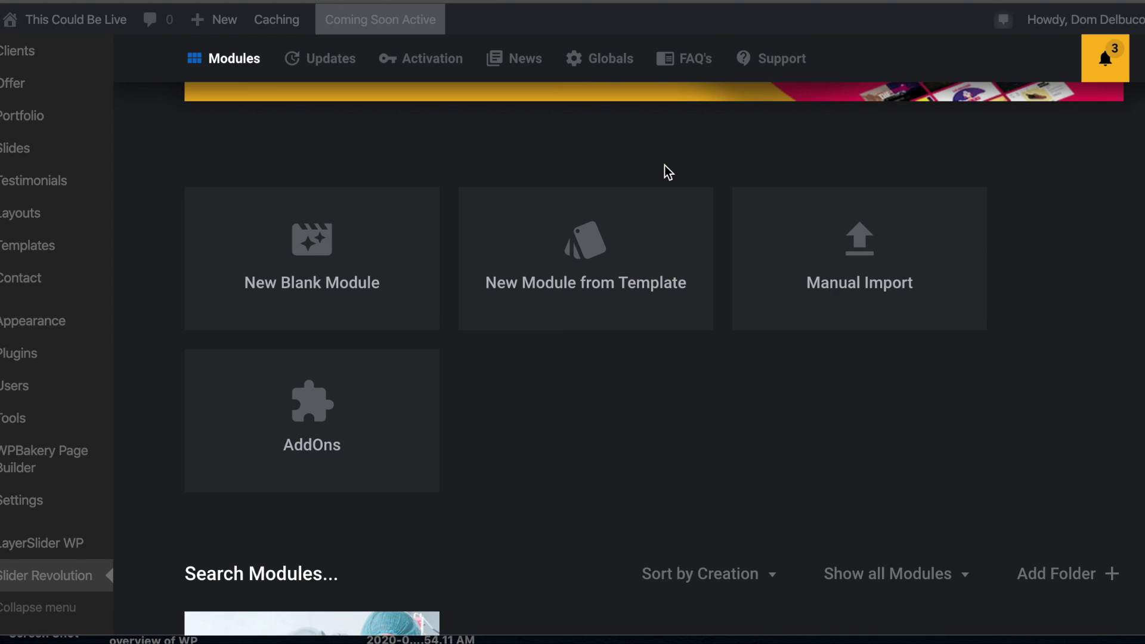
scroll(668, 172, "down", 1)
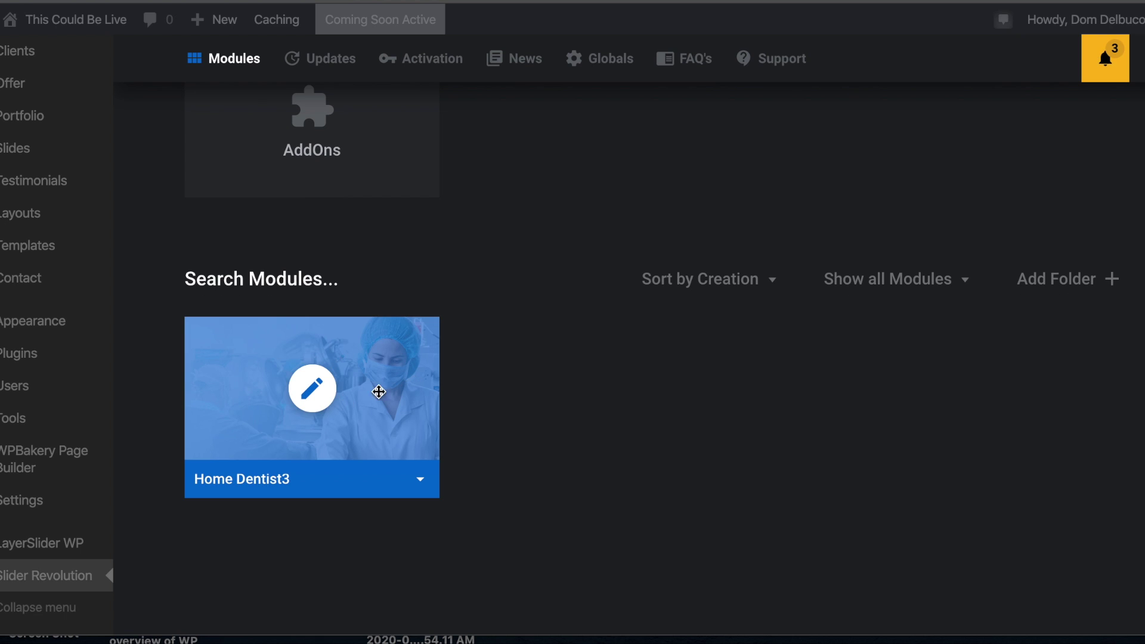
left_click(316, 385)
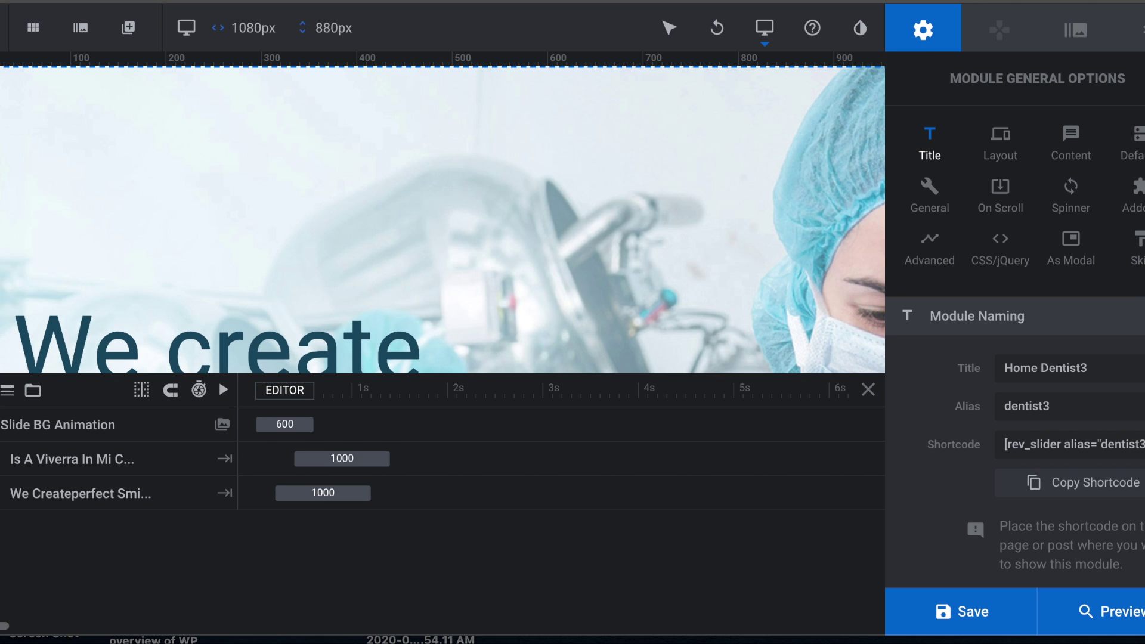
- Reduce the browser zoom to 67% so the slider editor shows the whole headline
left_click(1138, 3)
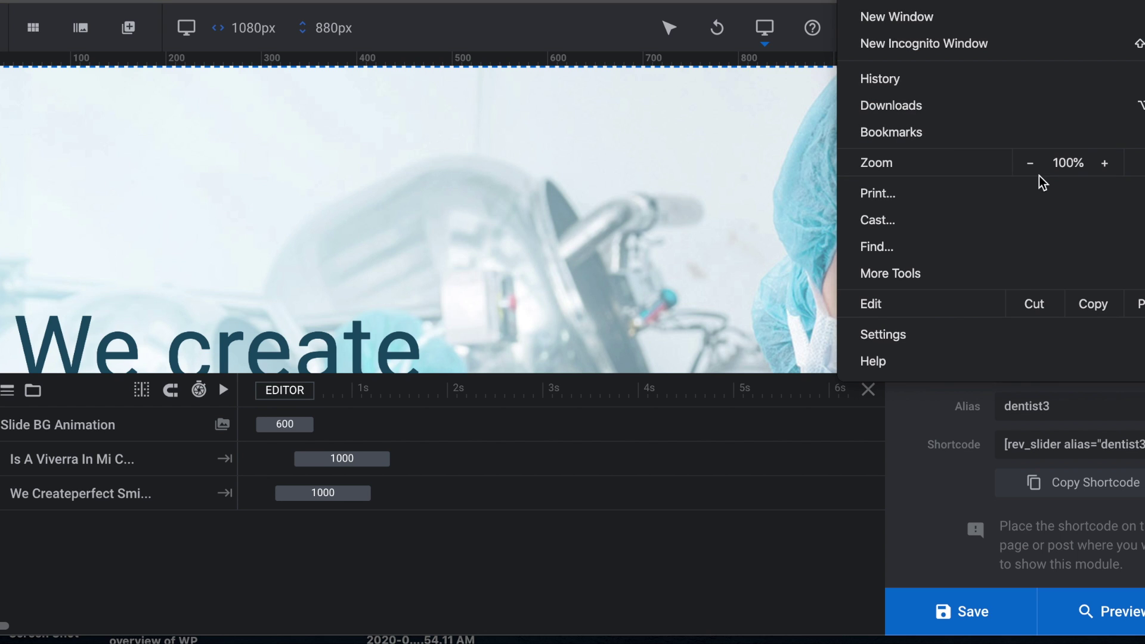
left_click(1030, 162)
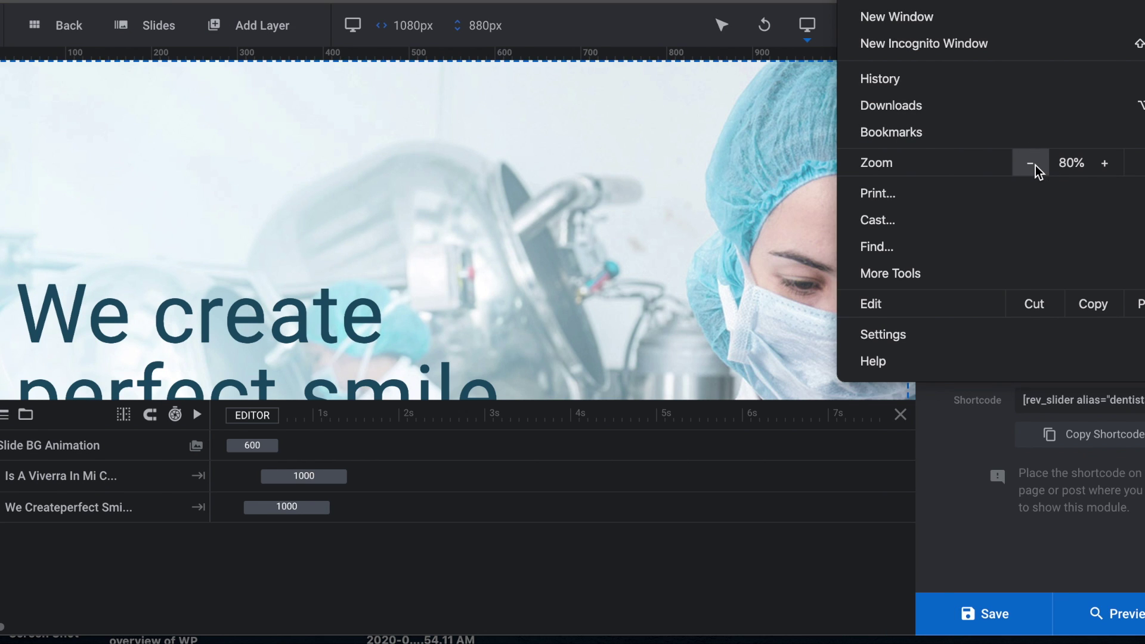
left_click(1030, 162)
left_click(1035, 166)
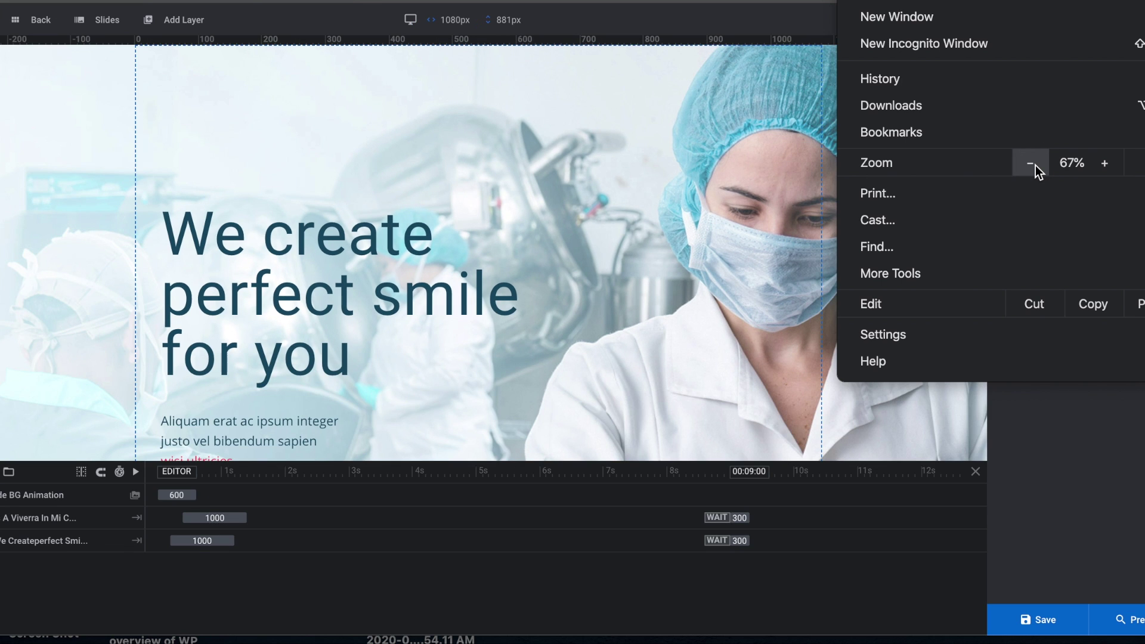
left_click(844, 577)
scroll(692, 244, "down", 2)
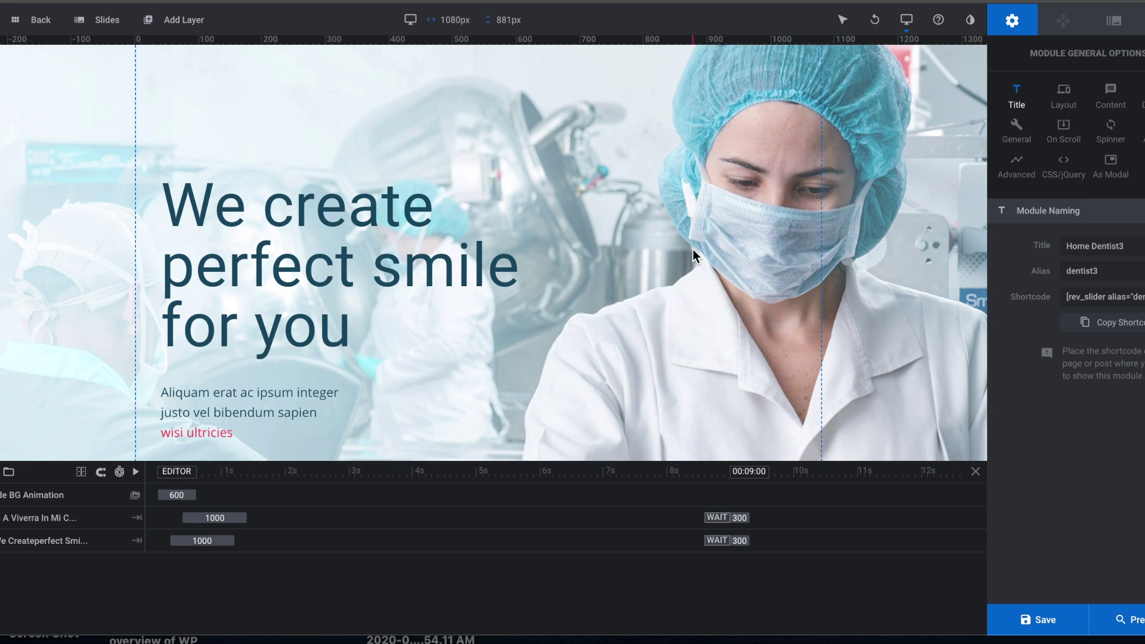
- Replace the line-break tag after "perfect smile" in the headline layer's text with <br>, then deselect the layer
left_click(376, 270)
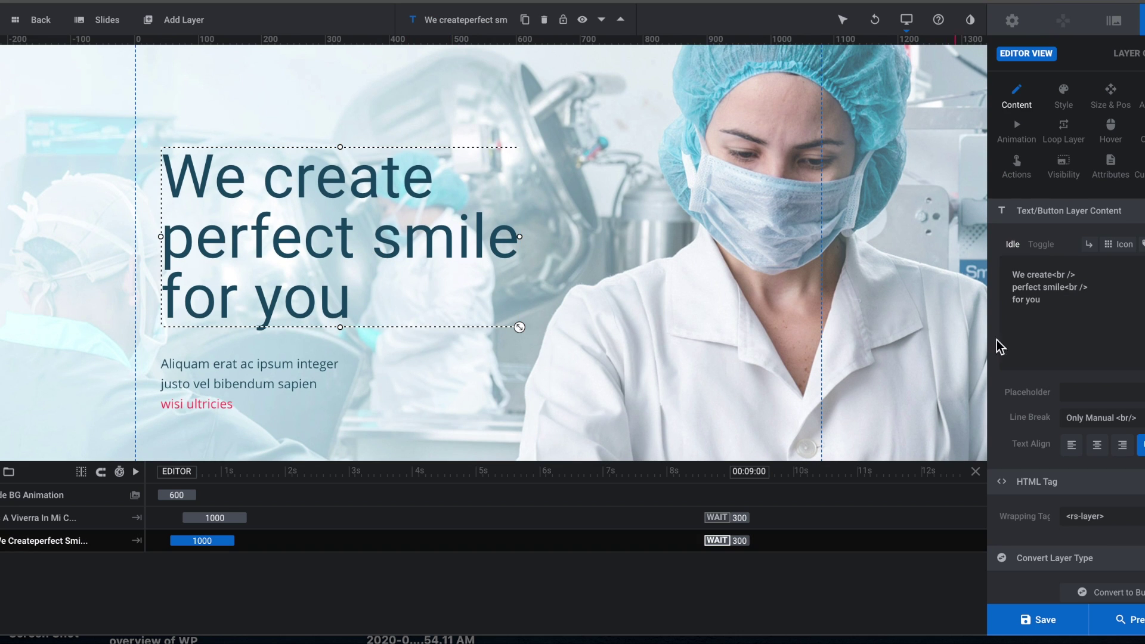
left_click(1076, 321)
left_click(1066, 274)
key("BackSpace")
key("BackSpace")
key("BackSpace")
key("BackSpace")
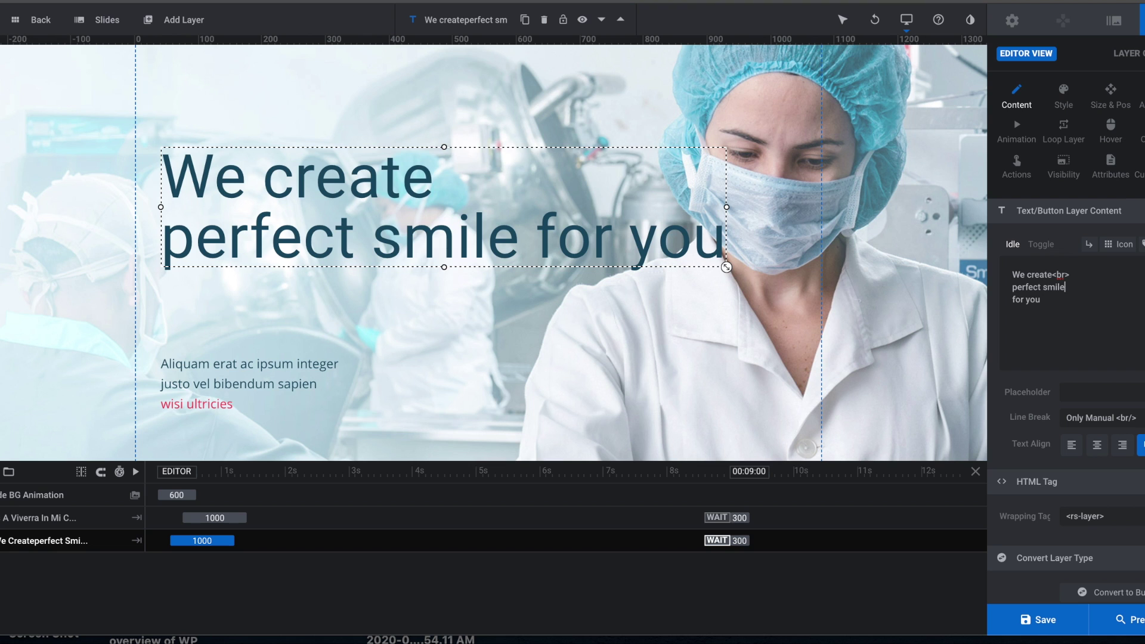
scroll(608, 332, "up", 1)
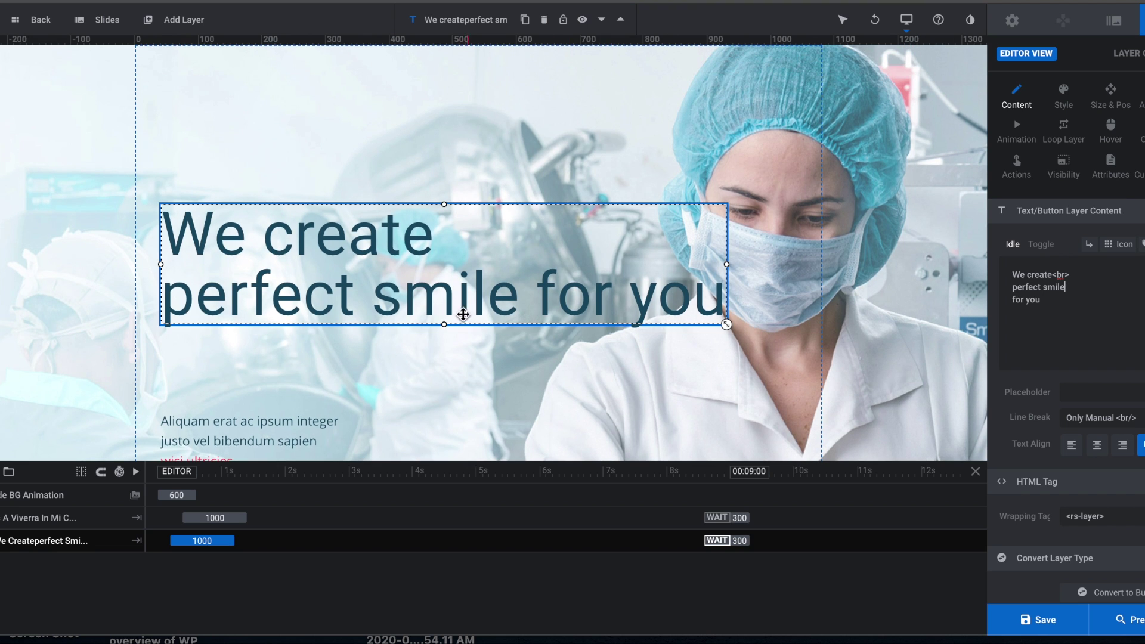
type("<")
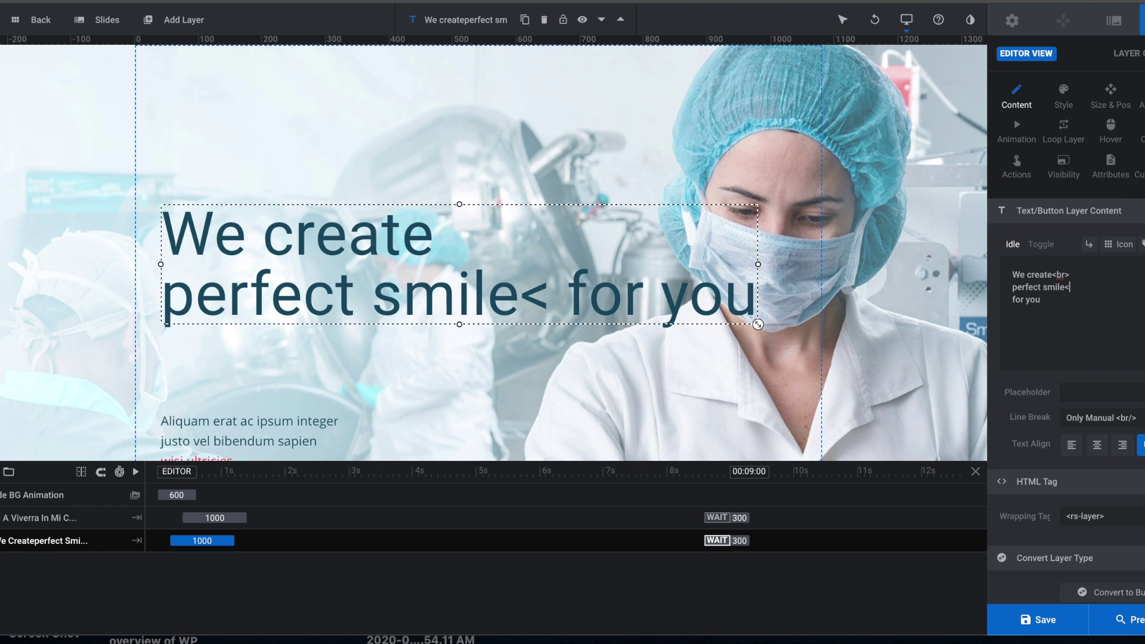
type("br>")
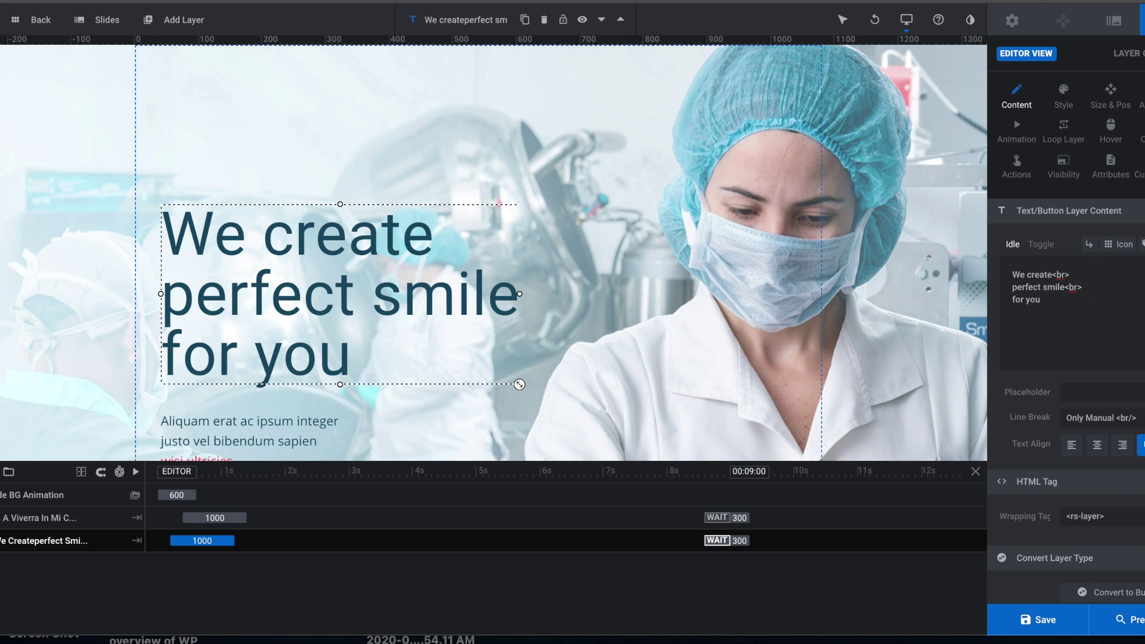
left_click(808, 246)
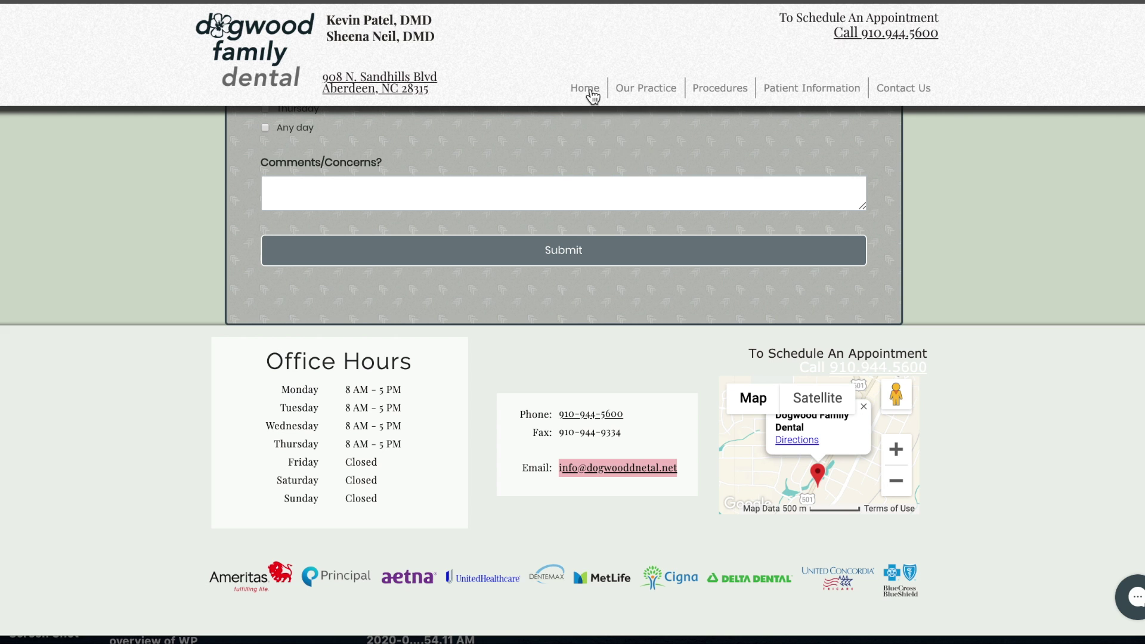
- Open the home page of the existing Dogwood Family Dental website for reference
left_click(587, 90)
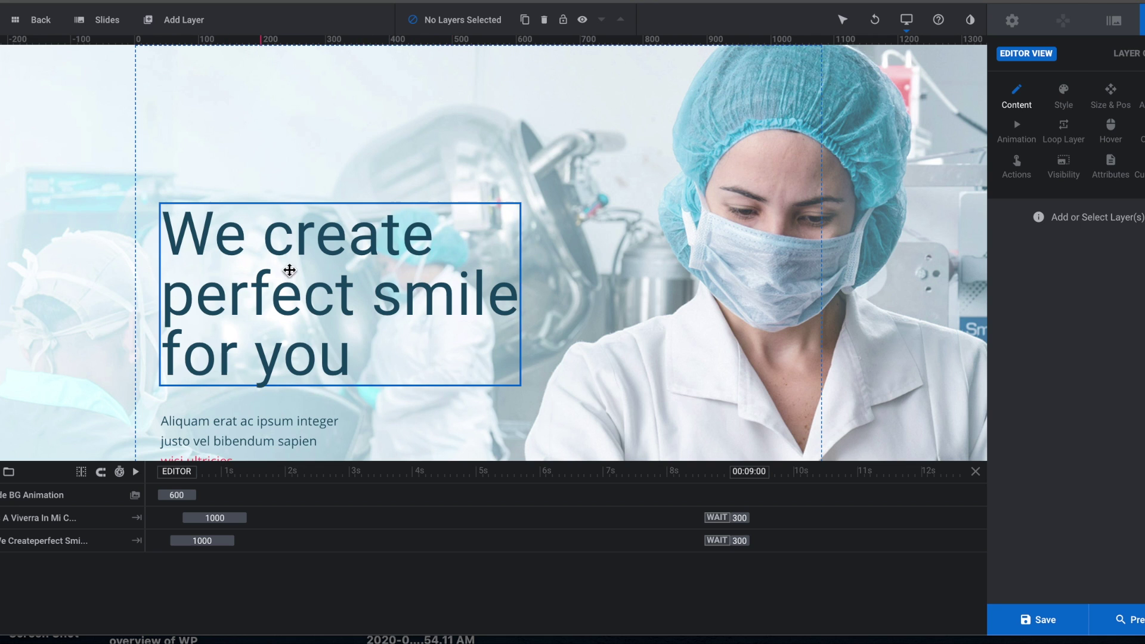
- Add an image layer to the slide from the WordPress Library, using the one-line dogwood family dental logo
left_click(309, 266)
mouse_move(177, 23)
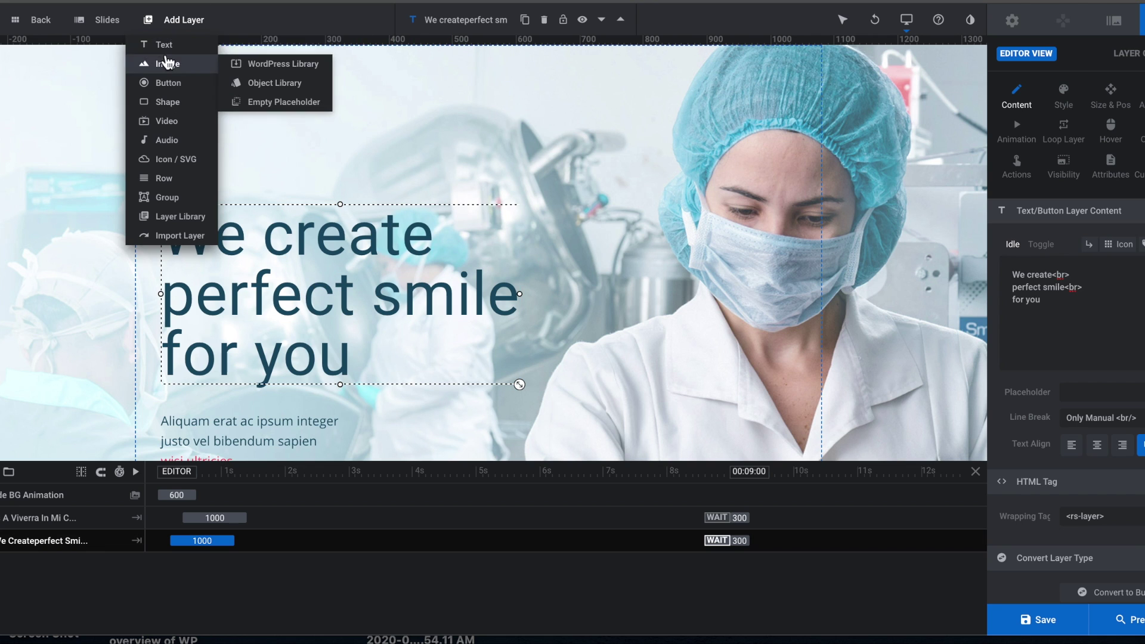
mouse_move(182, 65)
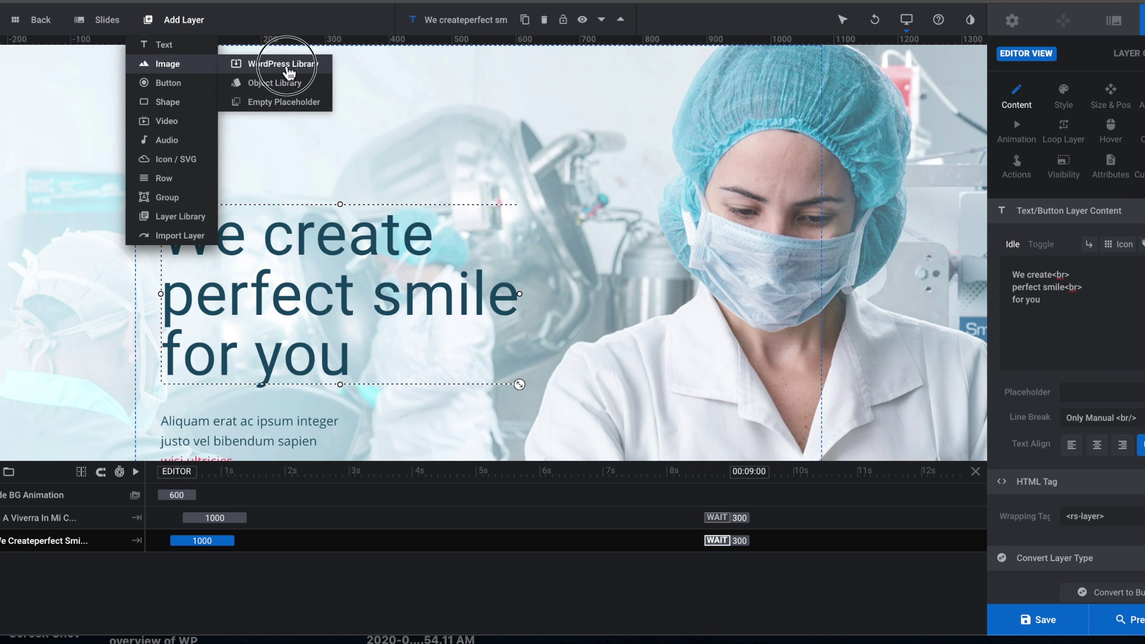
left_click(287, 64)
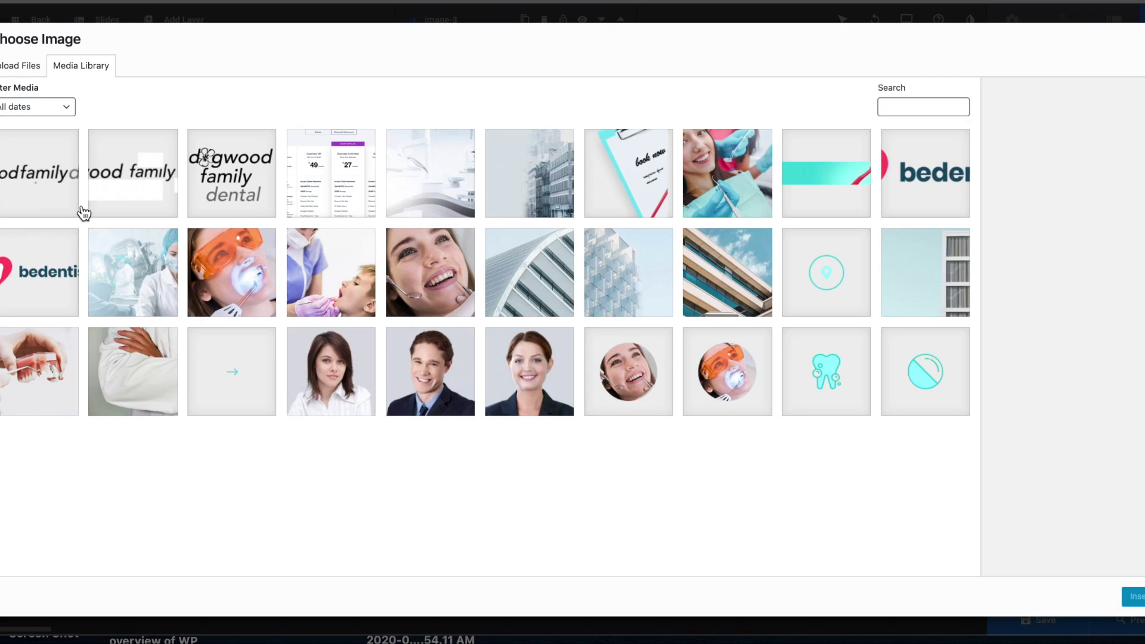
left_click(82, 212)
left_click(1135, 596)
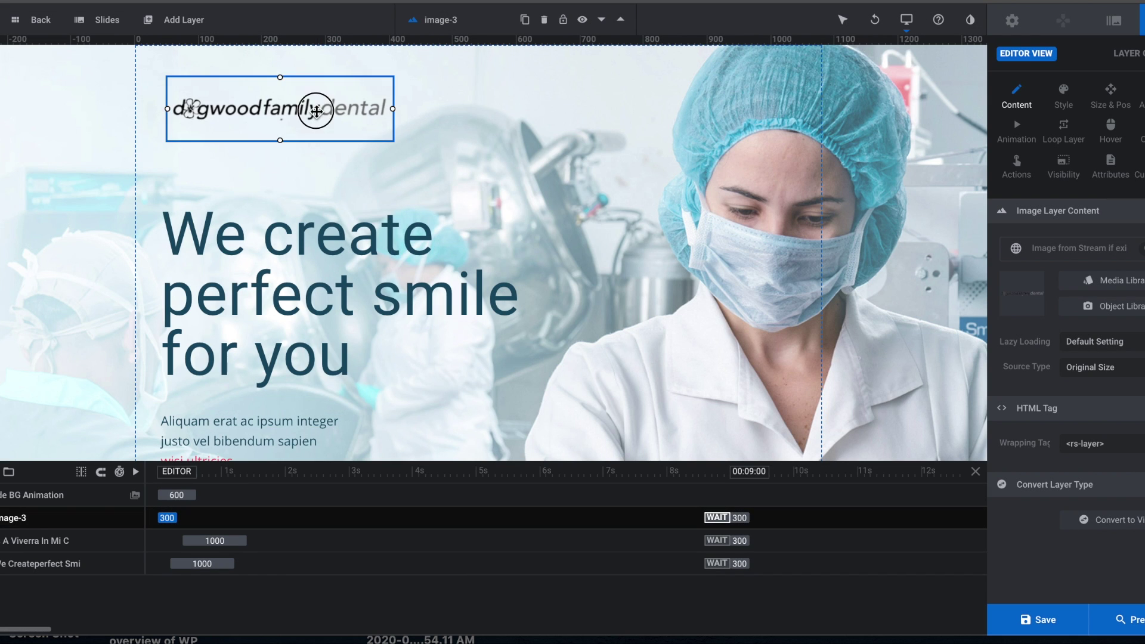
- Move the logo layer down to just below the headline, then delete the layer
left_click_drag(316, 110, 501, 364)
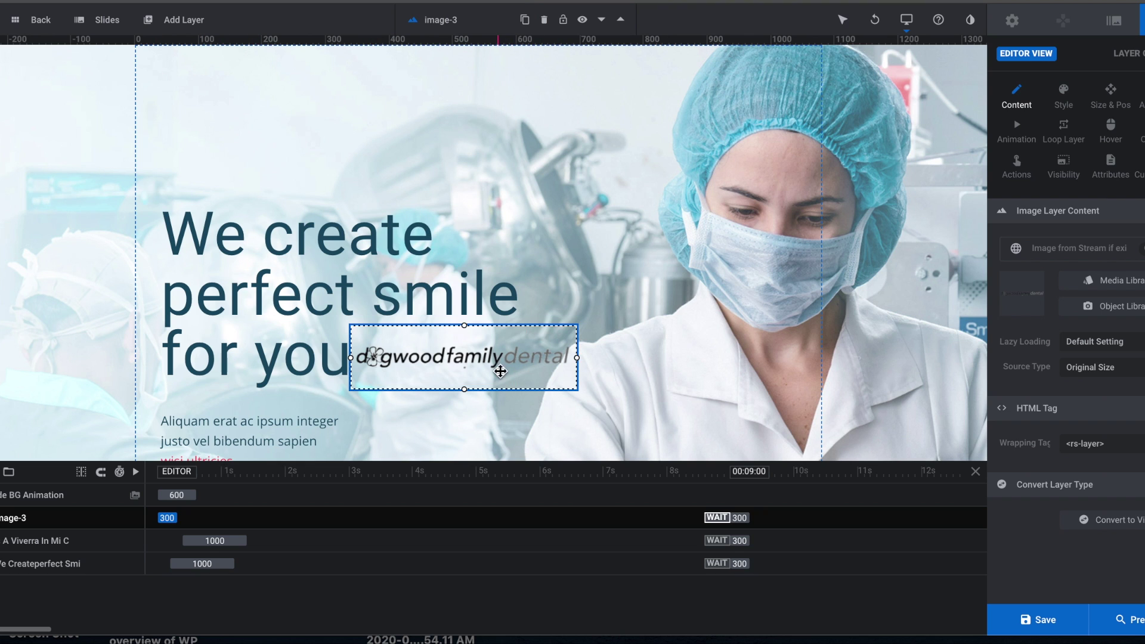
left_click_drag(516, 373, 443, 401)
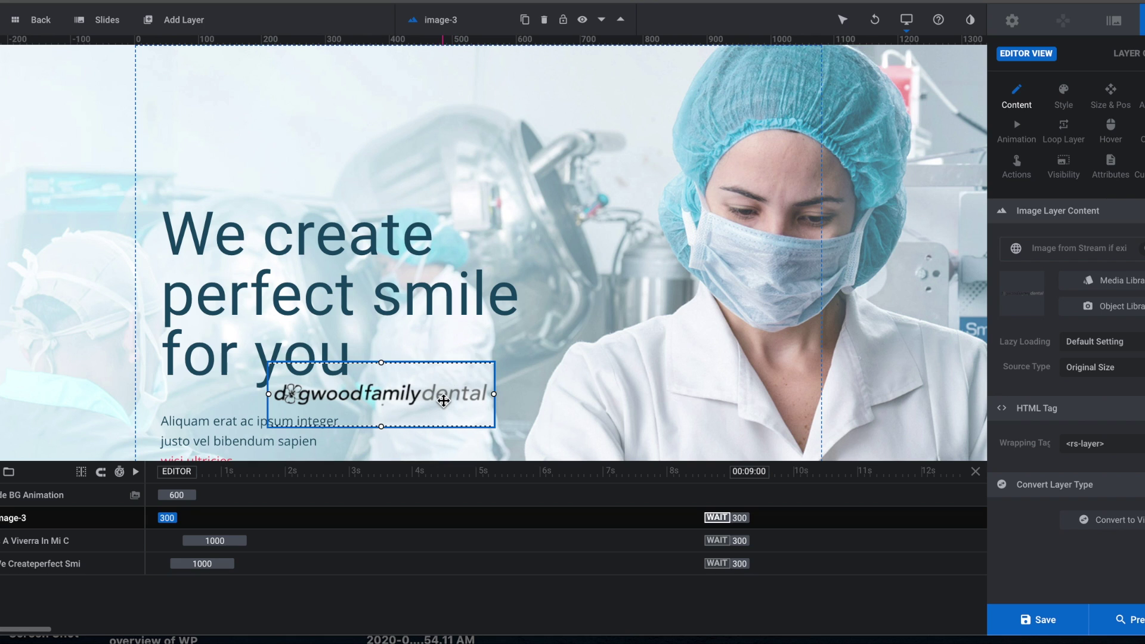
key("Delete")
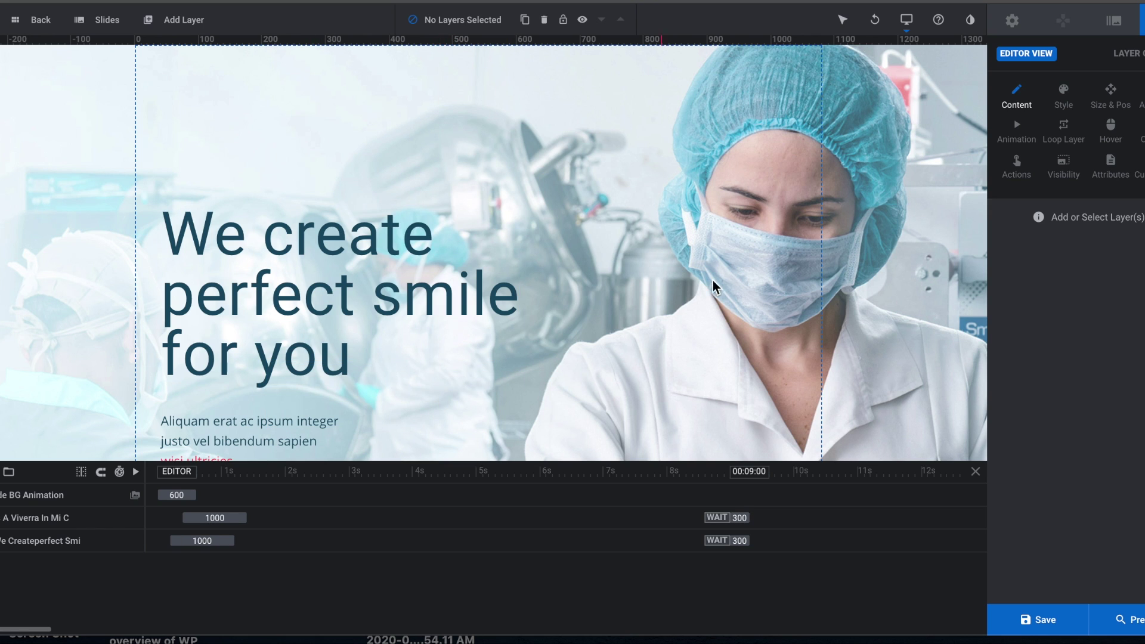
- Review the layer types that can be added and look over the slide's headline and paragraph layers
mouse_move(200, 12)
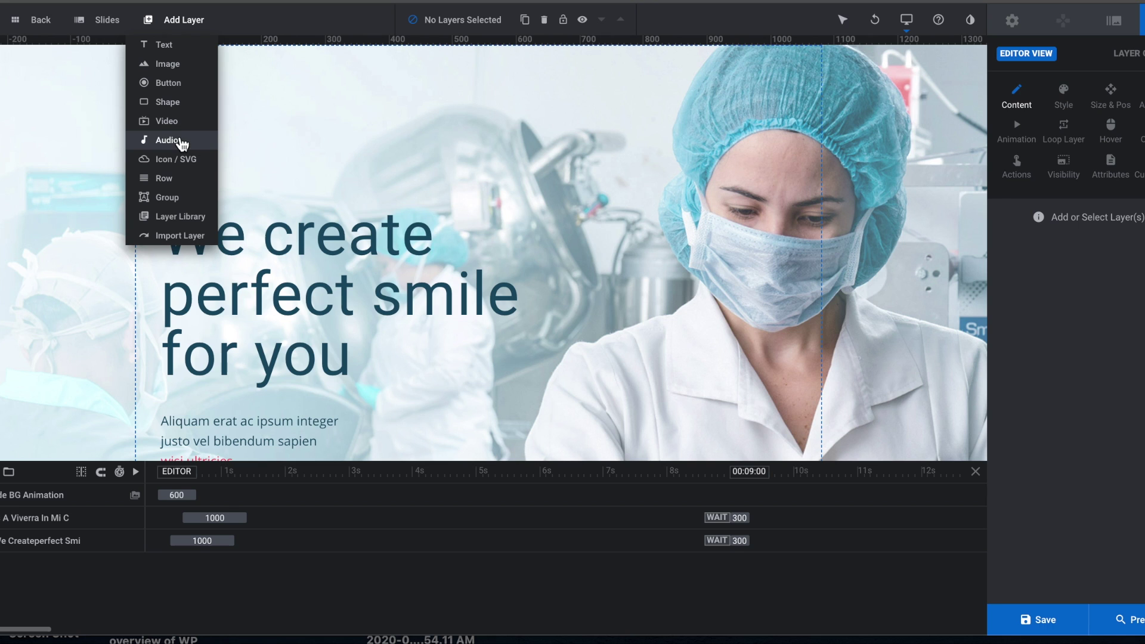
mouse_move(185, 127)
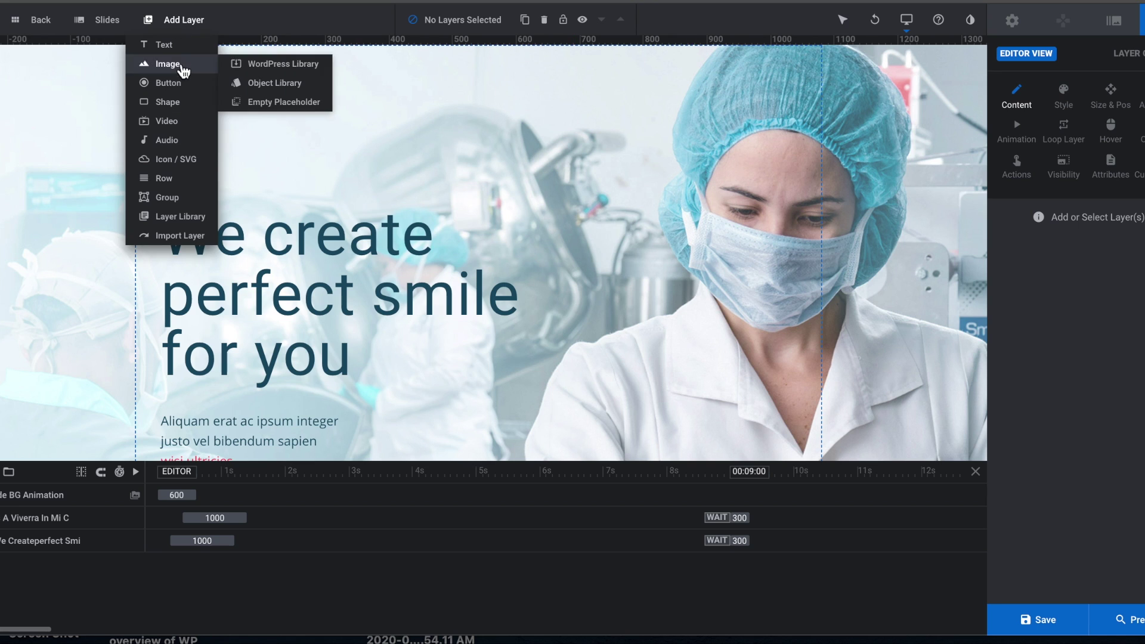
mouse_move(176, 47)
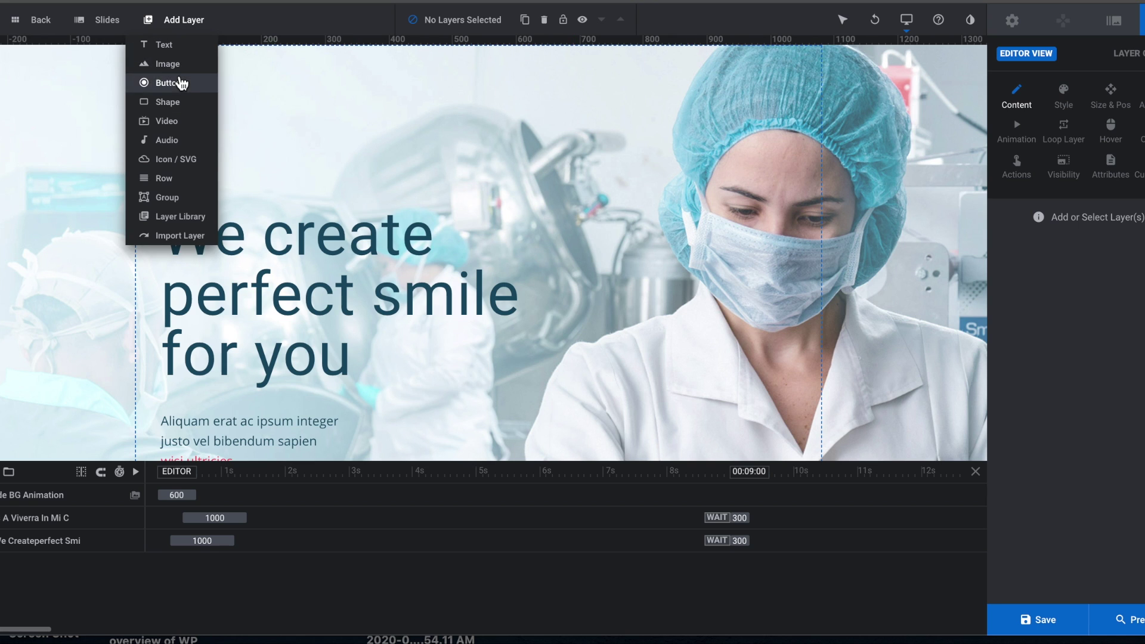
mouse_move(181, 70)
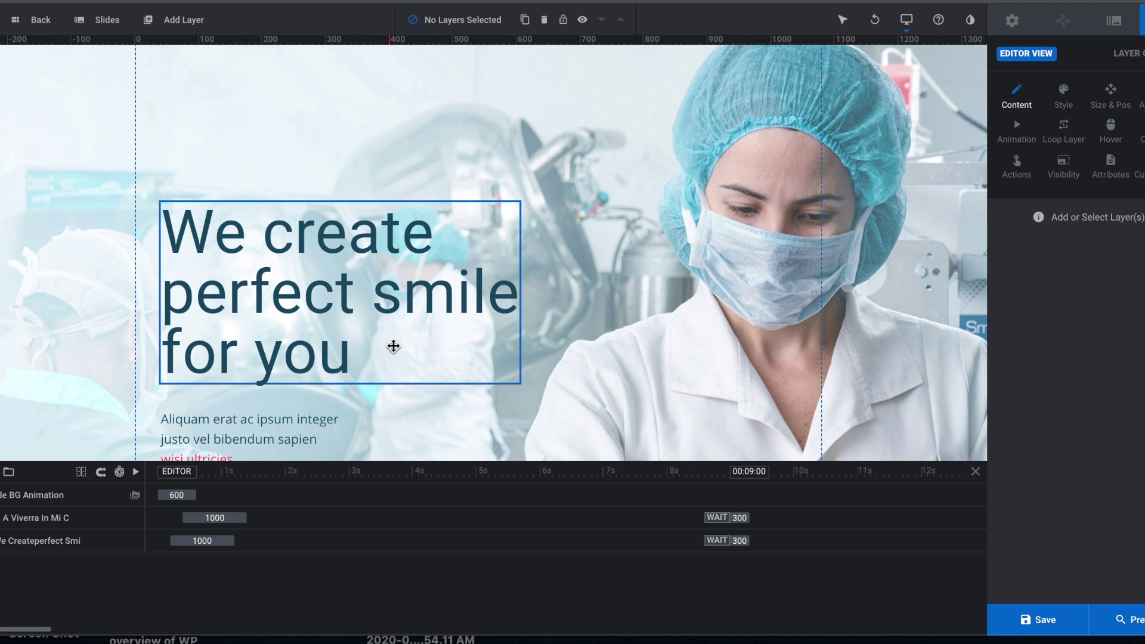
scroll(393, 345, "down", 3)
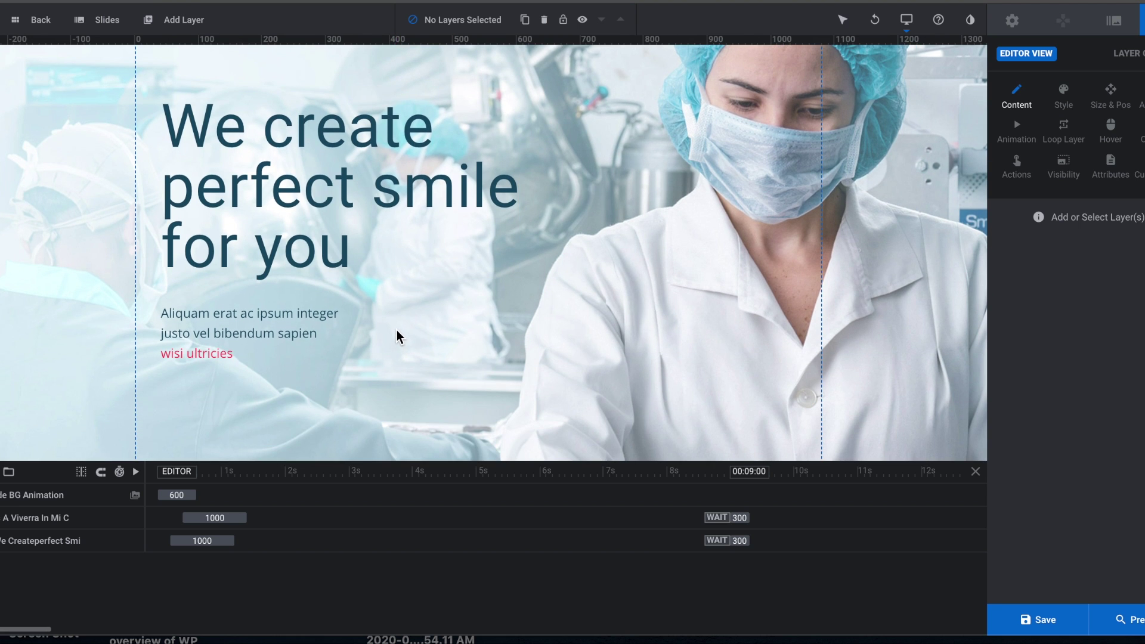
left_click(513, 268)
scroll(680, 217, "up", 3)
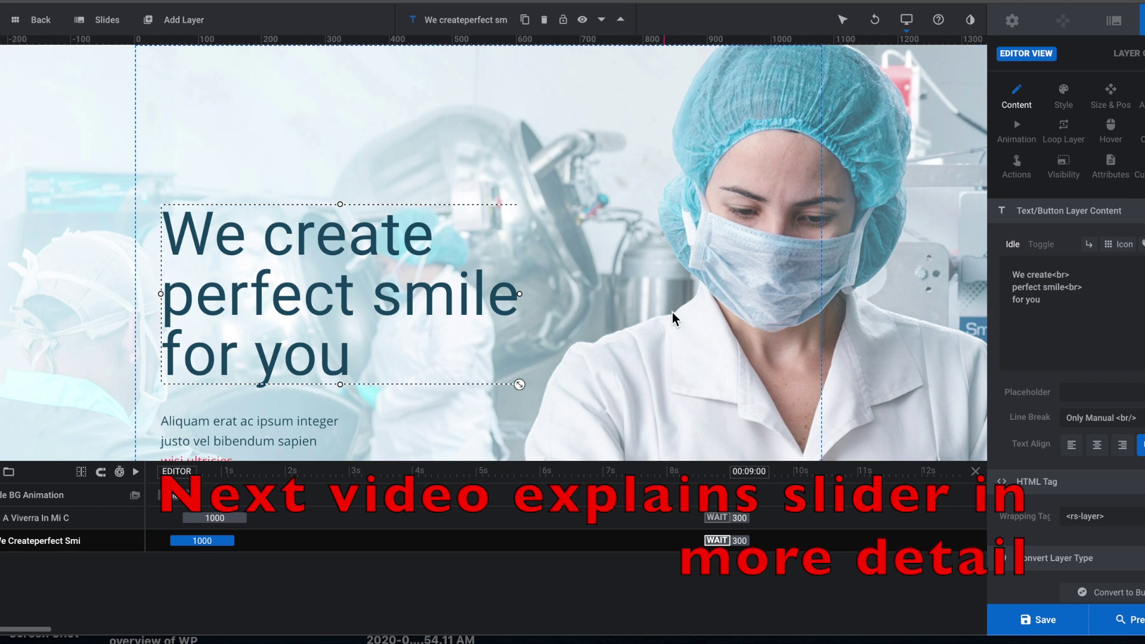
- Look over the live homepage, then open the "Have any problem? Request an appointment" column for editing in the Home page's Muffin Builder
scroll(624, 256, "down", 2)
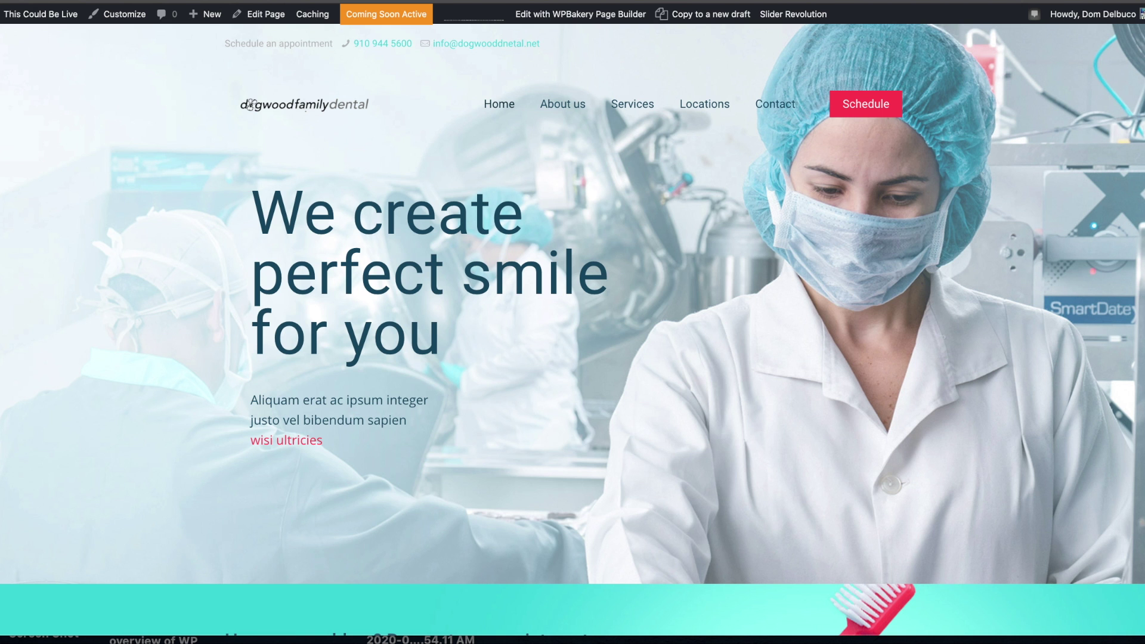
scroll(563, 250, "down", 8)
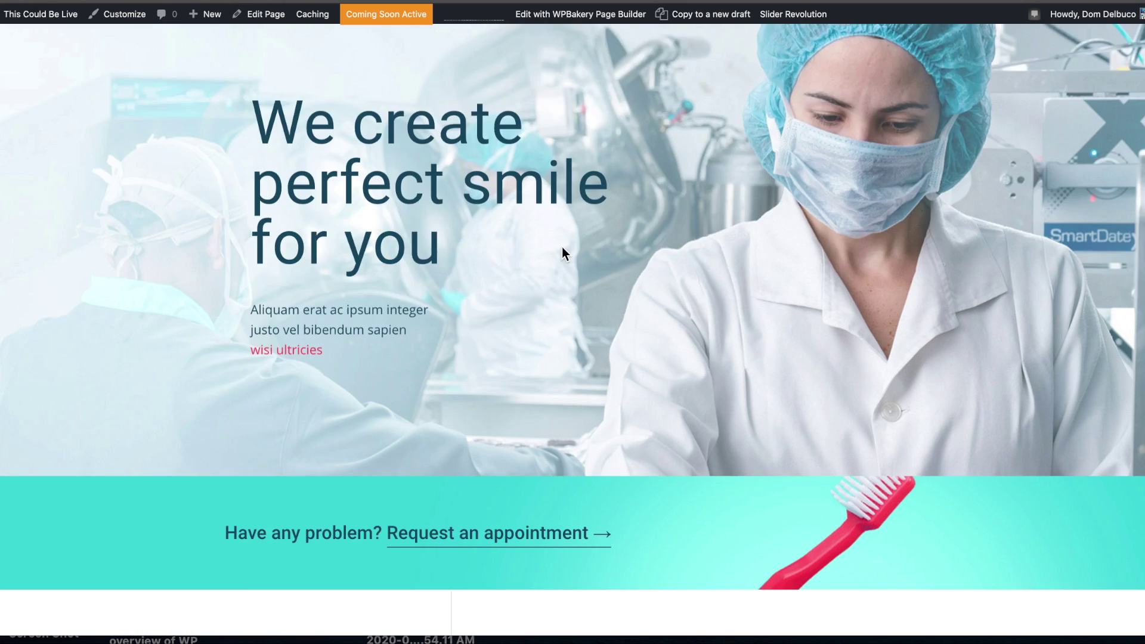
scroll(745, 222, "up", 3)
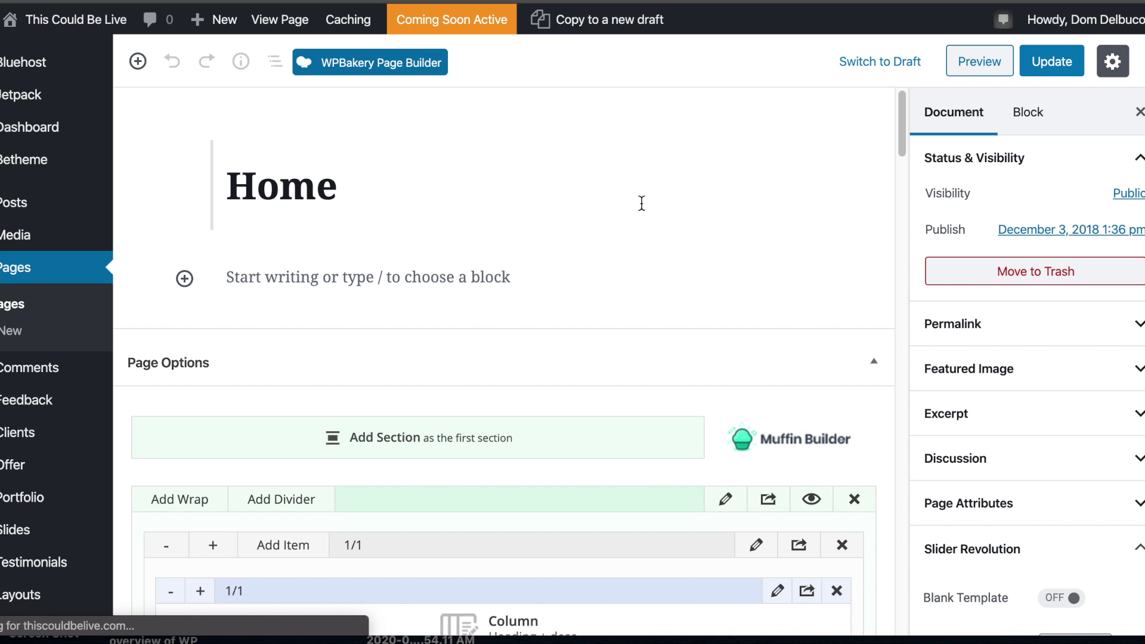
scroll(641, 209, "down", 2)
scroll(642, 215, "down", 3)
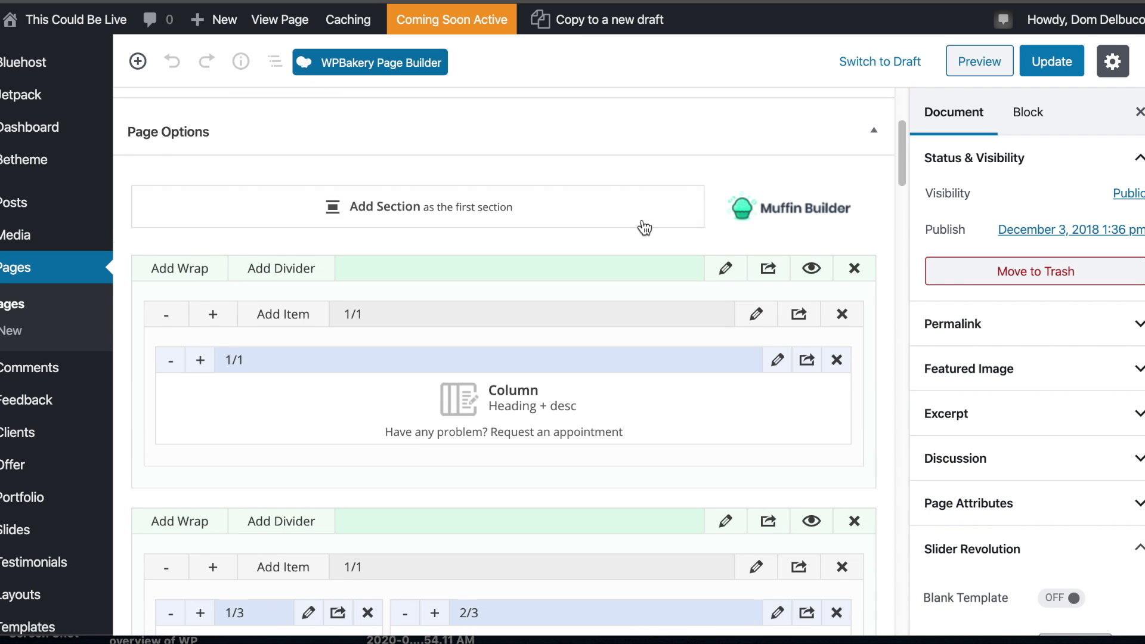
left_click(775, 335)
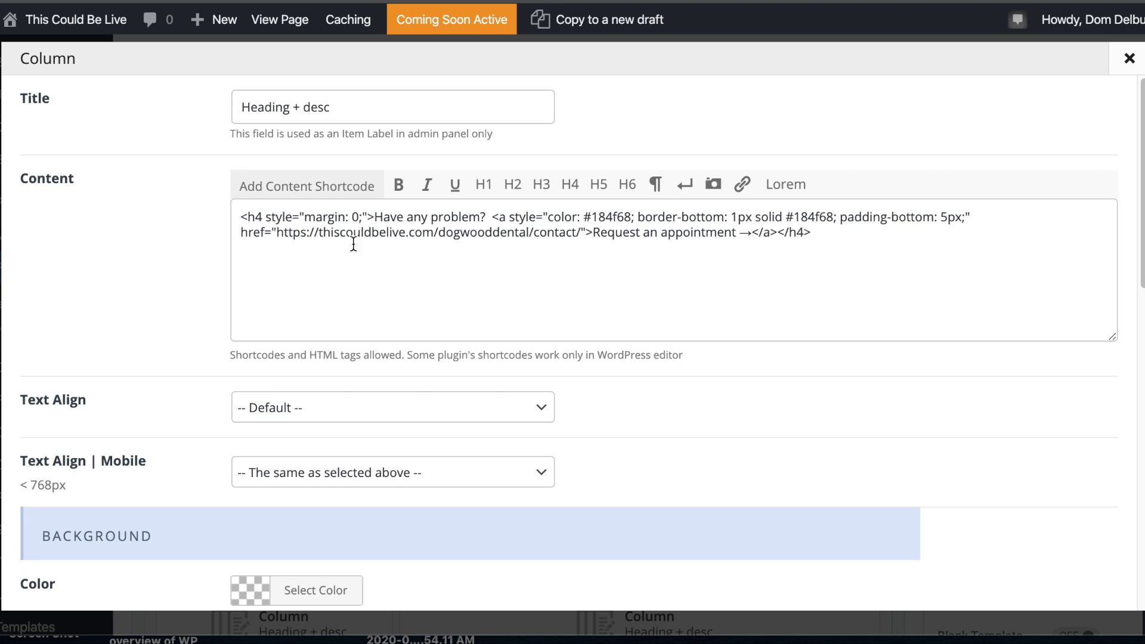
- Change "Have any problem?" to "Have any problems?" in the column's content and save the item's changes
left_click(248, 216)
double_click(253, 216)
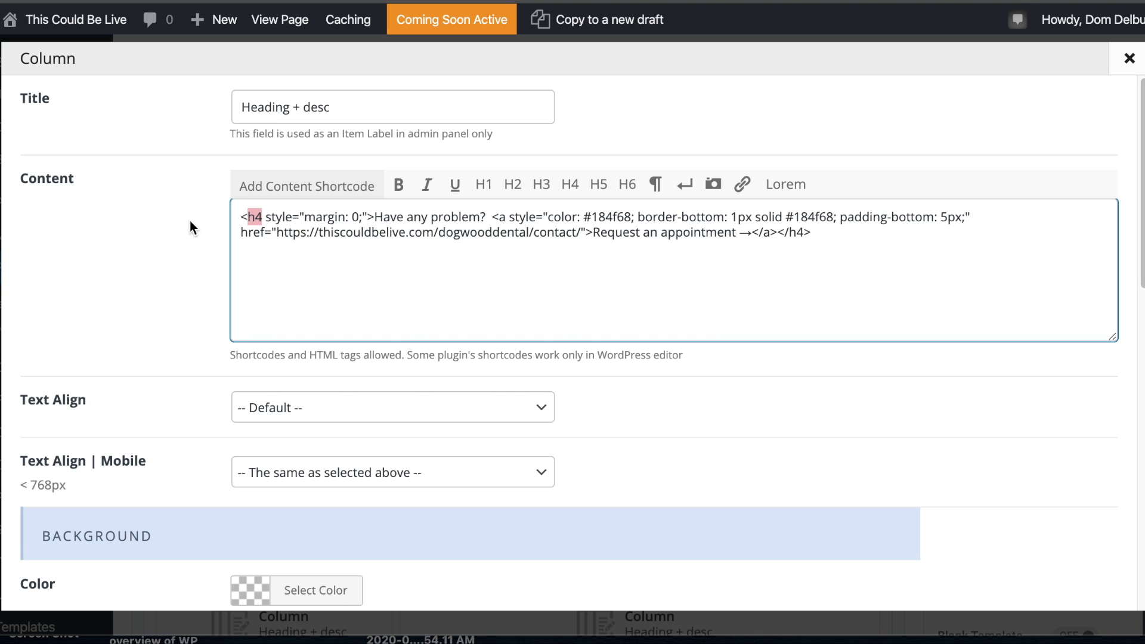
left_click(262, 219)
type("s")
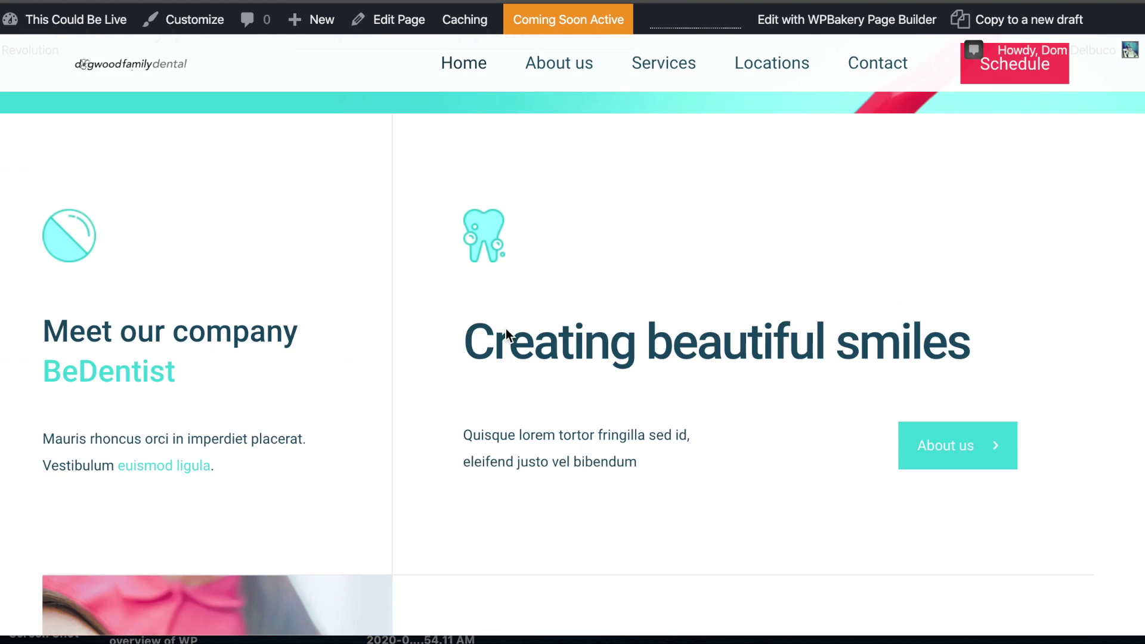
scroll(507, 326, "up", 5)
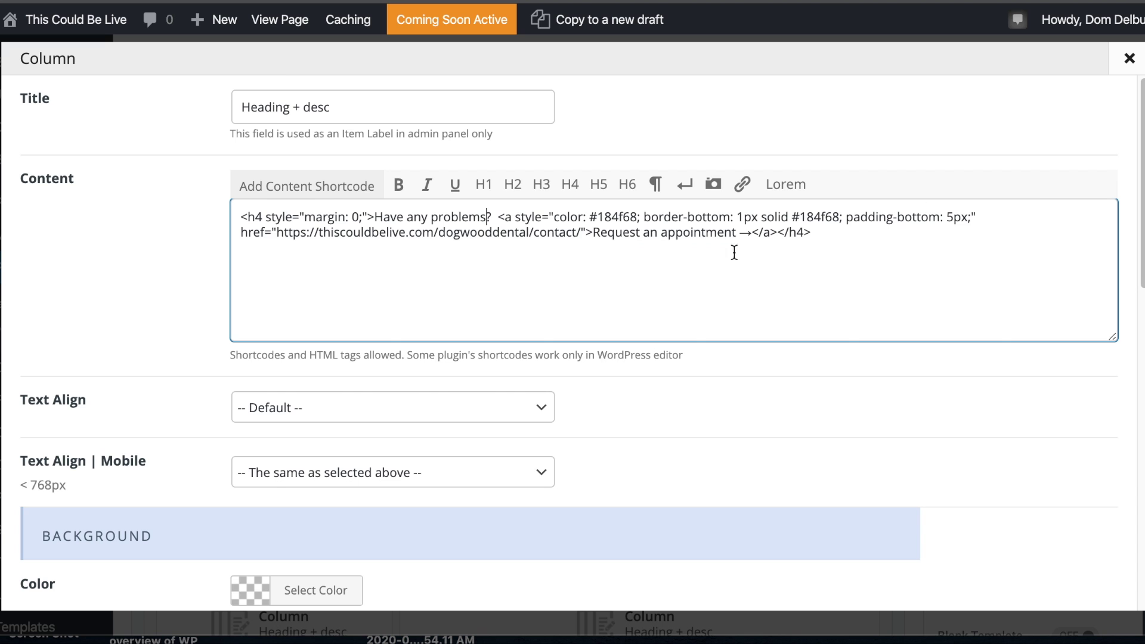
scroll(555, 322, "down", 10)
scroll(557, 326, "down", 3)
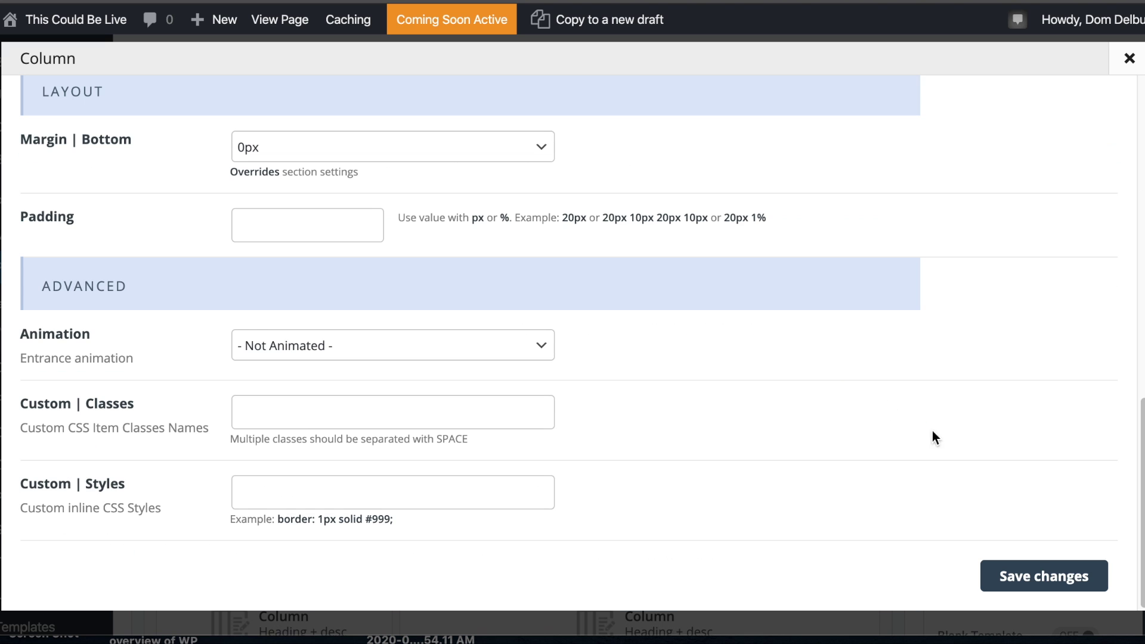
left_click(1054, 576)
- Examine how the first two Muffin Builder sections are built from wraps and column items
scroll(713, 358, "down", 5)
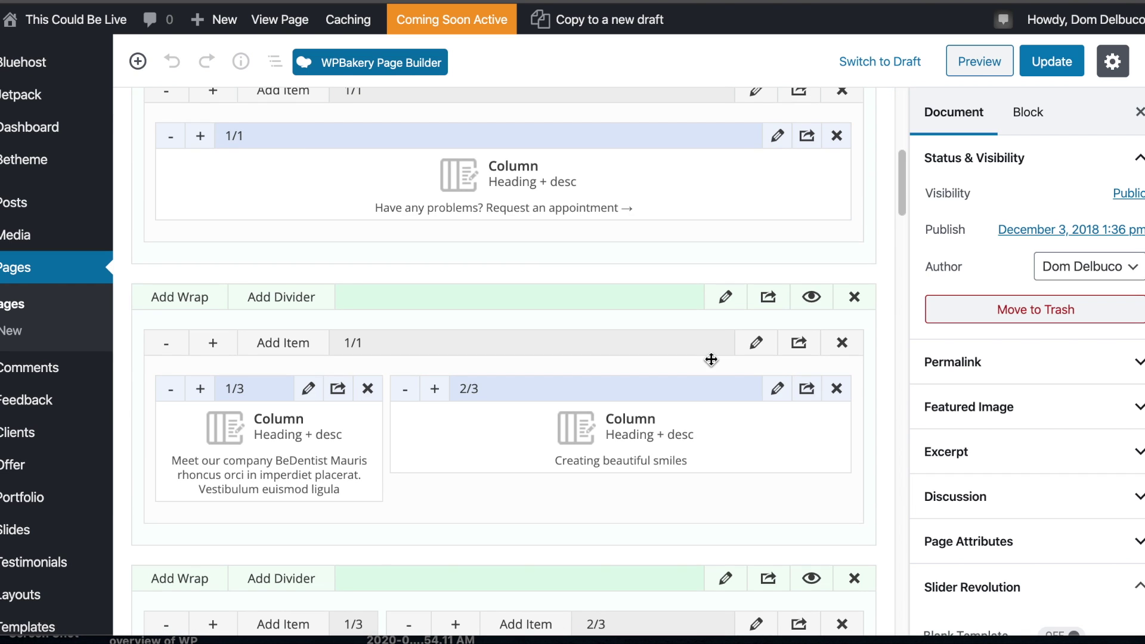
scroll(698, 347, "up", 3)
scroll(685, 348, "up", 1)
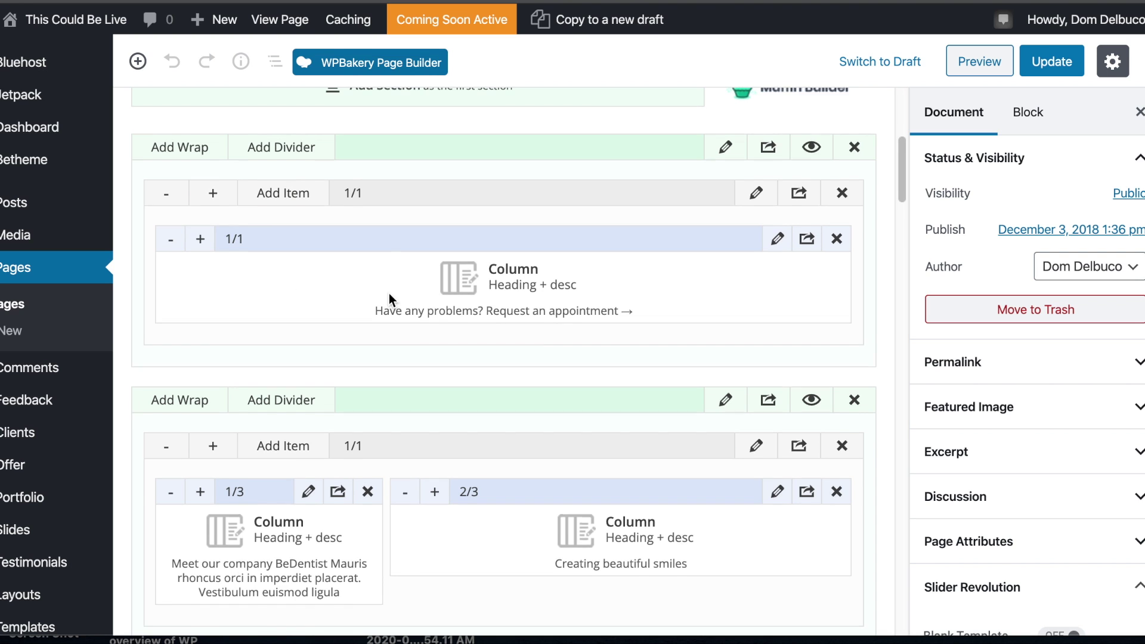
scroll(389, 292, "up", 3)
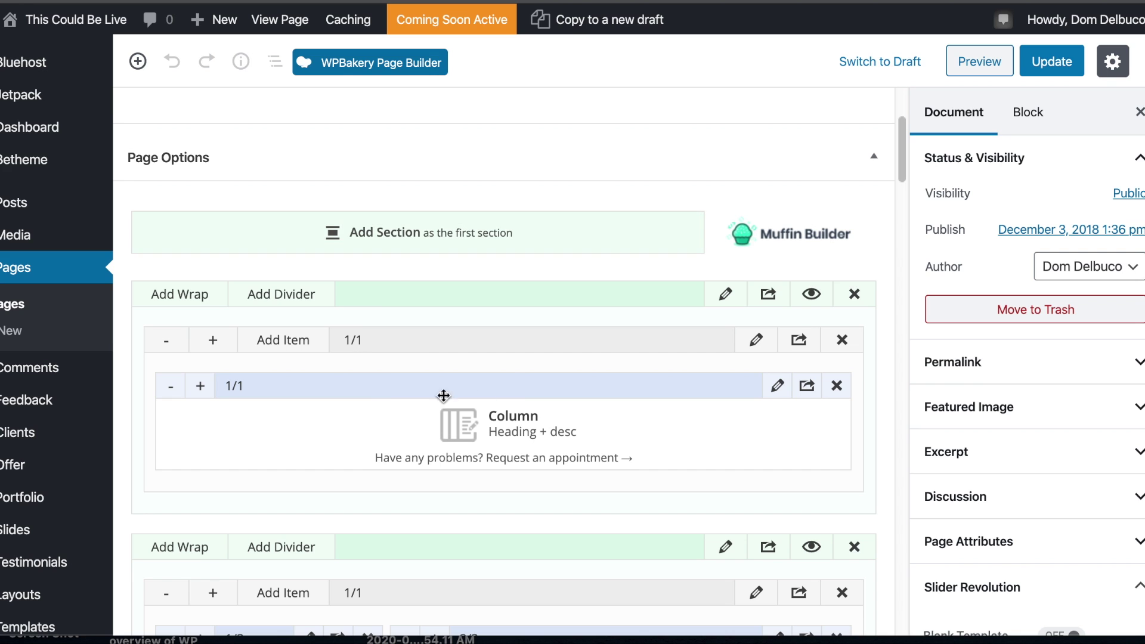
scroll(504, 373, "down", 3)
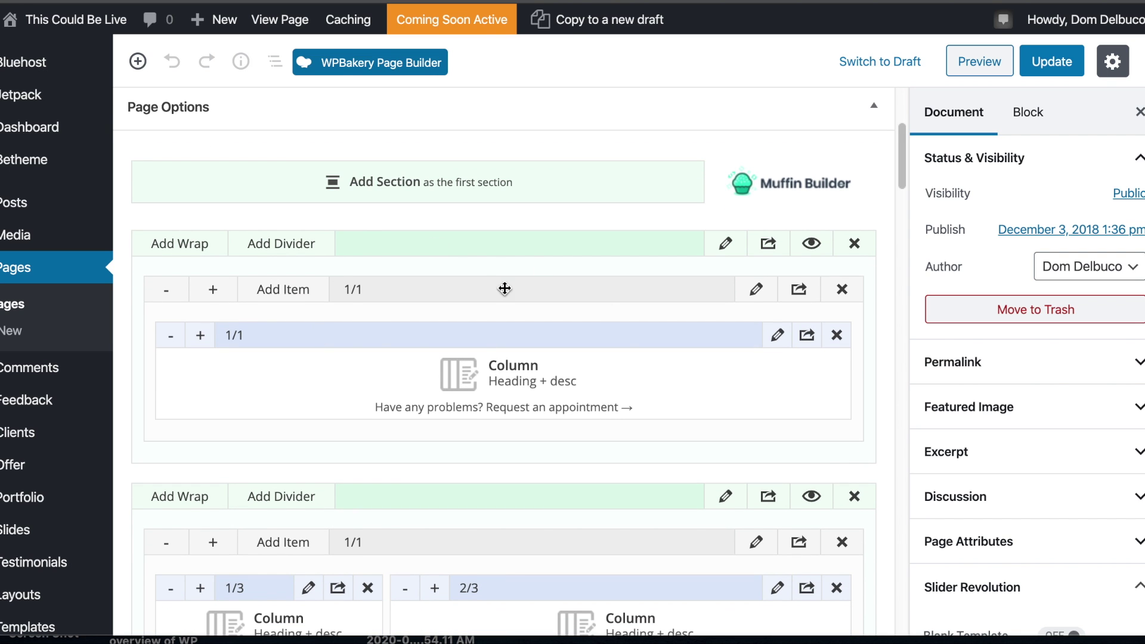
scroll(381, 349, "down", 2)
scroll(388, 350, "down", 3)
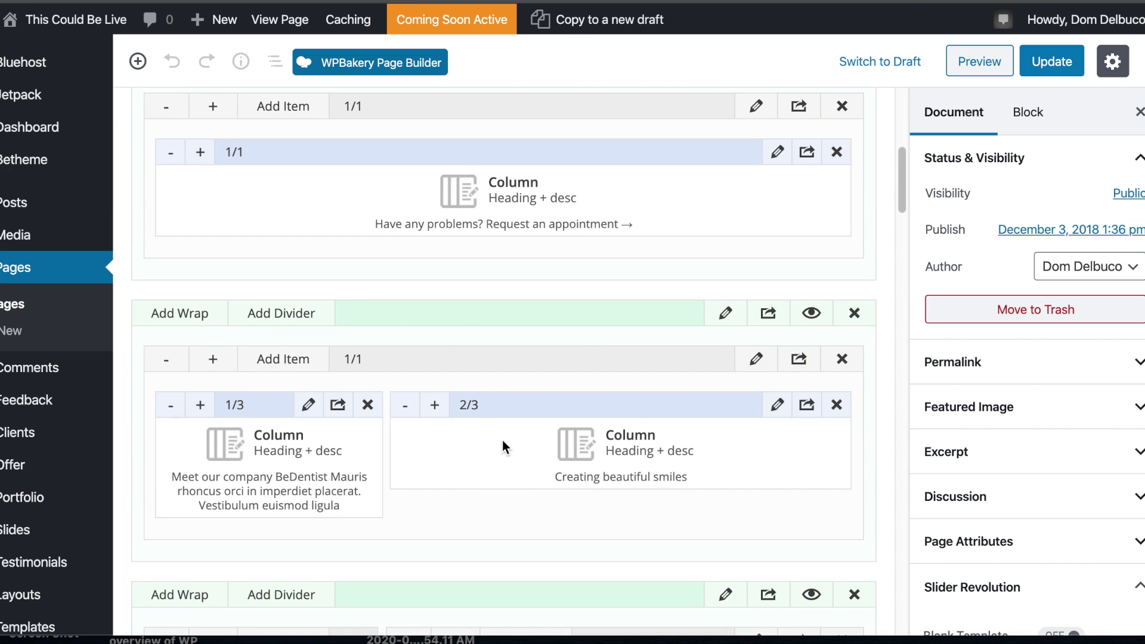
- View the background color and image settings of the appointment section, then close them without changes
scroll(636, 357, "up", 3)
left_click(726, 234)
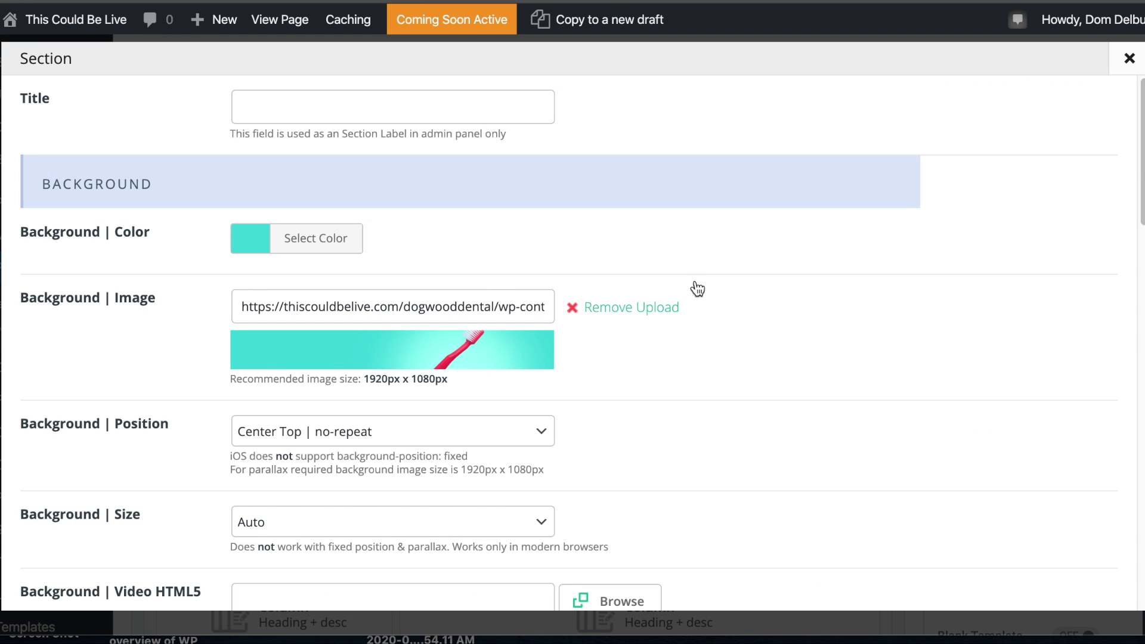
left_click(1126, 59)
scroll(498, 362, "down", 3)
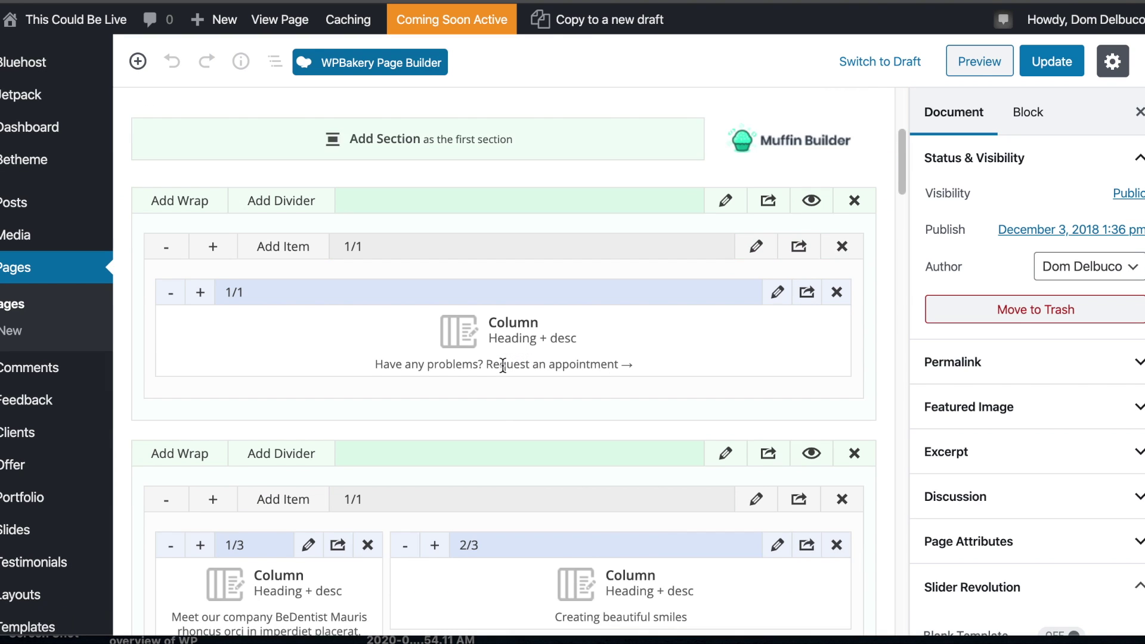
- View the settings of the wrap inside the appointment section, then close them without changes
scroll(577, 383, "up", 1)
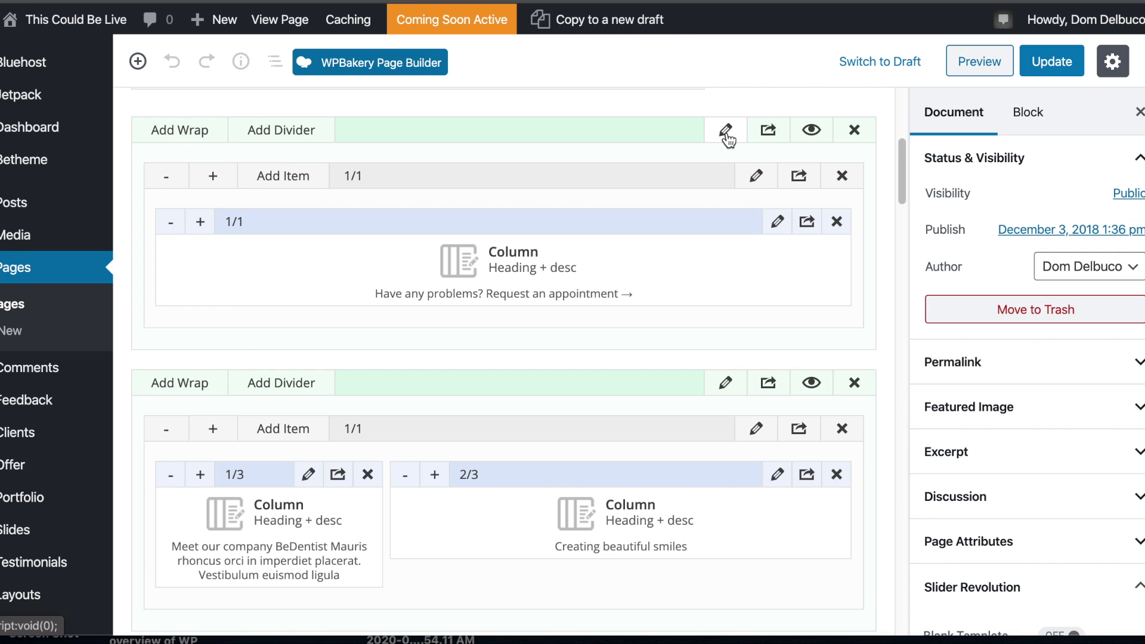
scroll(728, 147, "up", 1)
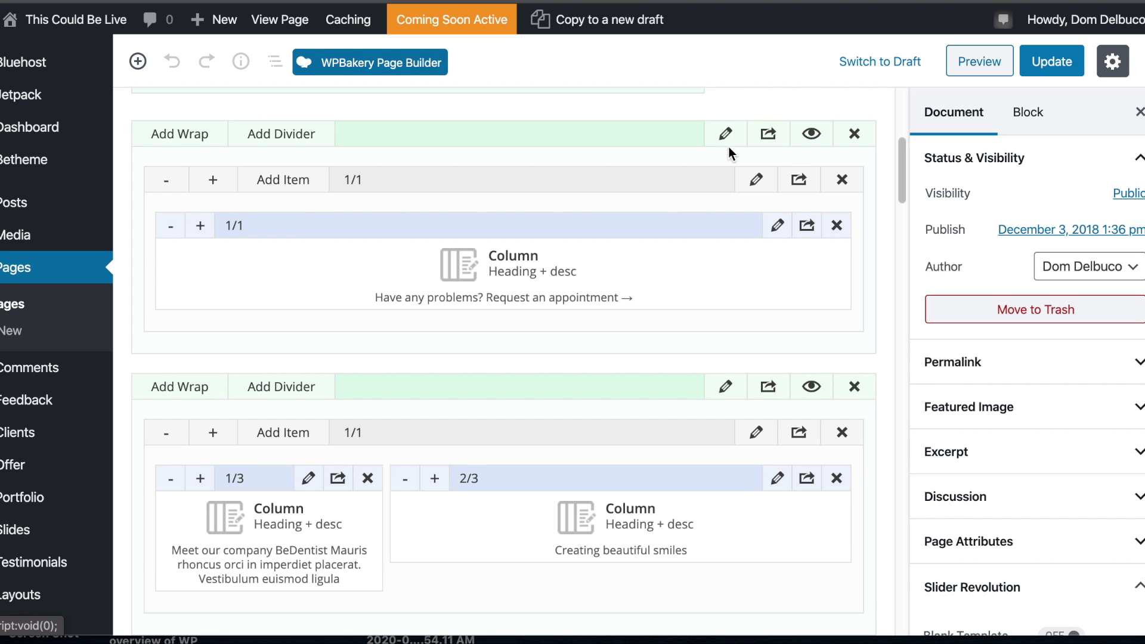
left_click(756, 179)
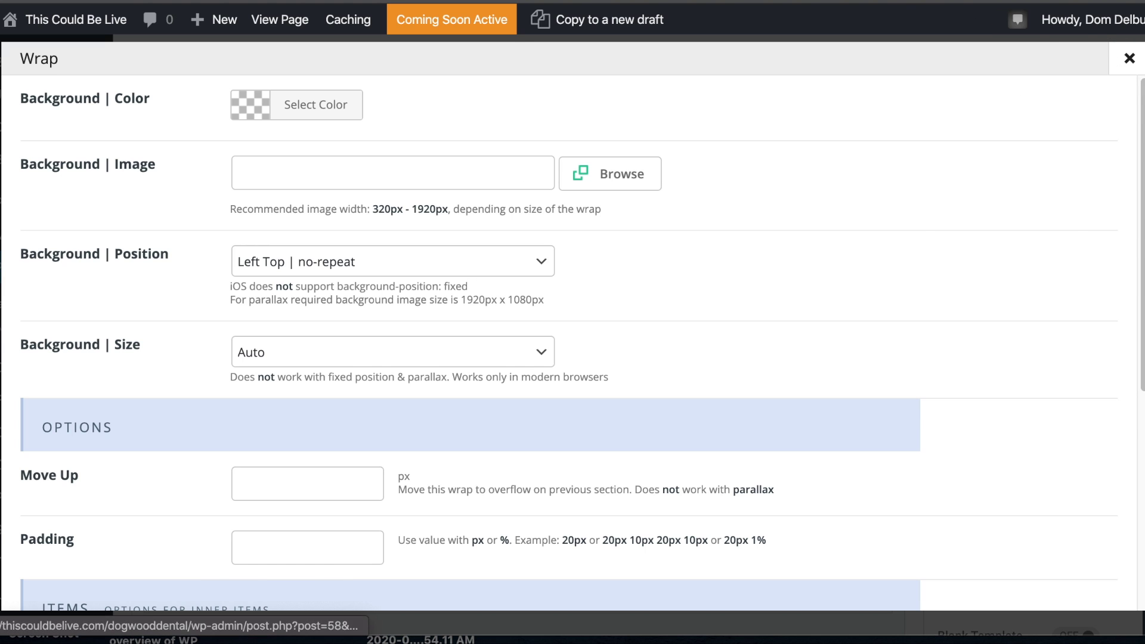
left_click(1128, 58)
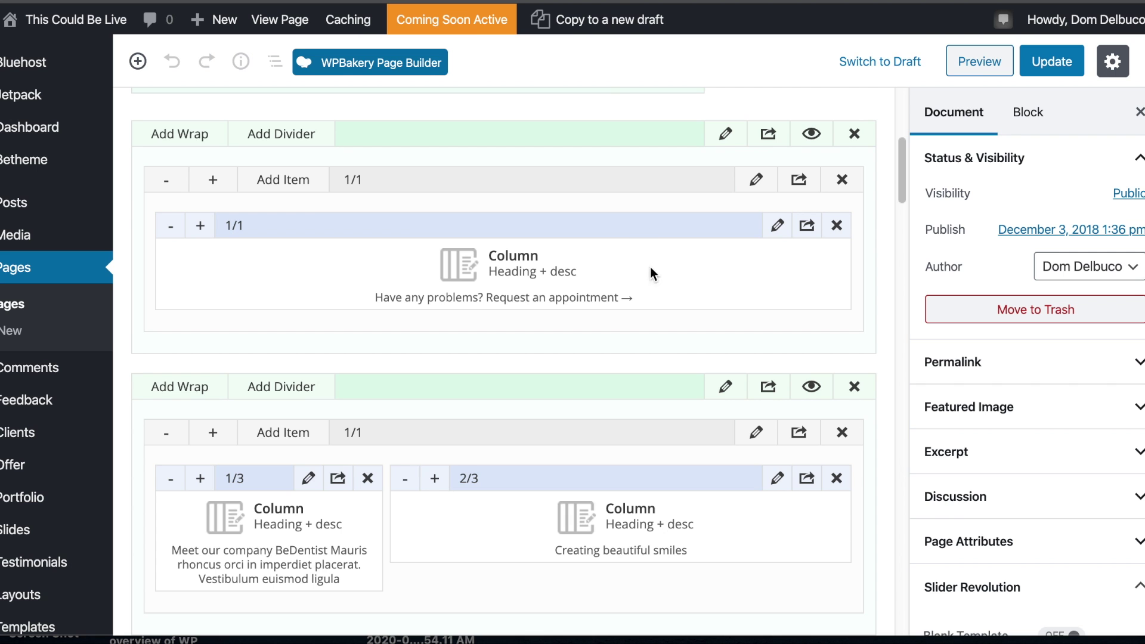
- View the background settings of the second section, containing "Meet our company" and "Creating beautiful smiles", then close them
left_click(716, 384)
scroll(488, 186, "down", 10)
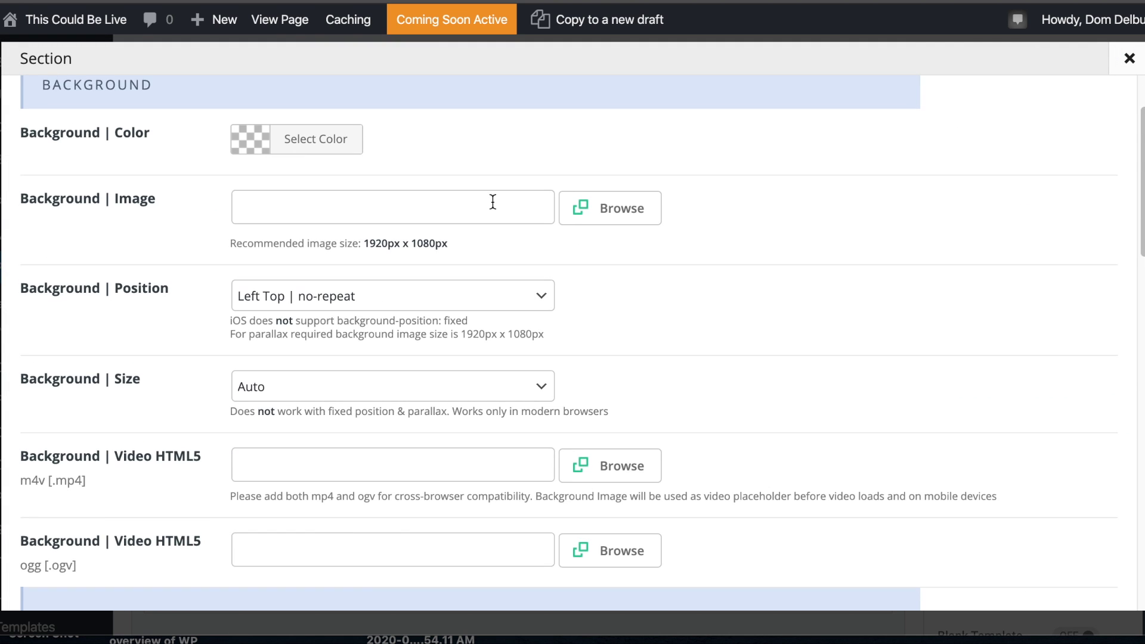
left_click(1128, 58)
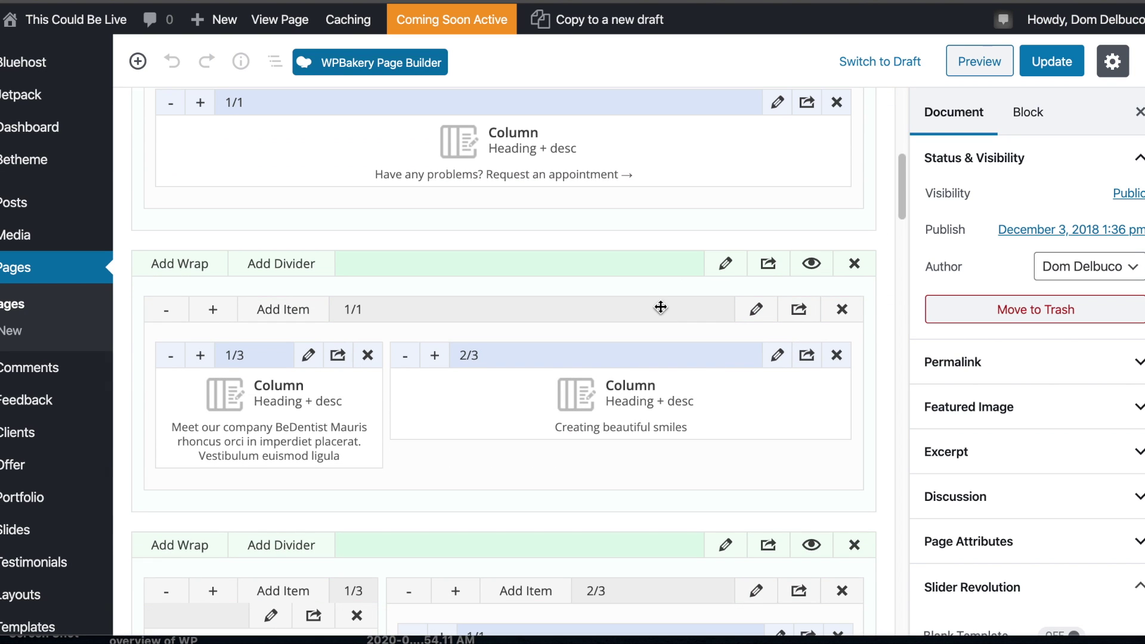
- View the second section's wrap settings, then examine its "Meet our company" and "Creating beautiful smiles" columns on the live homepage
left_click(757, 309)
left_click(1127, 59)
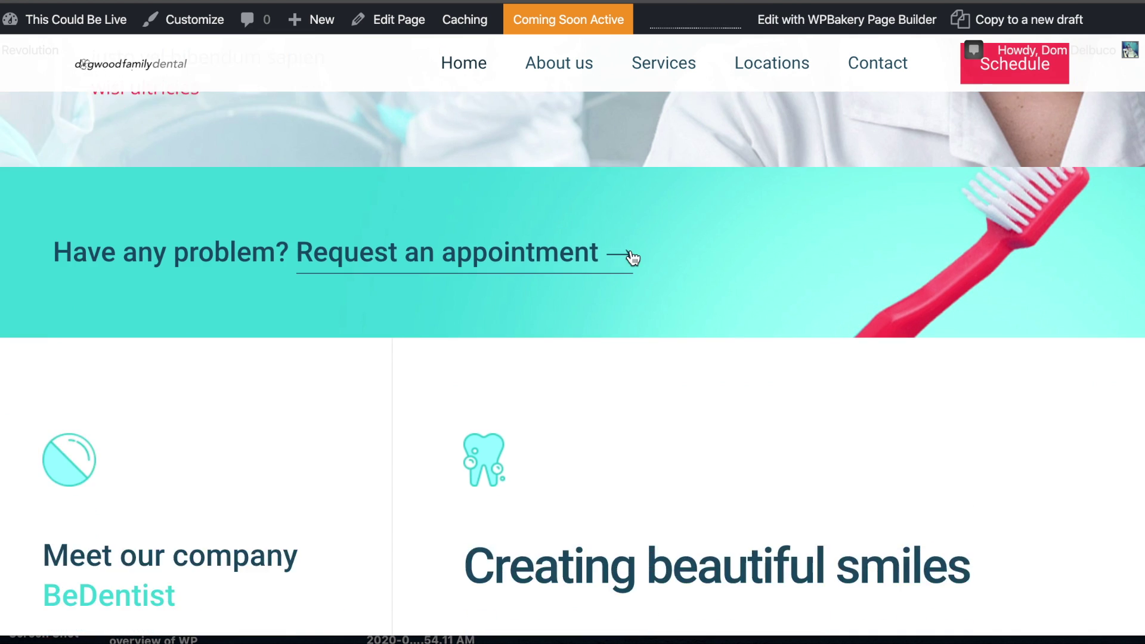
scroll(631, 256, "down", 3)
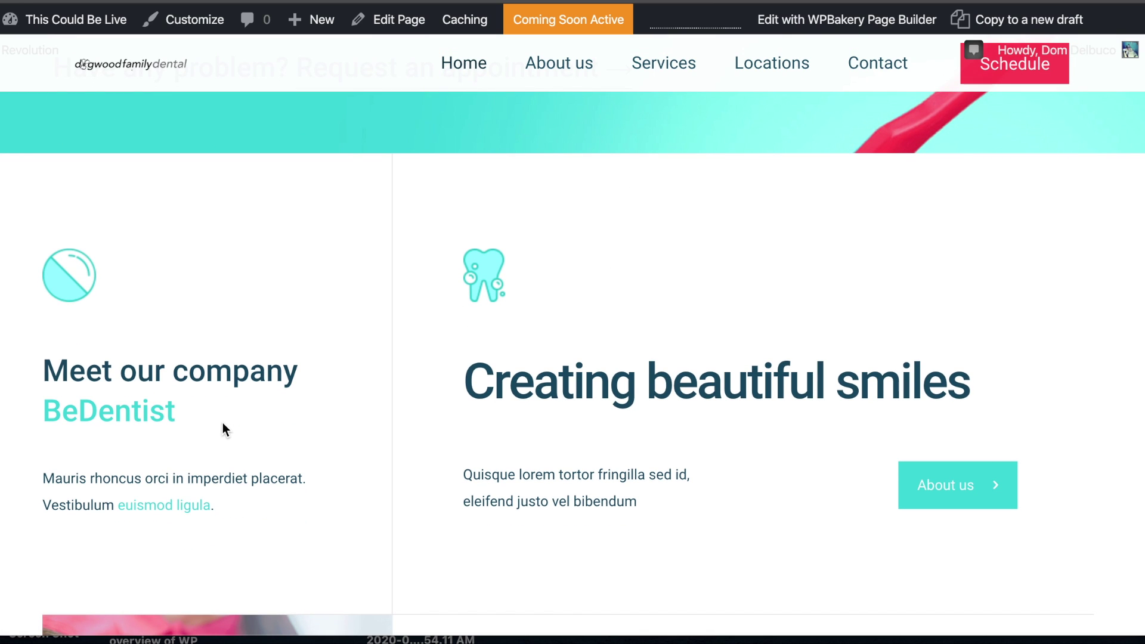
left_click_drag(46, 477, 215, 506)
scroll(349, 282, "down", 2)
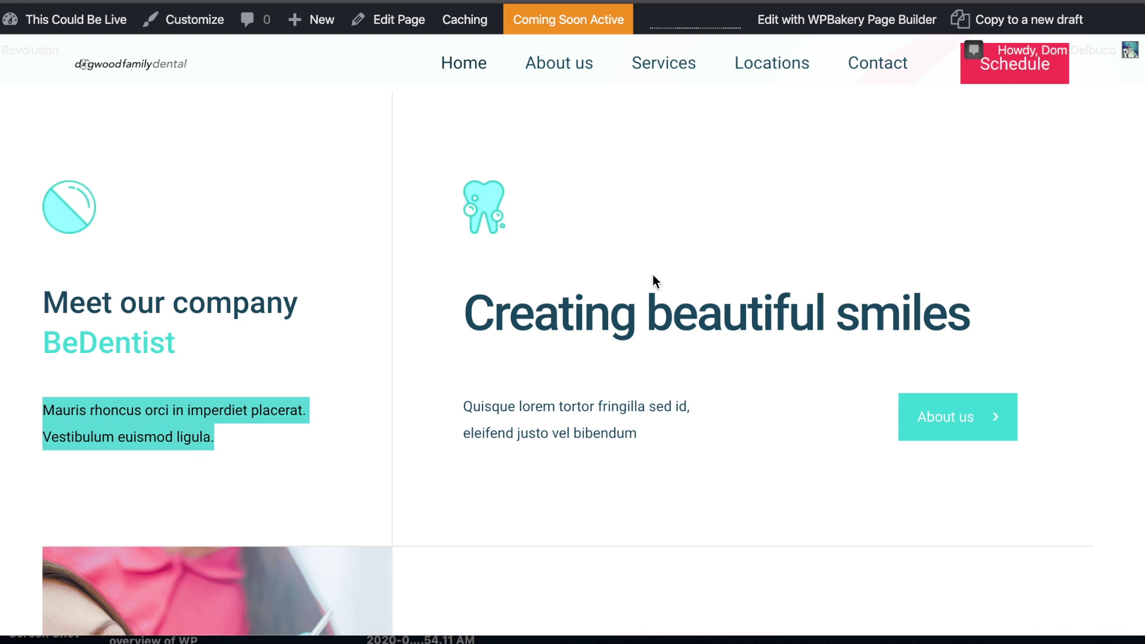
scroll(647, 273, "down", 1)
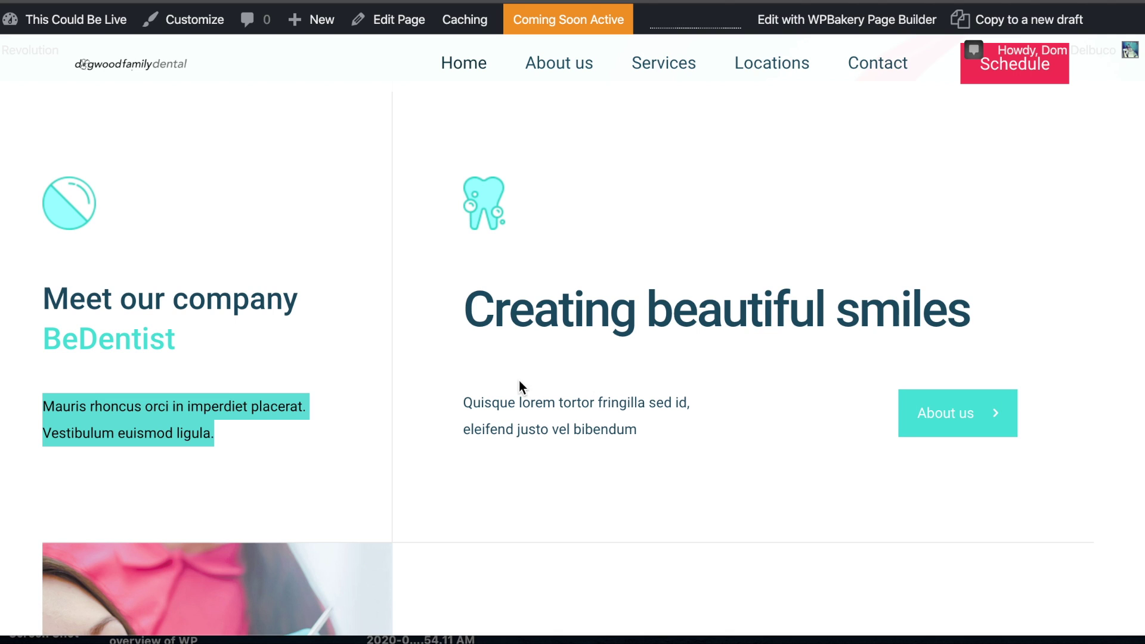
left_click(474, 369)
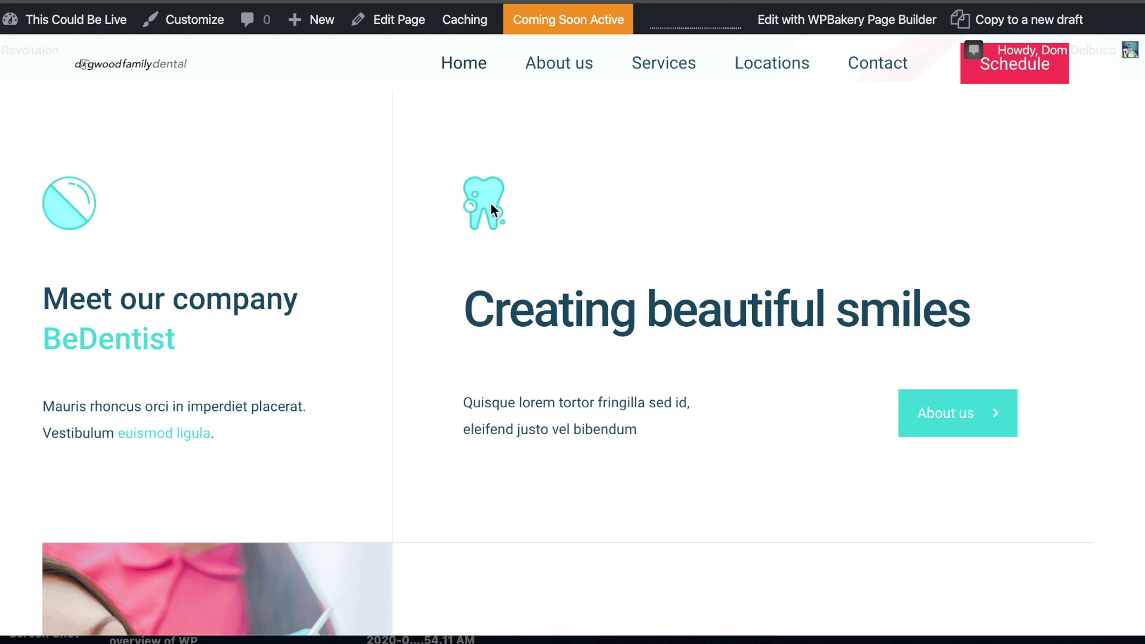
left_click_drag(480, 194, 540, 211)
scroll(437, 316, "down", 2)
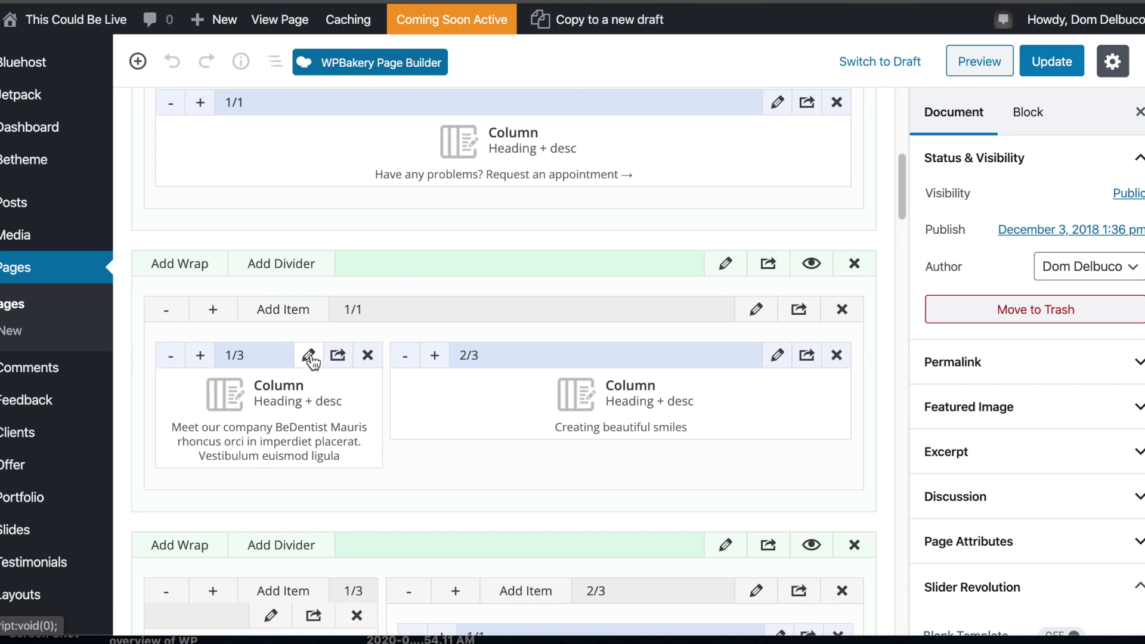
- In the content of the one-third "Meet our company" column, replace the company name BeDentist with Dogwood Dental
left_click(308, 356)
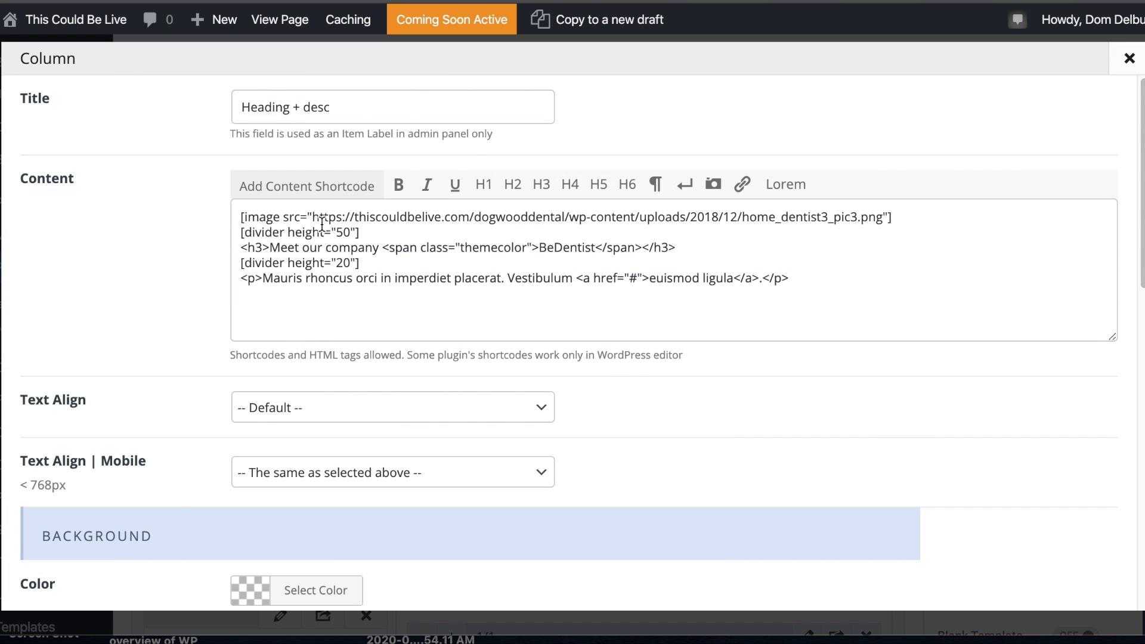
left_click_drag(243, 217, 369, 226)
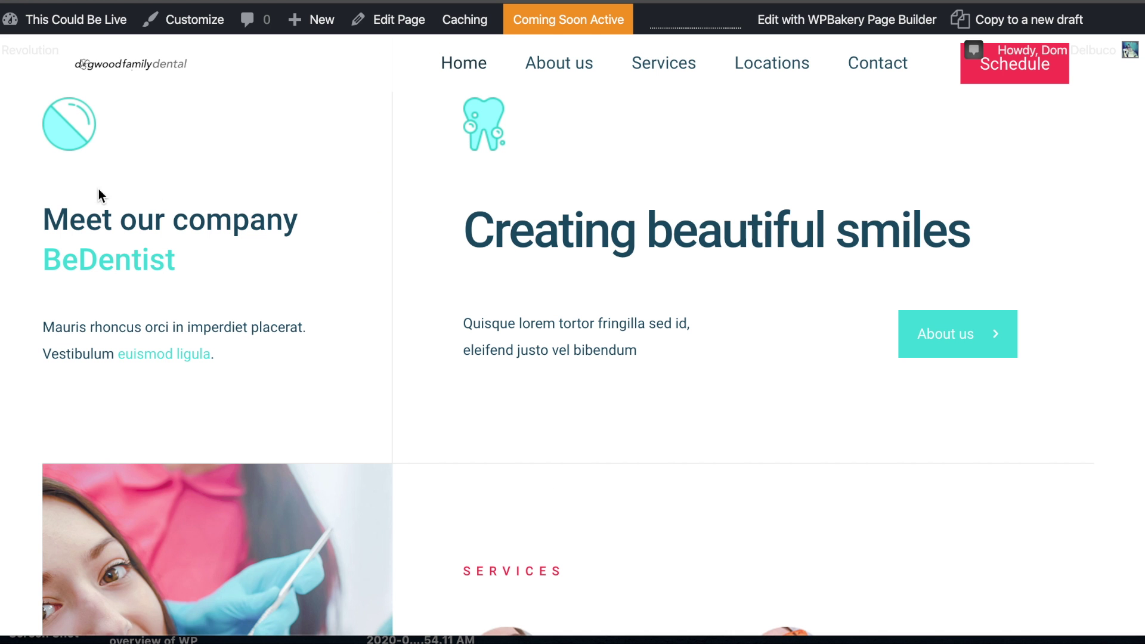
left_click(108, 144)
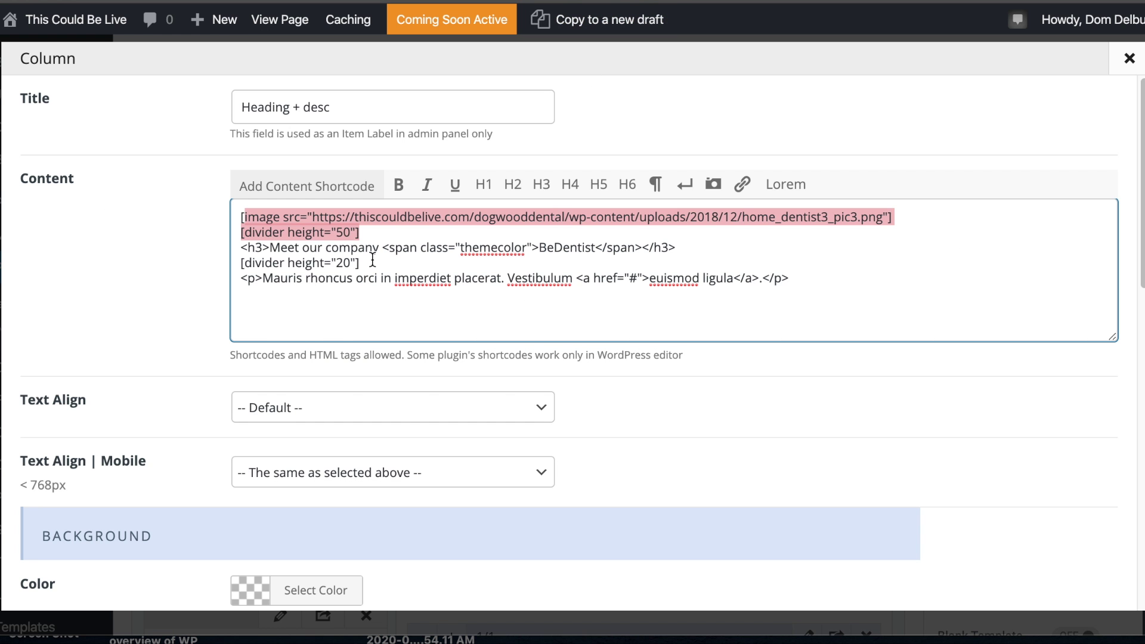
left_click(307, 249)
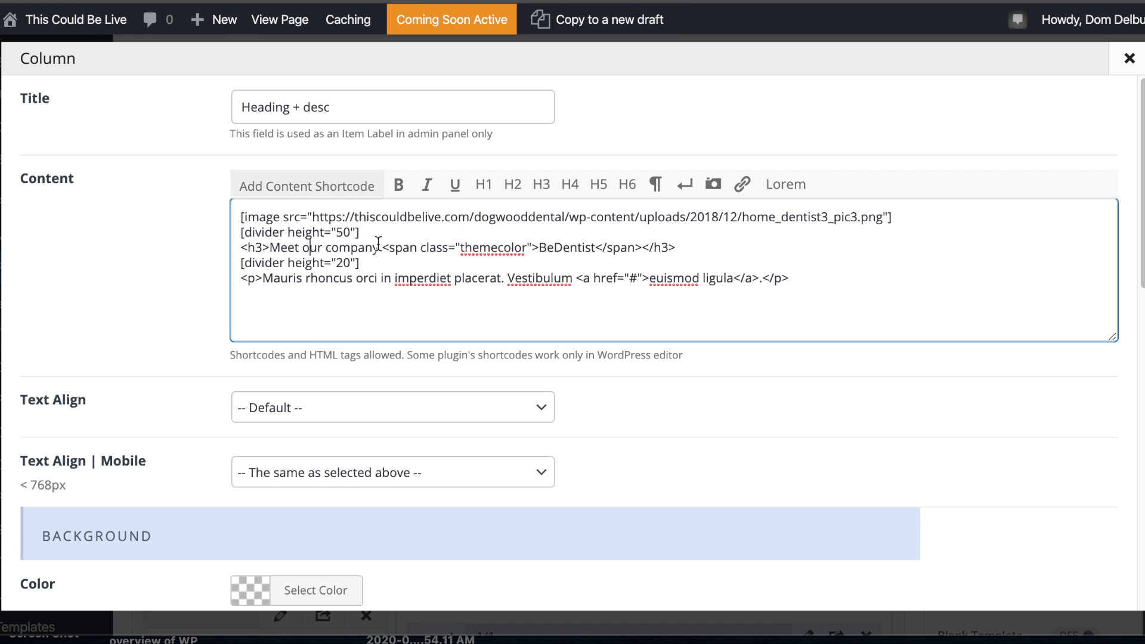
left_click_drag(538, 244, 595, 244)
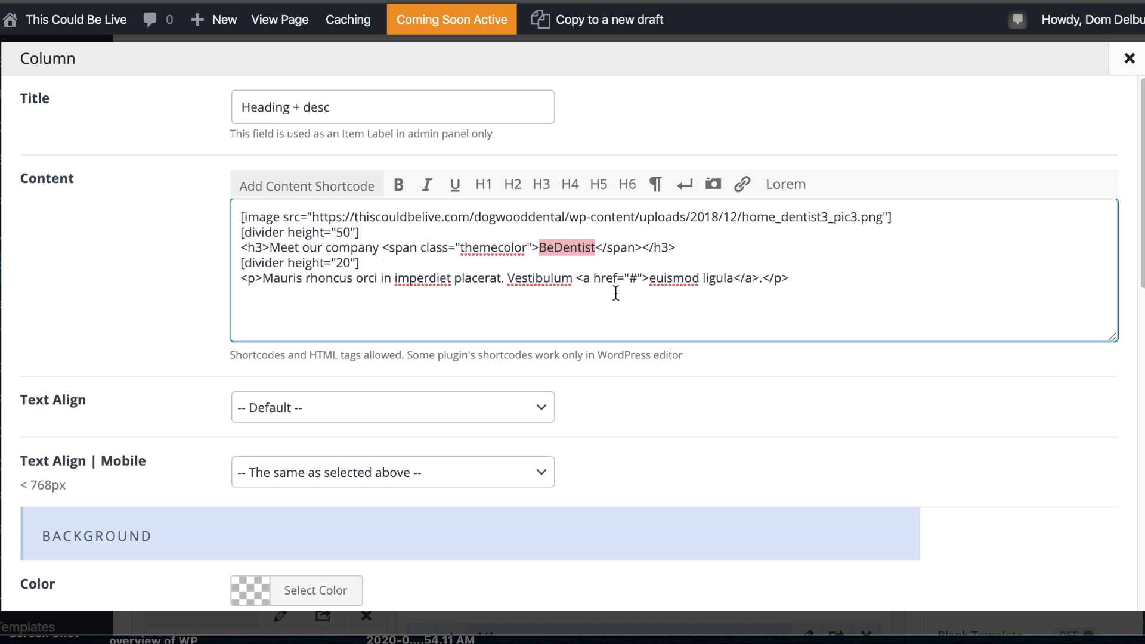
type("Dogwood Dental")
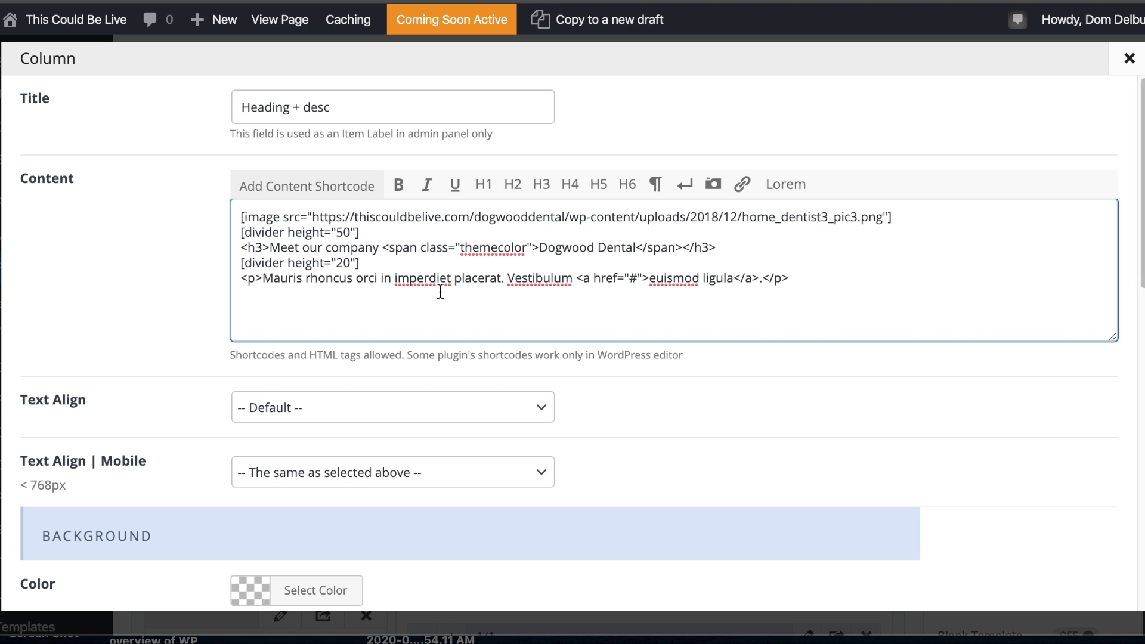
- Remove the link tags around "euismod ligula" in the column's paragraph, keeping the words, and save the column
left_click_drag(639, 277, 630, 278)
left_click_drag(649, 278, 731, 273)
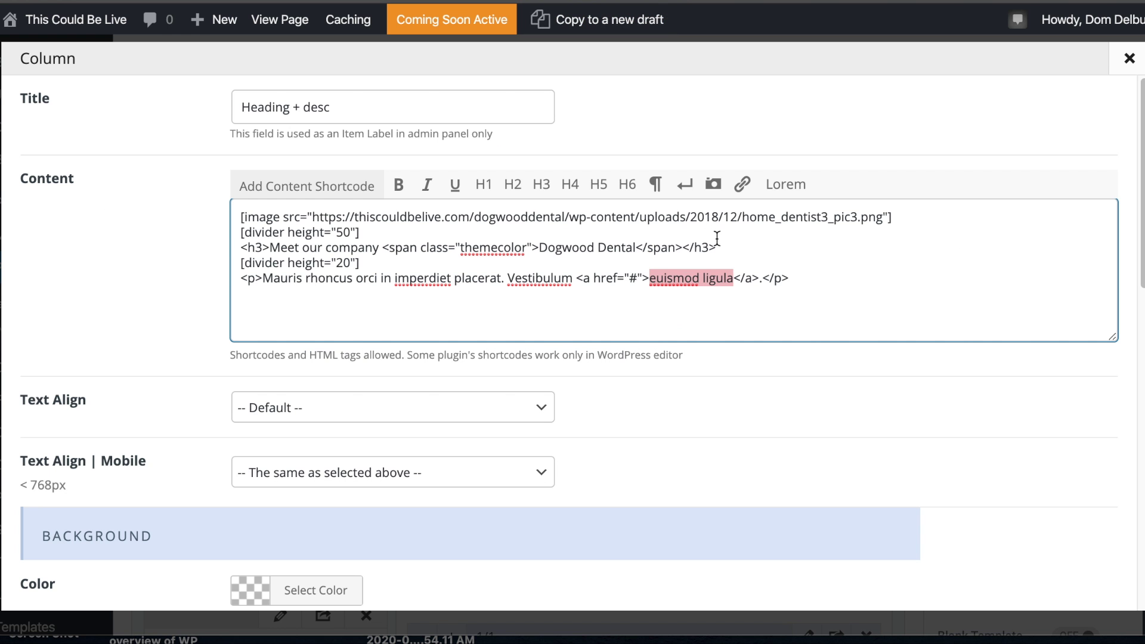
left_click(799, 276)
left_click(752, 272)
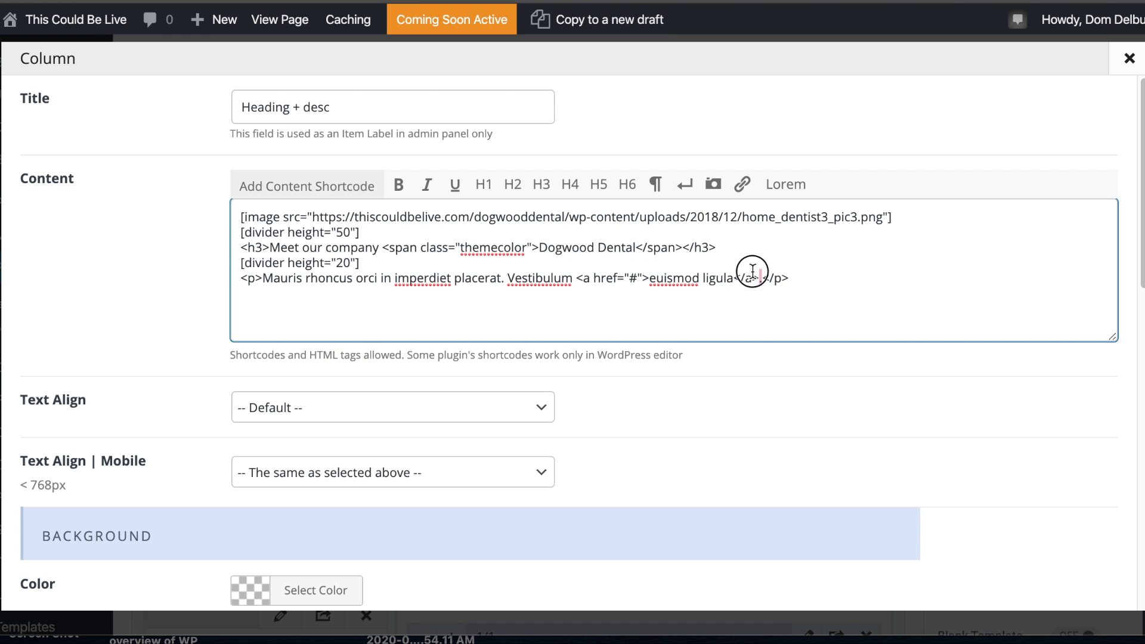
left_click_drag(759, 276, 731, 270)
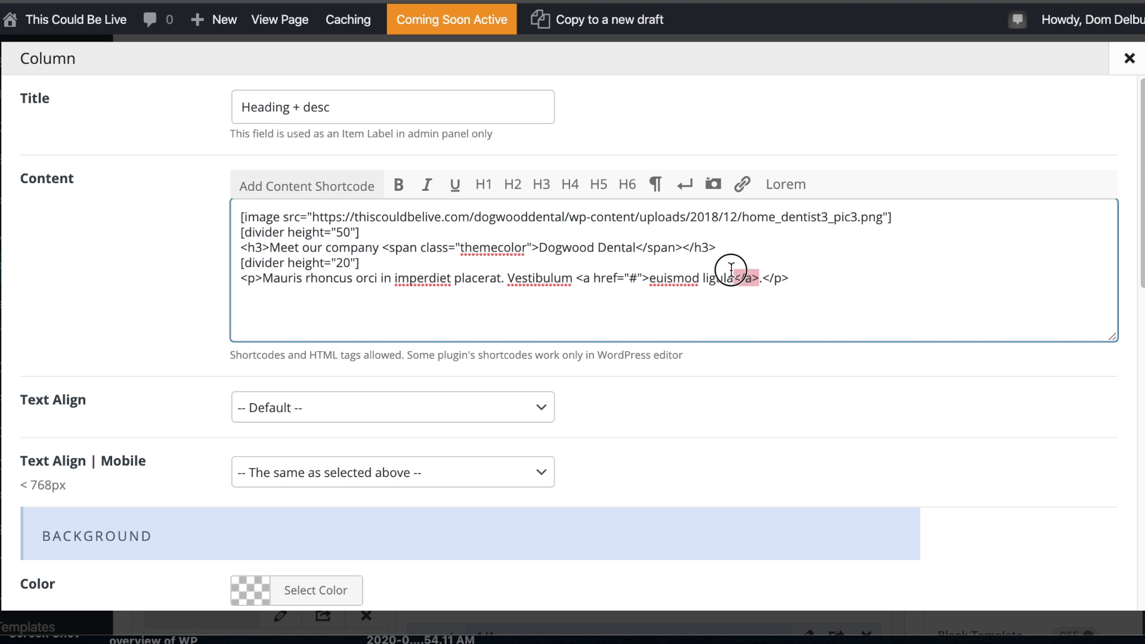
key("BackSpace")
left_click_drag(650, 278, 575, 278)
key("BackSpace")
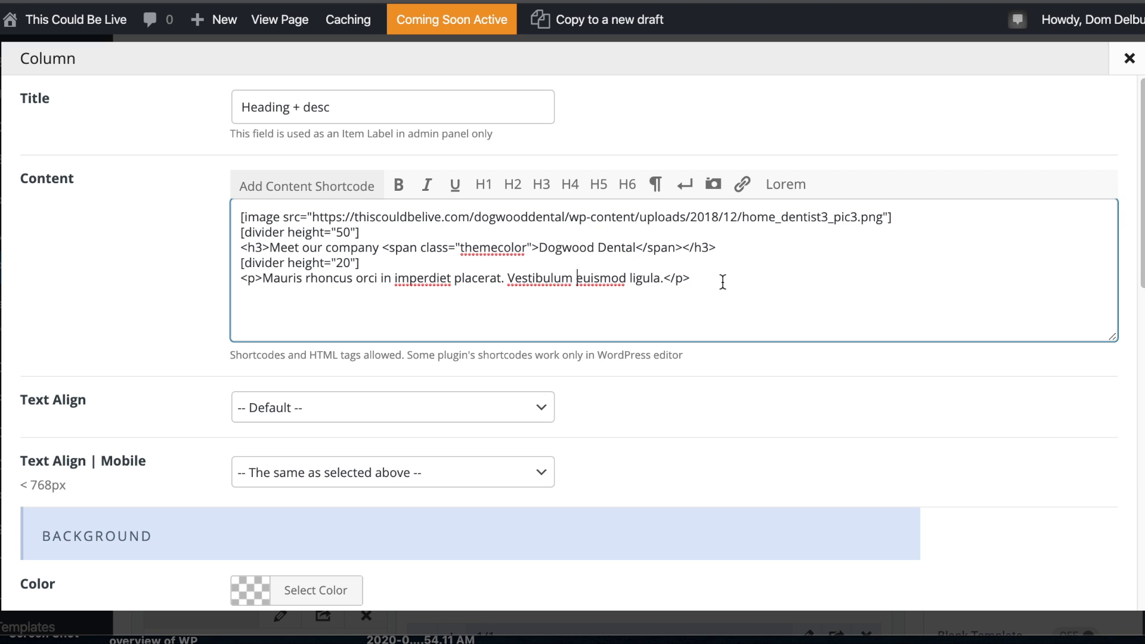
scroll(784, 308, "down", 10)
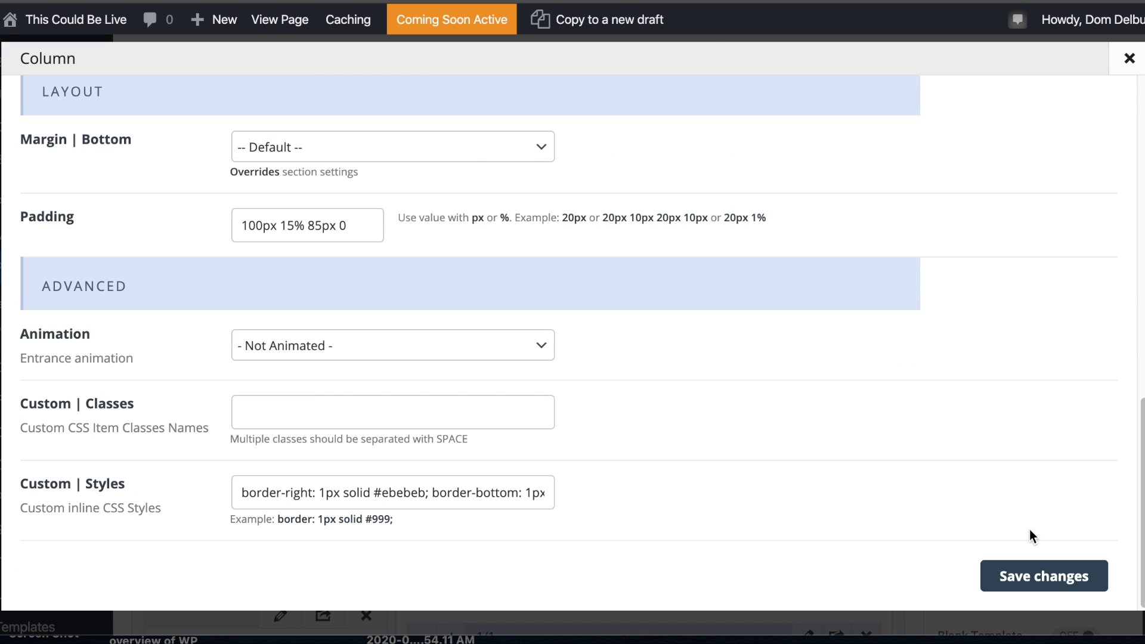
left_click(1014, 576)
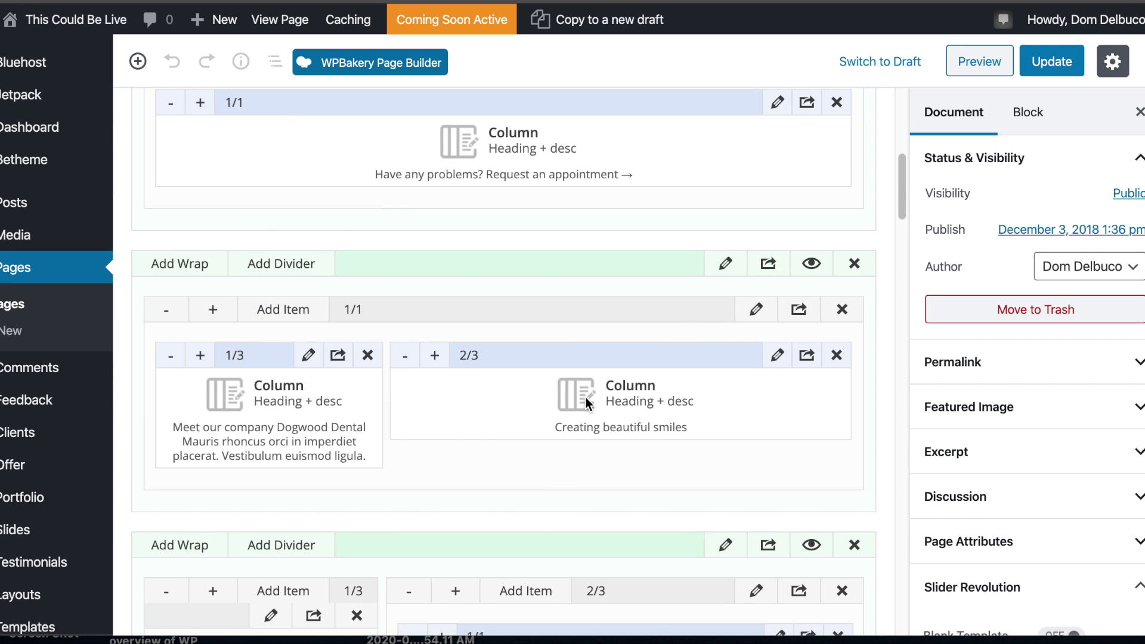
- Examine the image, heading, divider, paragraph and "About us" button link in the content of the two-thirds "Creating beautiful smiles" column
left_click(770, 357)
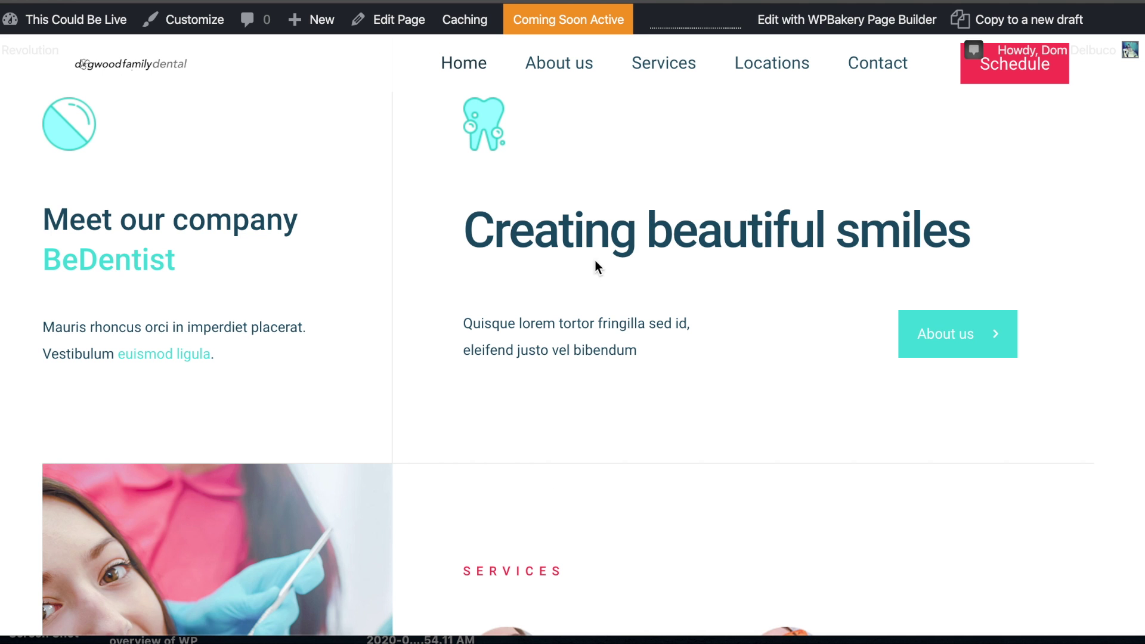
scroll(596, 266, "up", 2)
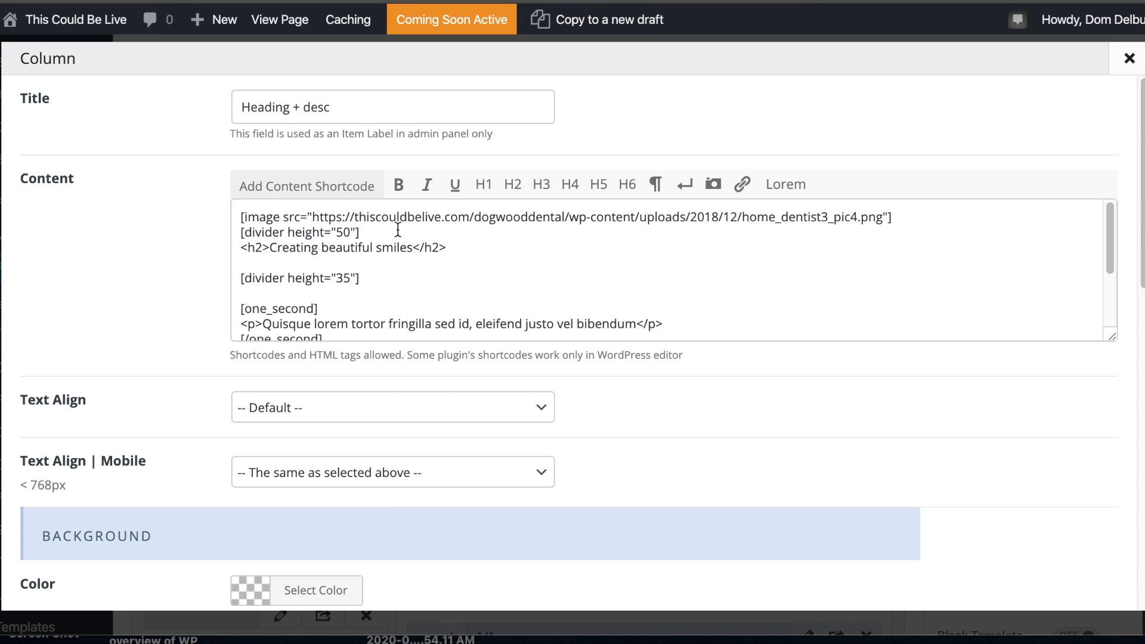
left_click_drag(397, 230, 228, 217)
left_click(399, 250)
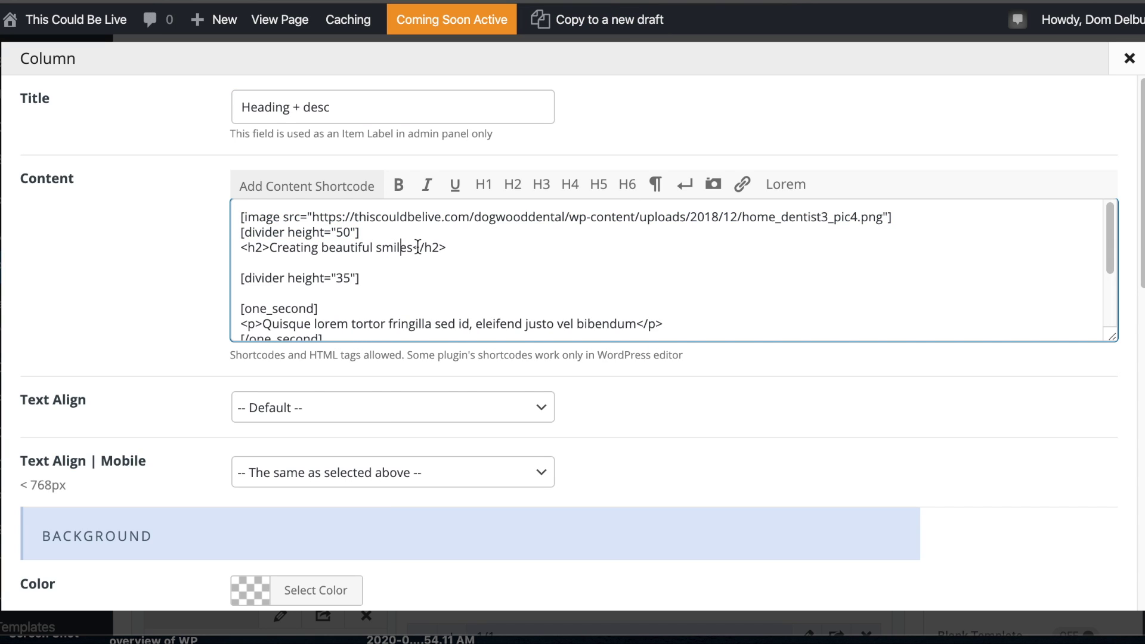
scroll(419, 256, "down", 4)
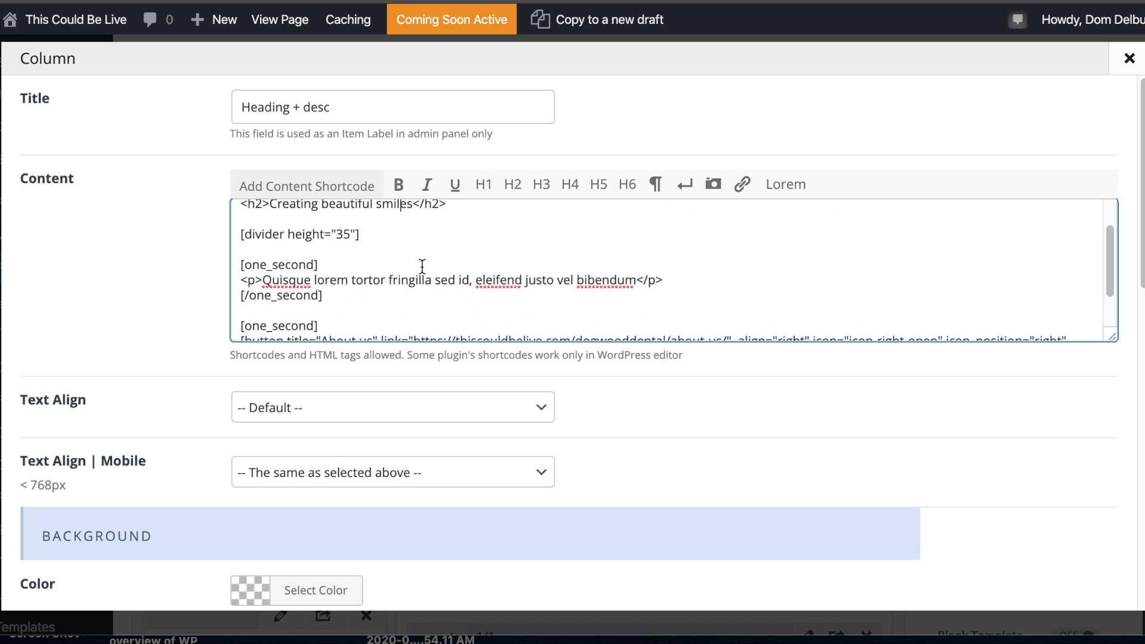
scroll(417, 265, "up", 2)
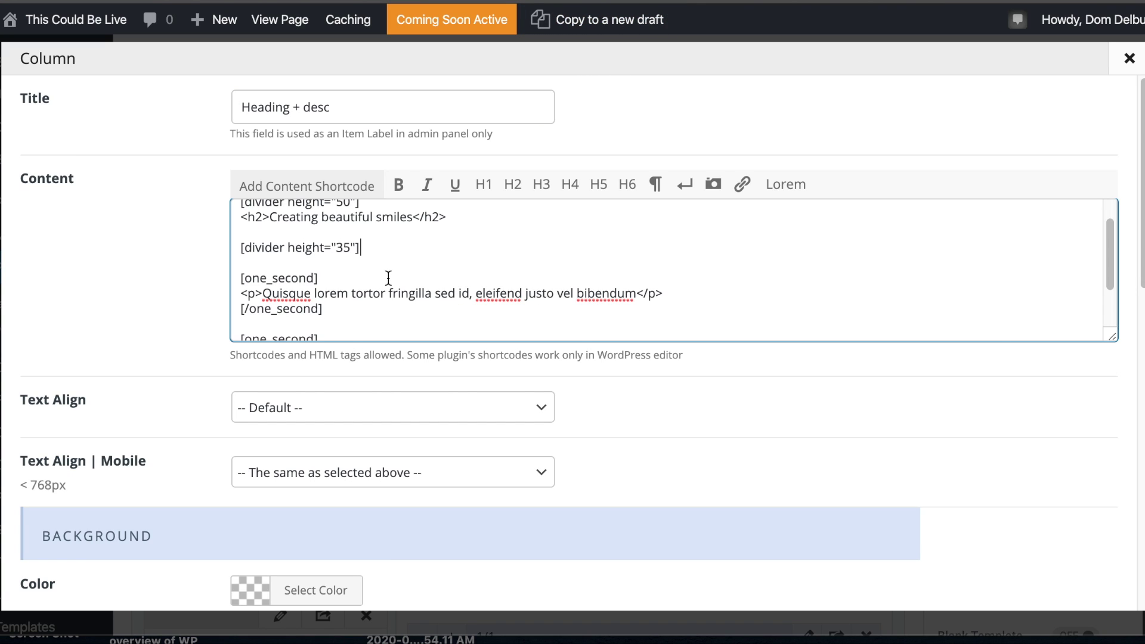
scroll(388, 278, "down", 3)
scroll(390, 283, "down", 1)
scroll(432, 231, "down", 2)
left_click_drag(416, 286, 731, 293)
scroll(493, 290, "down", 1)
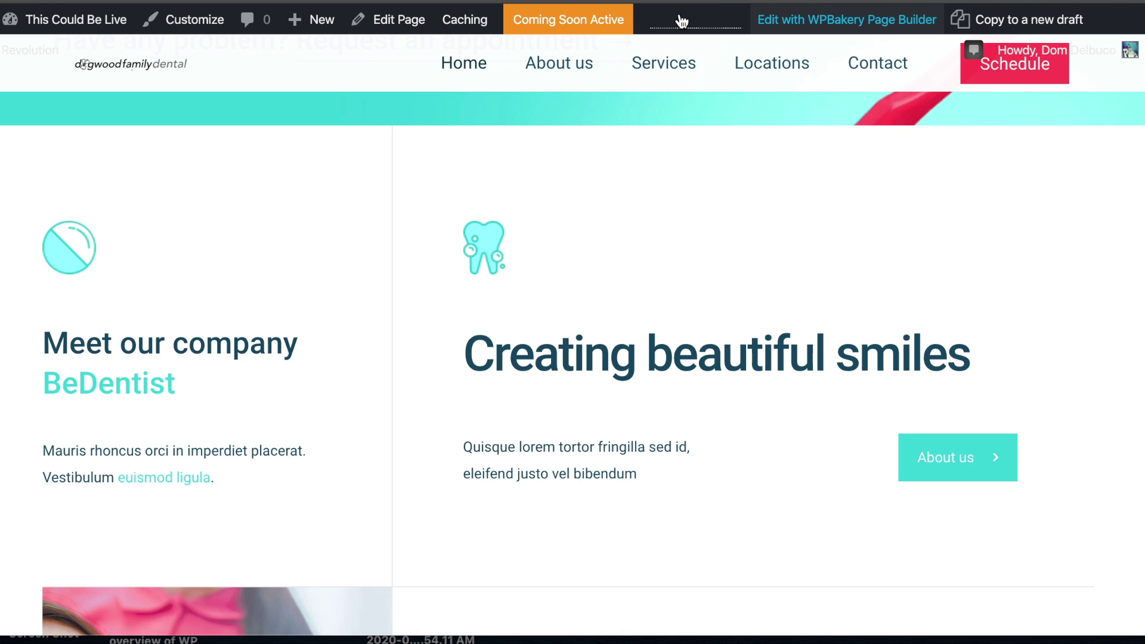
- Examine the Services section on the live homepage, including its heading and the Preventive care and Family Dentistry items
scroll(642, 286, "down", 10)
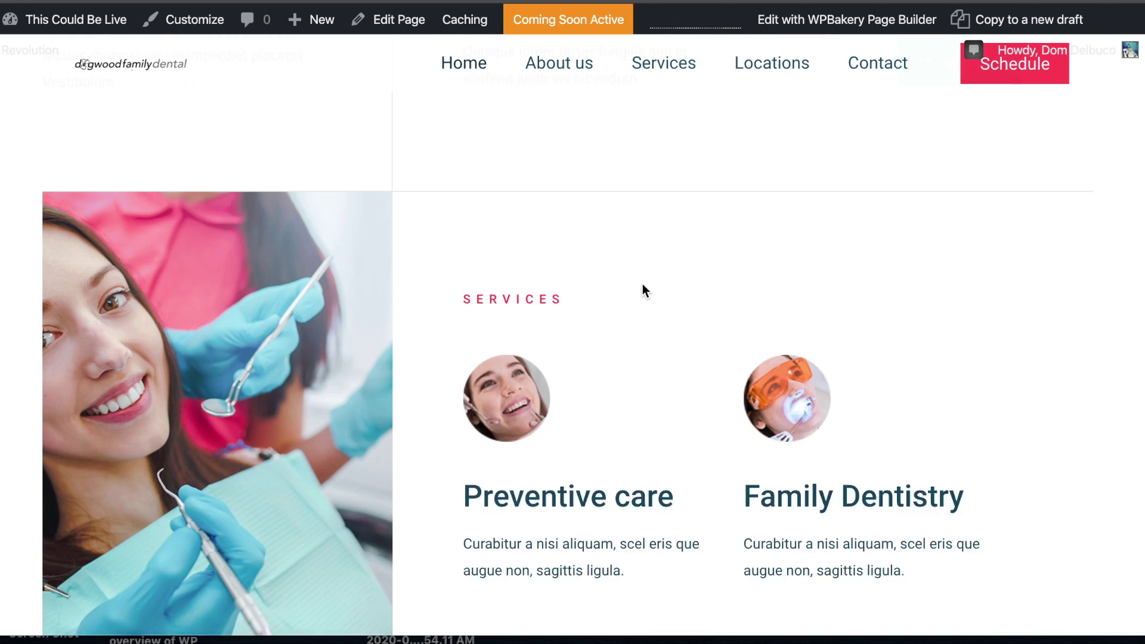
scroll(642, 291, "down", 2)
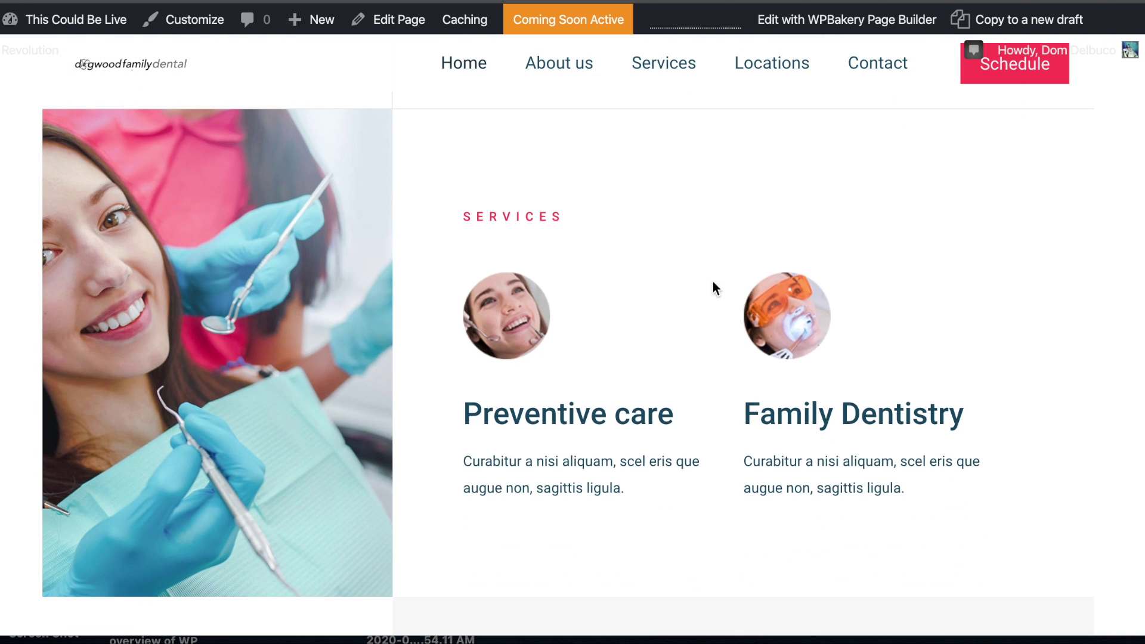
scroll(543, 237, "down", 2)
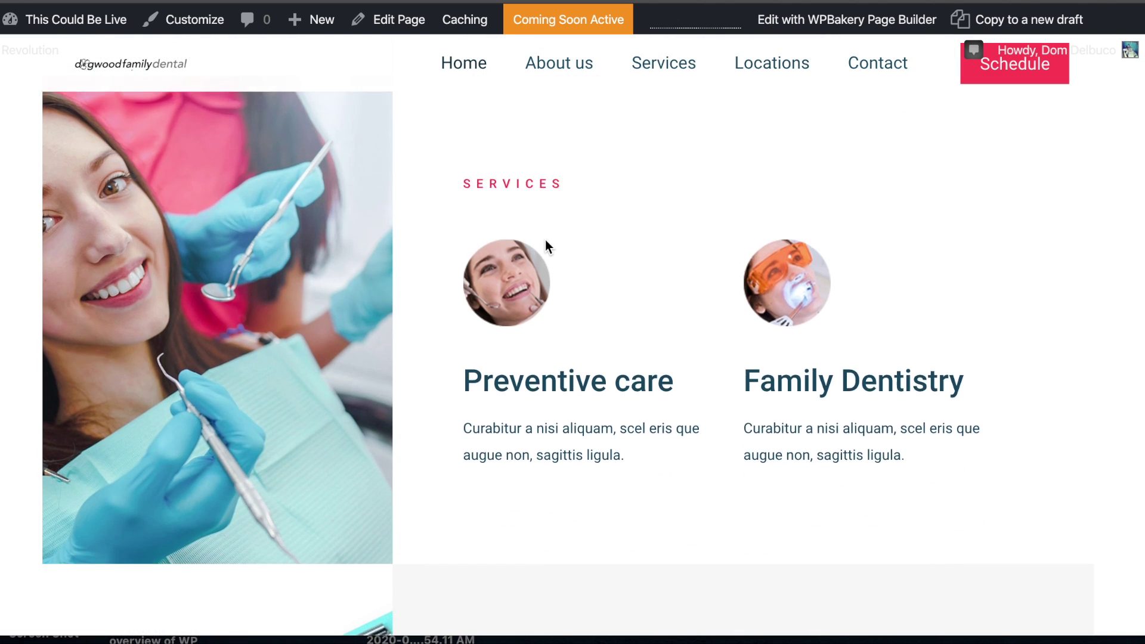
scroll(672, 238, "up", 2)
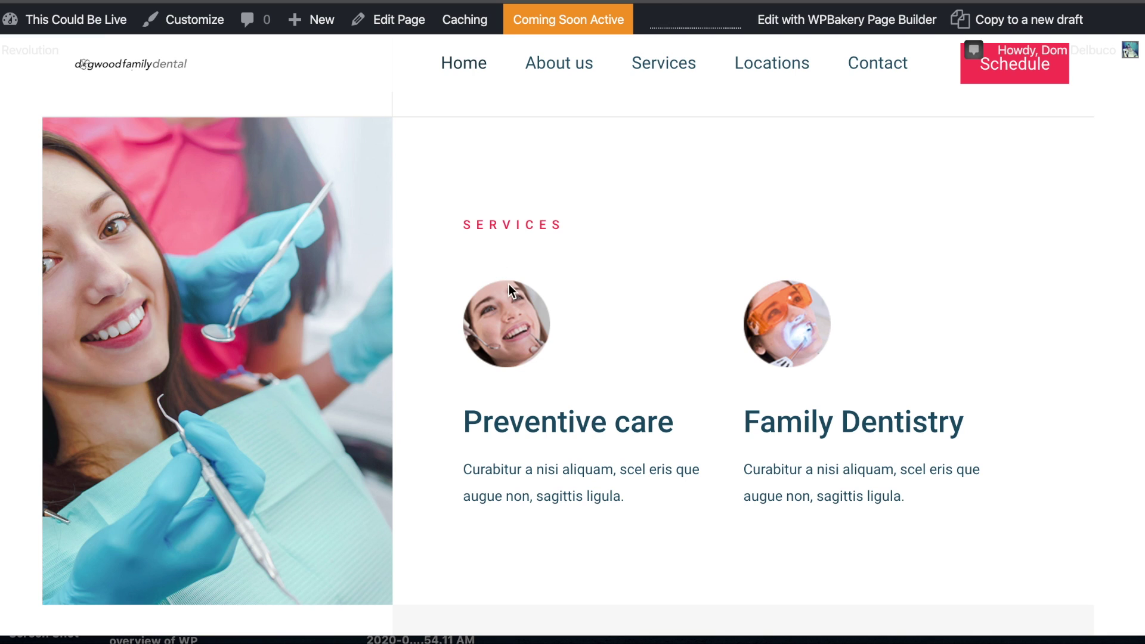
double_click(477, 222)
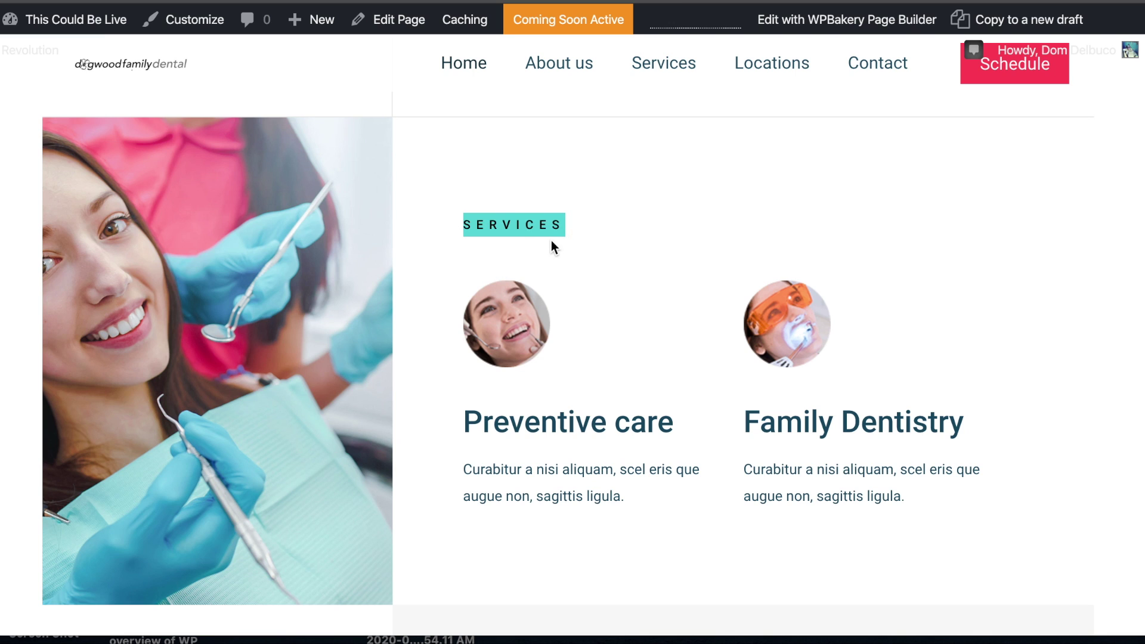
left_click(552, 233)
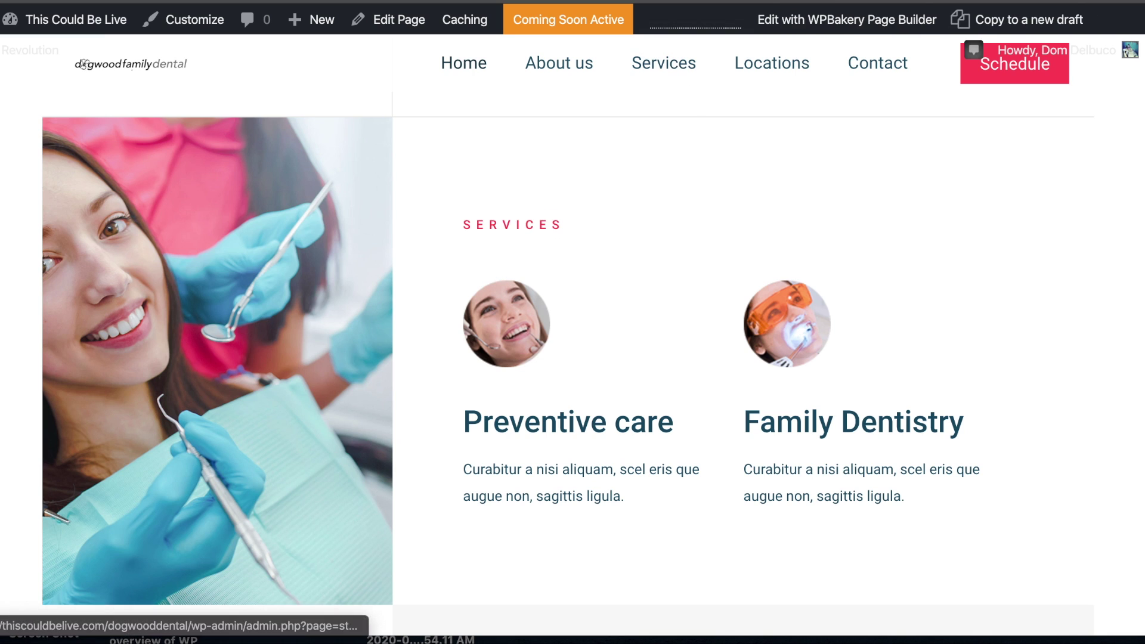
- Switch to the existing Dogwood Family Dental website and look through its Patient Information and Procedures navigation entries
left_click(835, 1)
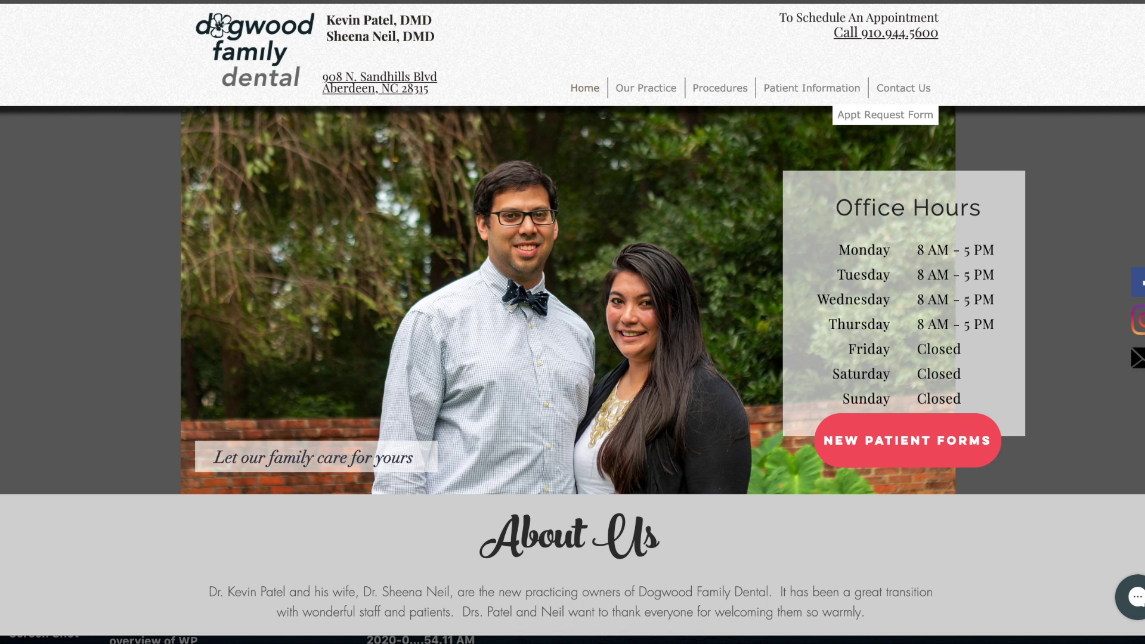
mouse_move(779, 91)
mouse_move(732, 93)
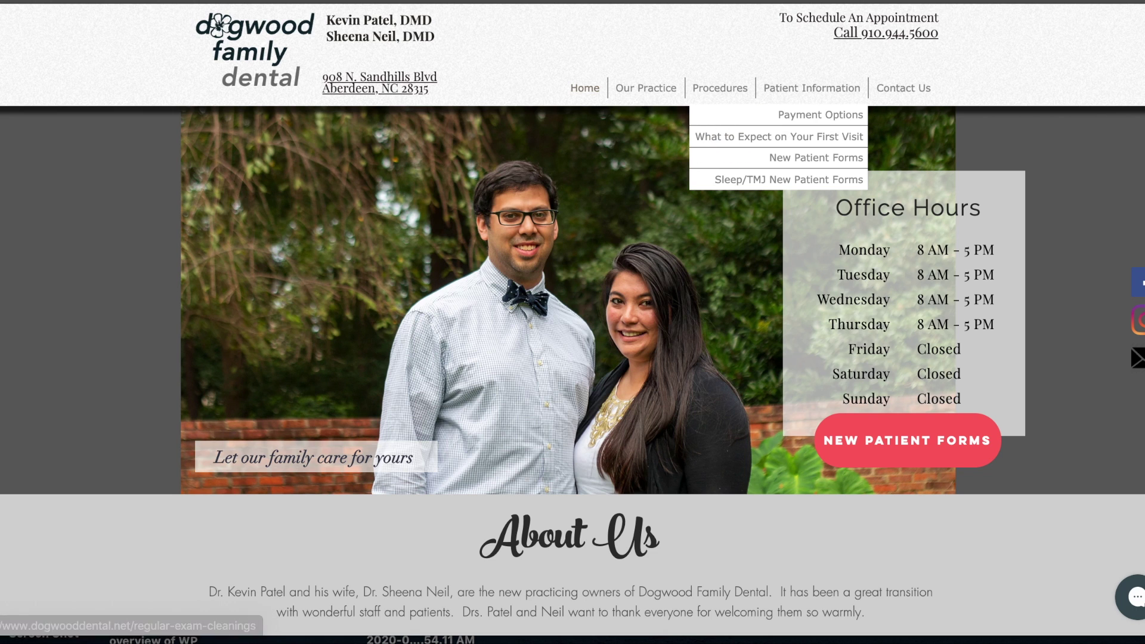
- Return to the page editor and save the "Creating beautiful smiles" column's settings
key("ctrl+Tab")
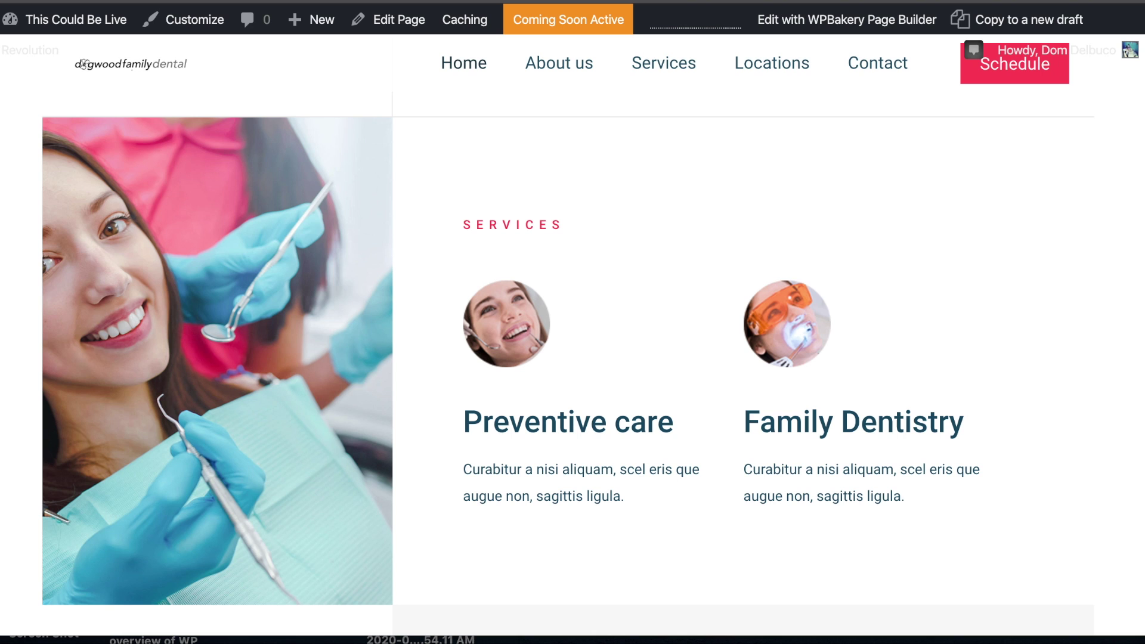
key("ctrl+Tab")
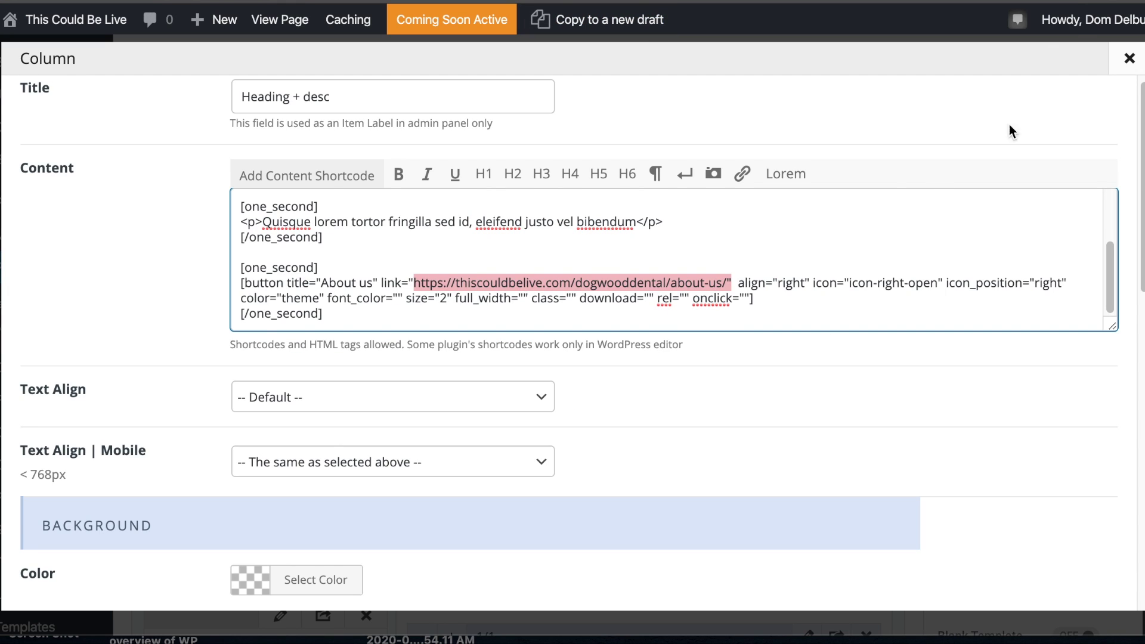
scroll(862, 381, "down", 15)
left_click(1049, 577)
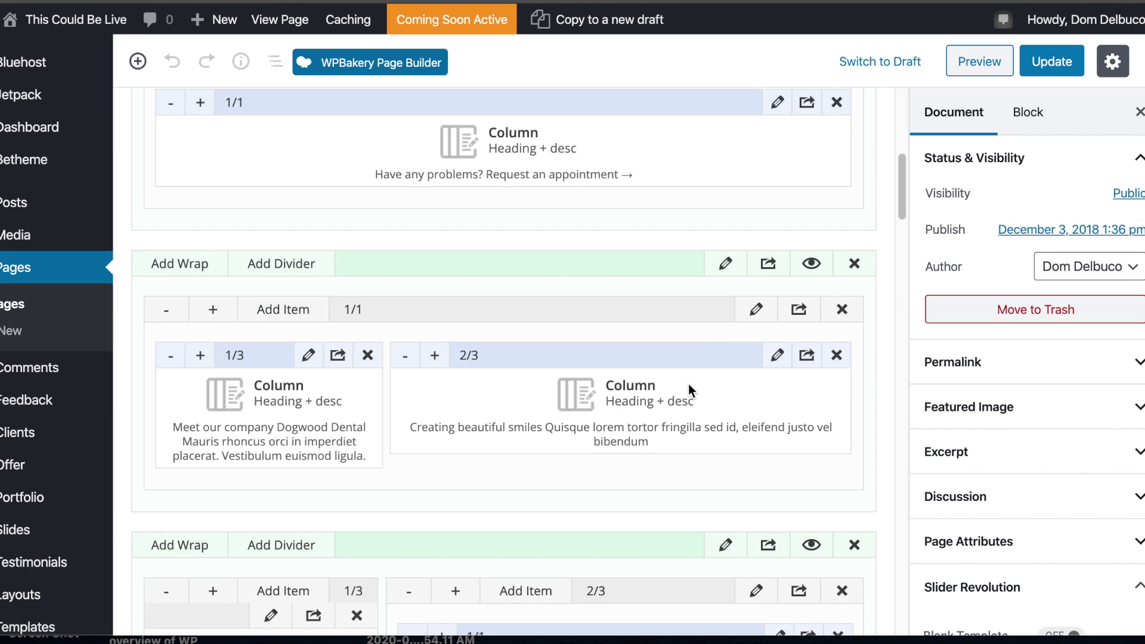
- Open the settings of the SERVICES column in the homepage's two-thirds wrap
scroll(689, 384, "down", 3)
scroll(481, 363, "up", 7)
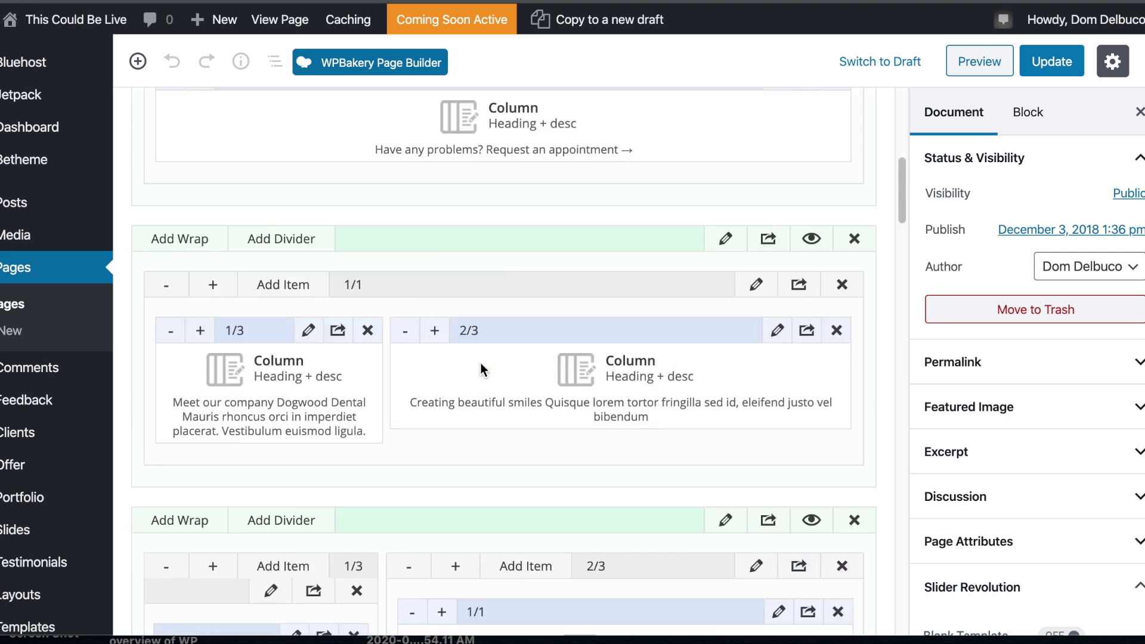
scroll(482, 367, "down", 4)
scroll(484, 366, "down", 10)
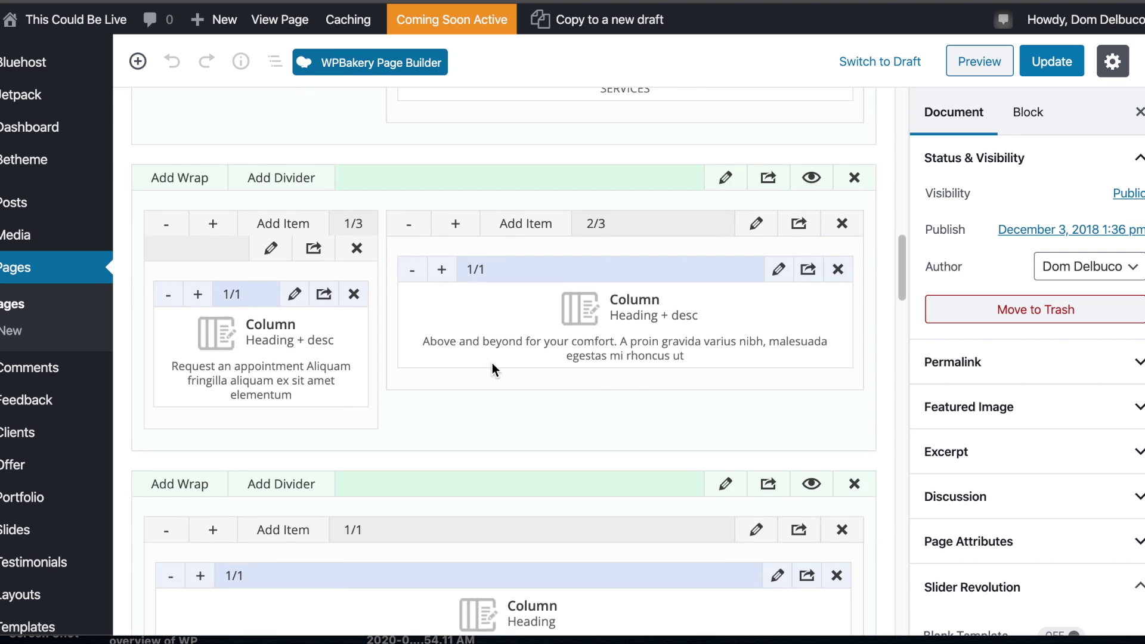
scroll(491, 363, "up", 4)
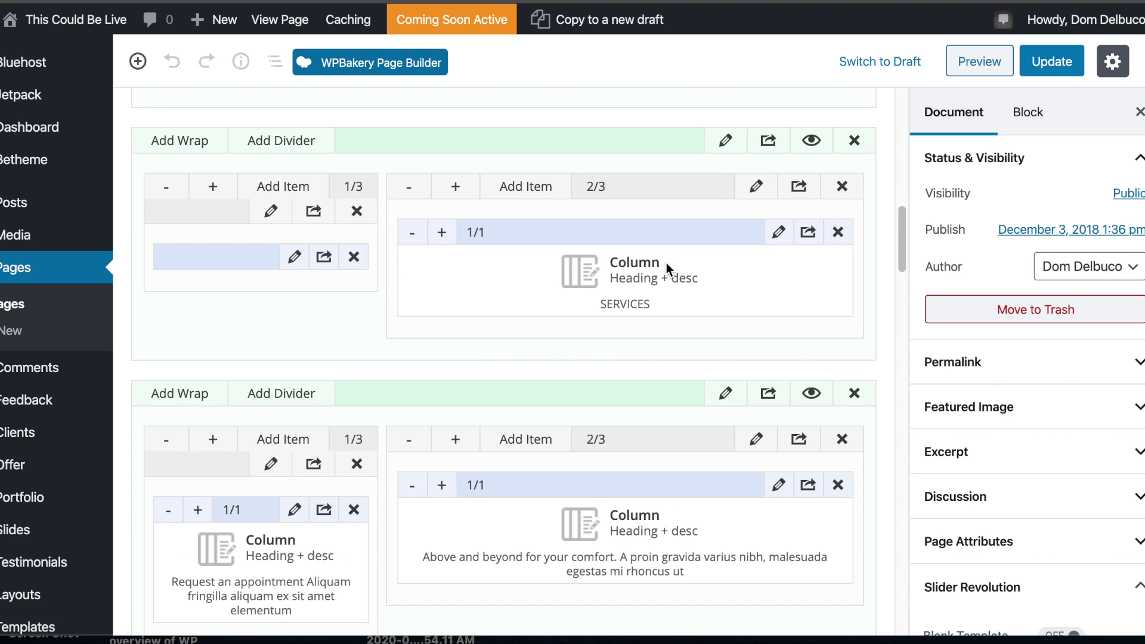
left_click(776, 237)
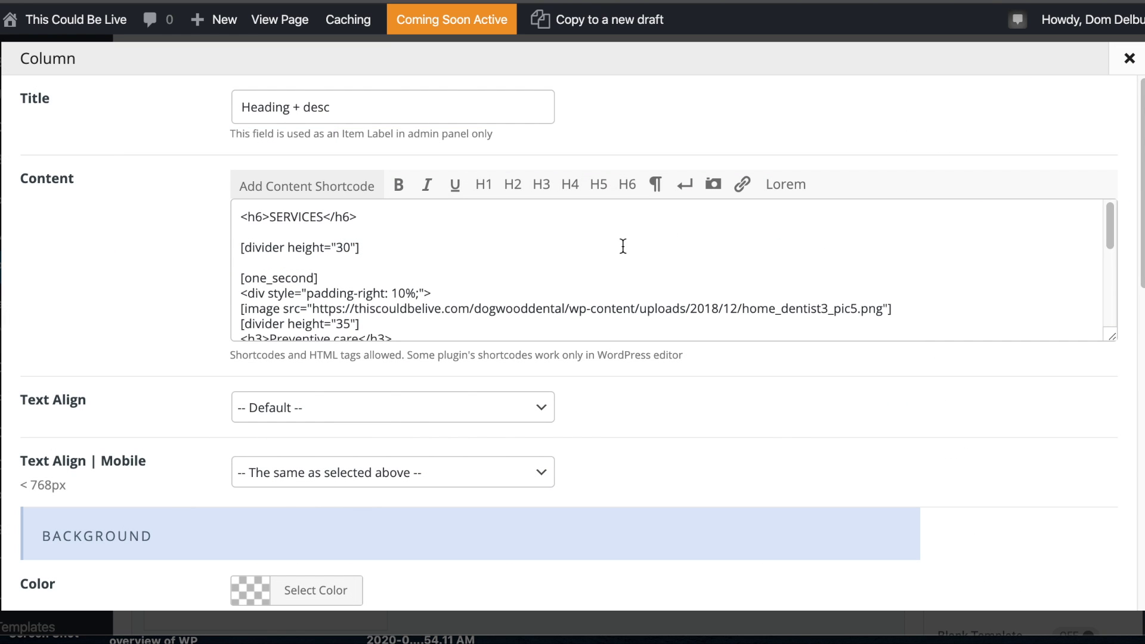
- Check the existing Dogwood site's Procedures, and replace the "Preventive care" heading in the column content with "Regular Exams & Cleaning"
scroll(622, 247, "down", 5)
scroll(622, 259, "down", 3)
scroll(623, 259, "up", 2)
scroll(622, 259, "up", 3)
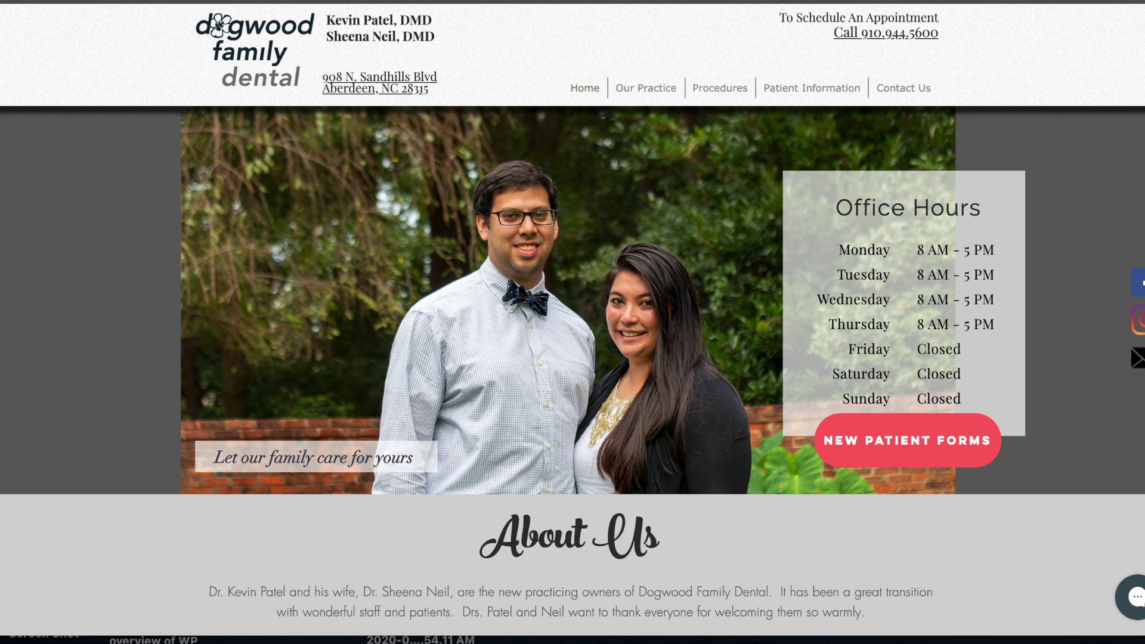
mouse_move(723, 84)
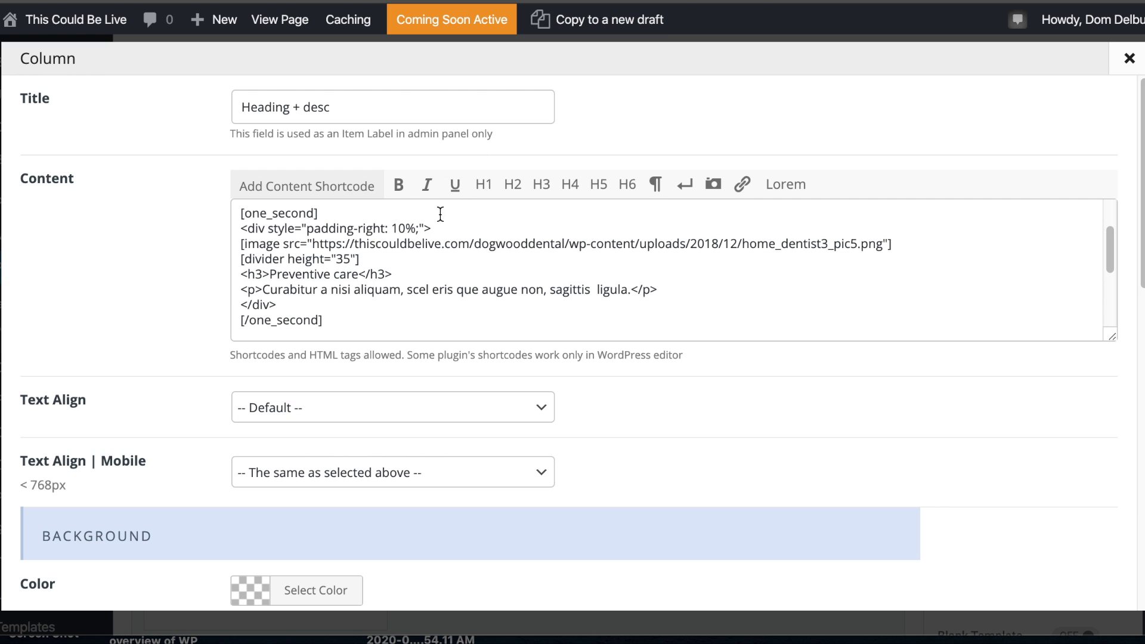
left_click_drag(361, 274, 274, 273)
type("Regular Exa")
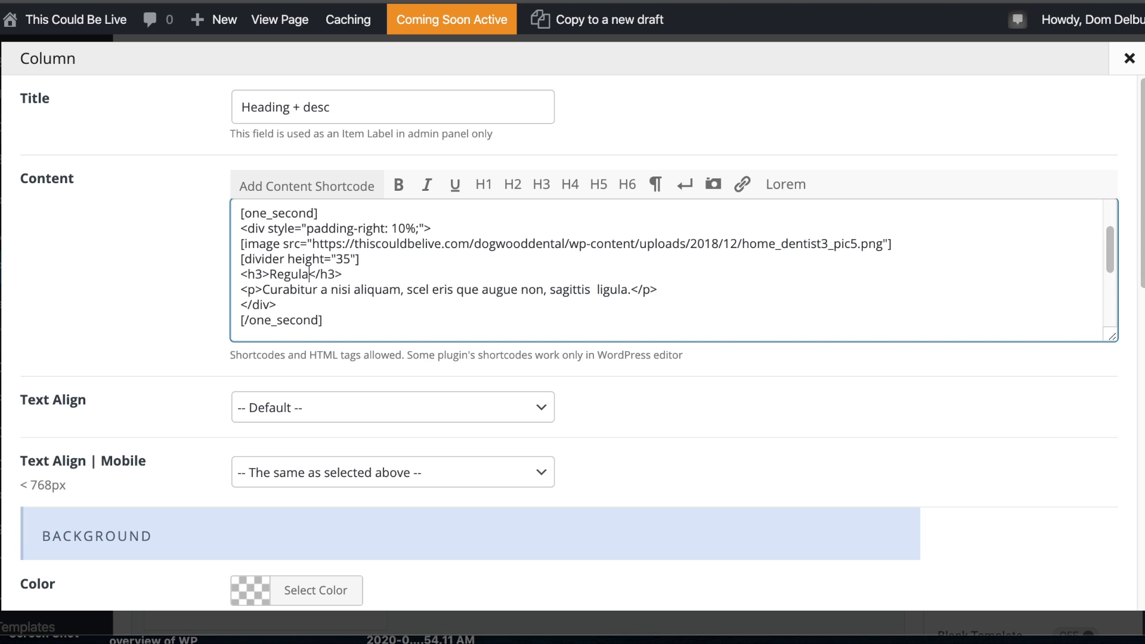
type("ms & Cleaning")
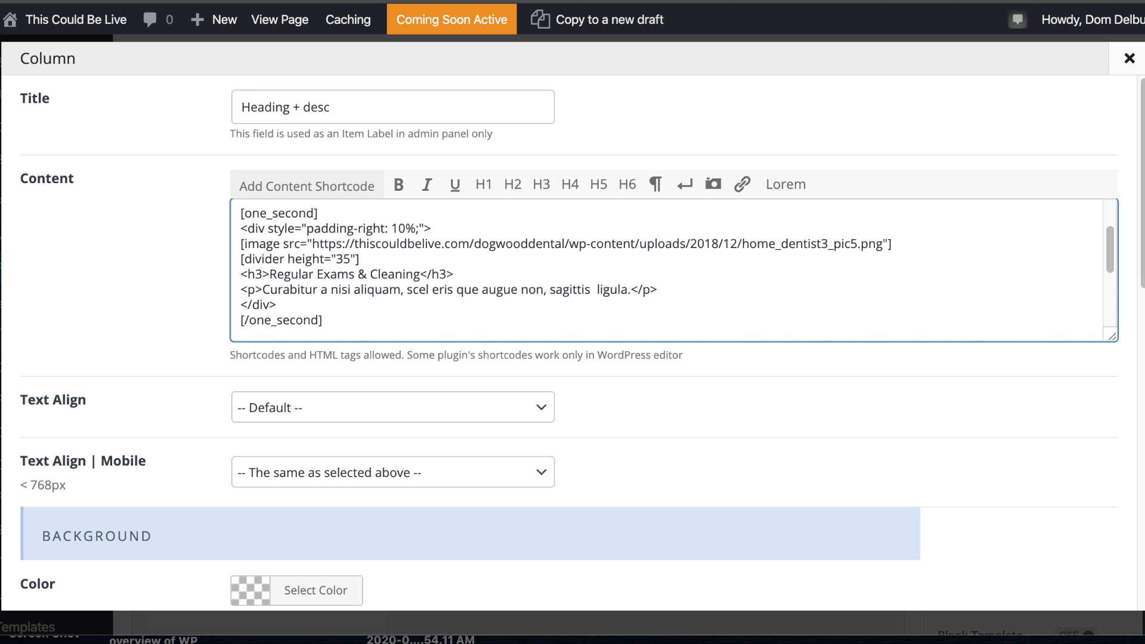
- Replace the "Family Dentistry" heading in the second half-width block with "Composit Fillings", using the existing site's Procedures as reference
scroll(605, 276, "down", 2)
scroll(551, 273, "down", 3)
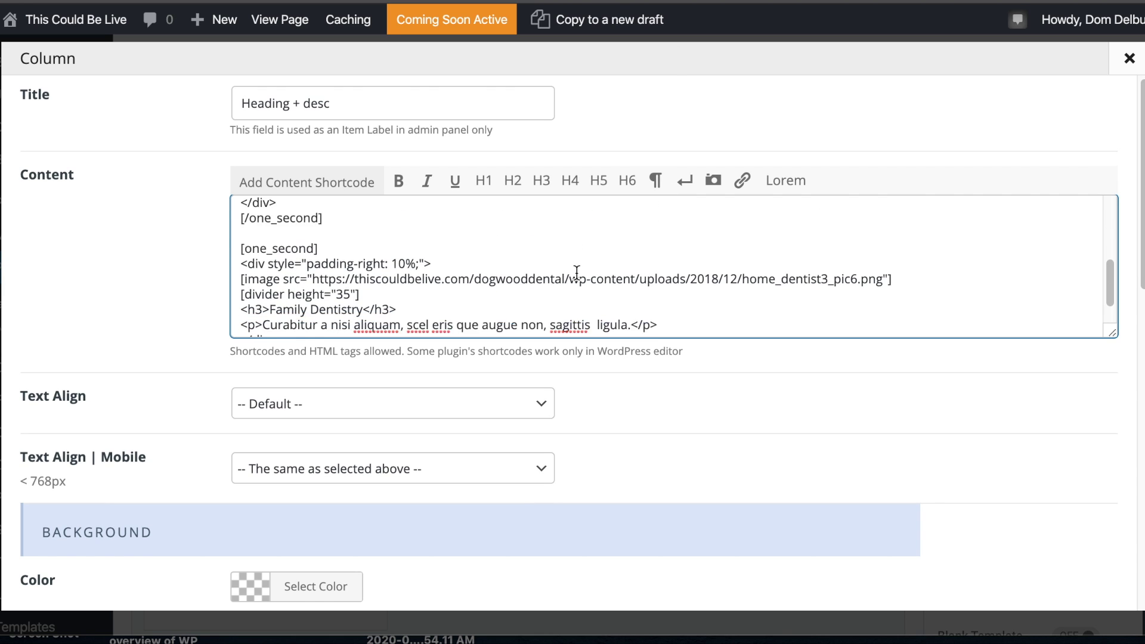
scroll(576, 273, "down", 1)
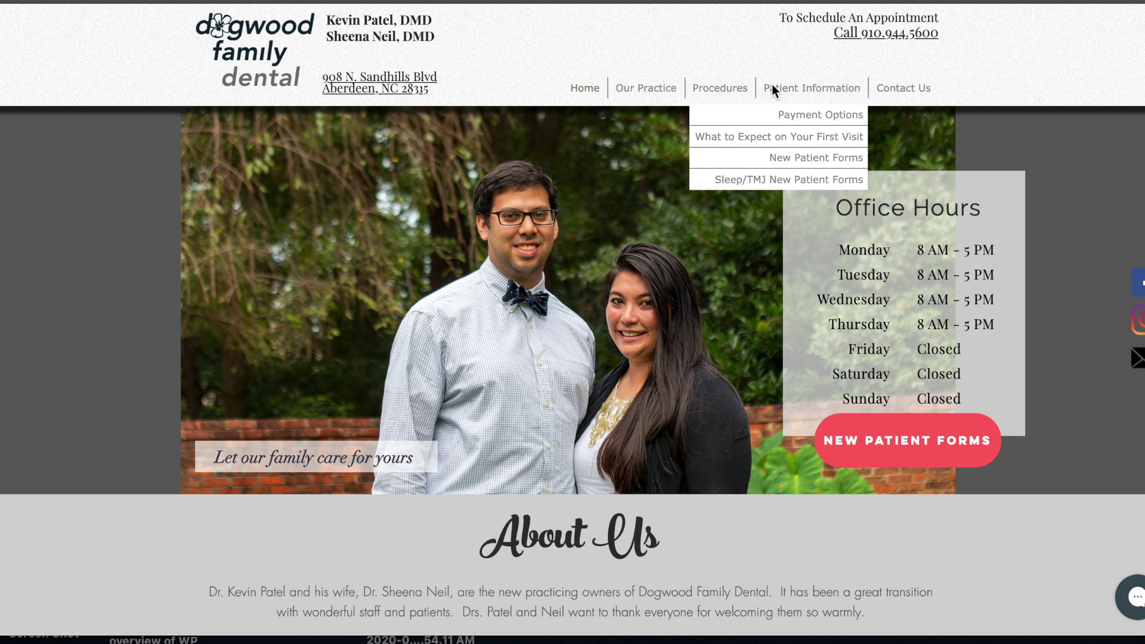
mouse_move(707, 89)
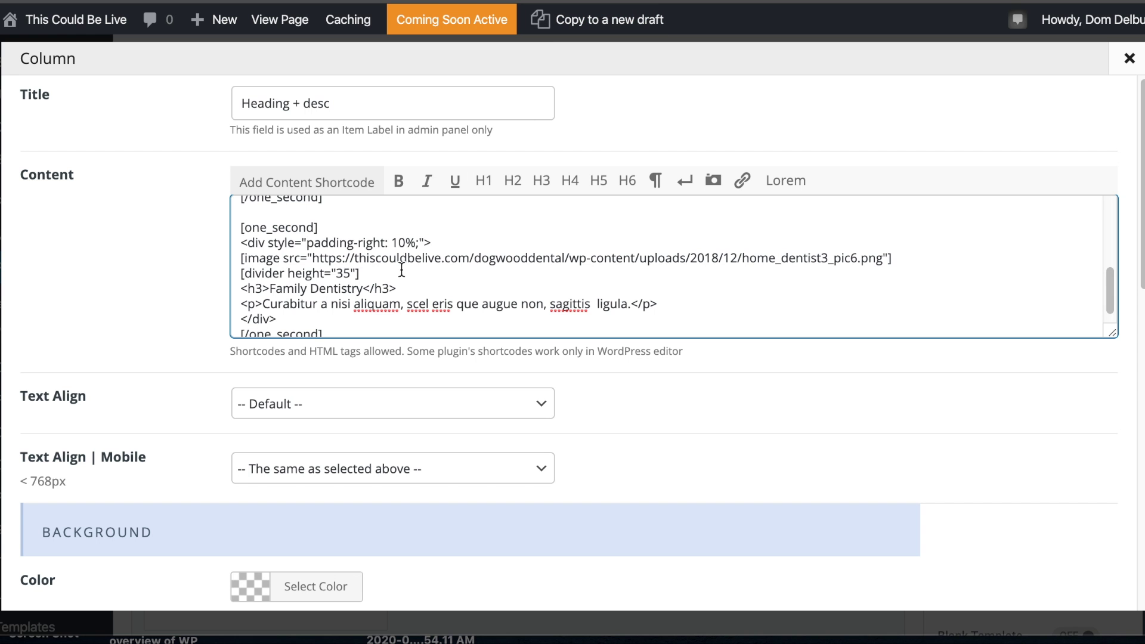
left_click_drag(363, 288, 268, 287)
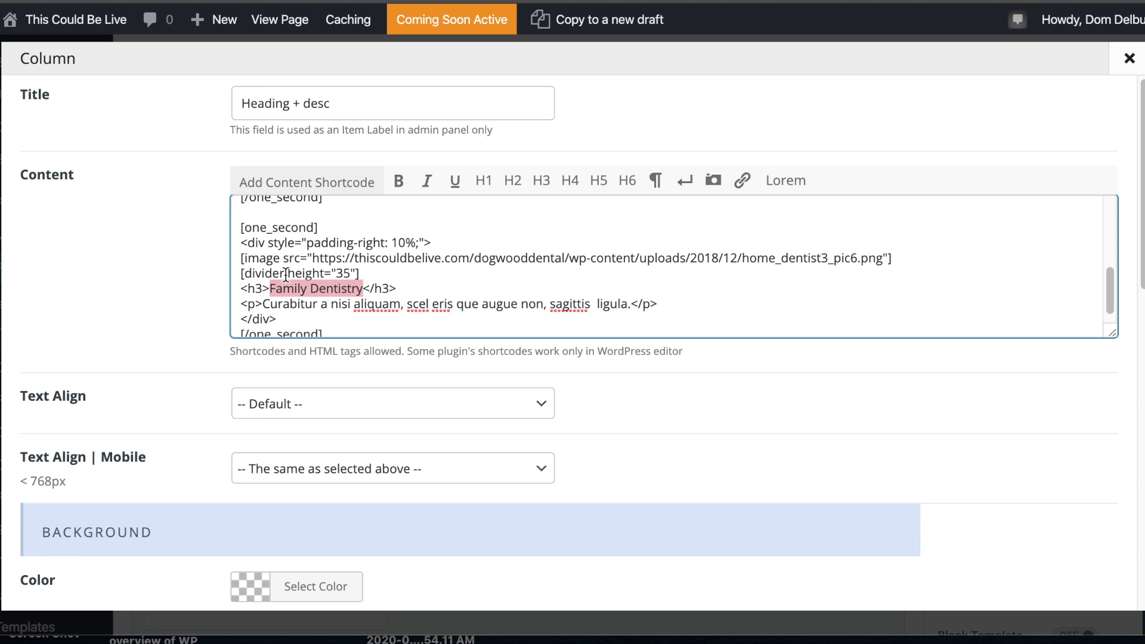
type("Composit F")
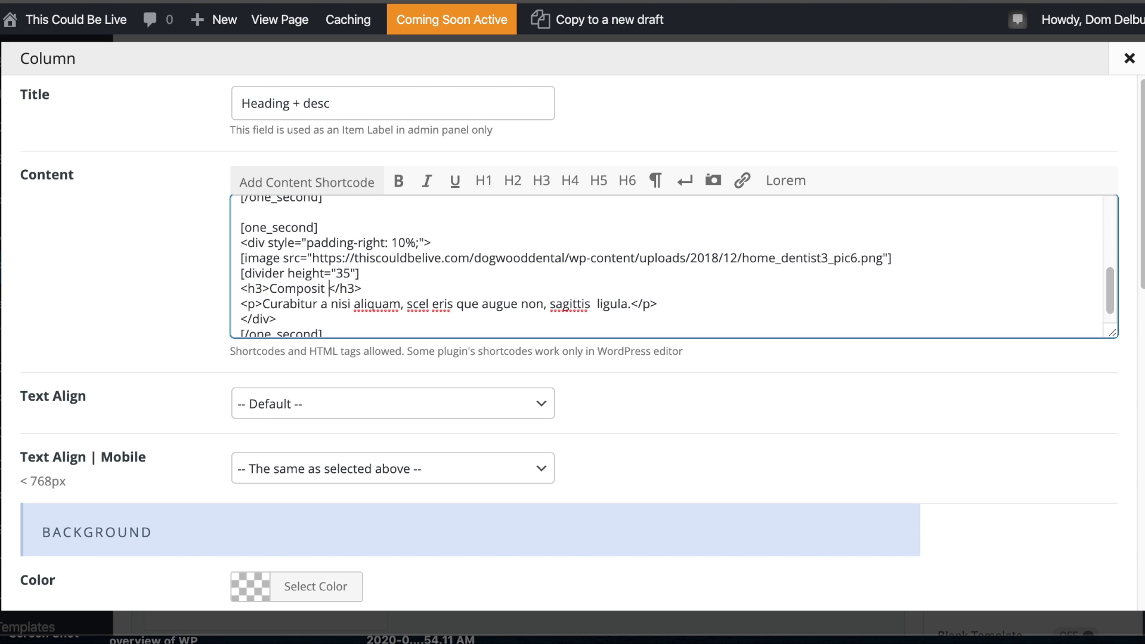
type("illings")
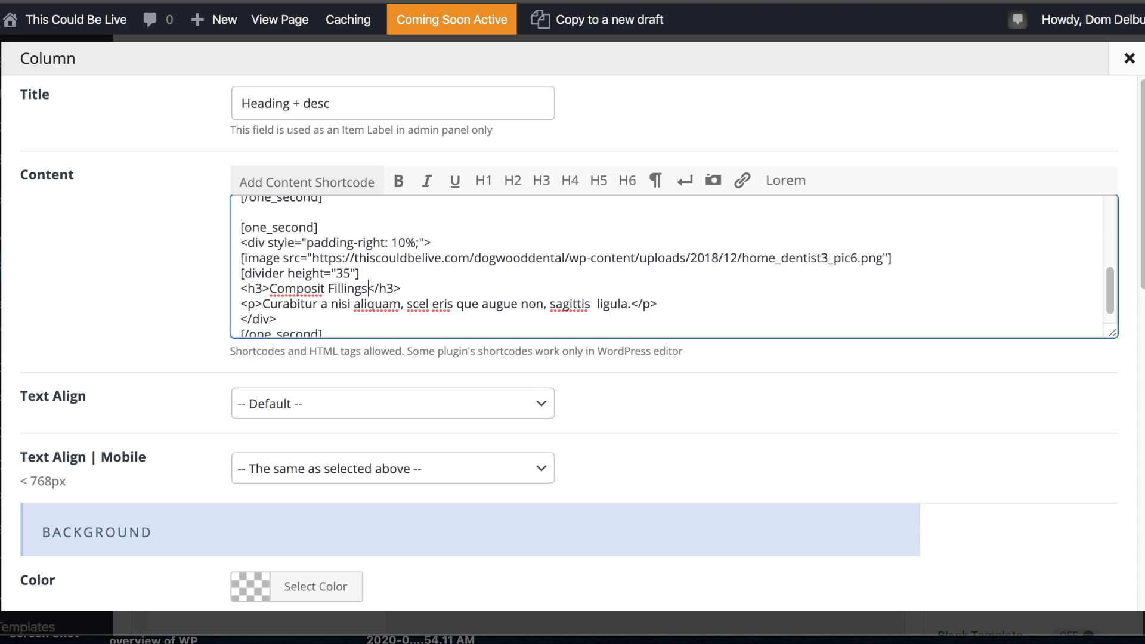
- Check the spelling against the existing Dogwood site and correct the second service heading to "Composite Fillings"
right_click(301, 304)
right_click(289, 287)
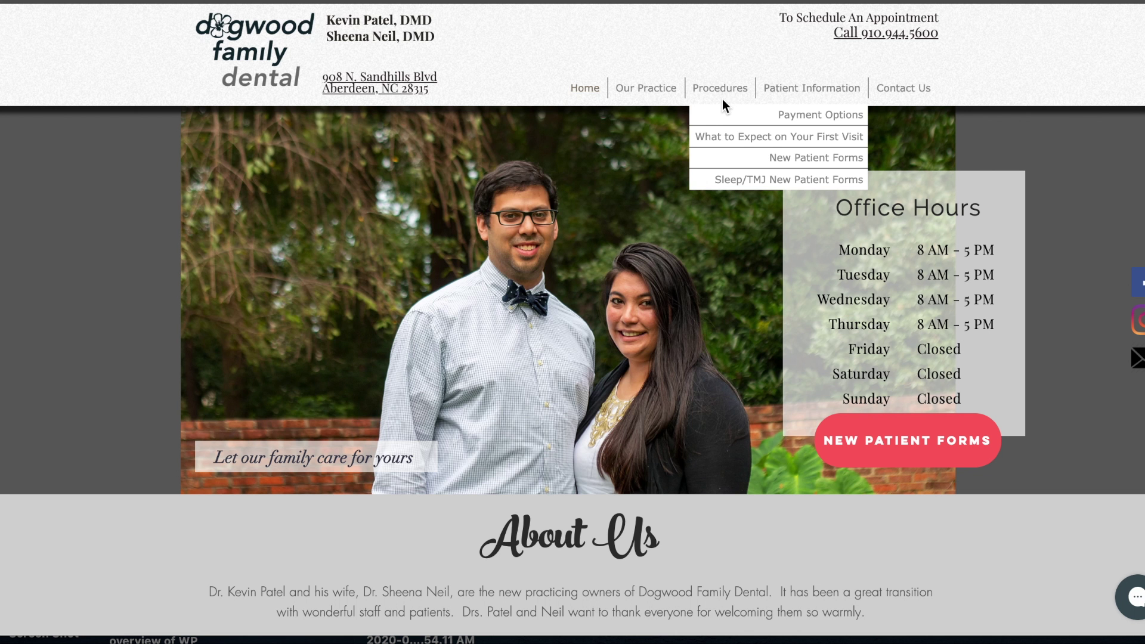
mouse_move(727, 91)
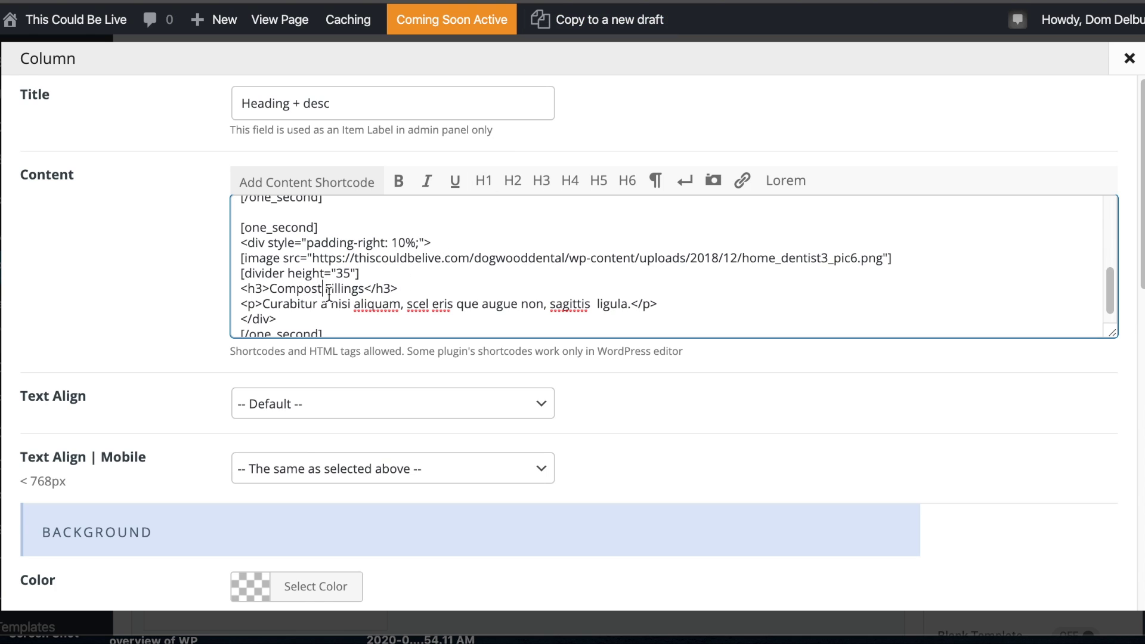
type("ite")
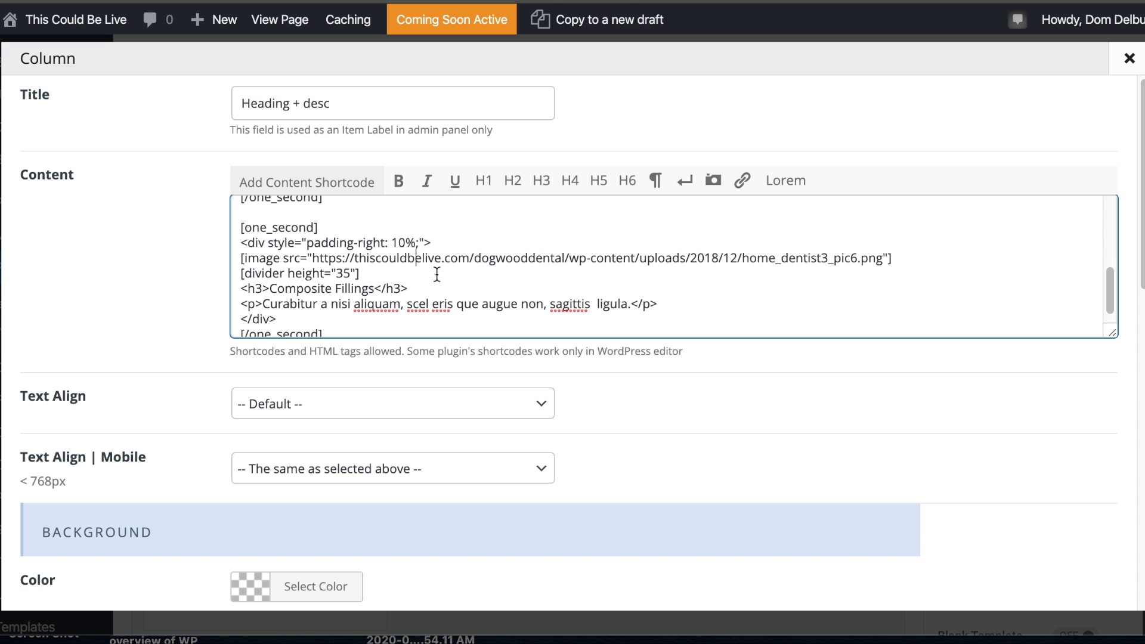
- Save the SERVICES column's settings and update the homepage
scroll(438, 275, "down", 1)
scroll(772, 344, "down", 1)
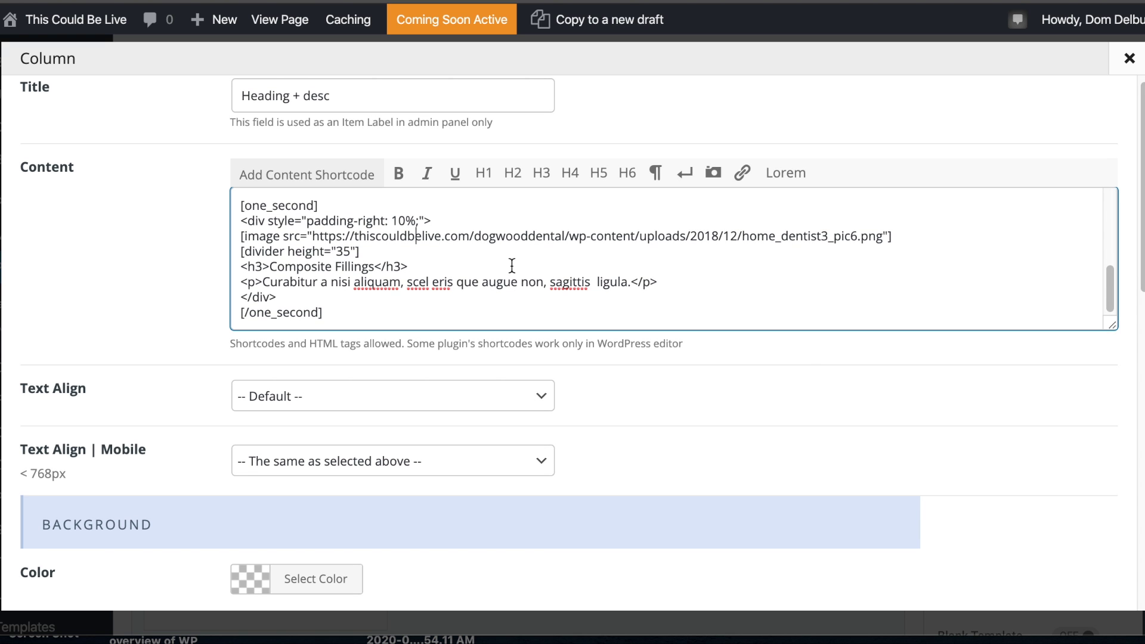
scroll(988, 474, "down", 10)
left_click(1050, 574)
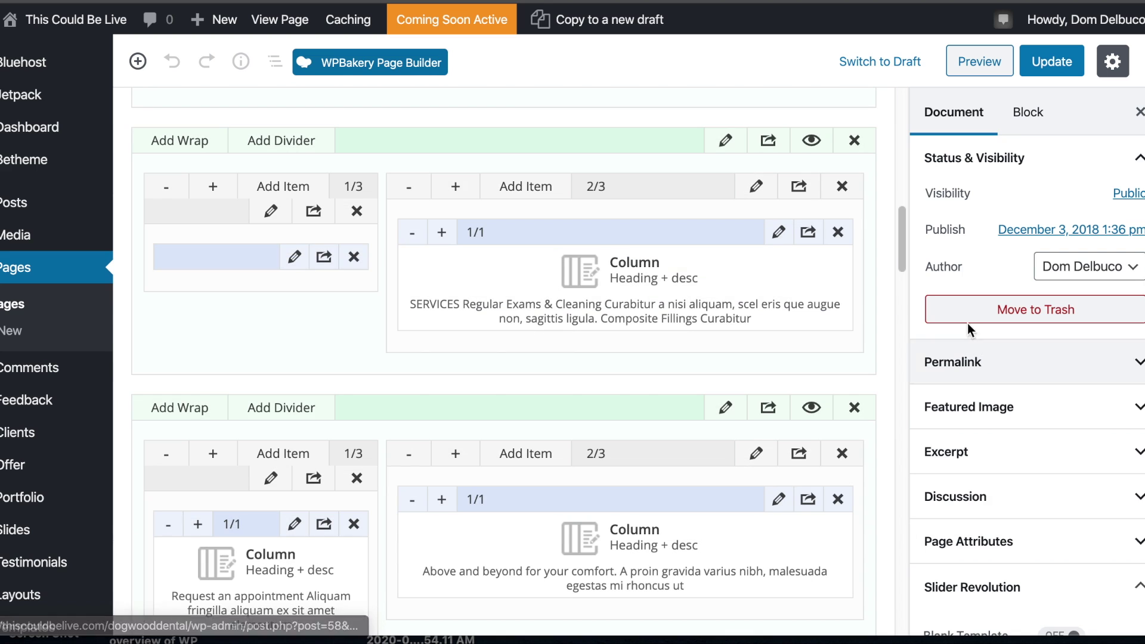
left_click(1051, 63)
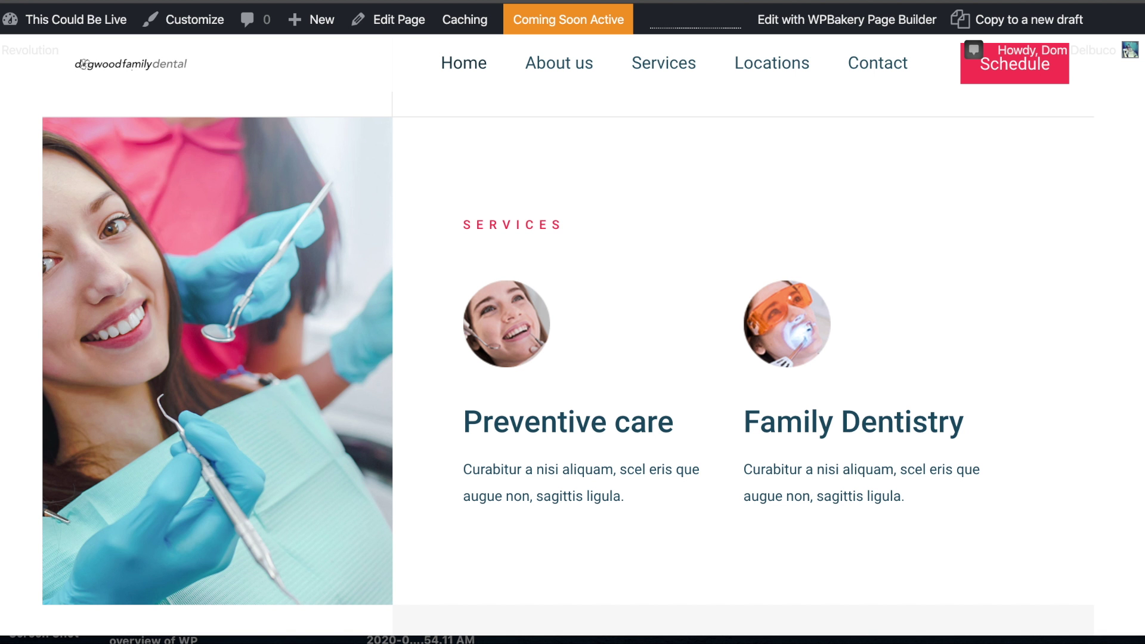
- Reload the live homepage and review the two service headings and their description text in the Services section
key("super+r")
scroll(839, 222, "down", 4)
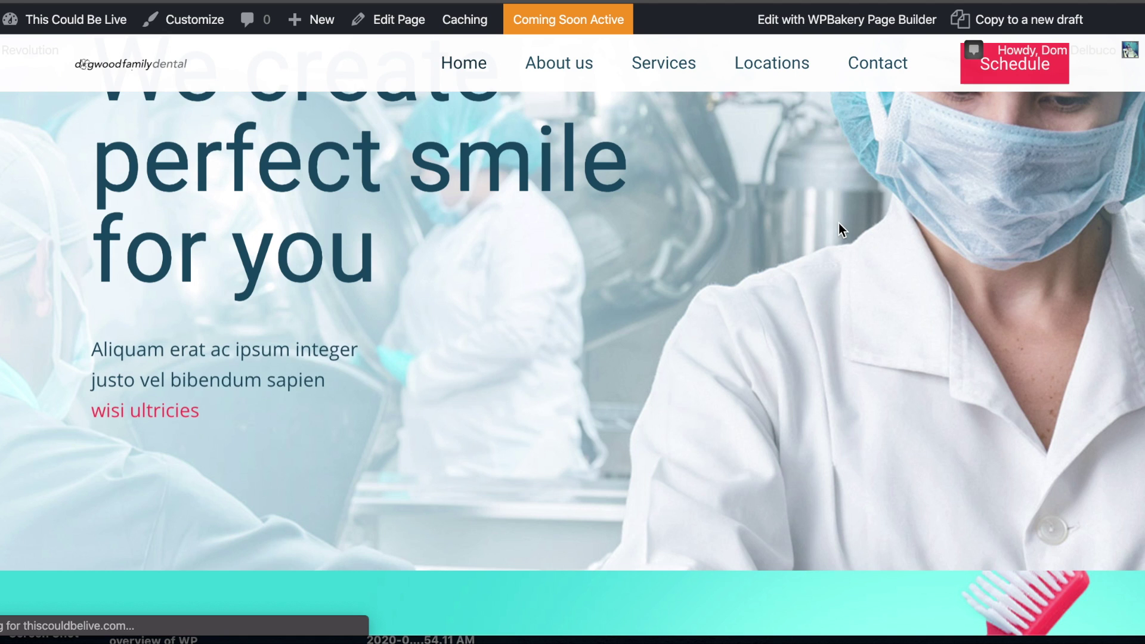
scroll(838, 224, "down", 10)
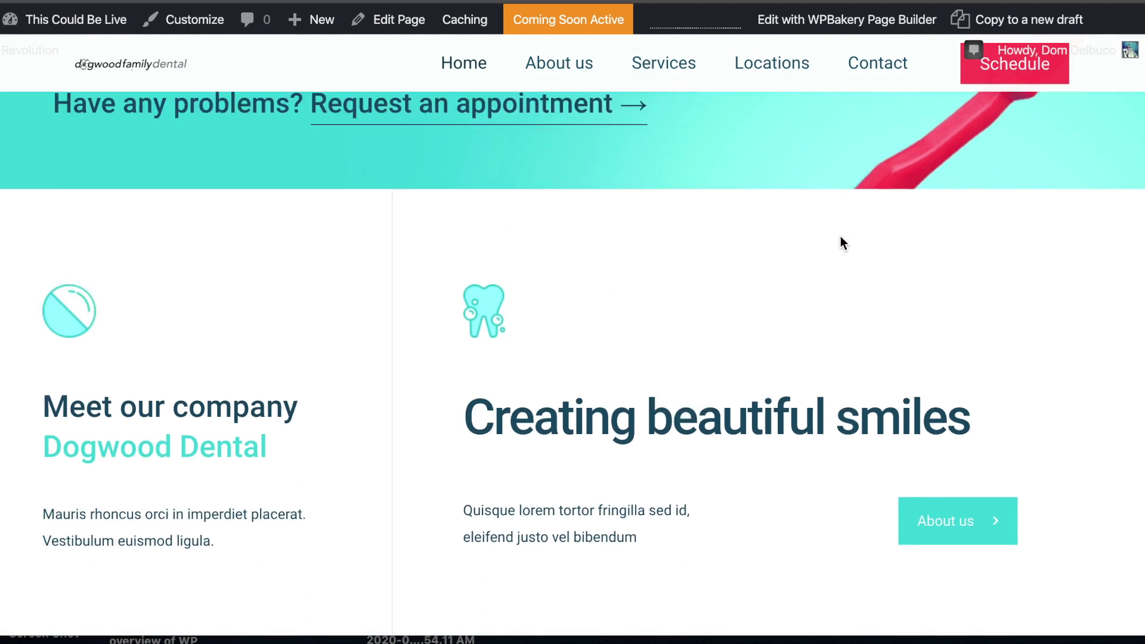
scroll(840, 237, "down", 9)
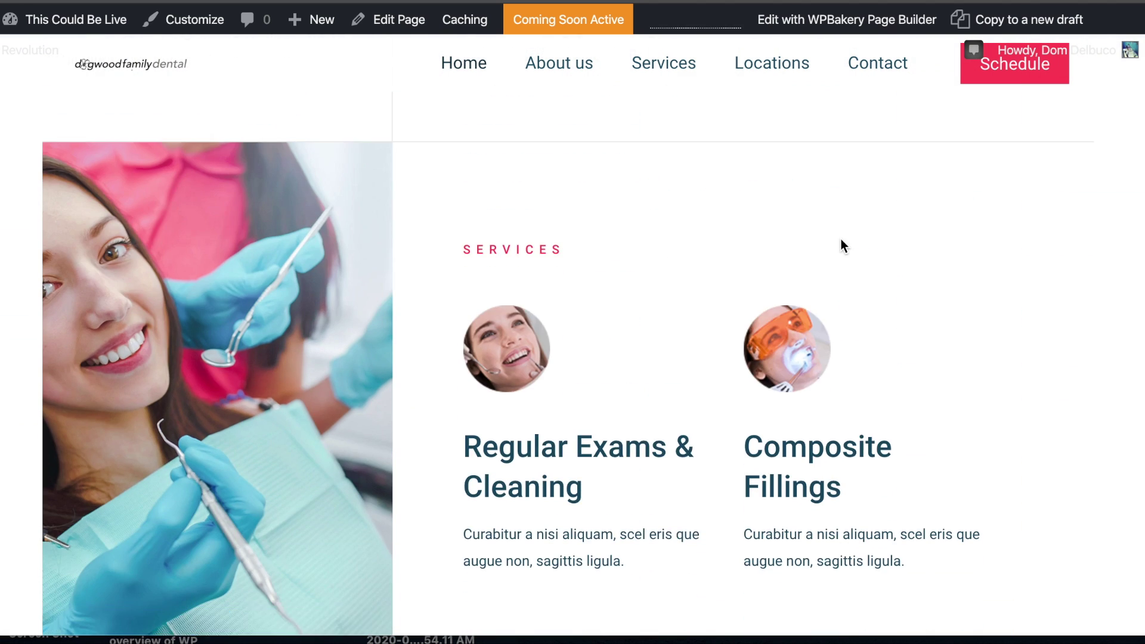
scroll(668, 307, "down", 2)
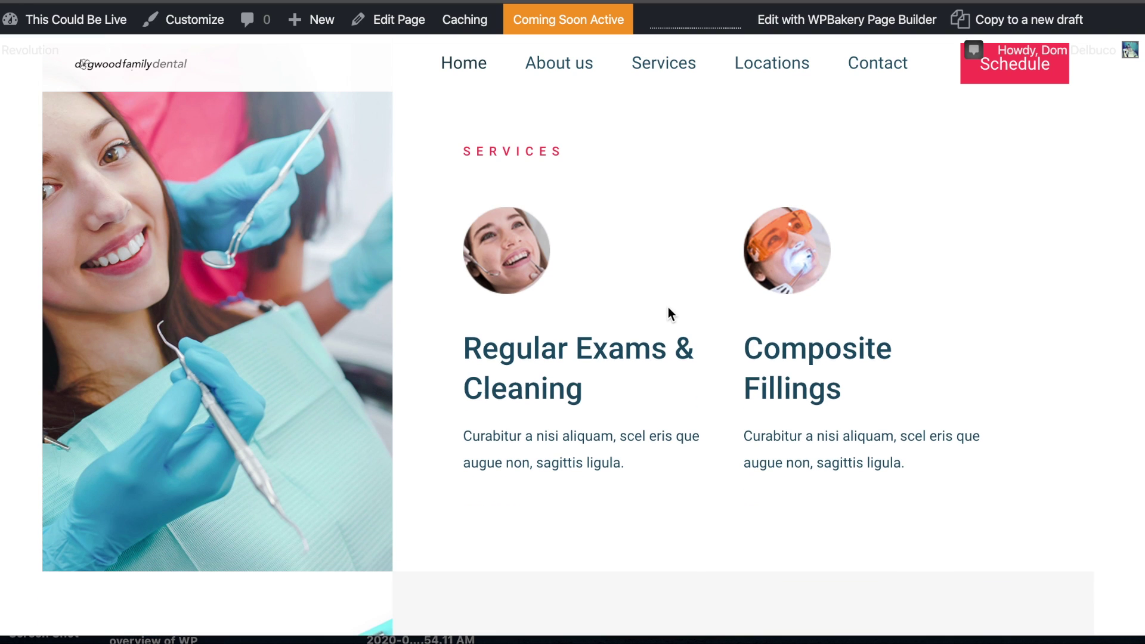
scroll(668, 307, "up", 1)
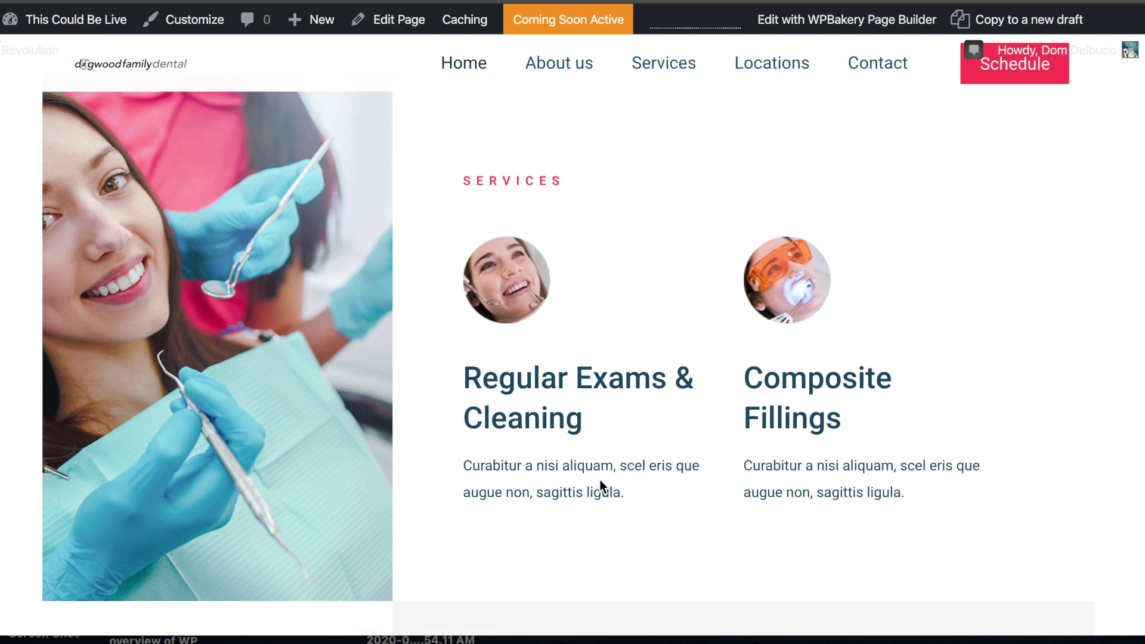
left_click_drag(626, 495, 572, 433)
left_click(627, 445)
left_click_drag(468, 464, 626, 482)
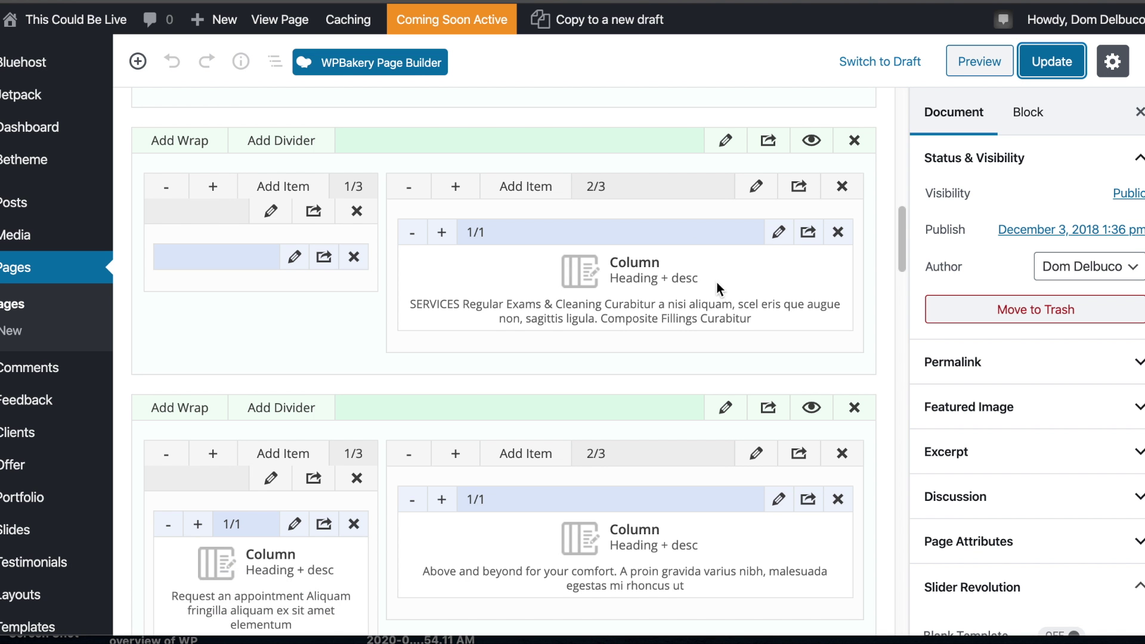
- Duplicate the SERVICES column inside its two-thirds wrap and update the homepage
scroll(718, 285, "down", 5)
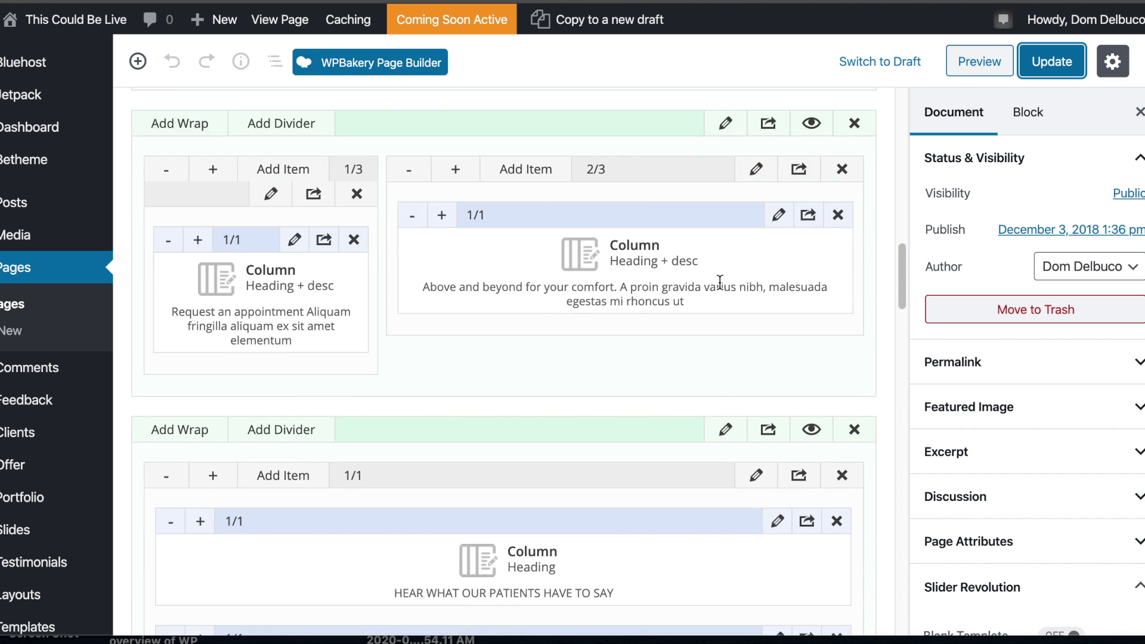
scroll(720, 282, "down", 15)
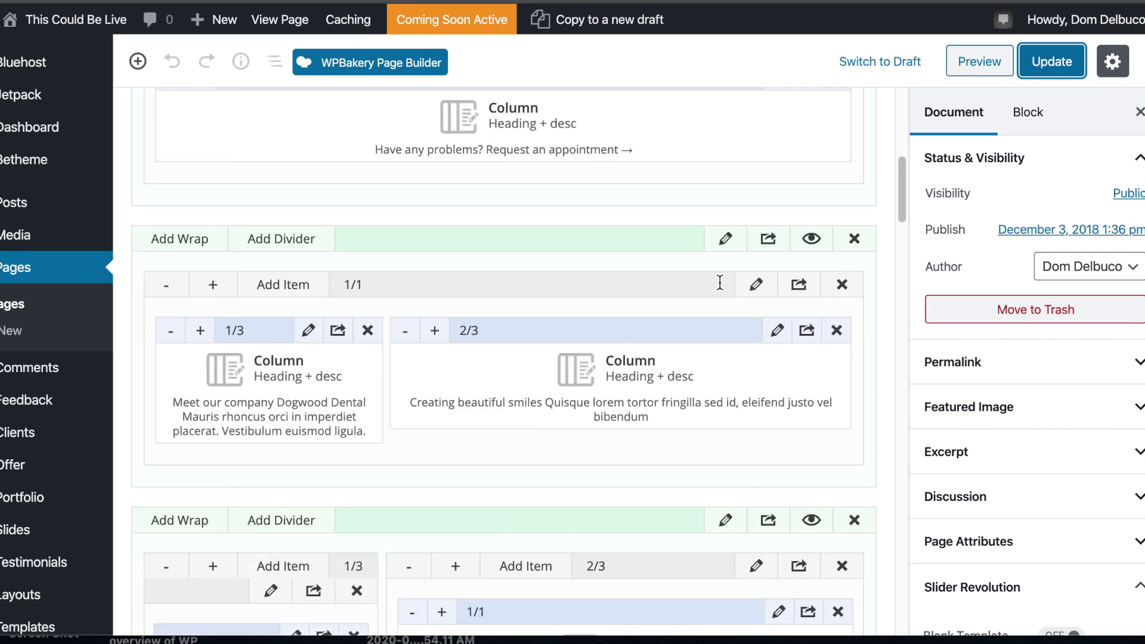
scroll(719, 282, "down", 5)
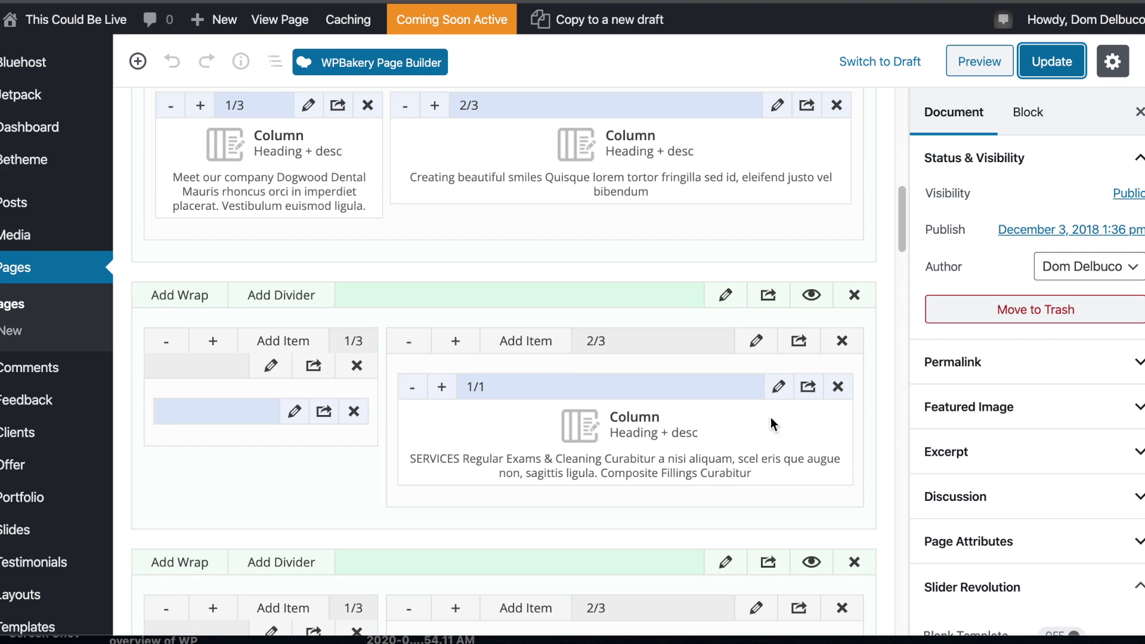
left_click(808, 388)
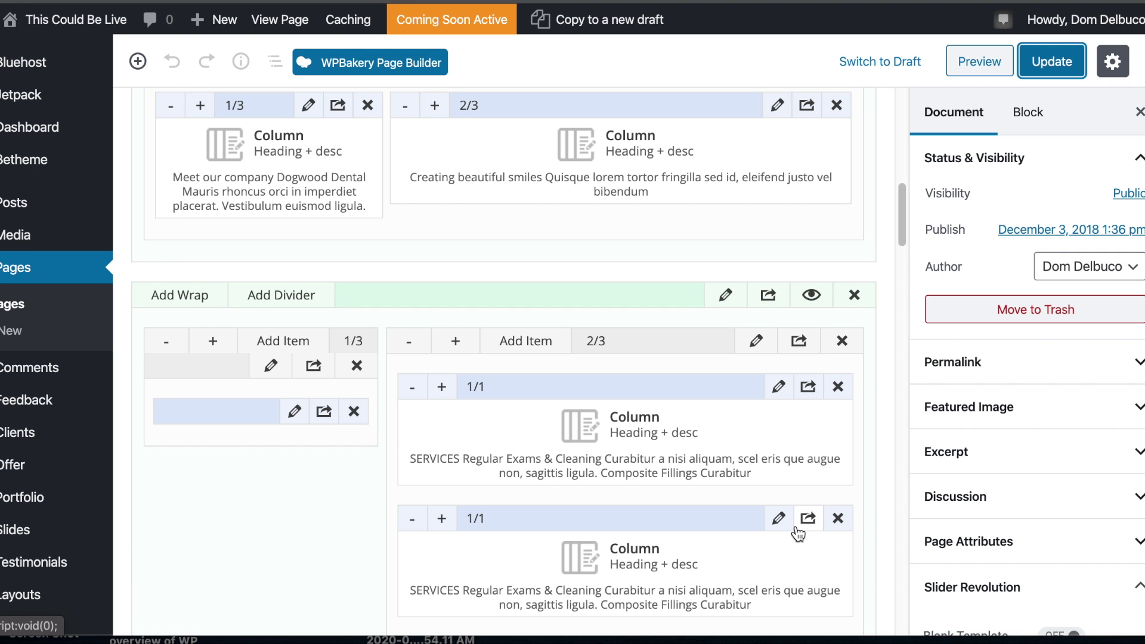
left_click(1050, 59)
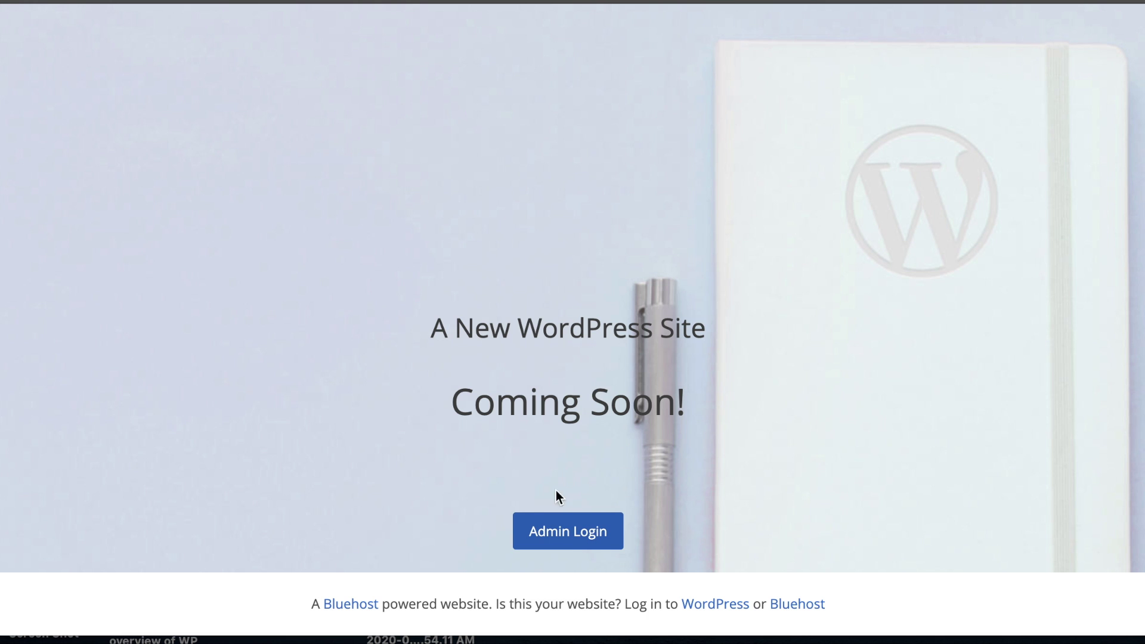
- Log in to the site admin with WordPress.com and launch the site from the Coming Soon notice
left_click(576, 538)
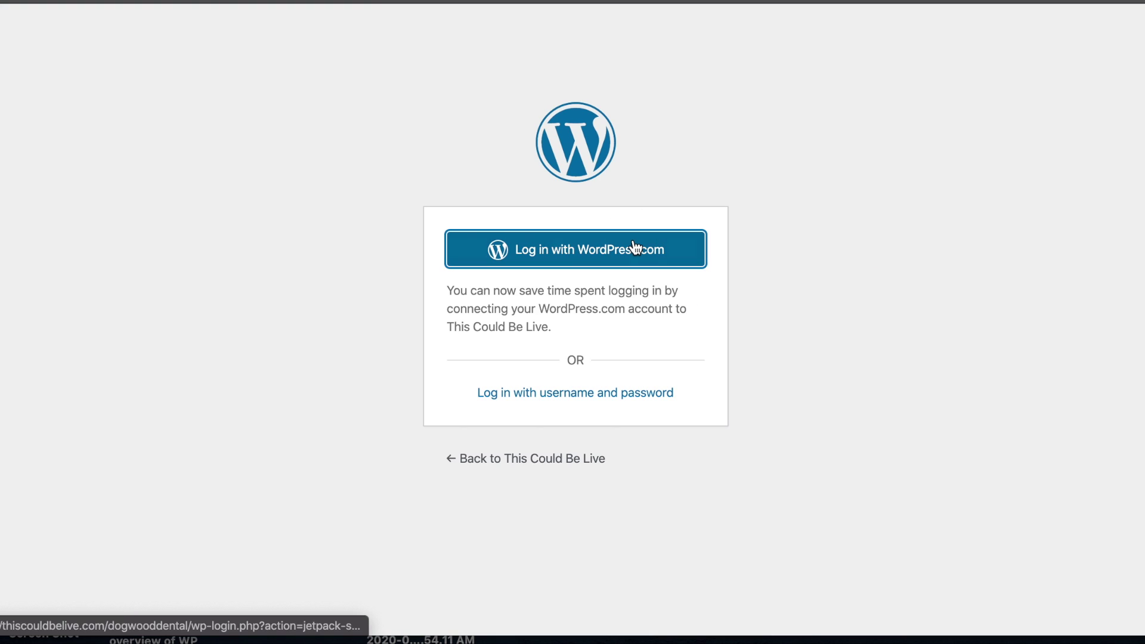
left_click(636, 248)
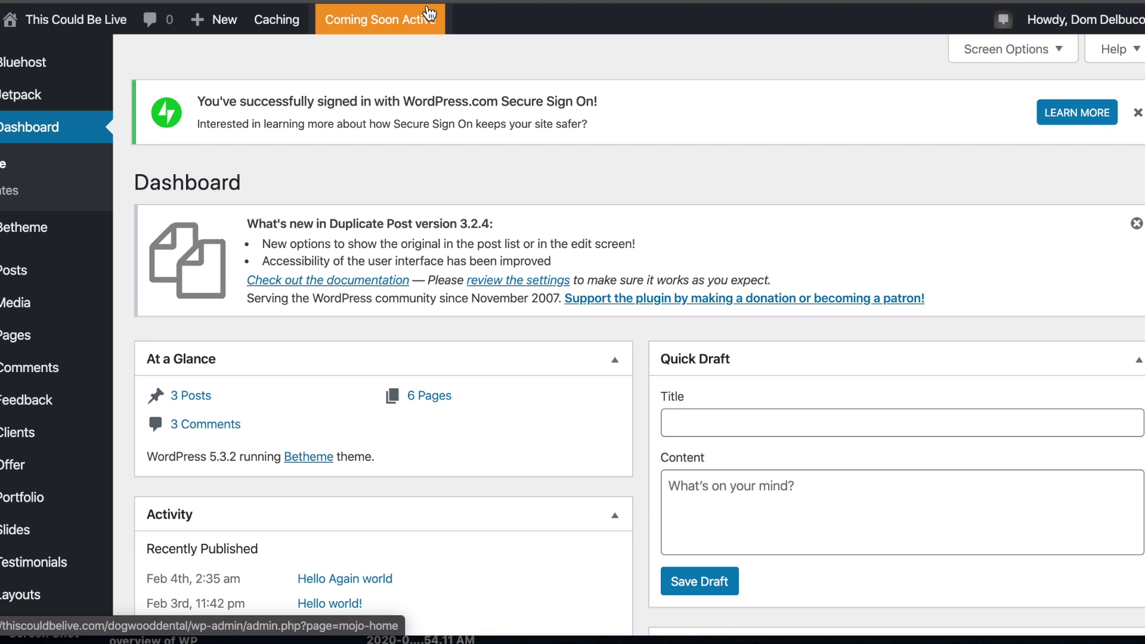
left_click(428, 14)
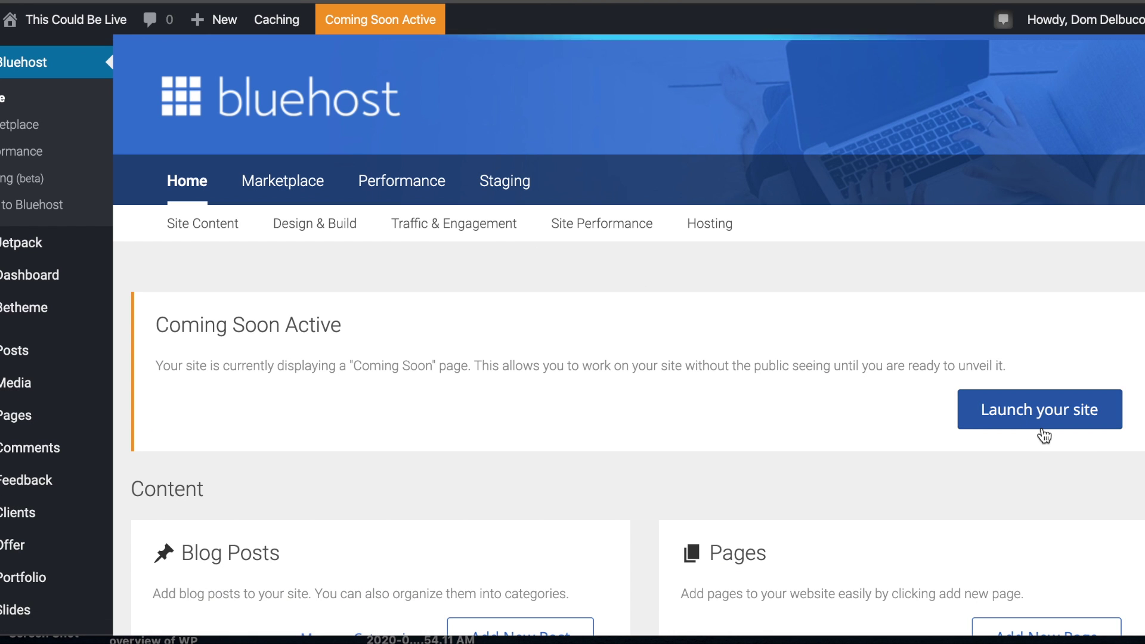
left_click(991, 412)
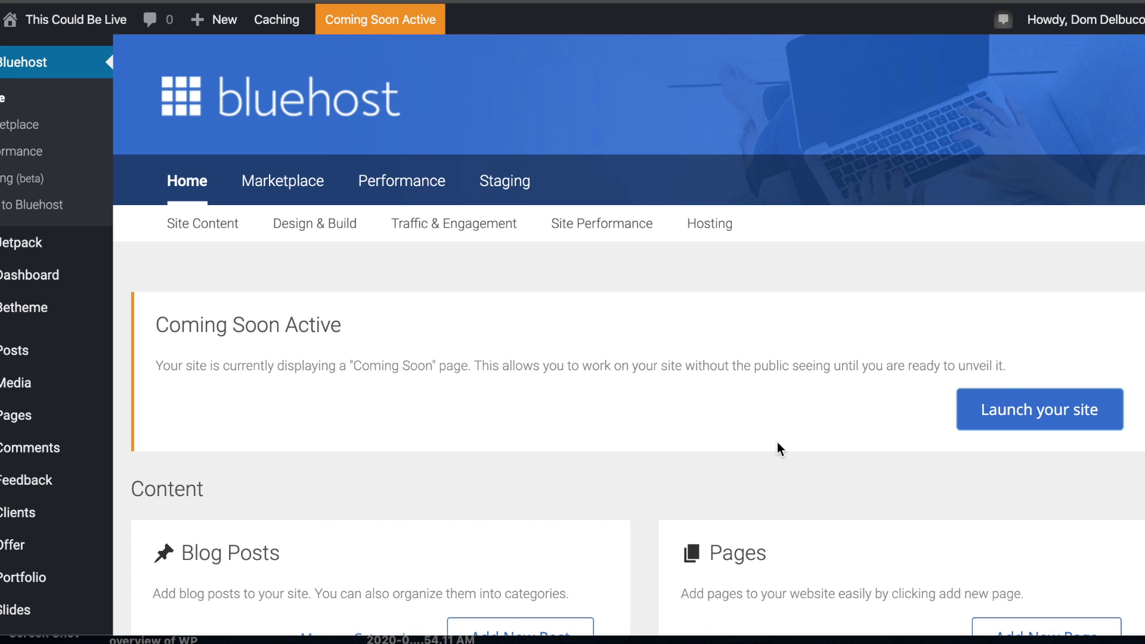
- Launch the site from the Coming Soon notice and review the duplicated Services block on the live homepage
left_click(1040, 417)
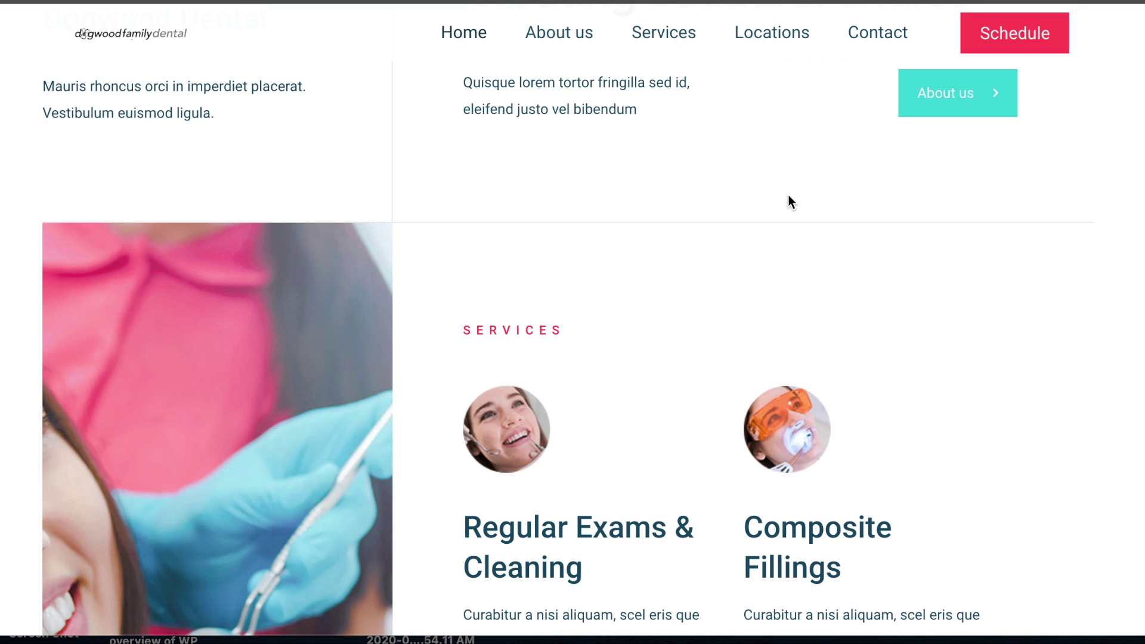
scroll(788, 199, "down", 10)
scroll(787, 227, "down", 10)
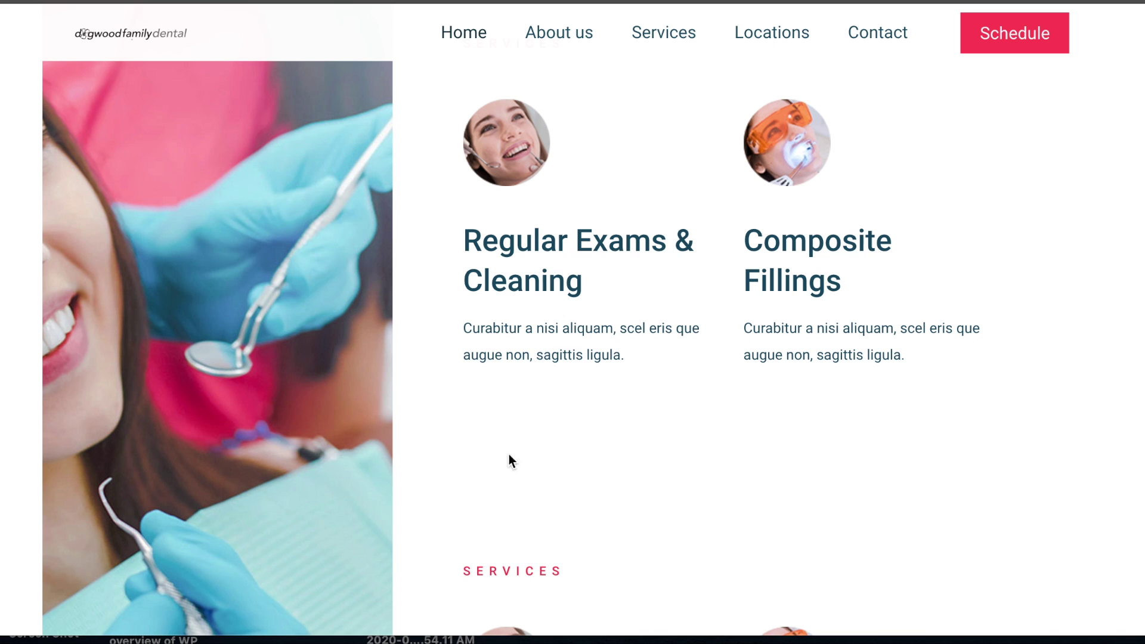
scroll(654, 437, "down", 5)
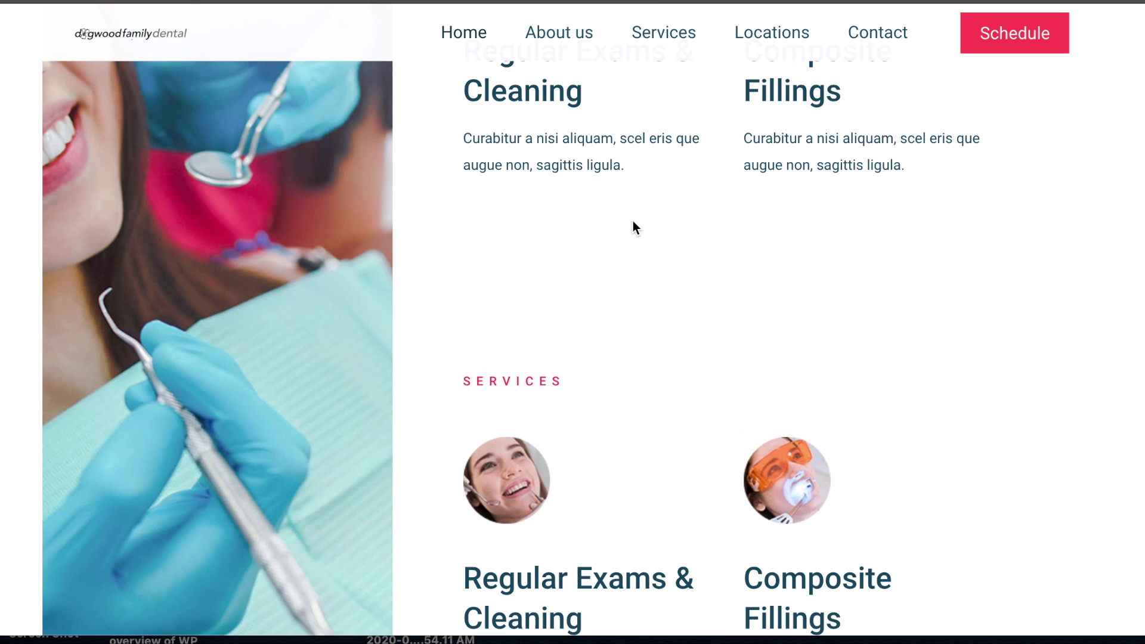
- Delete the SERVICES heading and the height 30 divider from the second column's content in the homepage editor and save the column
key("ctrl+shift+Tab")
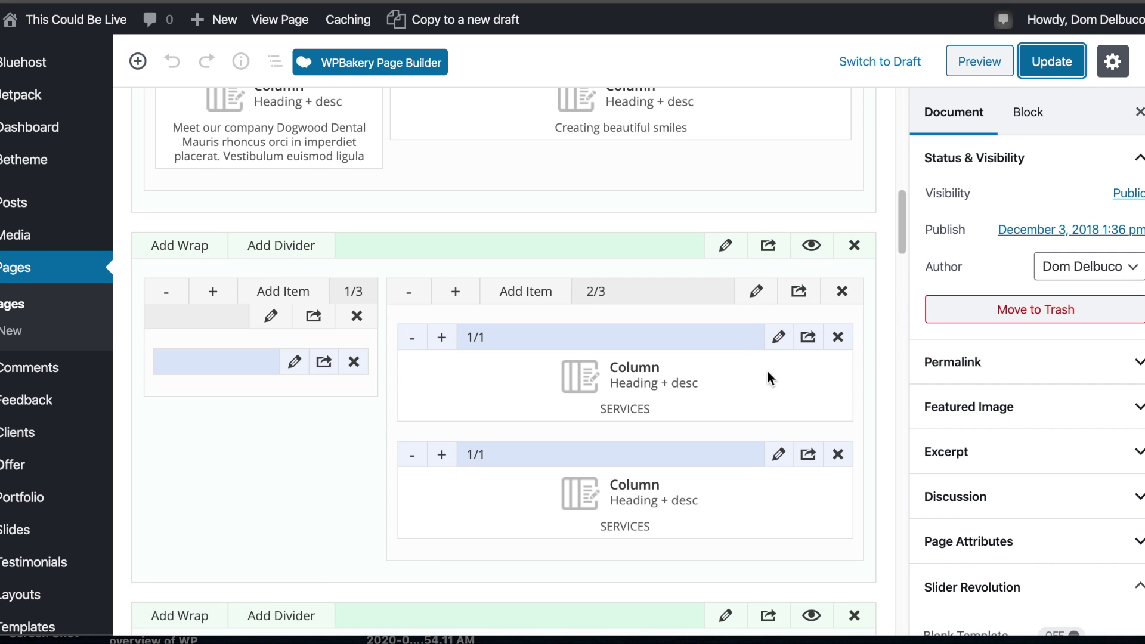
left_click(778, 456)
left_click(378, 259)
mouse_move(266, 255)
left_mouse_down()
mouse_move(235, 243)
mouse_move(247, 247)
left_mouse_up()
key("BackSpace")
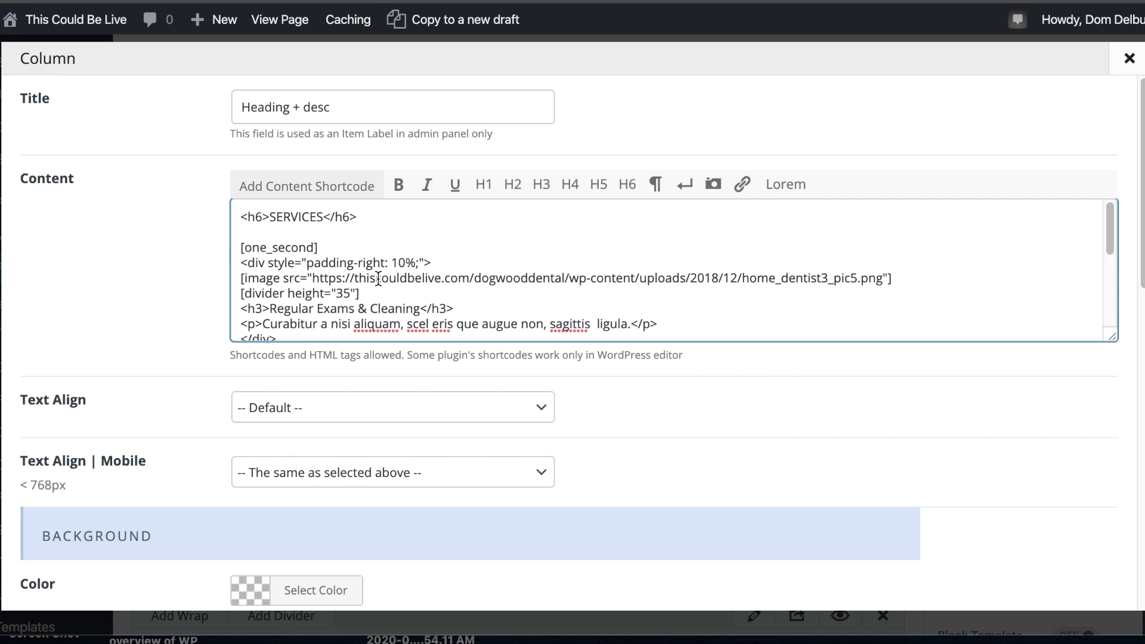
left_click_drag(303, 234, 241, 216)
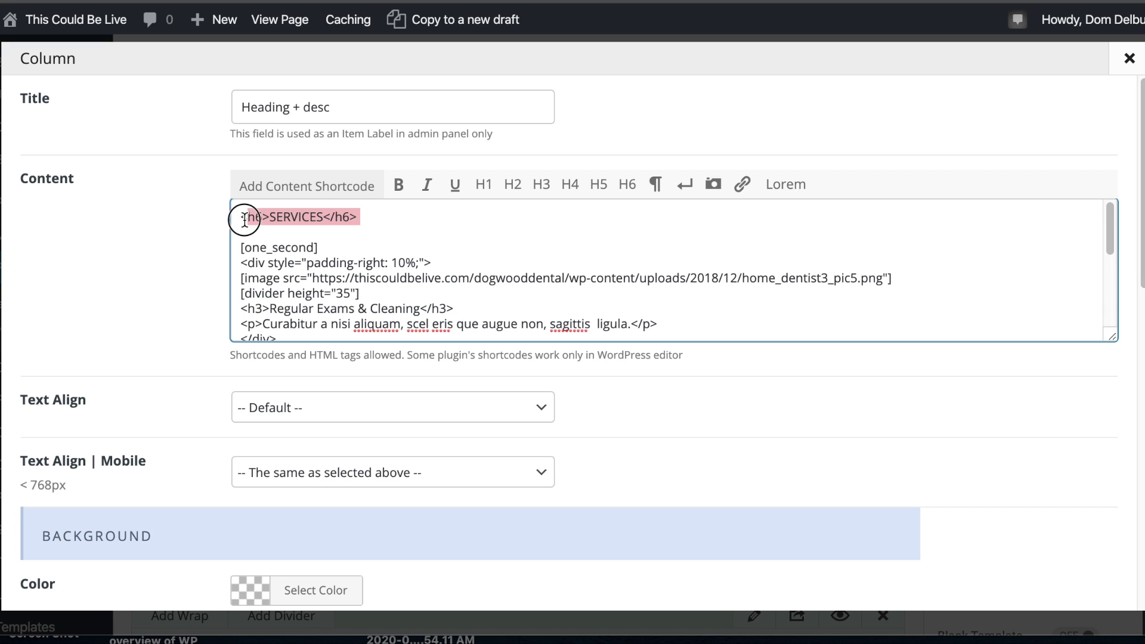
key("BackSpace")
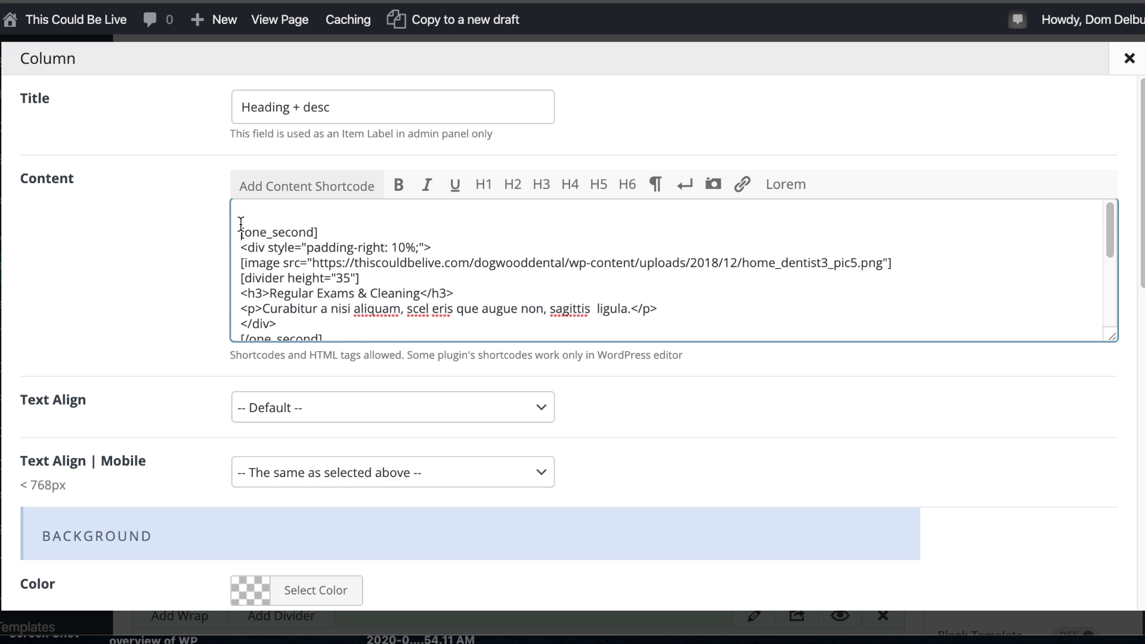
key("Delete")
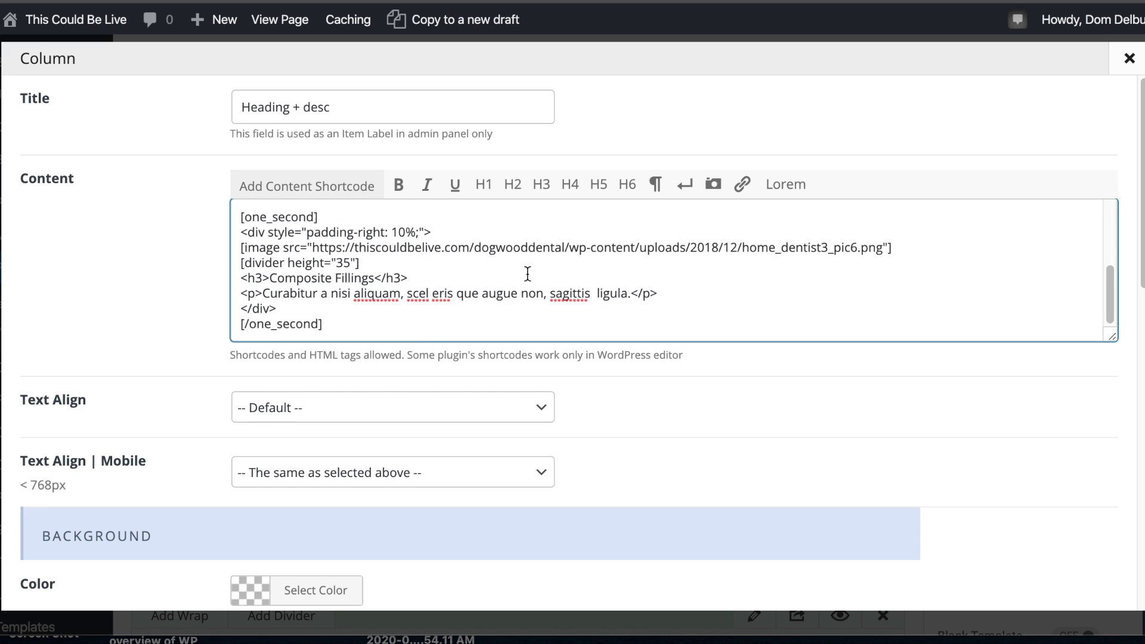
scroll(744, 342, "down", 15)
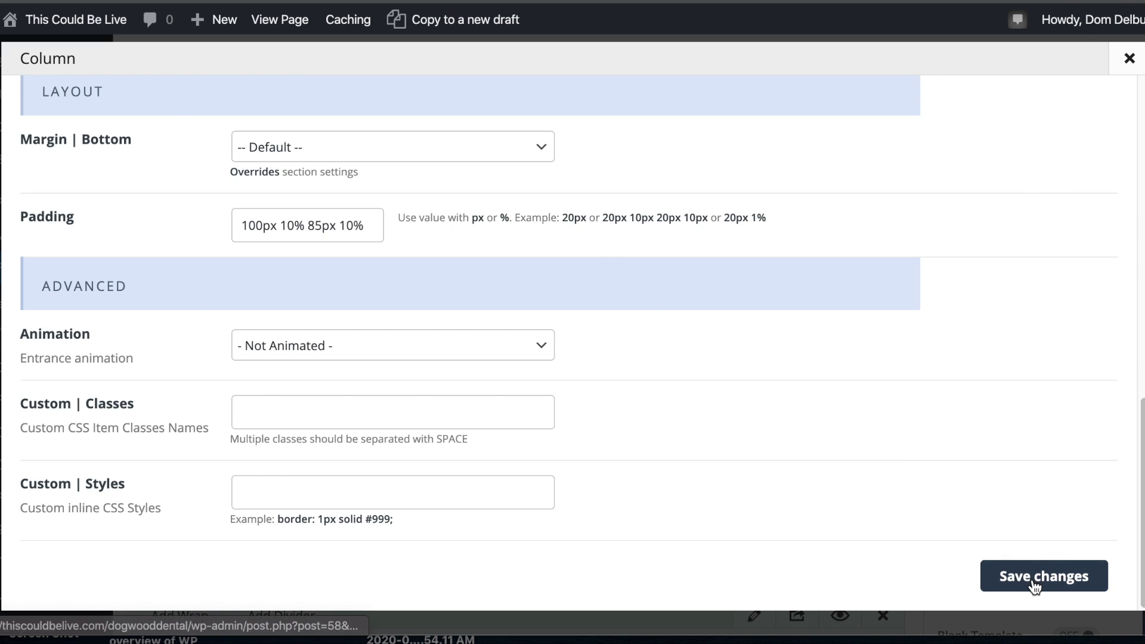
left_click(1034, 587)
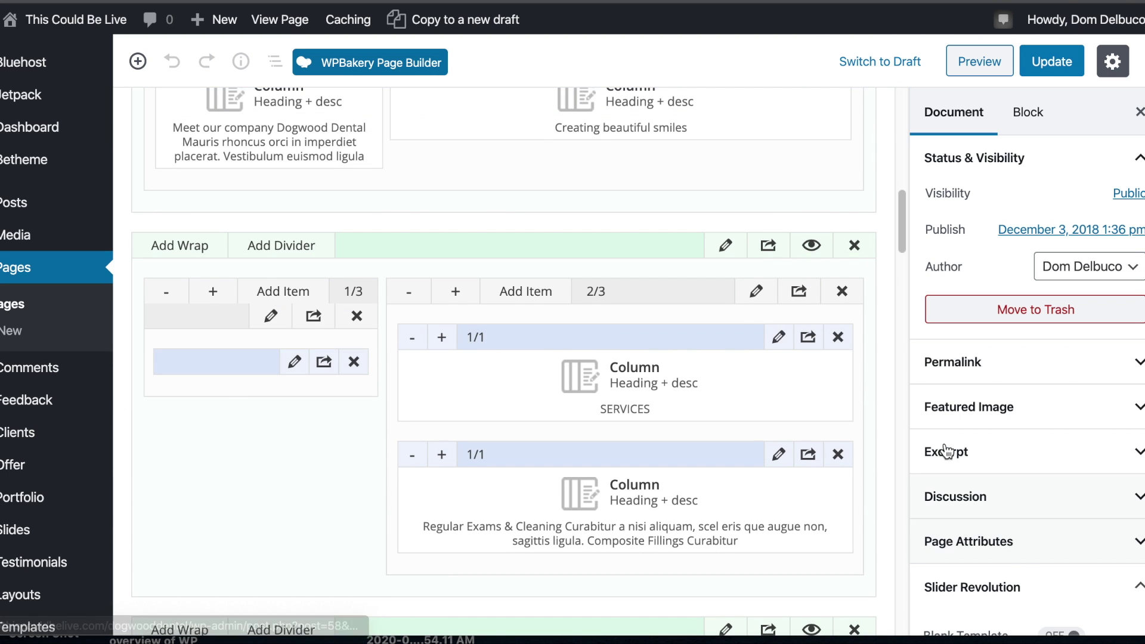
- Check the first column's content, background and padding settings, save the column, and update the homepage
left_click(766, 329)
scroll(651, 245, "down", 4)
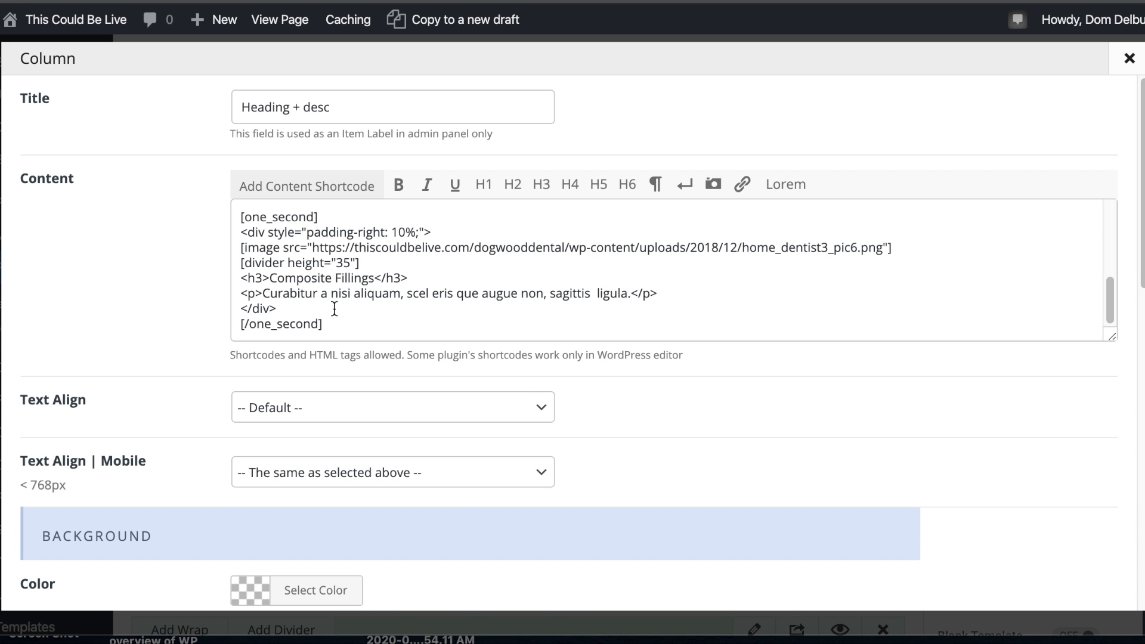
scroll(828, 327, "down", 8)
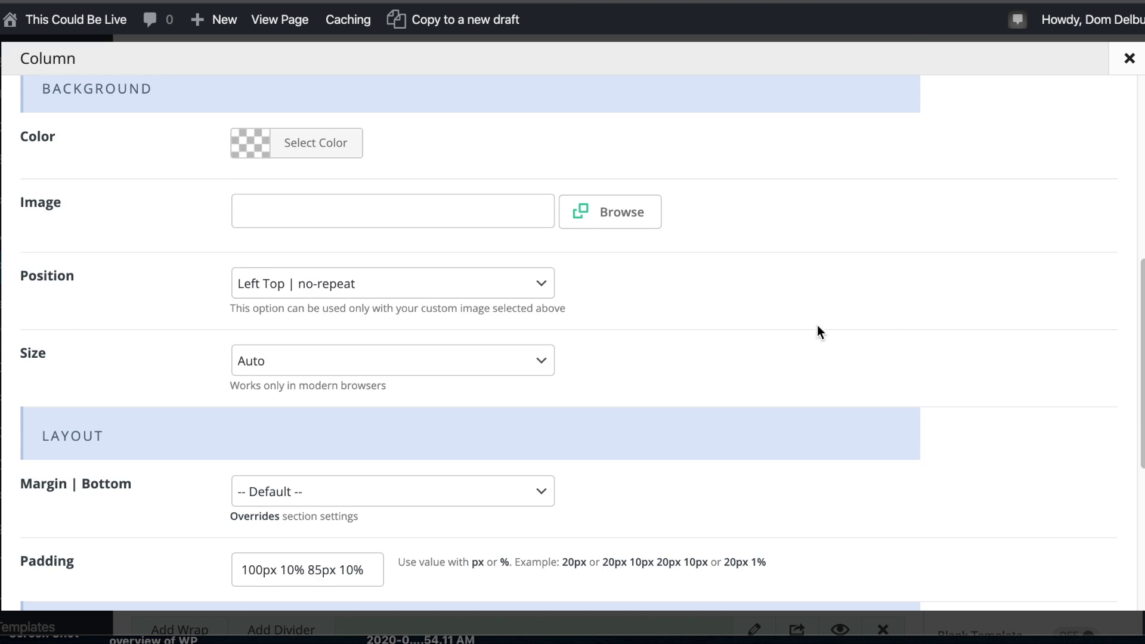
scroll(817, 328, "down", 3)
scroll(737, 350, "down", 1)
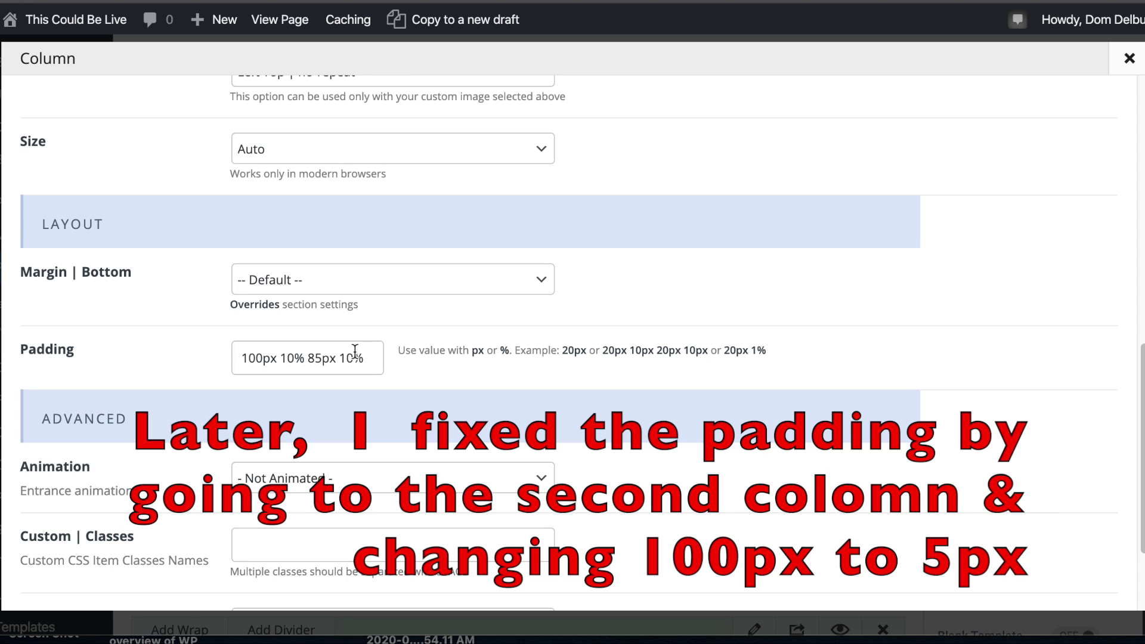
scroll(358, 358, "down", 3)
left_click(1037, 579)
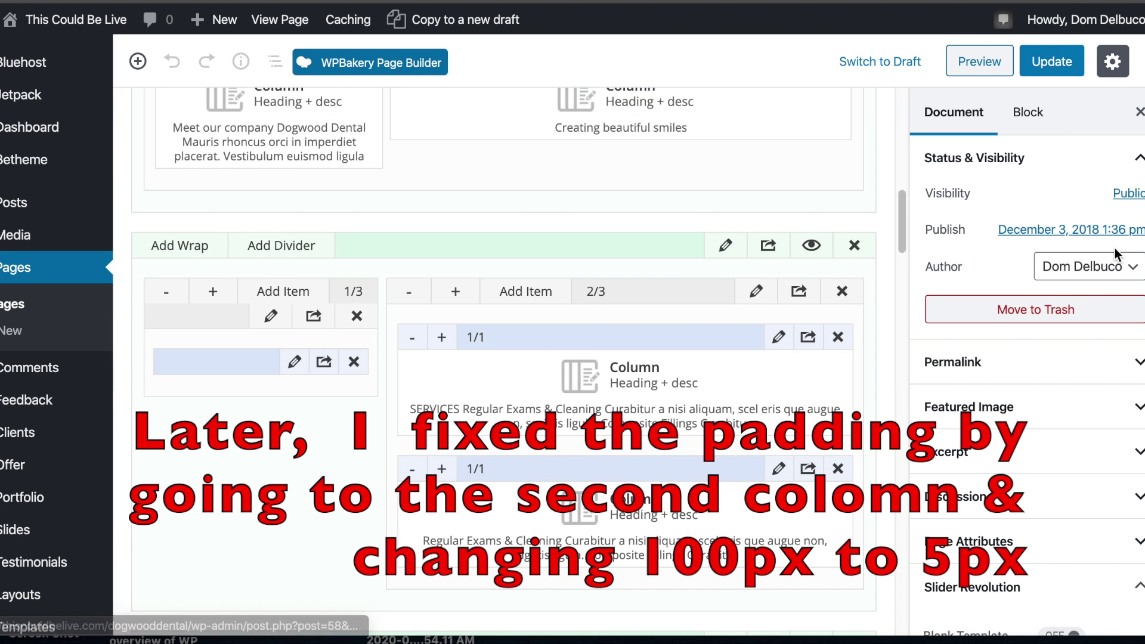
left_click(1017, 63)
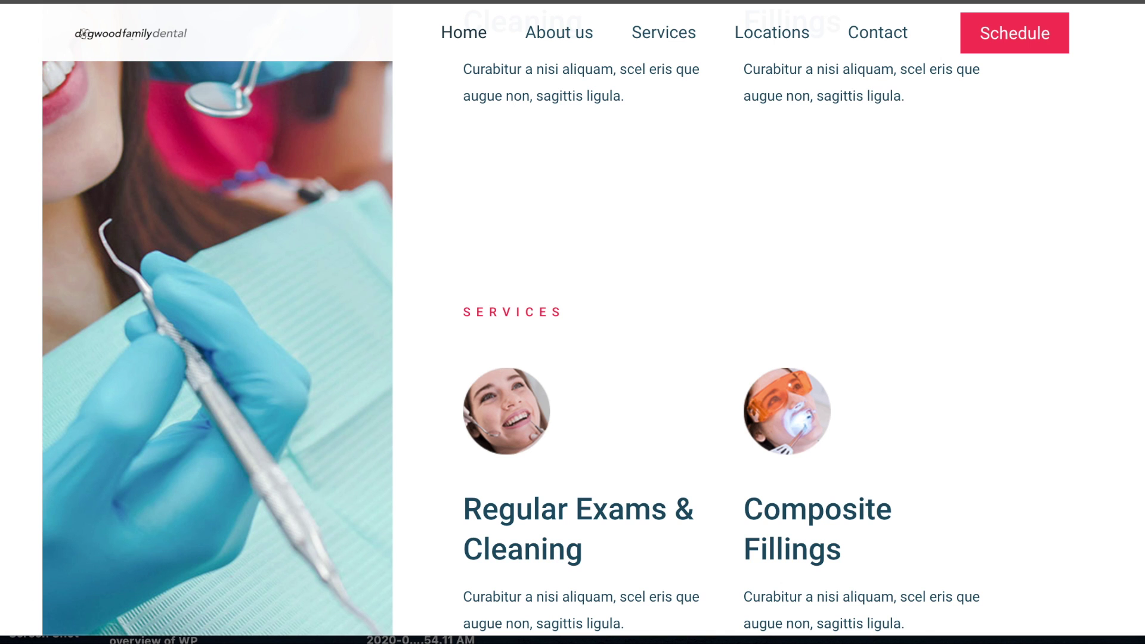
- Open thiscouldbelive.com/dogwooddental in a new incognito window and check the homepage down toward the Services section
scroll(897, 136, "up", 10)
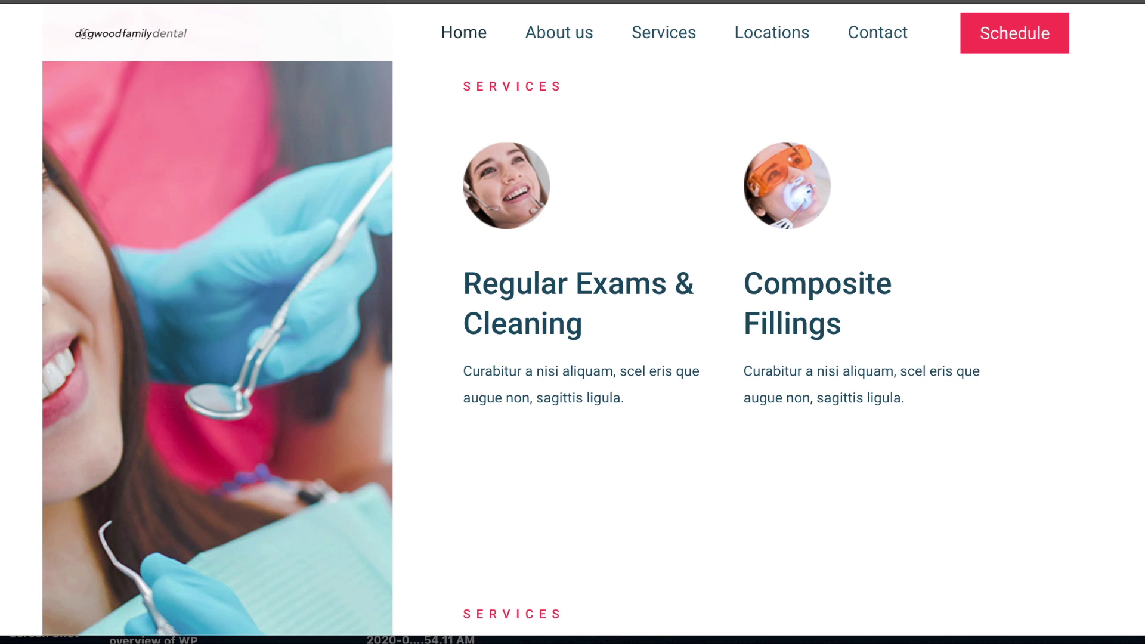
left_click(1075, 42)
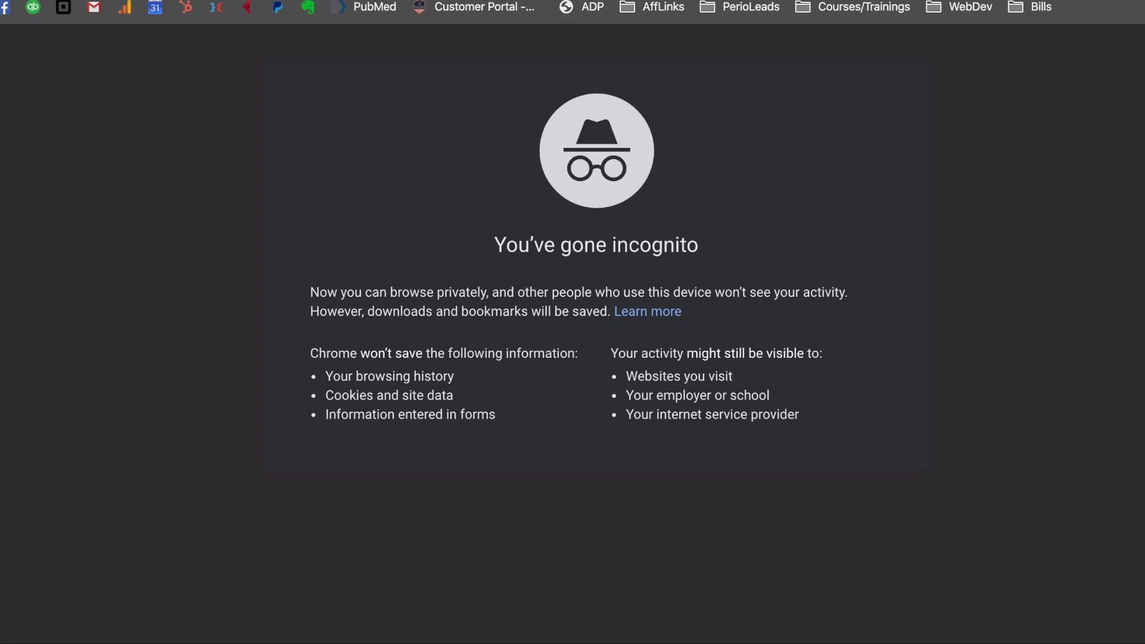
type("http://thiscouldbelive.com/dogwooddental/")
key("Return")
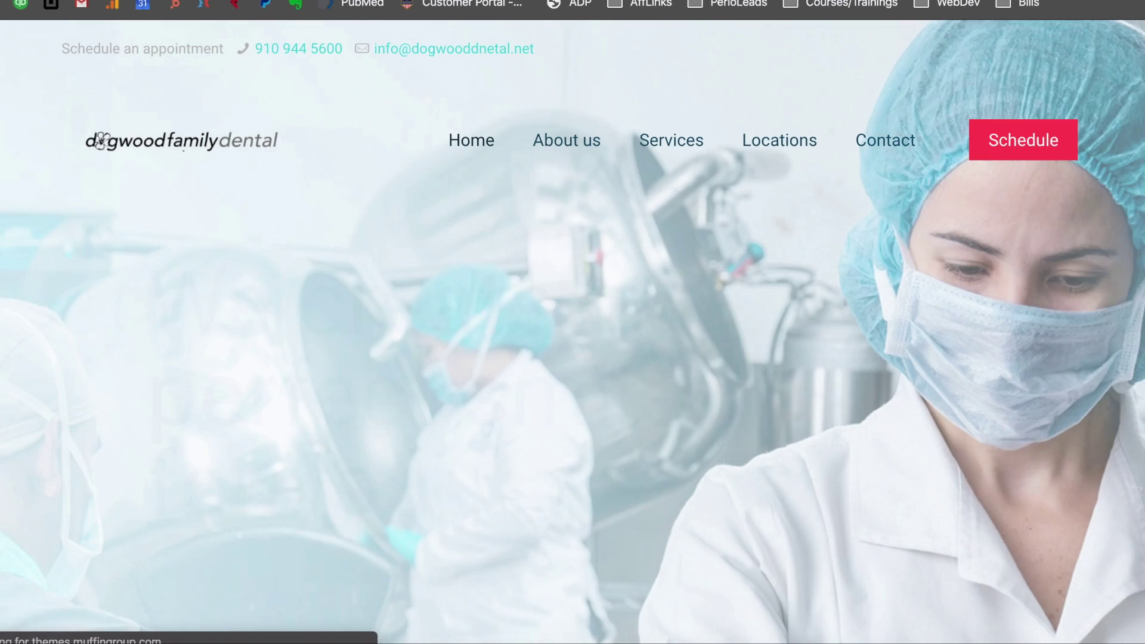
scroll(756, 188, "down", 20)
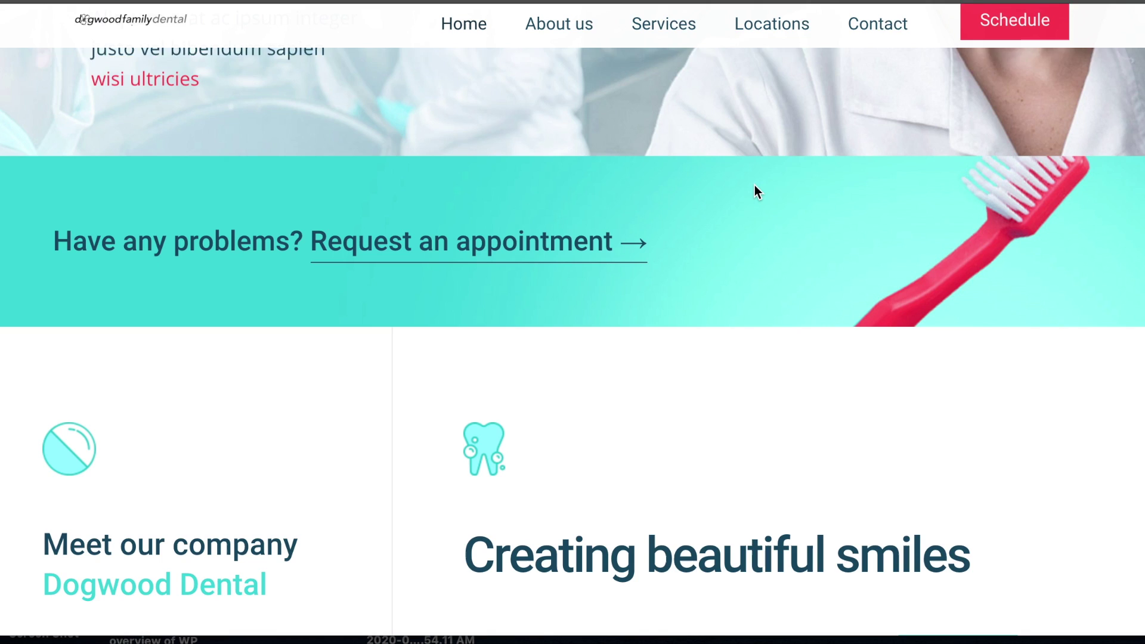
scroll(753, 187, "down", 4)
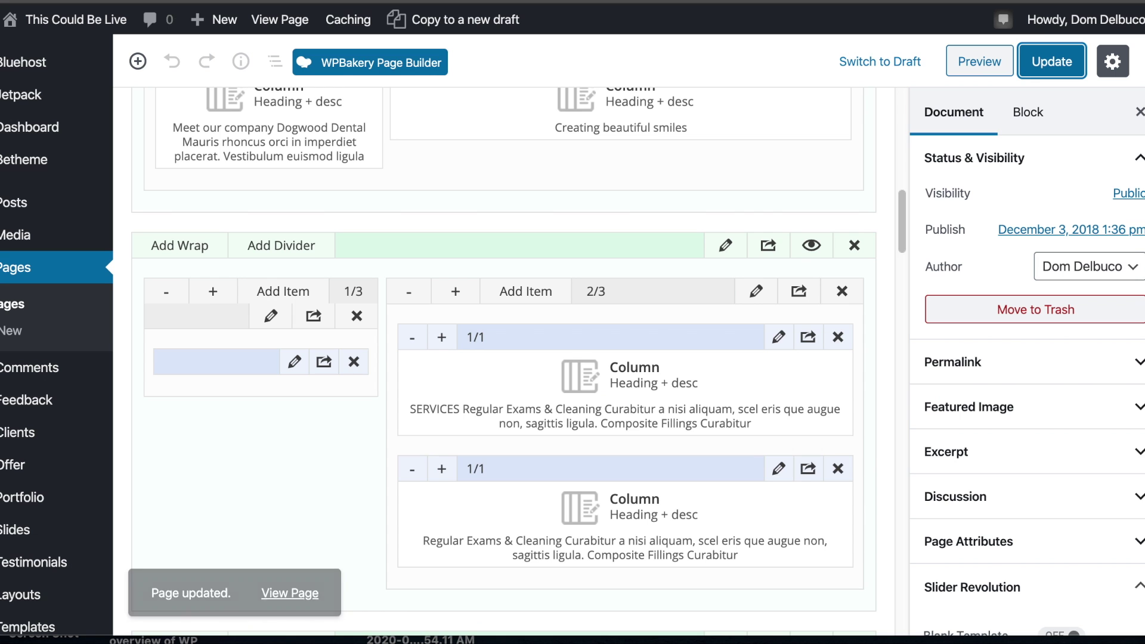
- Check the second column's content and layout settings, save the column, and update the homepage again
left_click(779, 468)
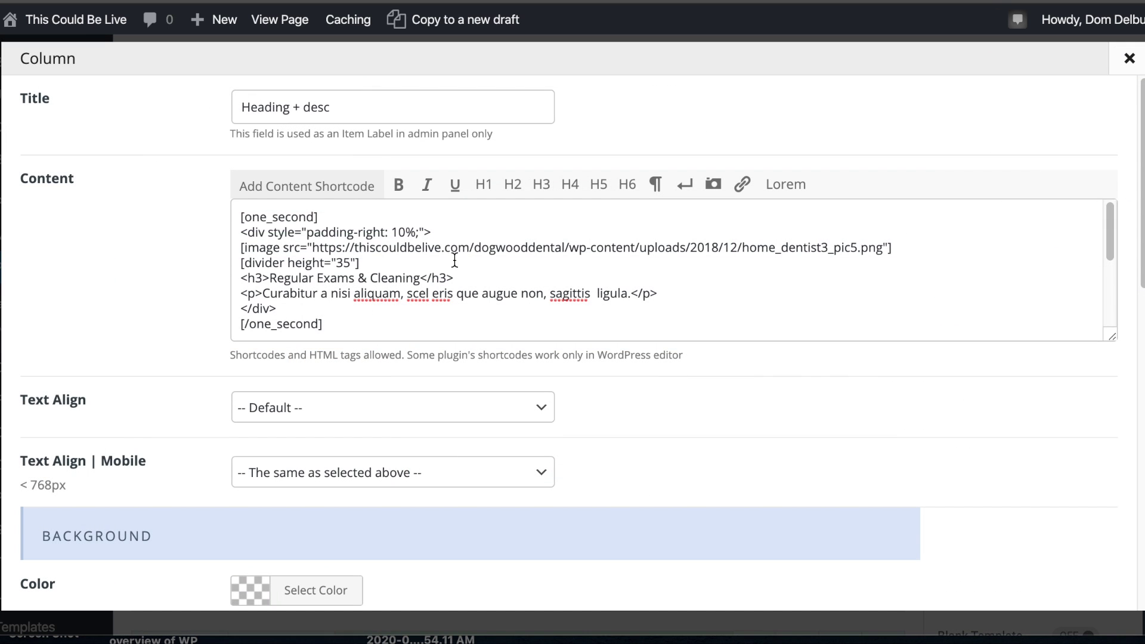
scroll(1050, 275, "down", 10)
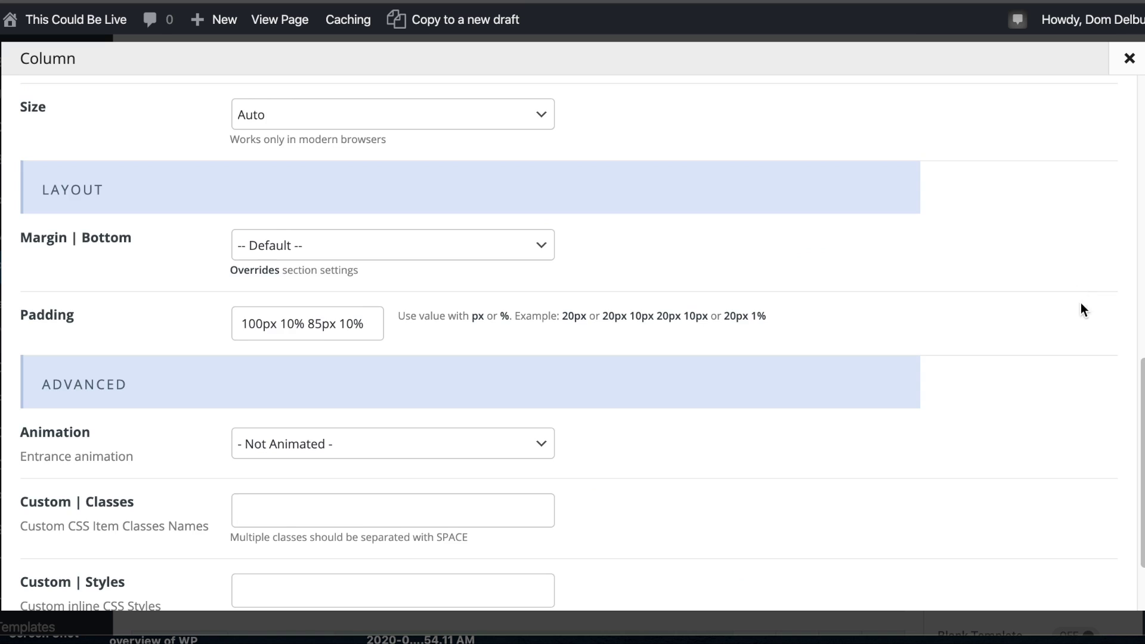
left_click(1082, 569)
left_click(1056, 66)
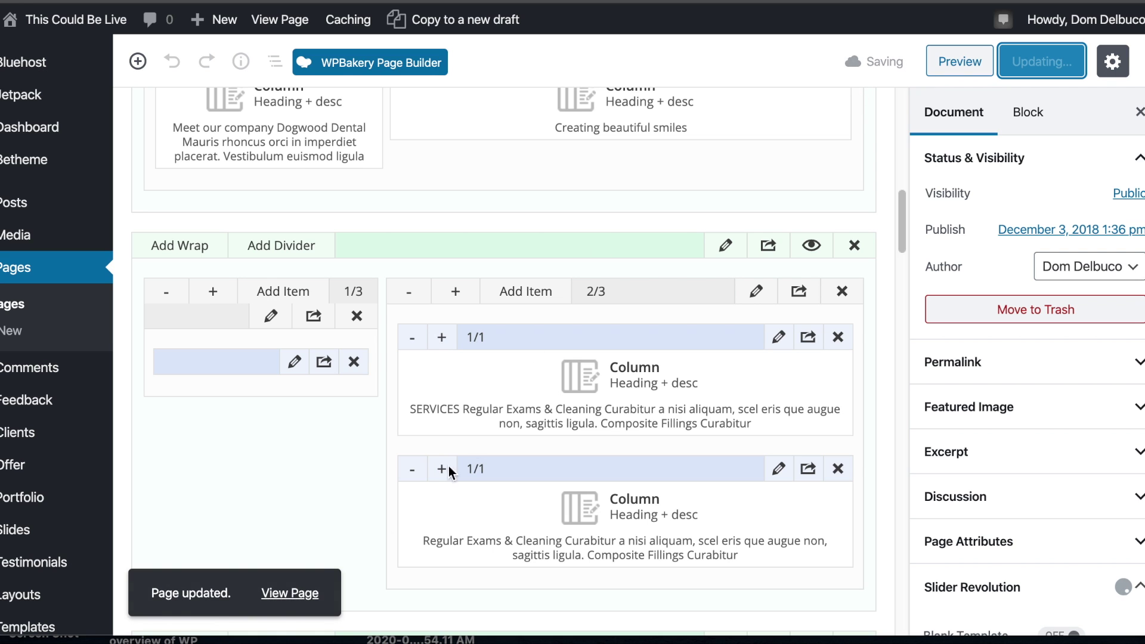
- View the updated homepage and examine the spacing between the two rows of services
left_click(292, 593)
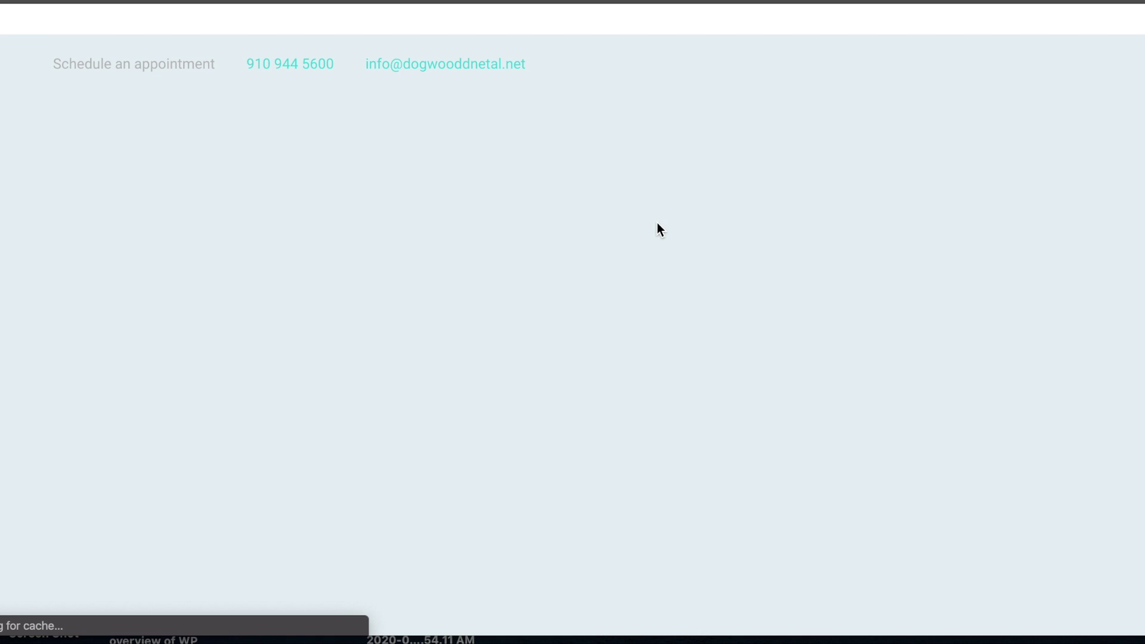
scroll(806, 275, "down", 15)
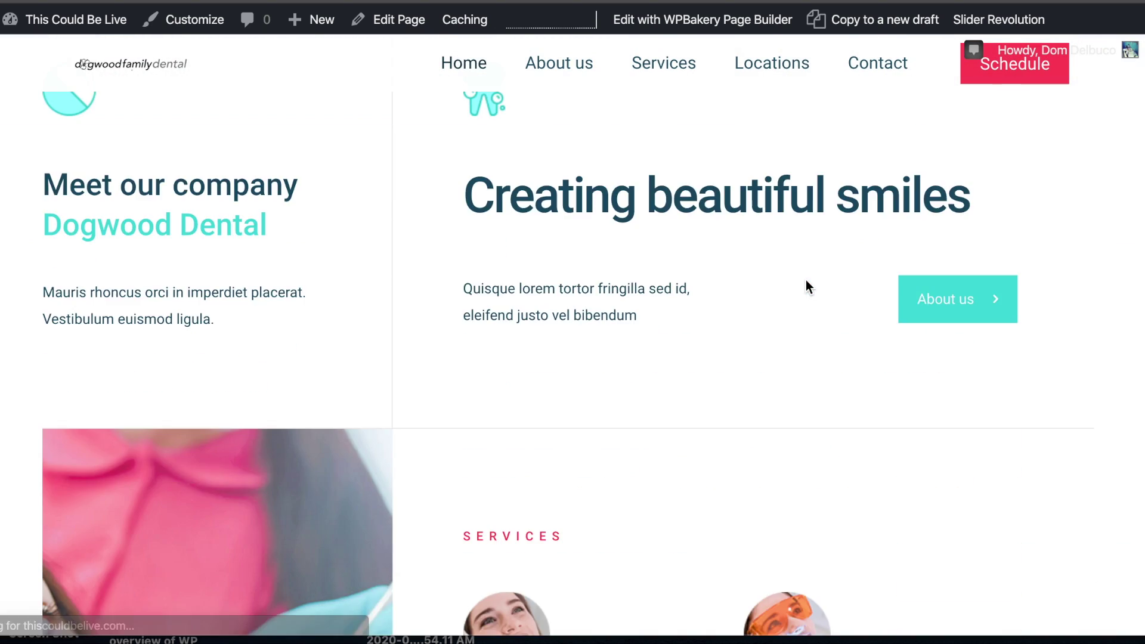
scroll(806, 283, "down", 6)
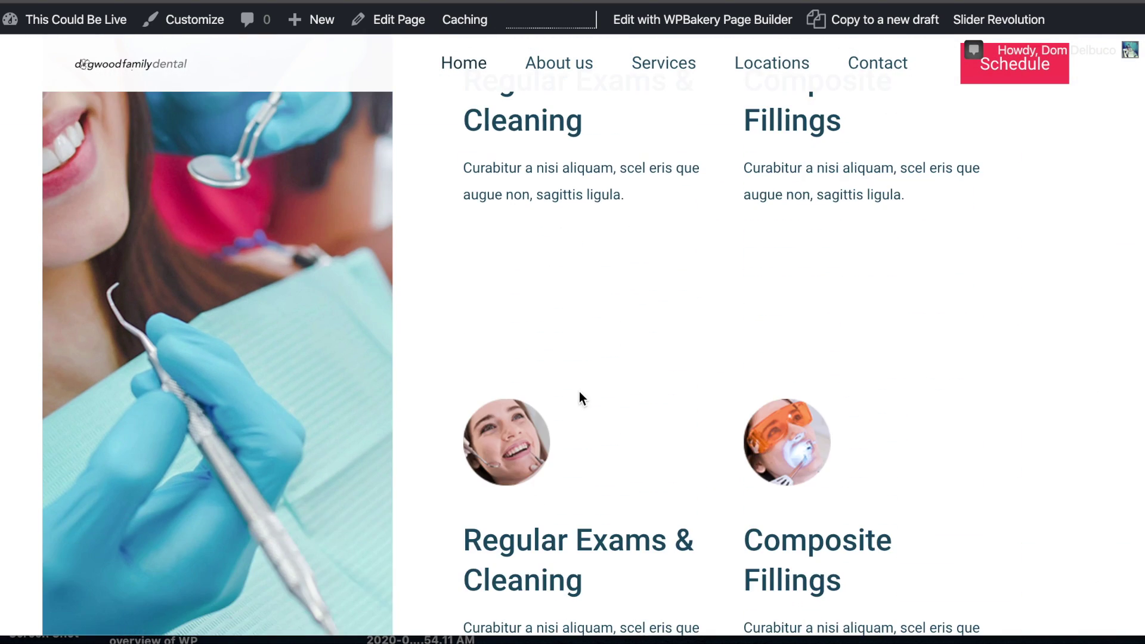
scroll(632, 338, "down", 2)
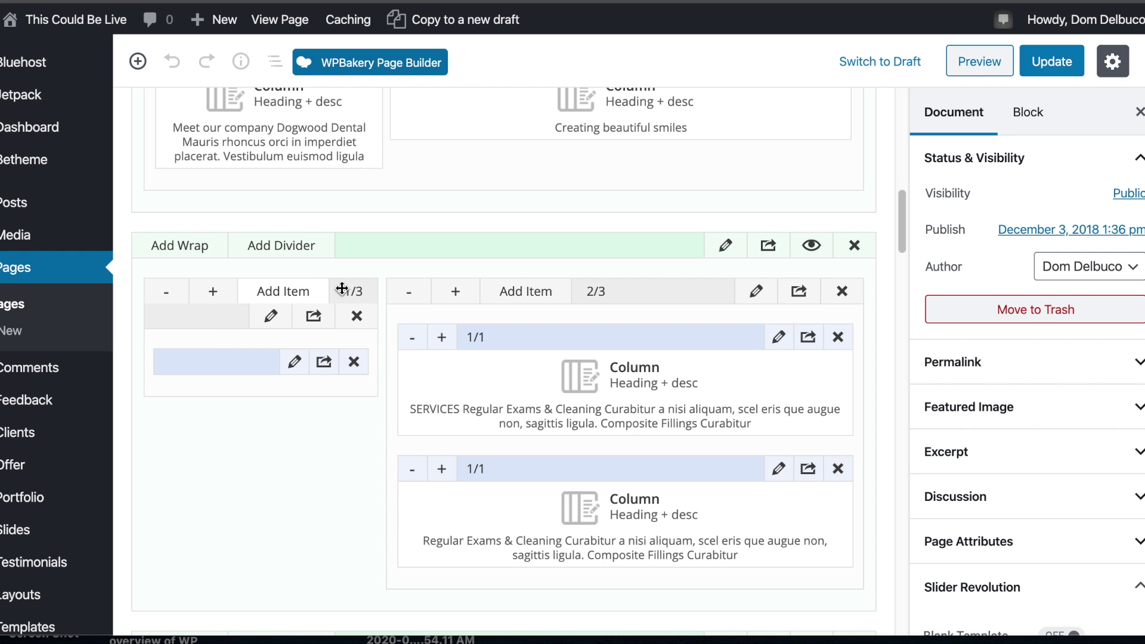
- Delete the one-third wrap beside the service columns and widen the remaining wrap to 1/1
left_click(357, 318)
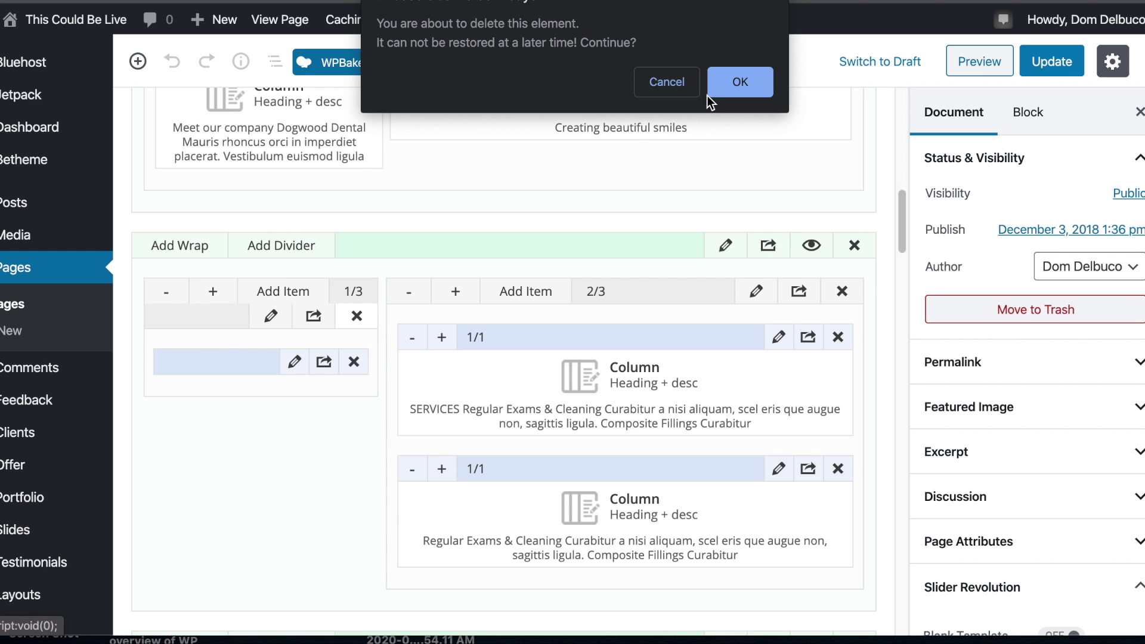
left_click(725, 82)
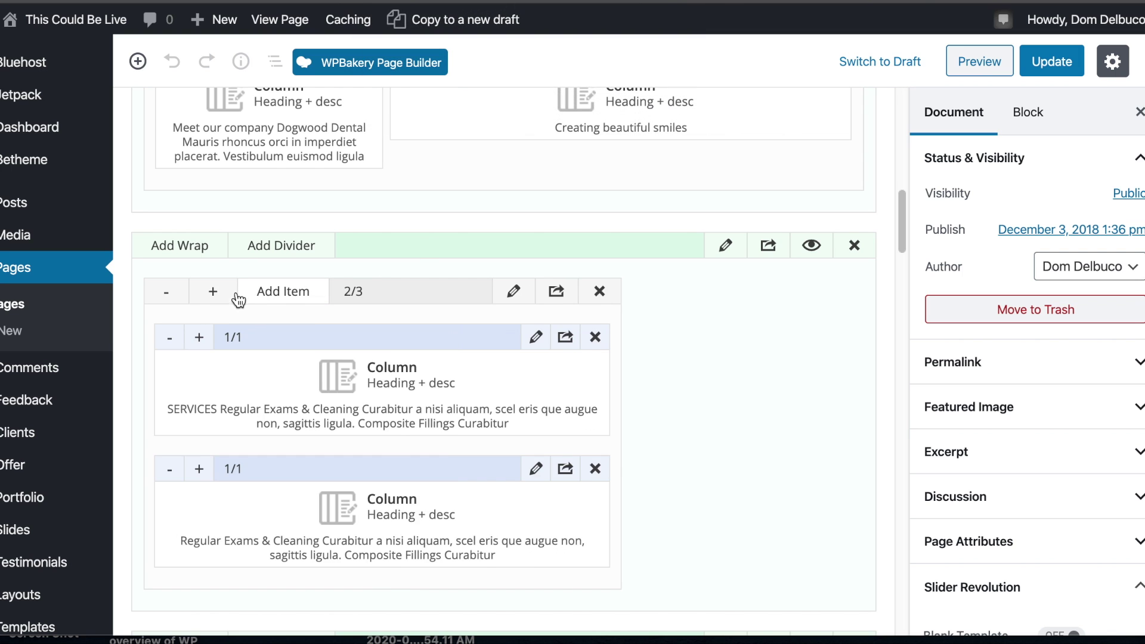
left_click(236, 294)
left_click(236, 293)
left_click(236, 293)
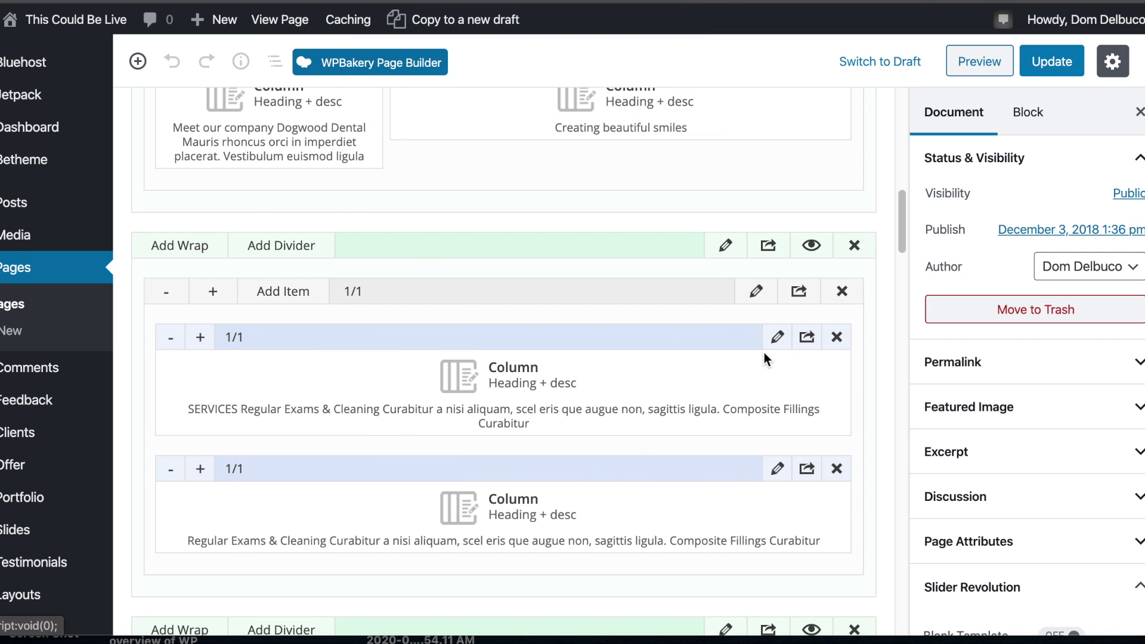
- Set the opening and closing column shortcodes around the Regular Exams & Cleaning block in the first column to one_fifth
left_click(774, 338)
scroll(448, 221, "down", 1)
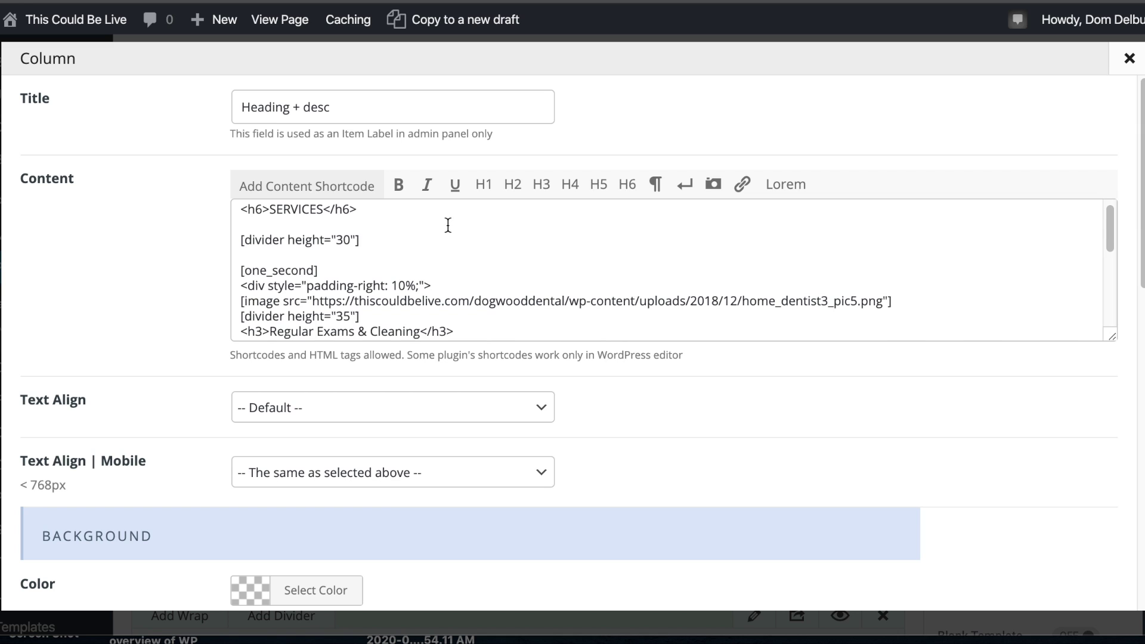
scroll(437, 236, "up", 1)
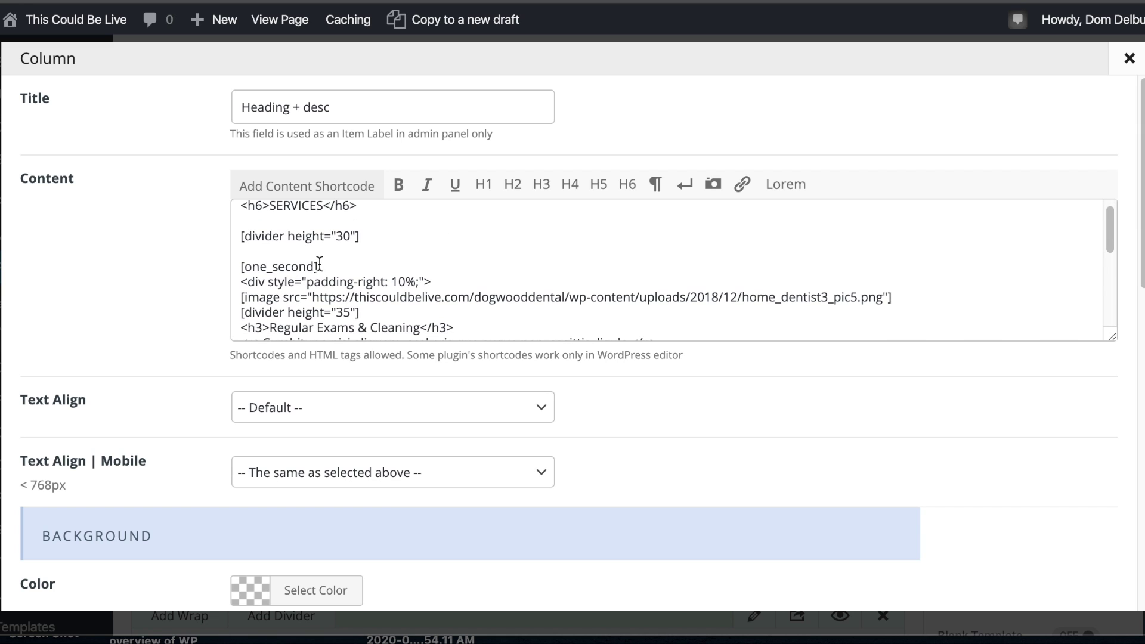
left_click_drag(313, 264, 272, 264)
type("fifth")
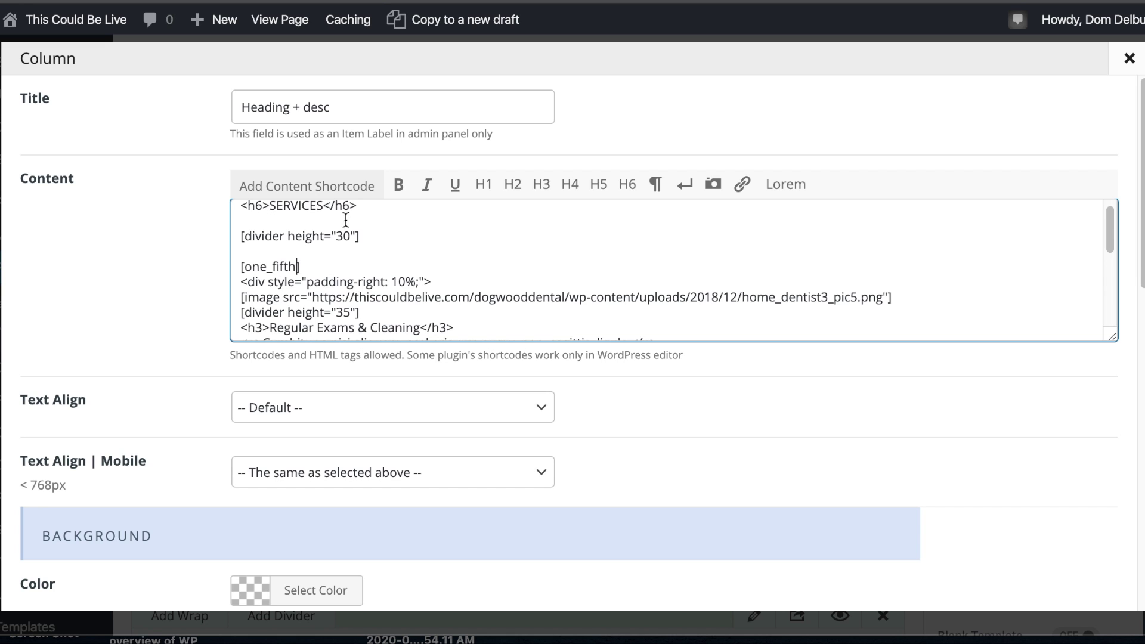
scroll(316, 241, "down", 3)
left_click_drag(320, 305, 282, 301)
key("BackSpace")
key("BackSpace")
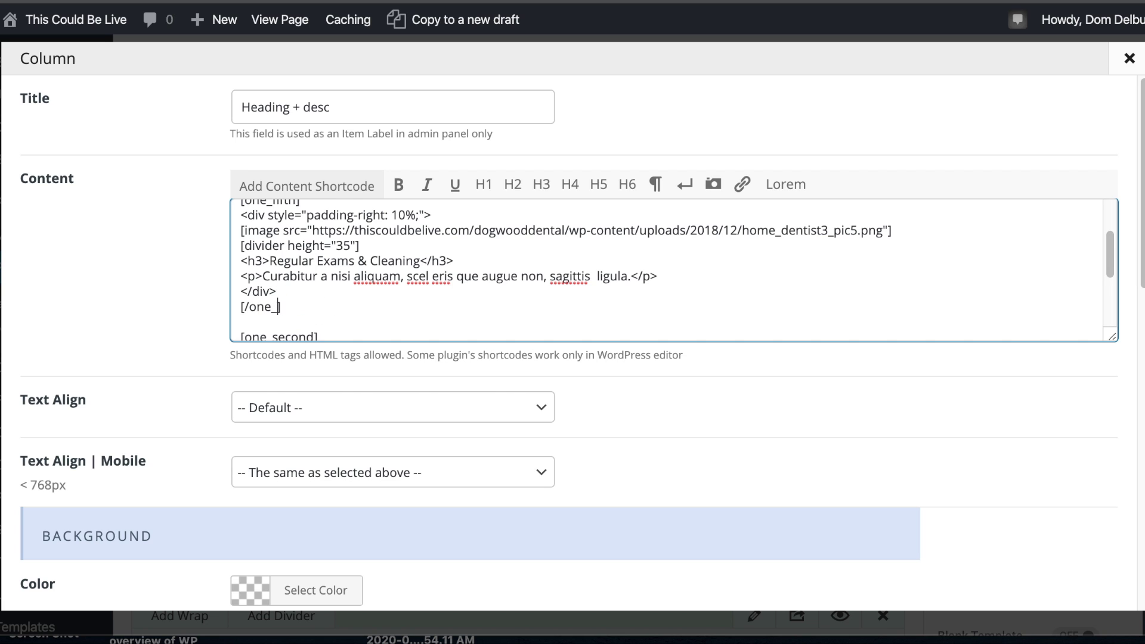
scroll(292, 310, "down", 1)
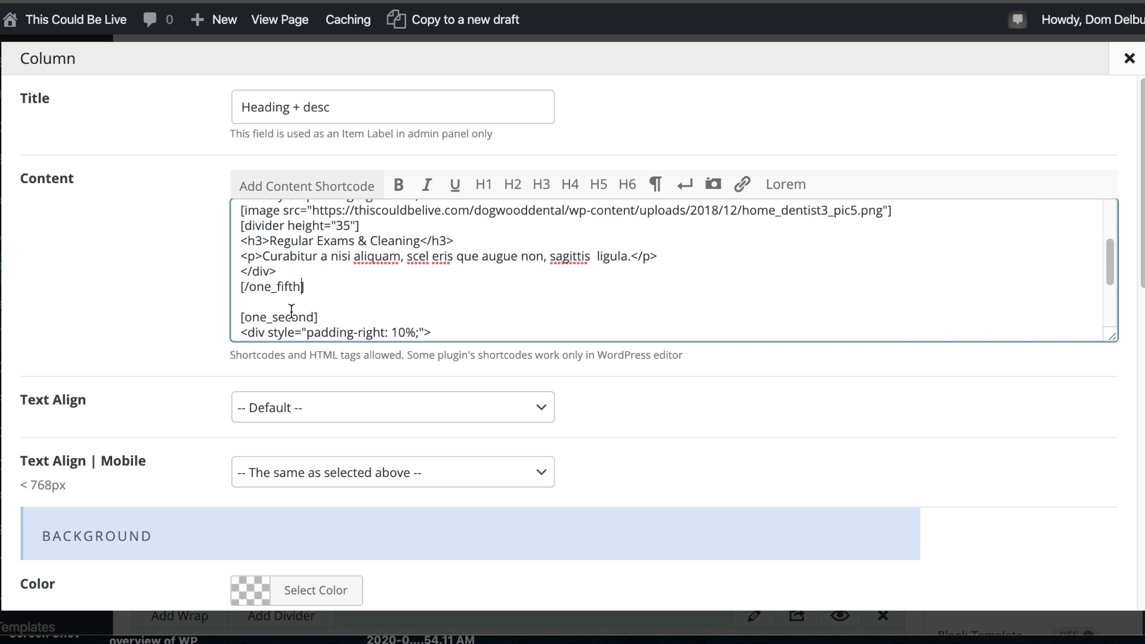
- Set the opening and closing column shortcodes around the Composite Fillings block to one_fifth
left_click_drag(313, 314, 277, 315)
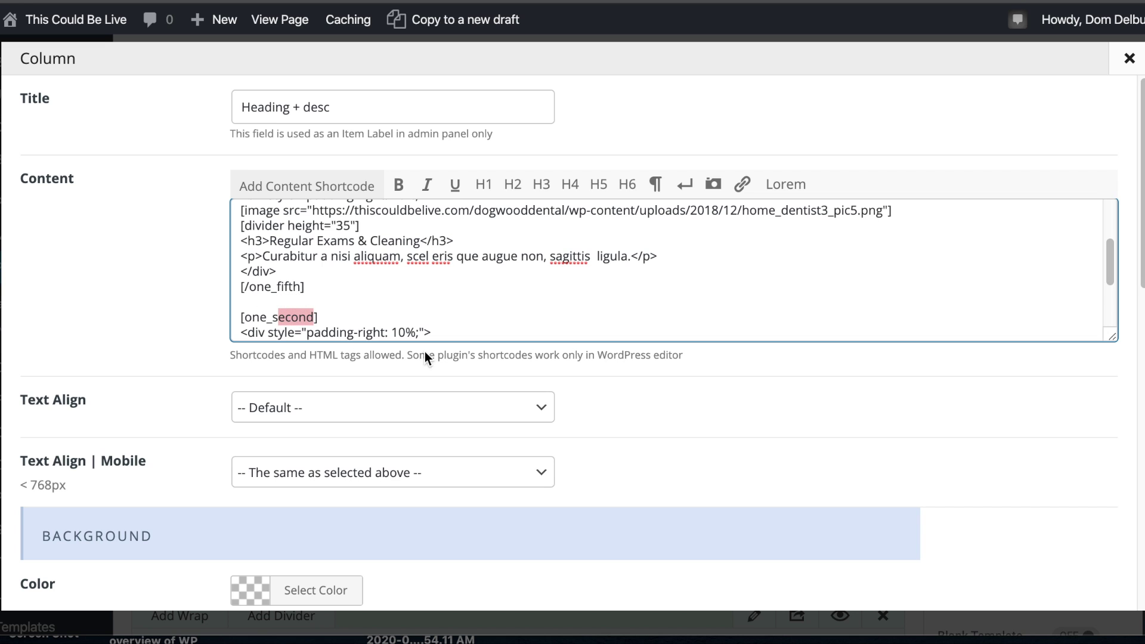
key("BackSpace")
key("BackSpace")
type("fifth")
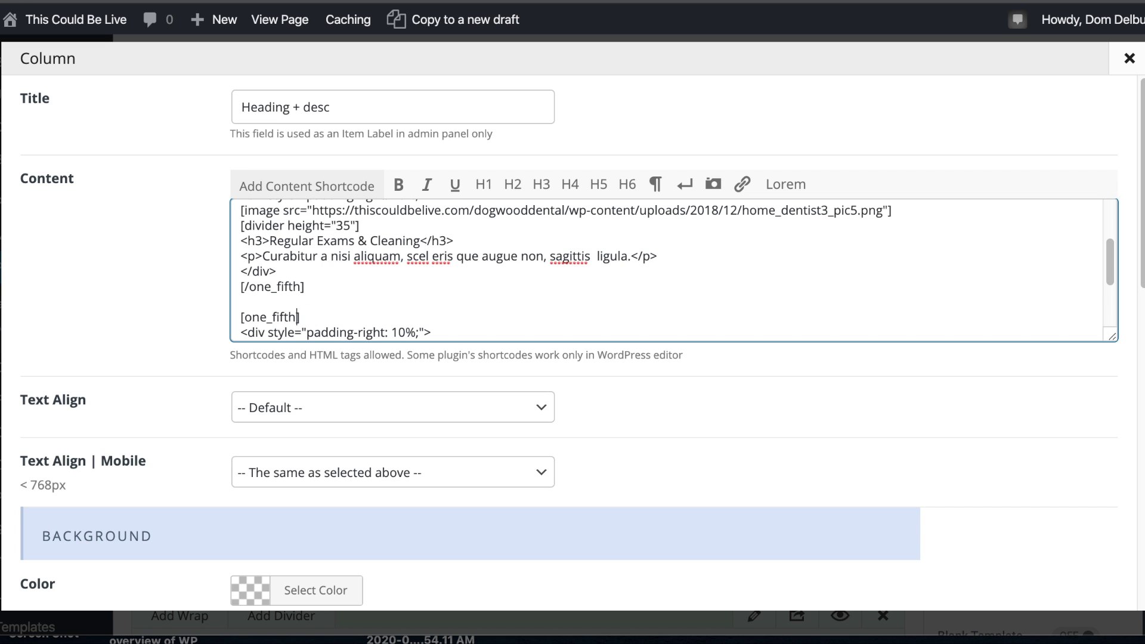
scroll(299, 299, "down", 3)
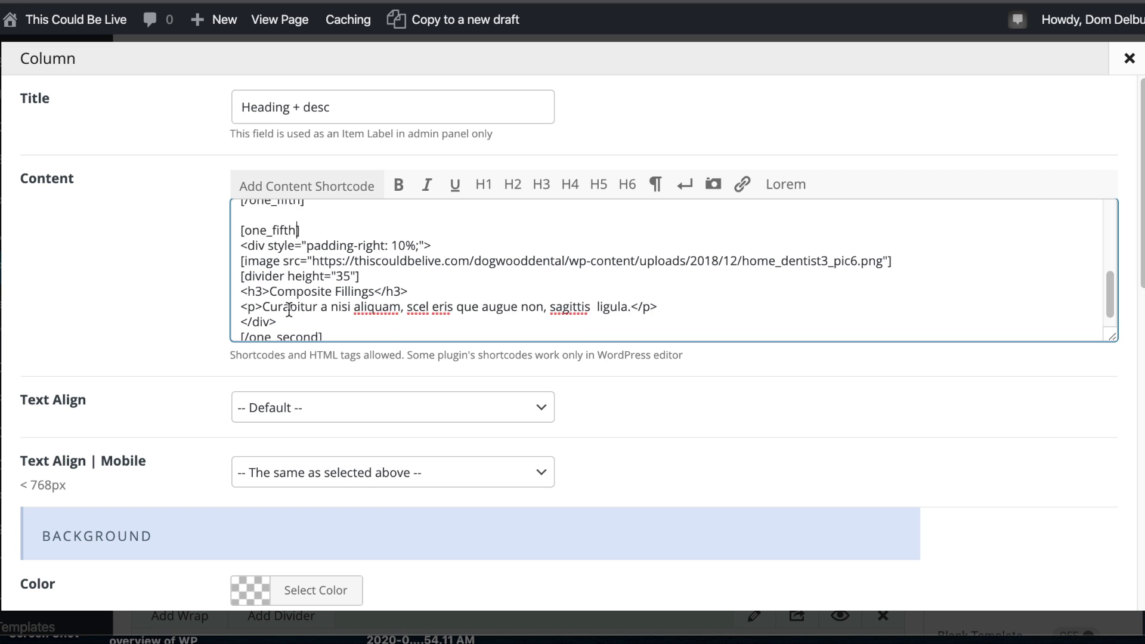
left_click_drag(318, 324, 277, 324)
type("fifth")
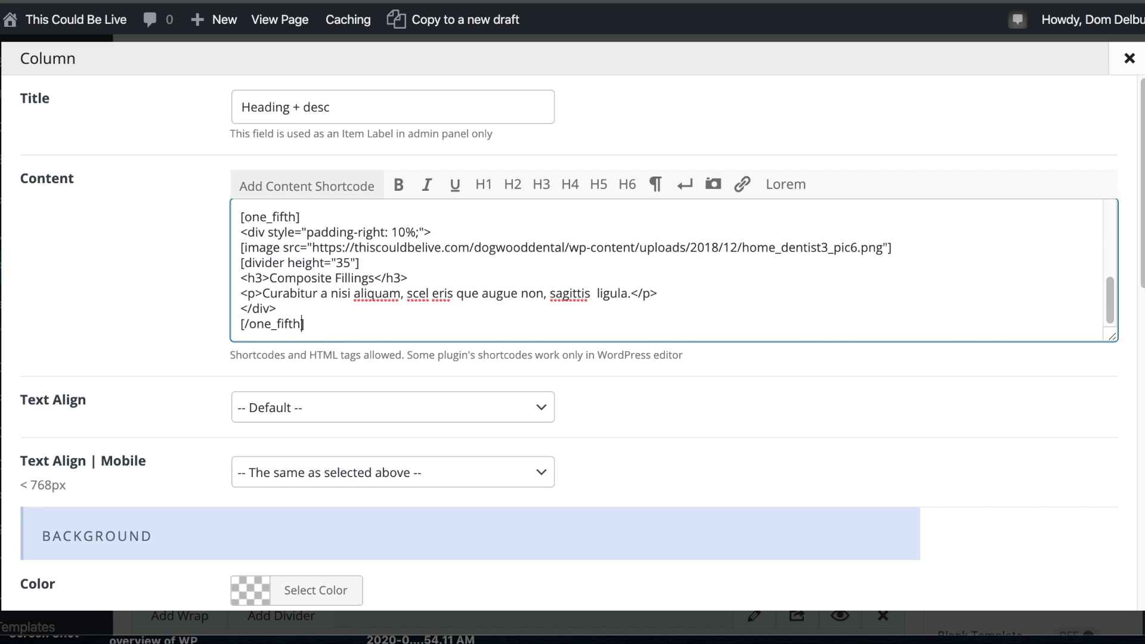
- Save the edited first Services column and update the homepage
scroll(450, 302, "down", 10)
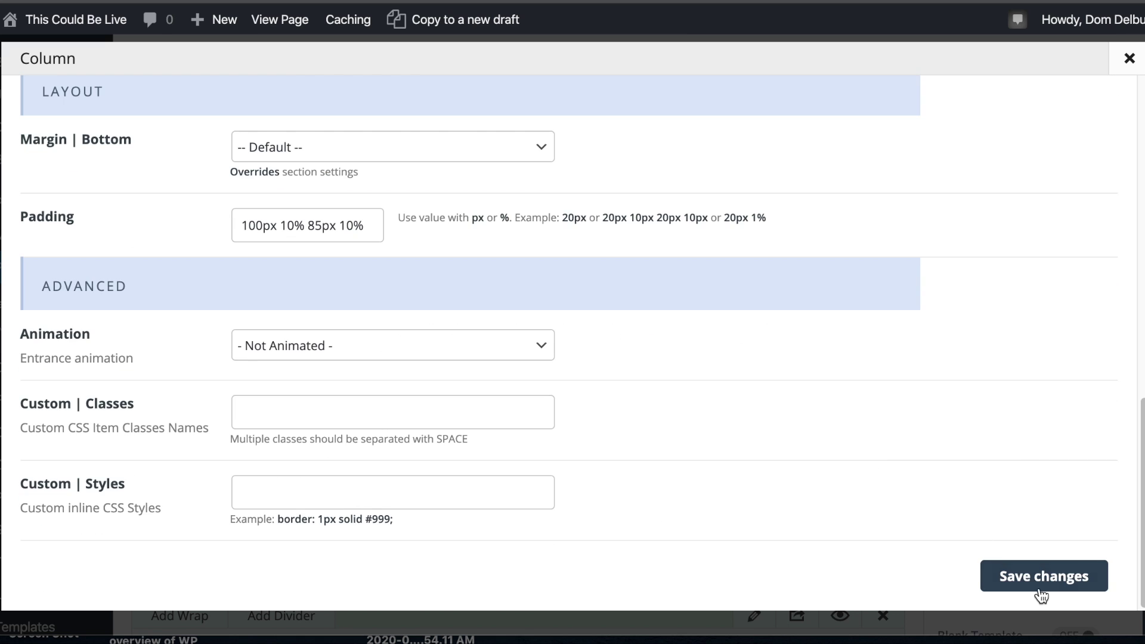
left_click(1009, 584)
left_click(1051, 61)
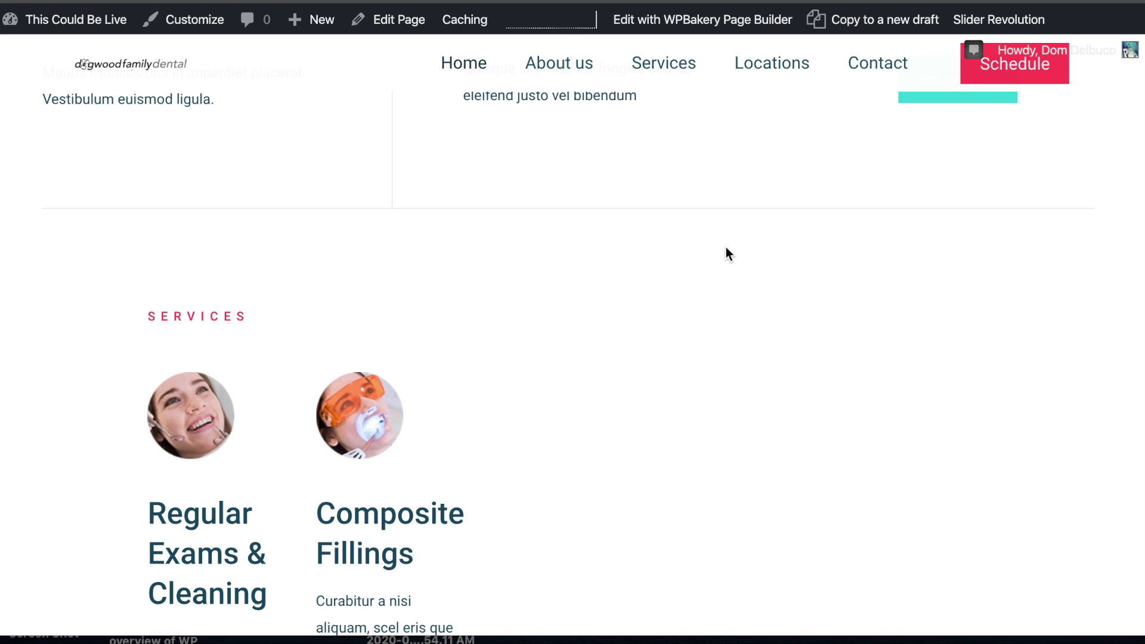
- Examine the Services section on the updated homepage, comparing the one-fifth columns and their wrapped headings with the row below
scroll(726, 246, "down", 4)
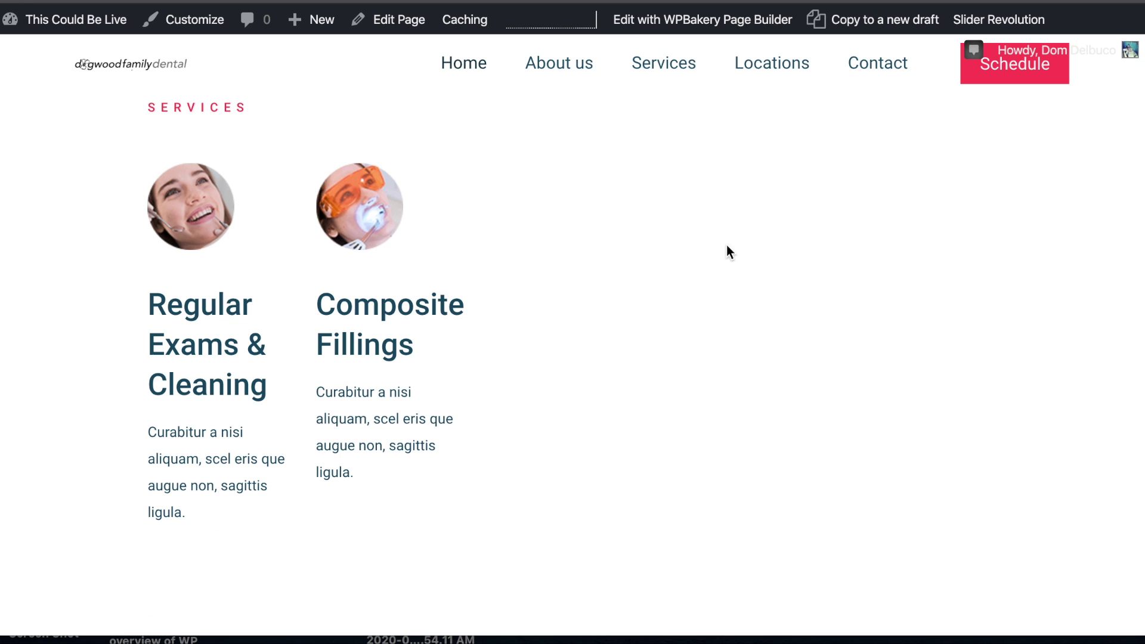
scroll(471, 334, "up", 2)
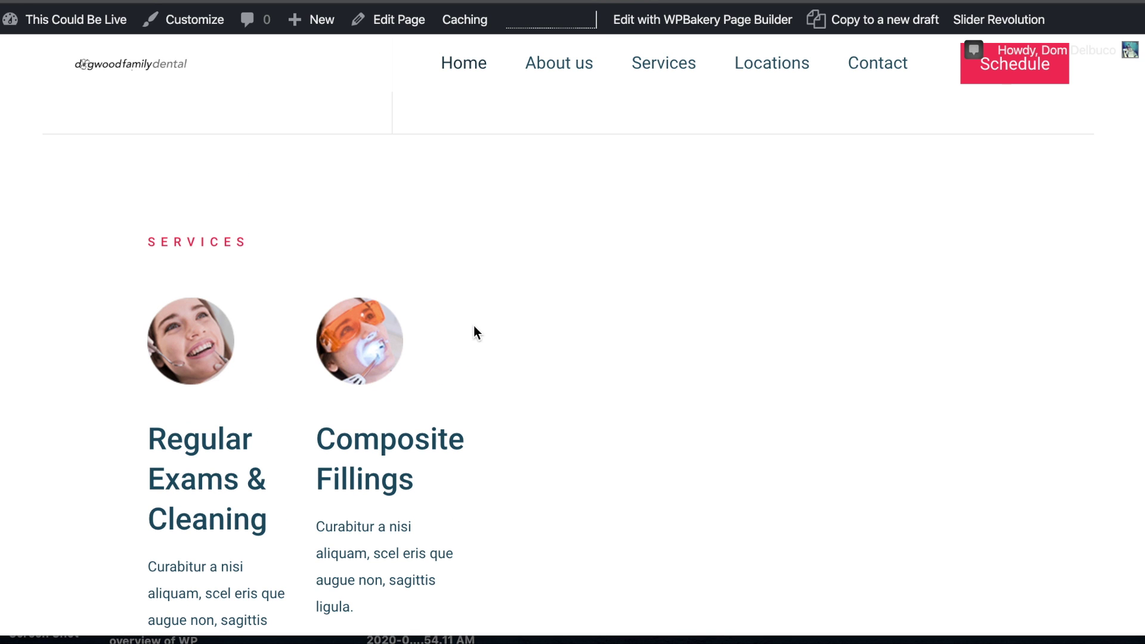
scroll(544, 345, "down", 7)
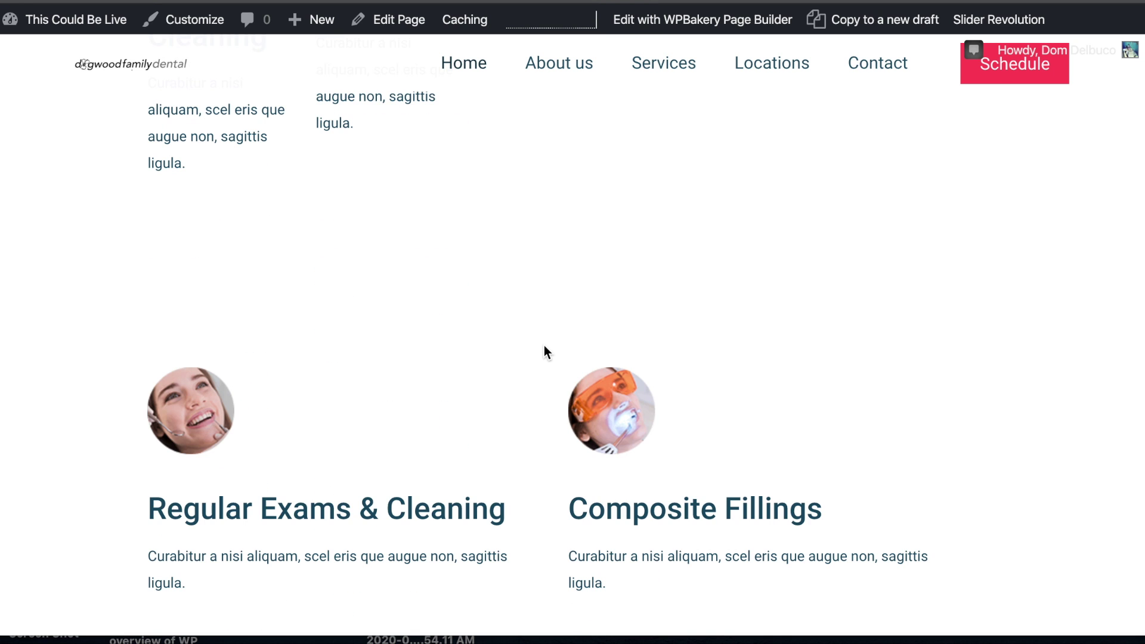
scroll(538, 341, "up", 4)
scroll(448, 320, "down", 1)
scroll(447, 319, "down", 3)
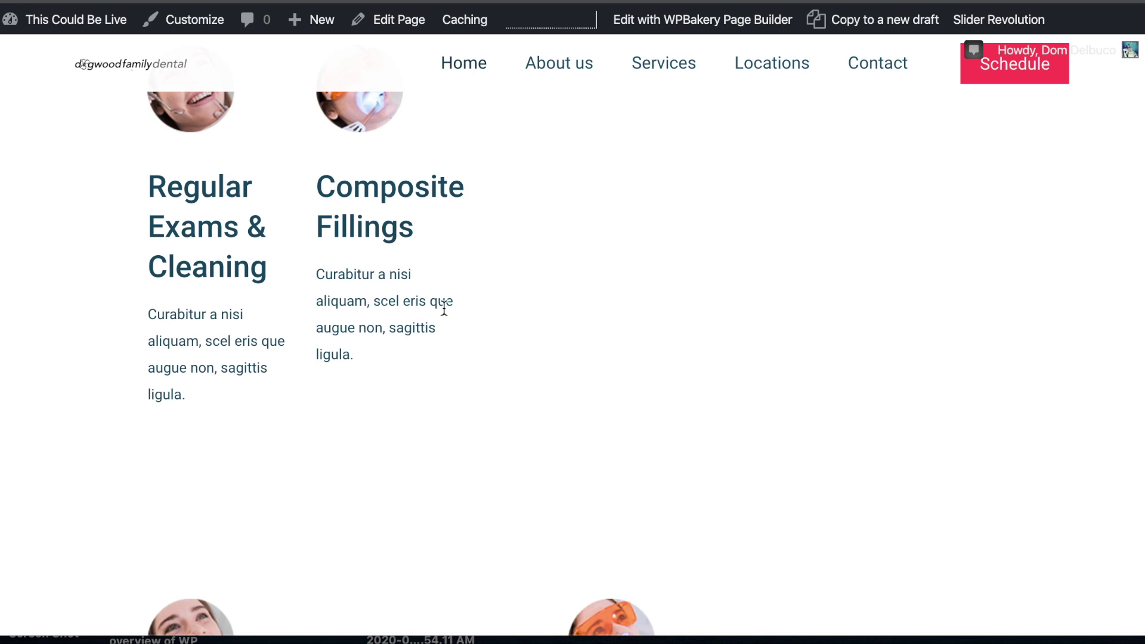
scroll(511, 424, "up", 4)
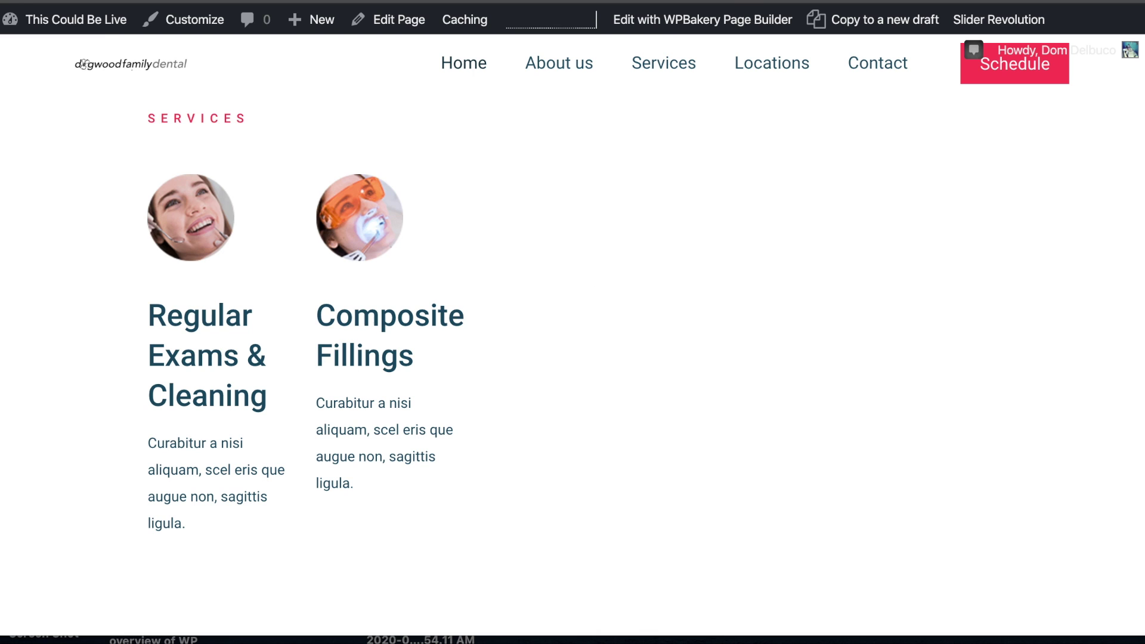
left_click_drag(156, 311, 281, 388)
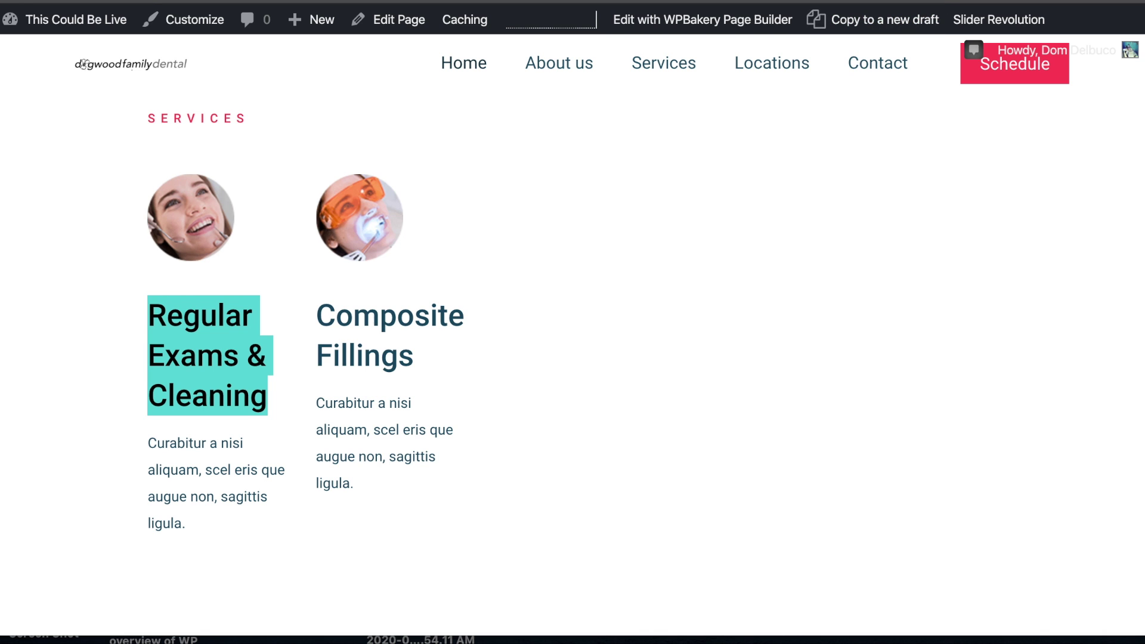
- Check the list of procedures on the dental practice's existing website and return to the new homepage
left_click(930, 2)
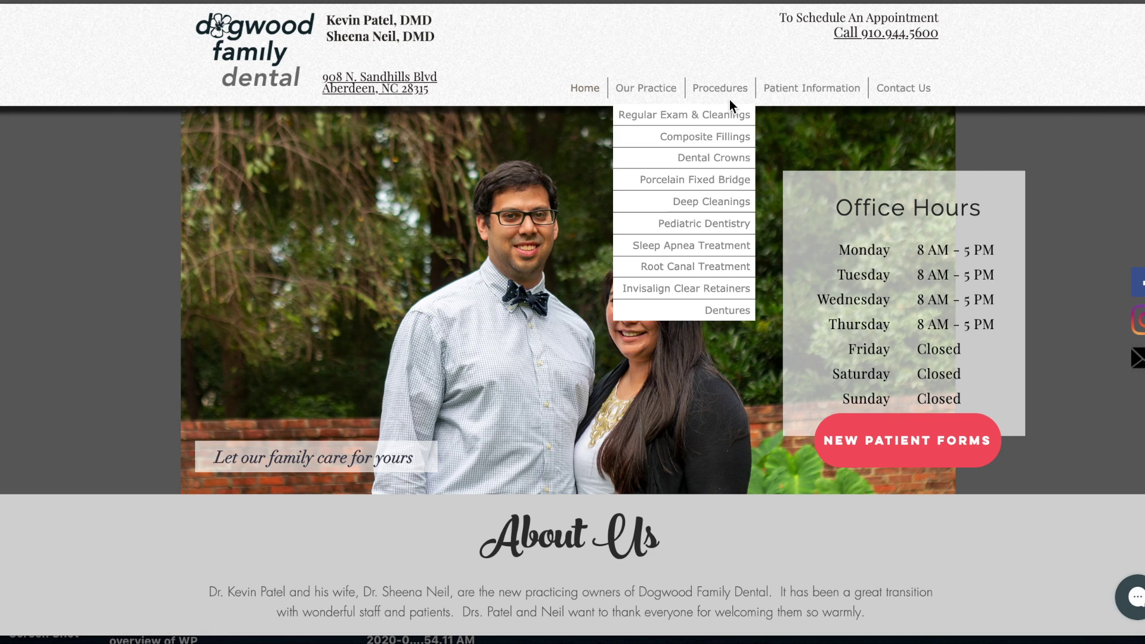
mouse_move(733, 85)
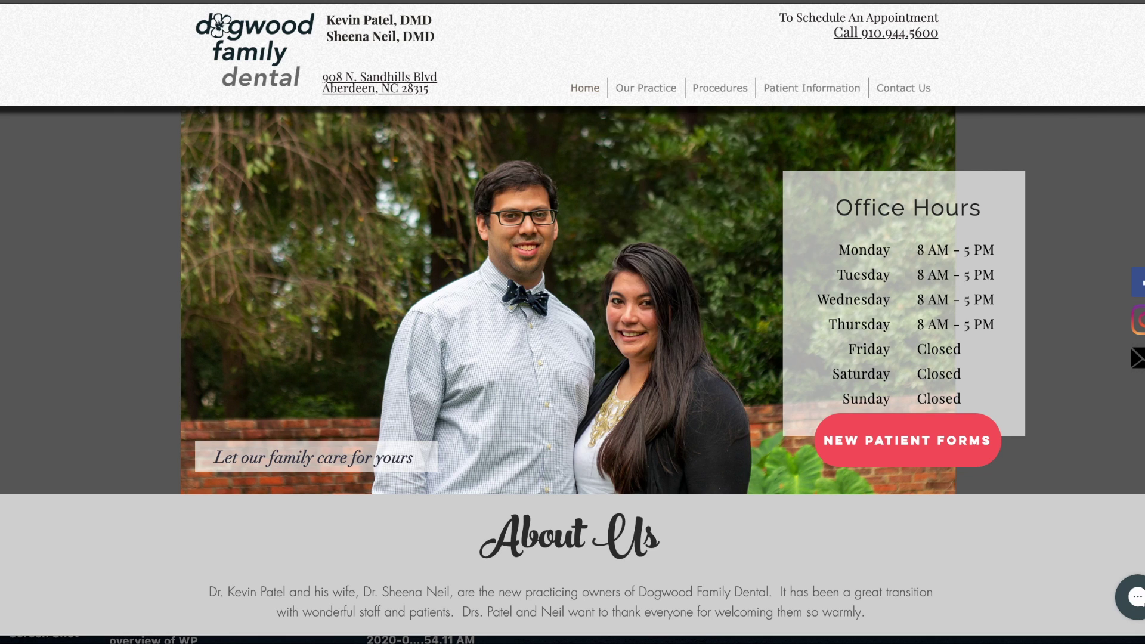
left_click(715, 2)
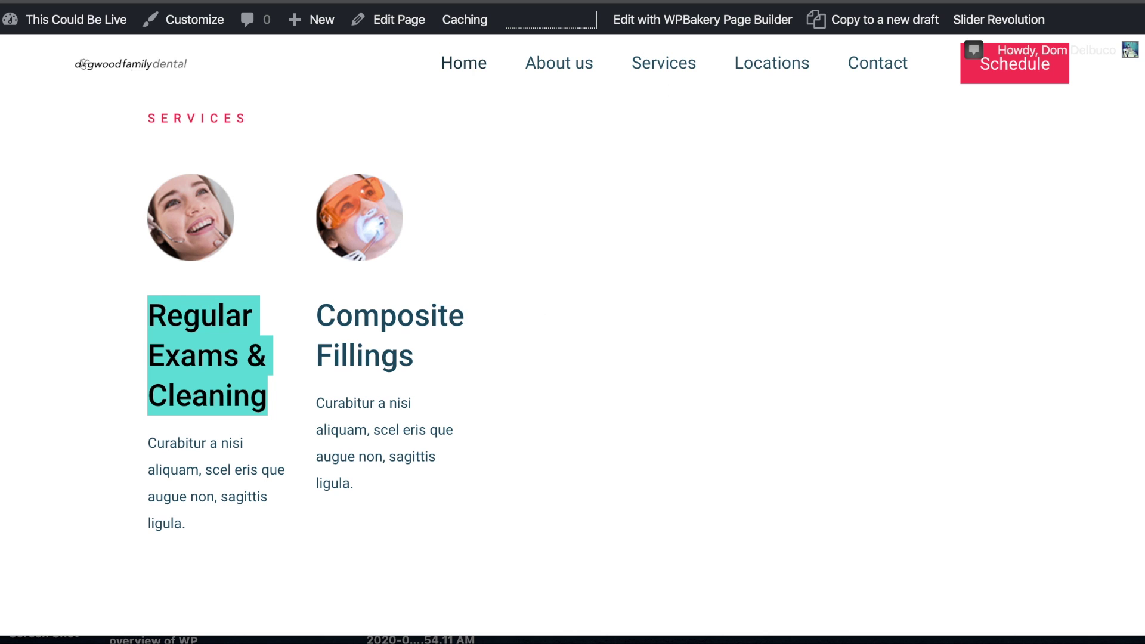
- In the first Services column's content, copy the Composite Fillings one_fifth block and paste three more copies below it
left_click(572, 2)
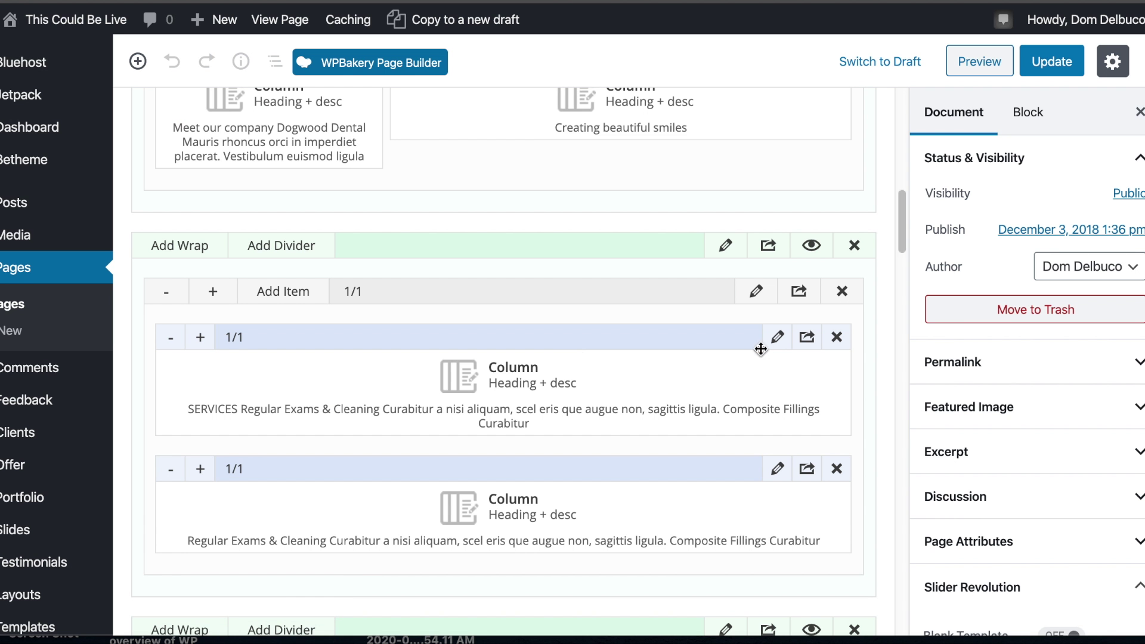
left_click(775, 337)
scroll(486, 251, "down", 4)
scroll(486, 251, "down", 3)
left_click_drag(242, 231, 412, 327)
key("ctrl+c")
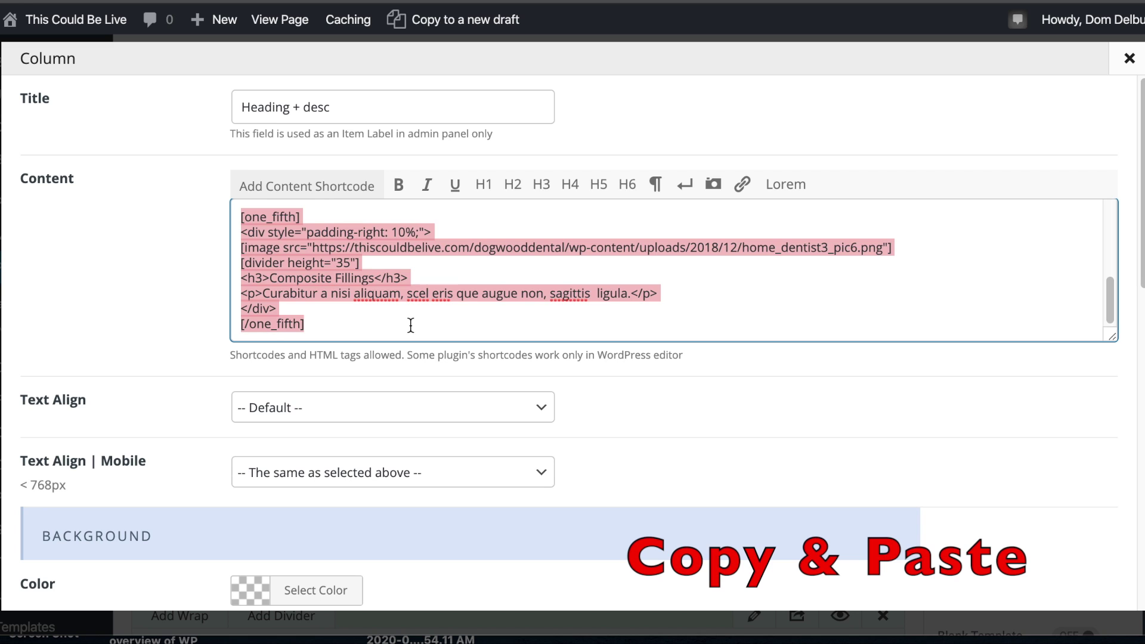
left_click(409, 324)
key("ctrl+v")
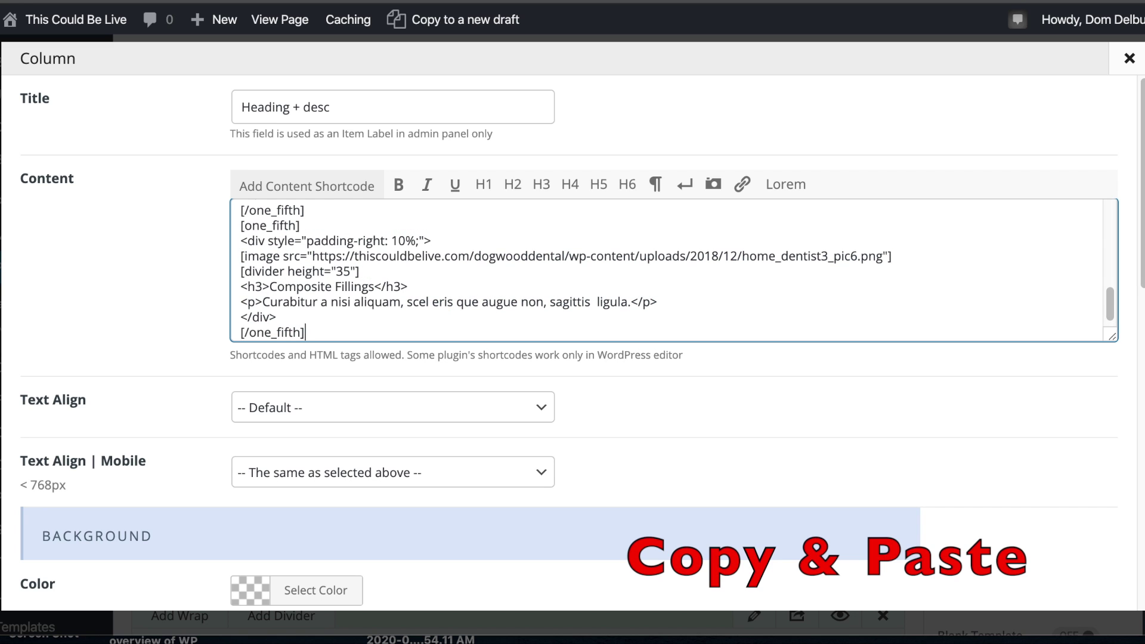
key("Return")
key("super+v")
- Save the column with the added service blocks and update the page
scroll(910, 445, "down", 10)
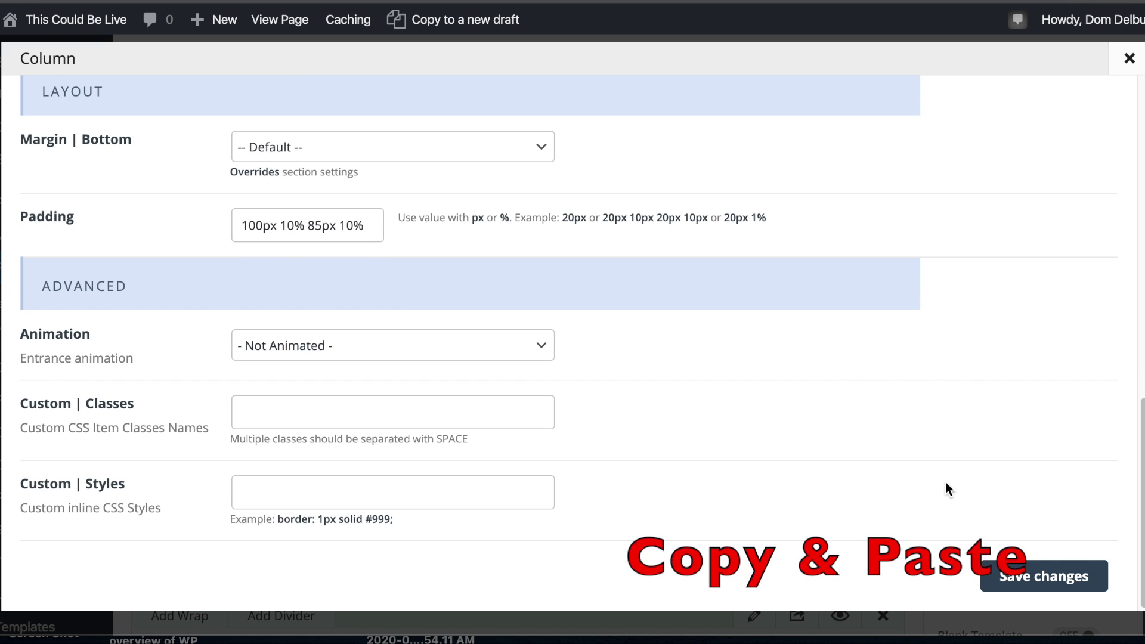
left_click(1037, 572)
left_click(1054, 70)
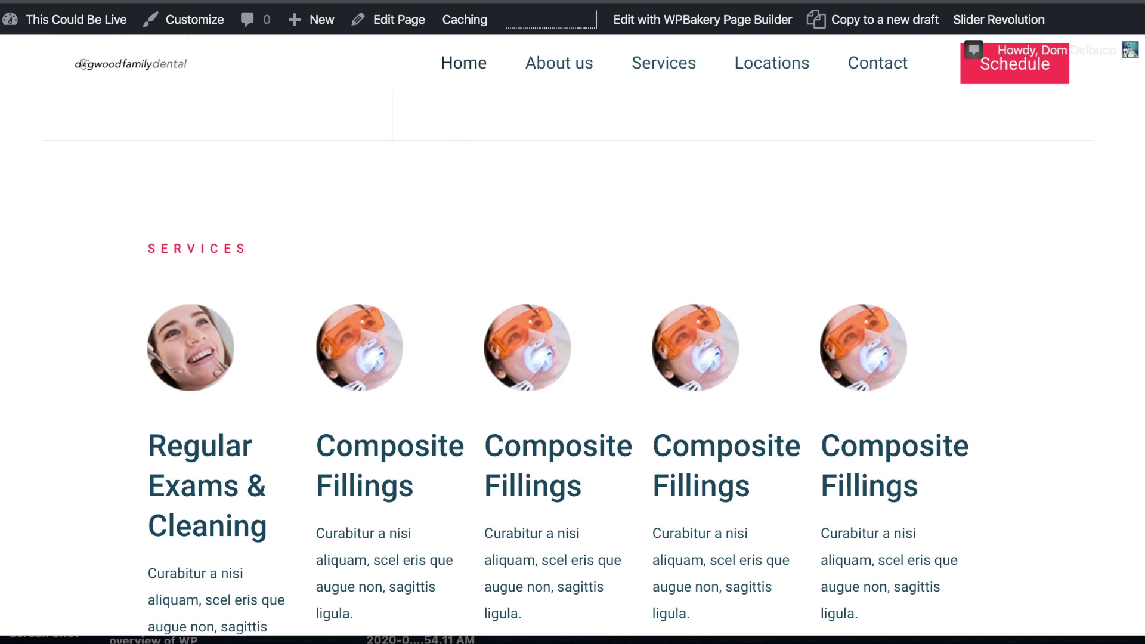
- Narrow the browser window to inspect how the Services section stacks at mobile width, and restore the full width
left_click_drag(1, 137, 901, 263)
scroll(933, 226, "down", 15)
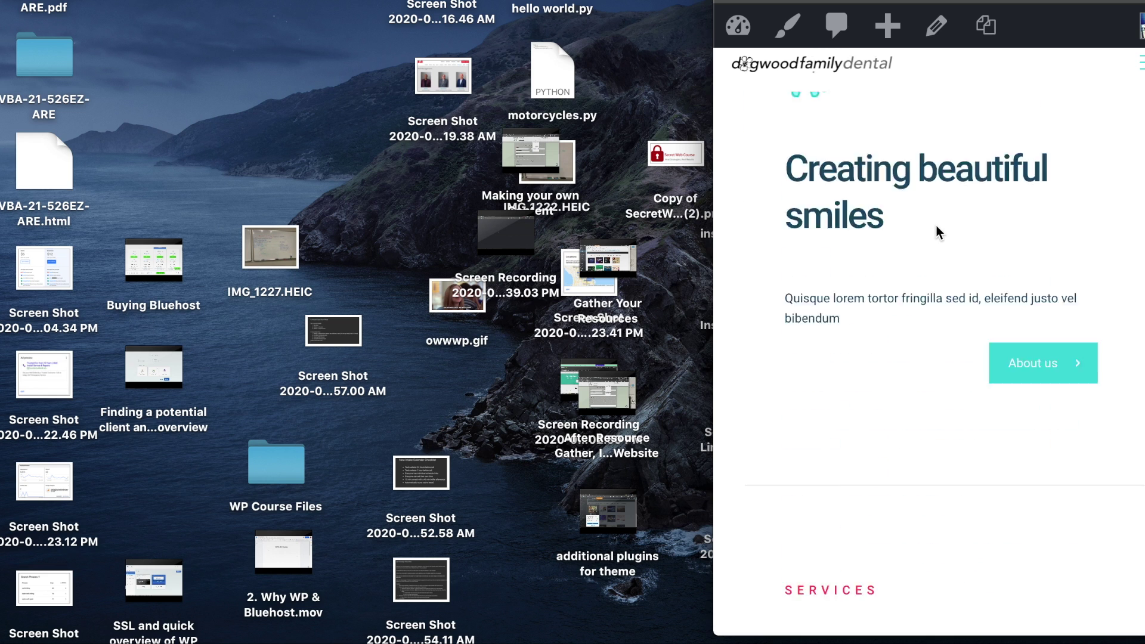
scroll(944, 229, "down", 12)
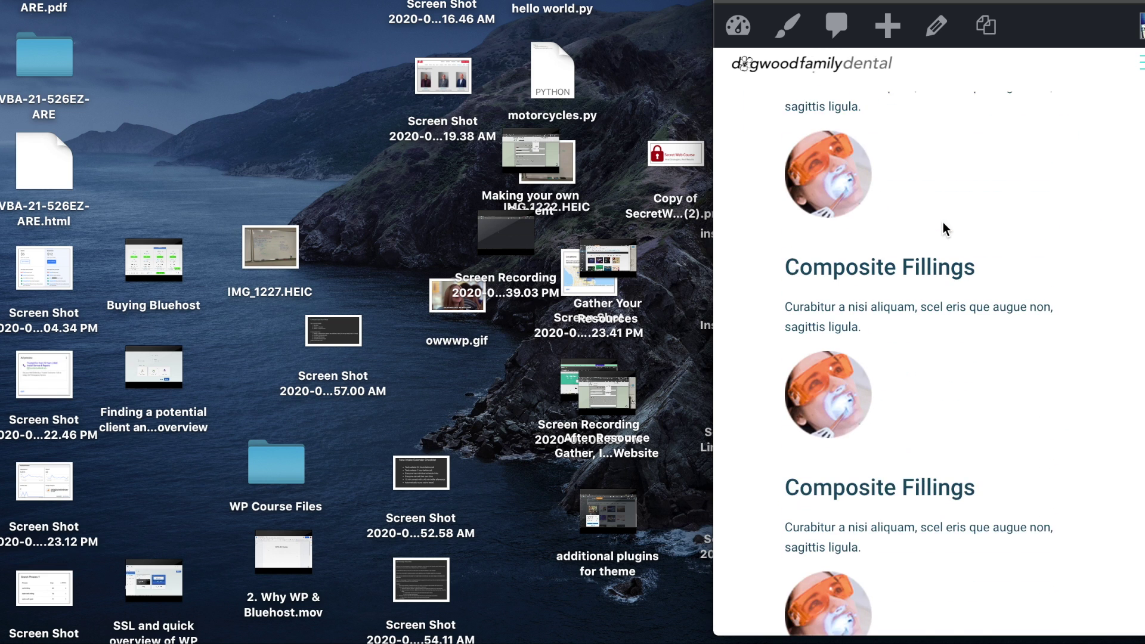
scroll(944, 230, "down", 8)
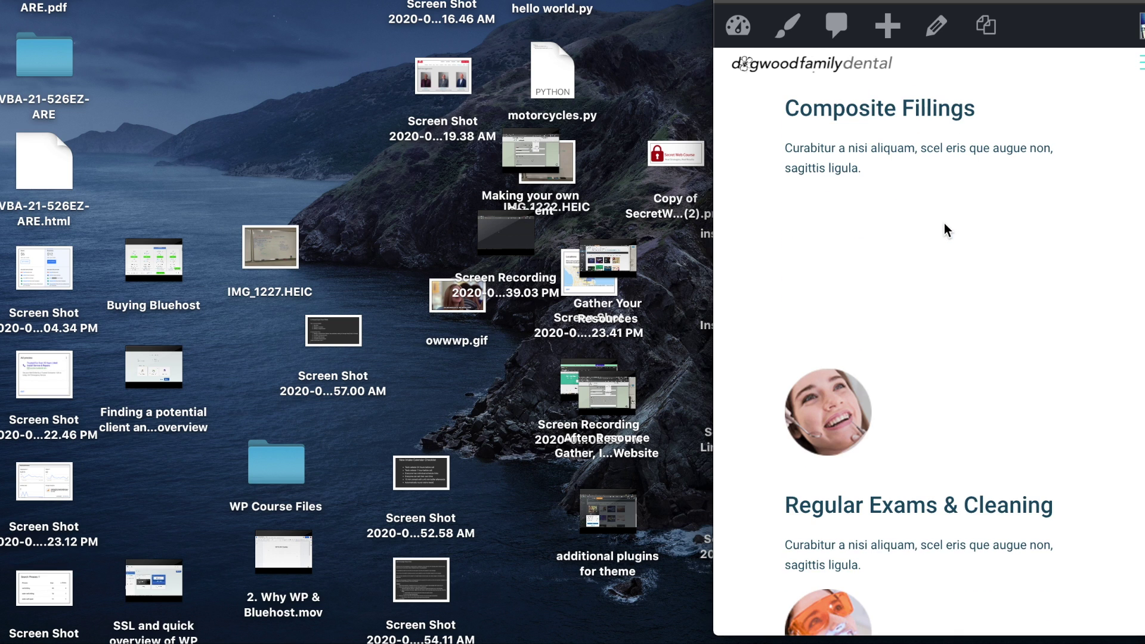
scroll(944, 230, "down", 10)
scroll(943, 223, "up", 10)
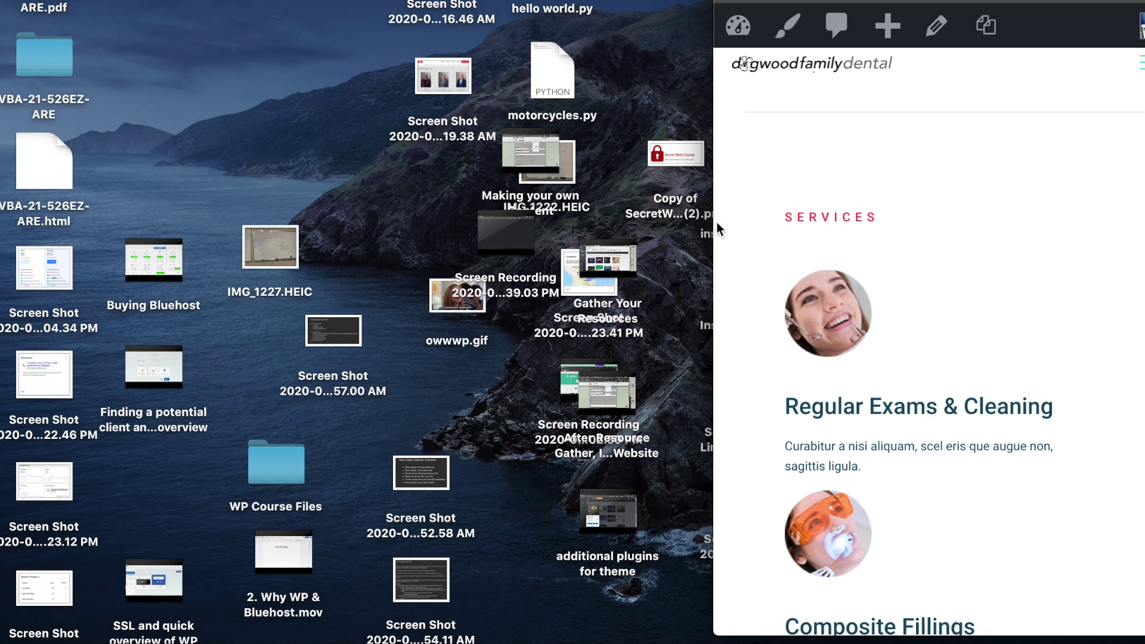
left_click_drag(715, 215, 1, 202)
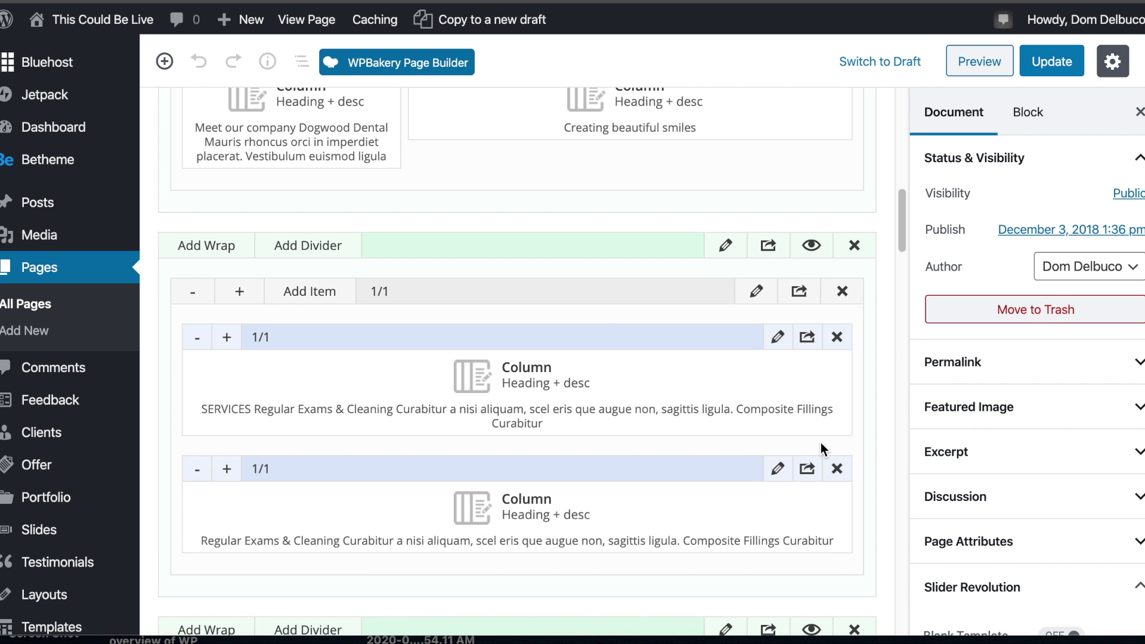
- Replace the second Services column with a duplicate of the first, and update the homepage
left_click(835, 469)
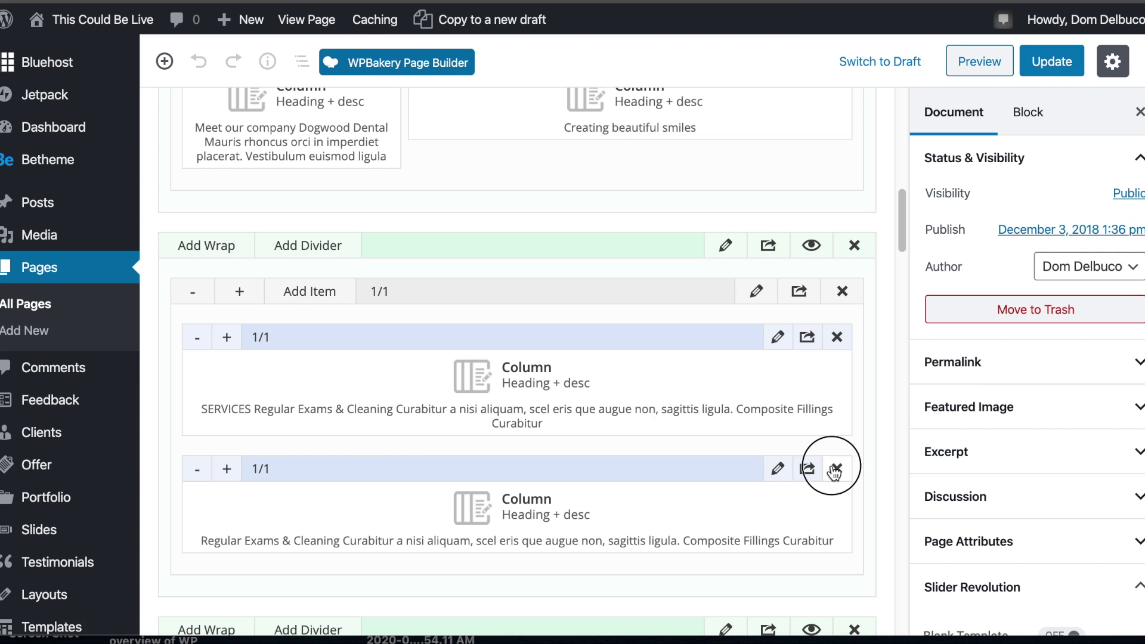
left_click(752, 82)
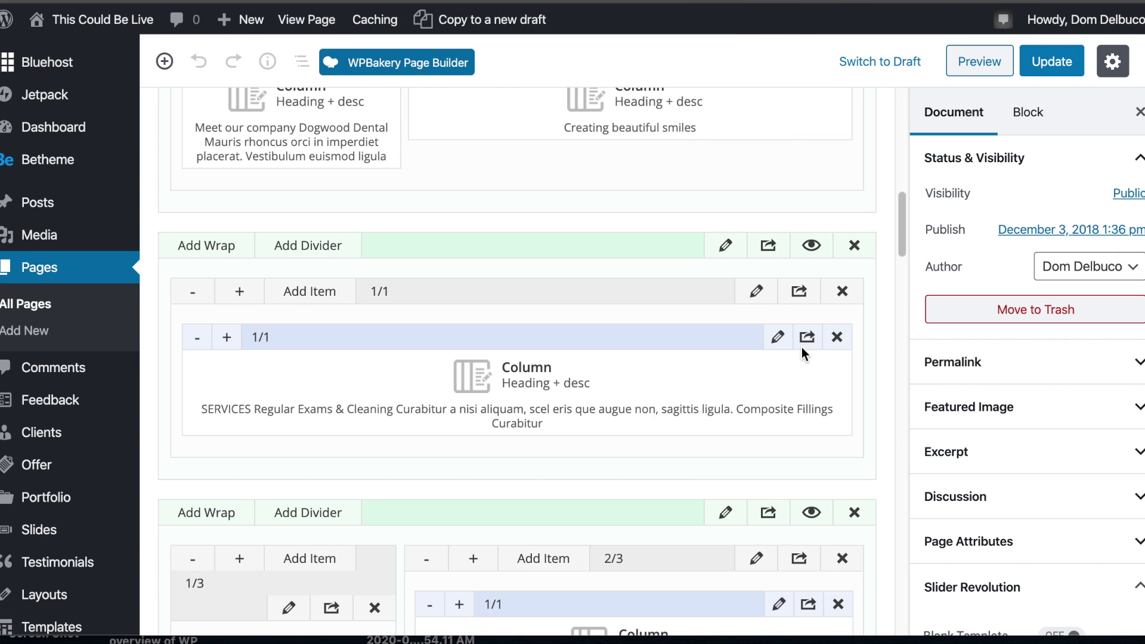
left_click(806, 340)
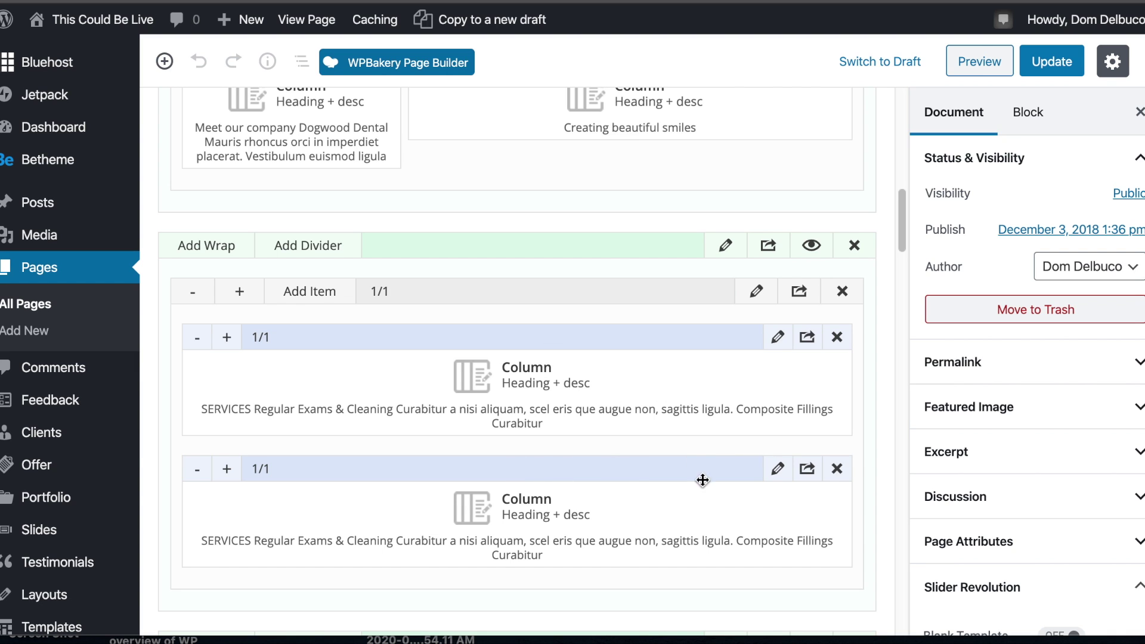
left_click(1051, 62)
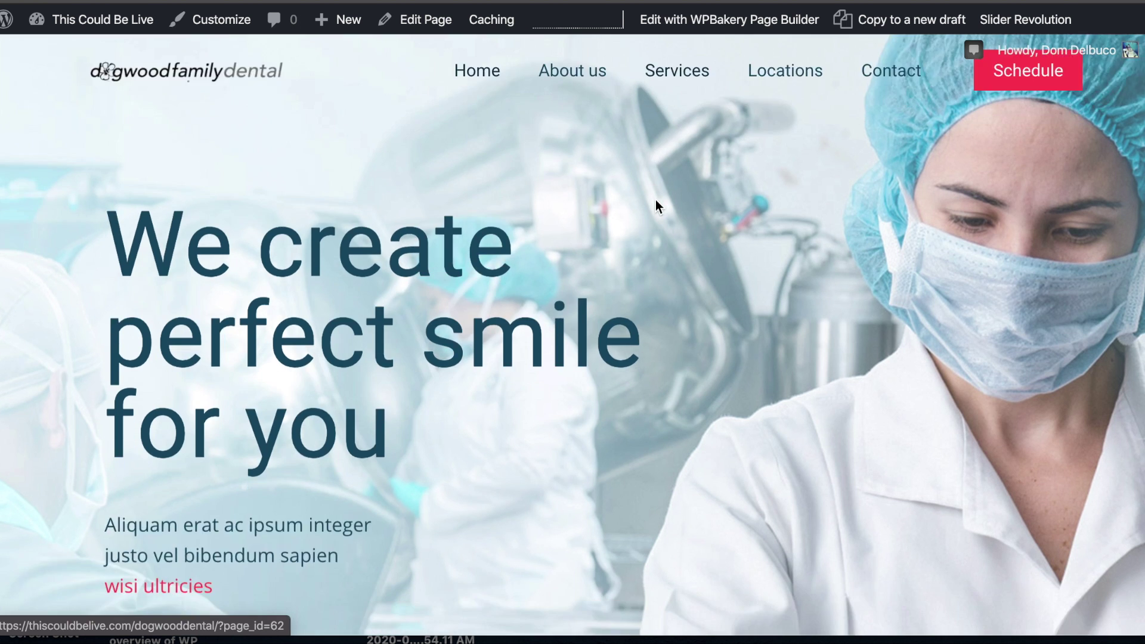
- Review both Services rows on the updated homepage and compare them with the Procedures list on the existing dental website
scroll(656, 199, "down", 15)
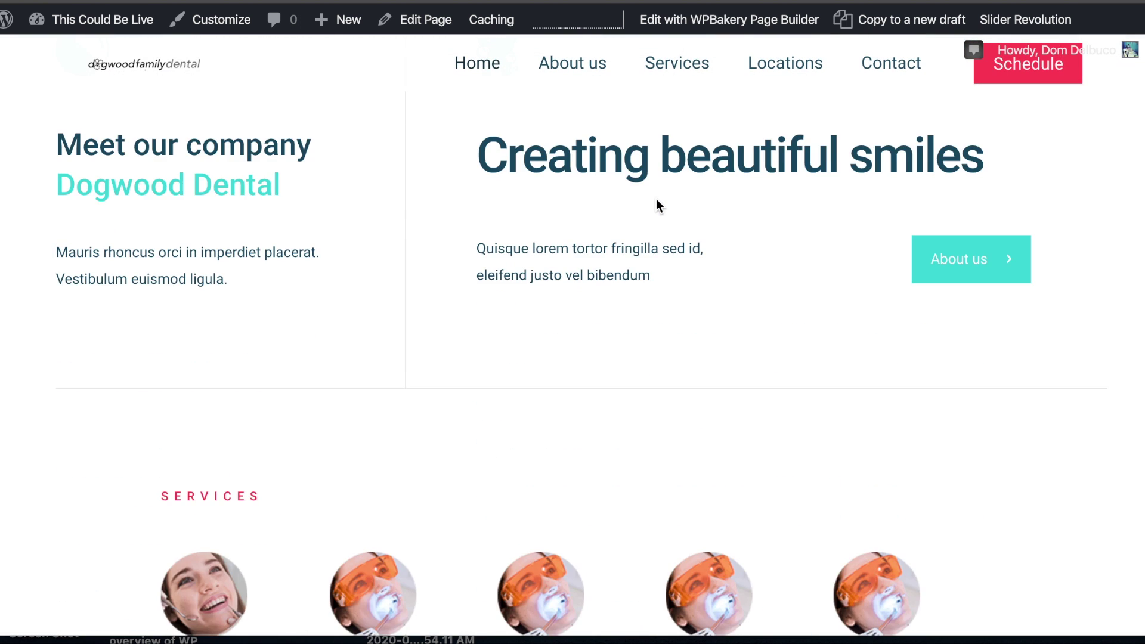
scroll(656, 200, "up", 4)
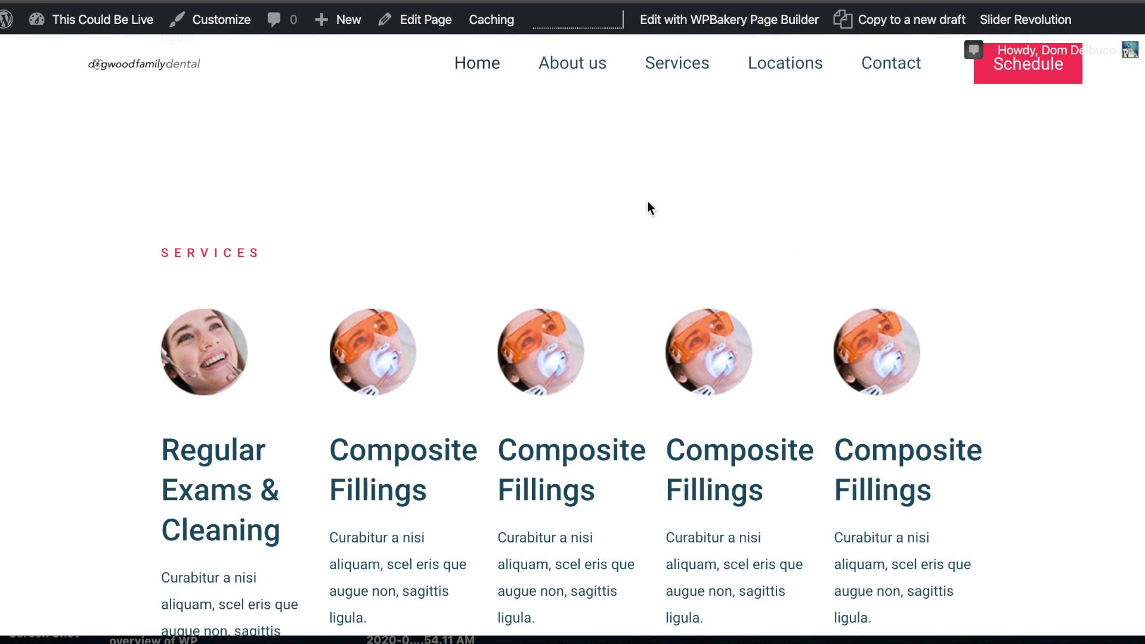
double_click(255, 252)
left_click(322, 262)
scroll(537, 202, "up", 3)
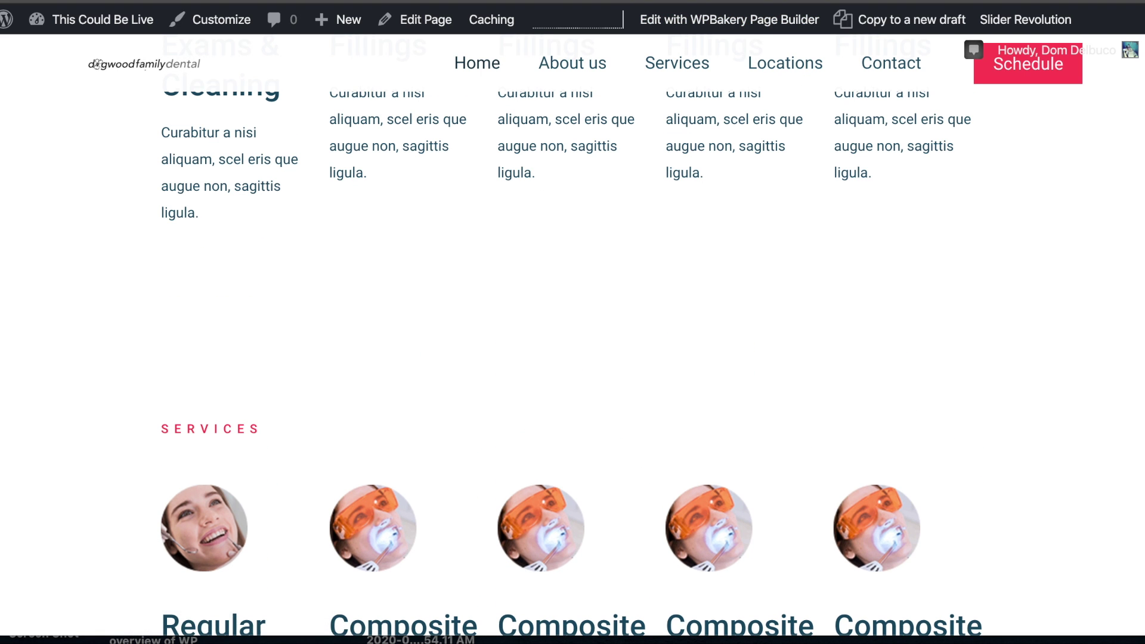
scroll(602, 239, "down", 5)
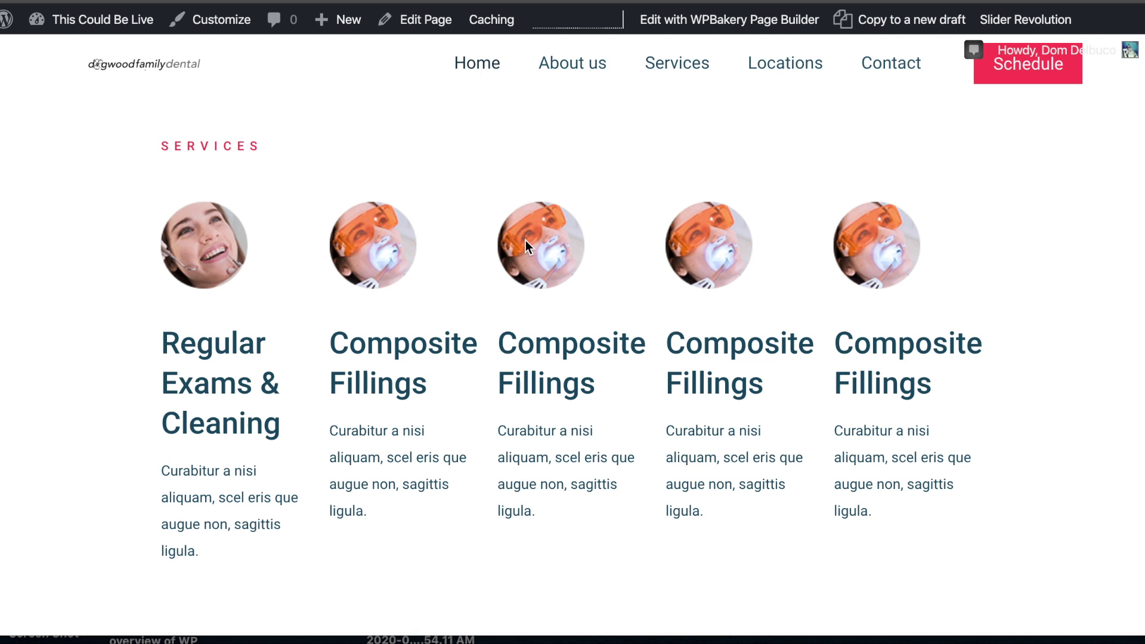
key("ctrl+Tab")
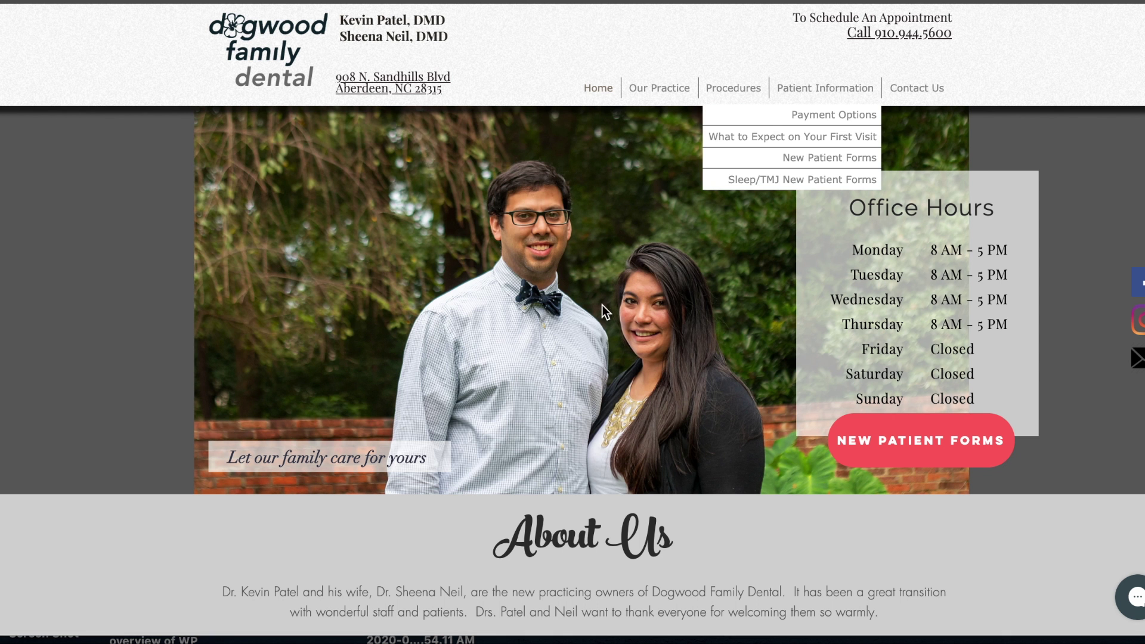
mouse_move(730, 95)
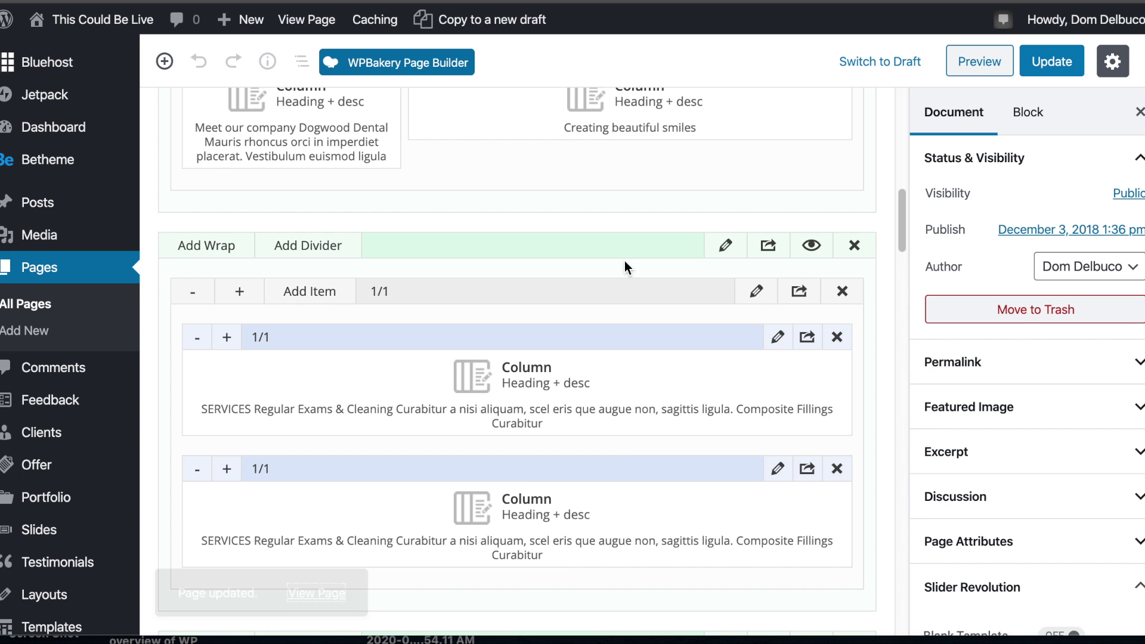
- Hide the section containing the "Request an appointment" and "Above and beyond for your comfort" columns
scroll(582, 212, "down", 4)
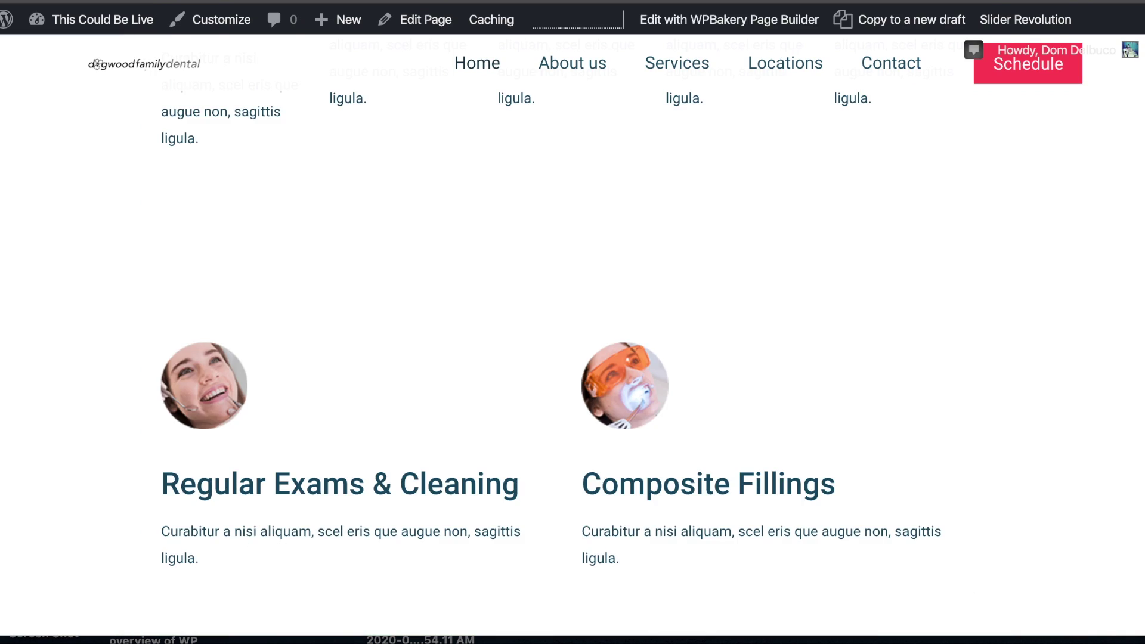
scroll(680, 270, "down", 5)
scroll(682, 262, "down", 1)
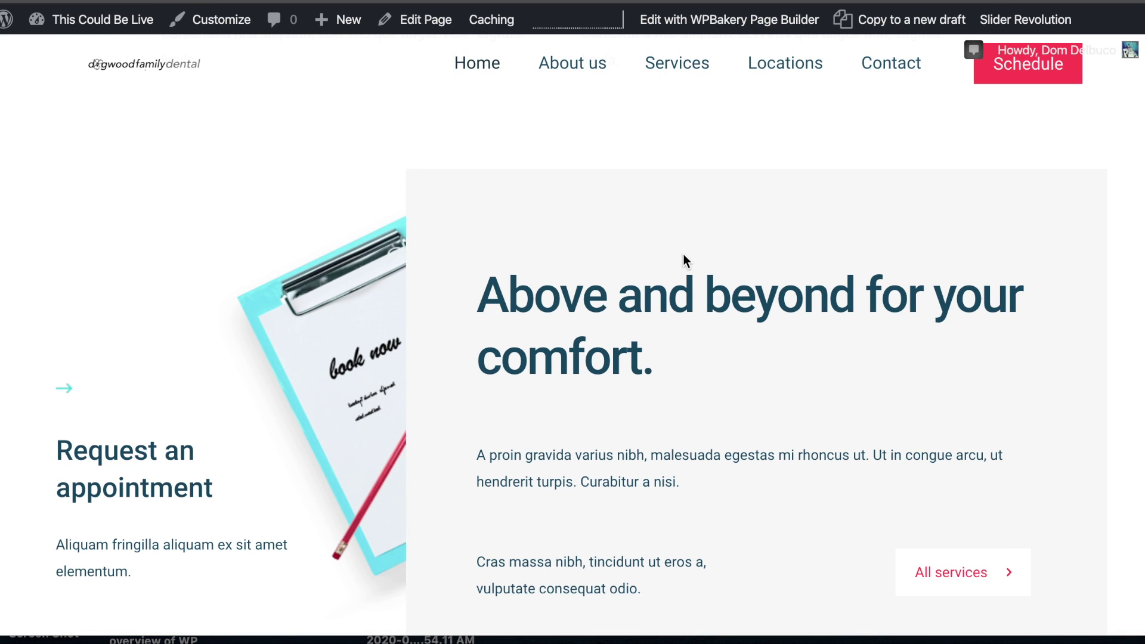
scroll(603, 256, "down", 1)
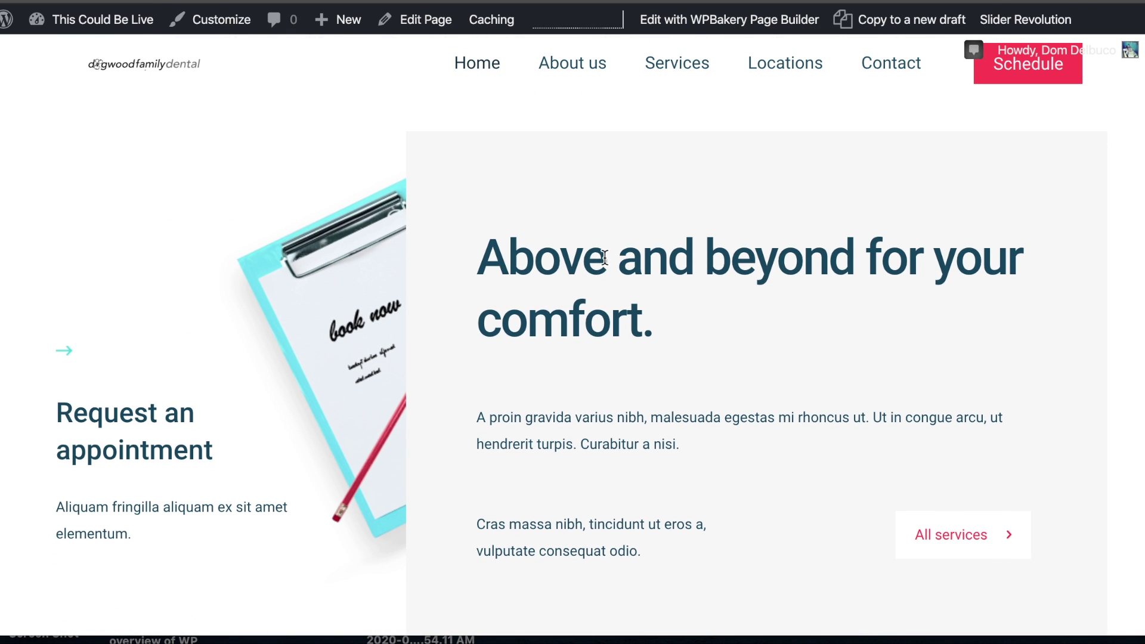
scroll(406, 317, "down", 2)
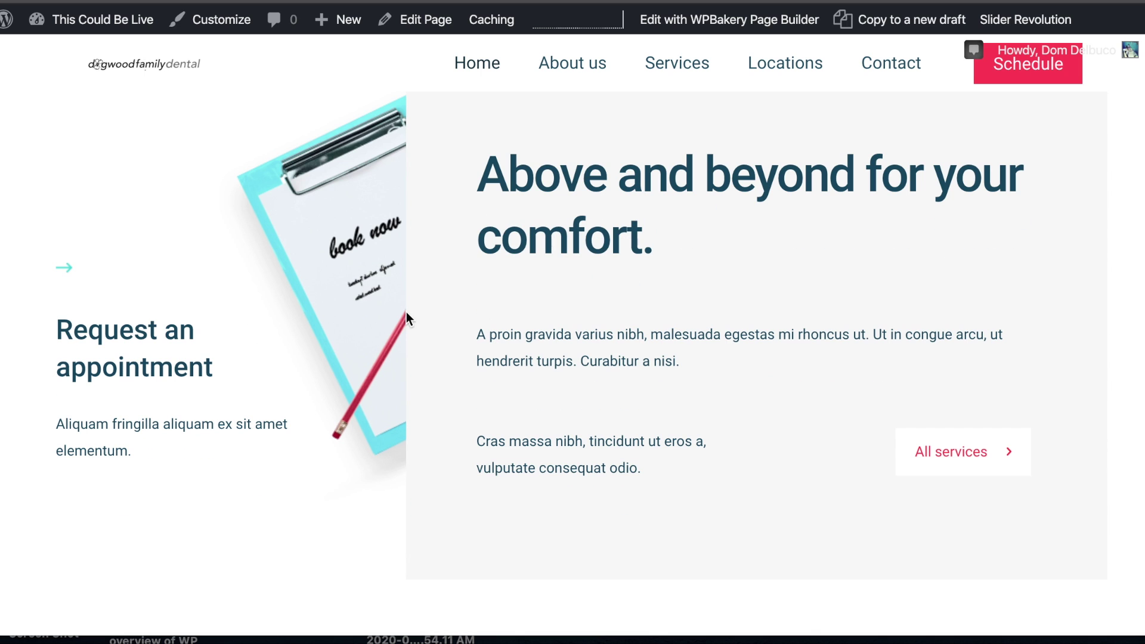
scroll(426, 357, "down", 6)
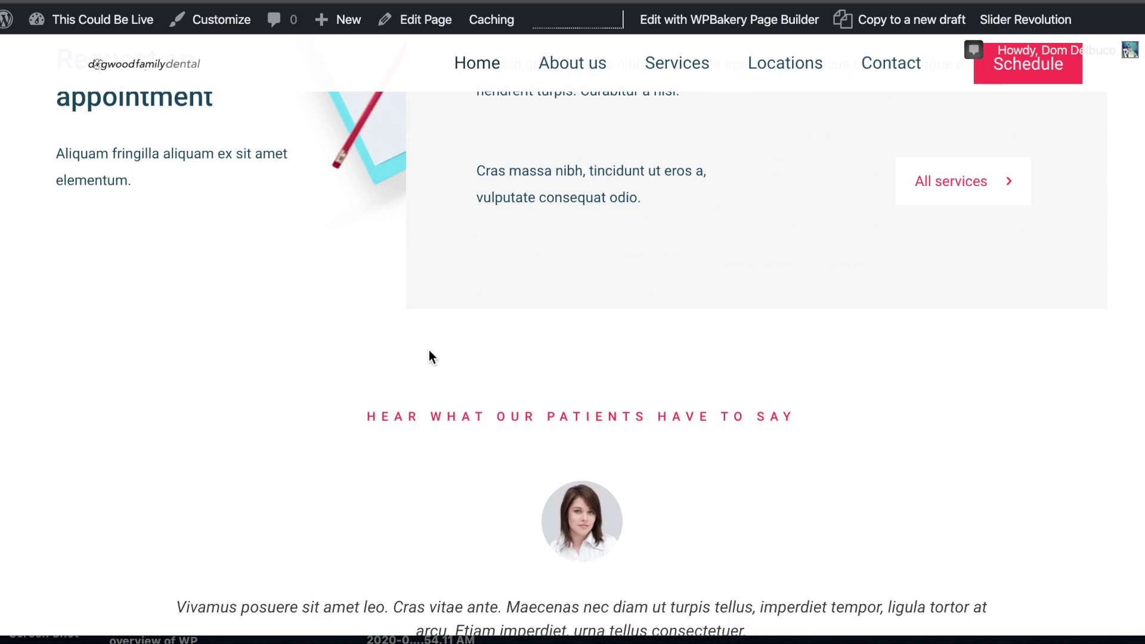
scroll(452, 339, "up", 4)
scroll(522, 228, "up", 3)
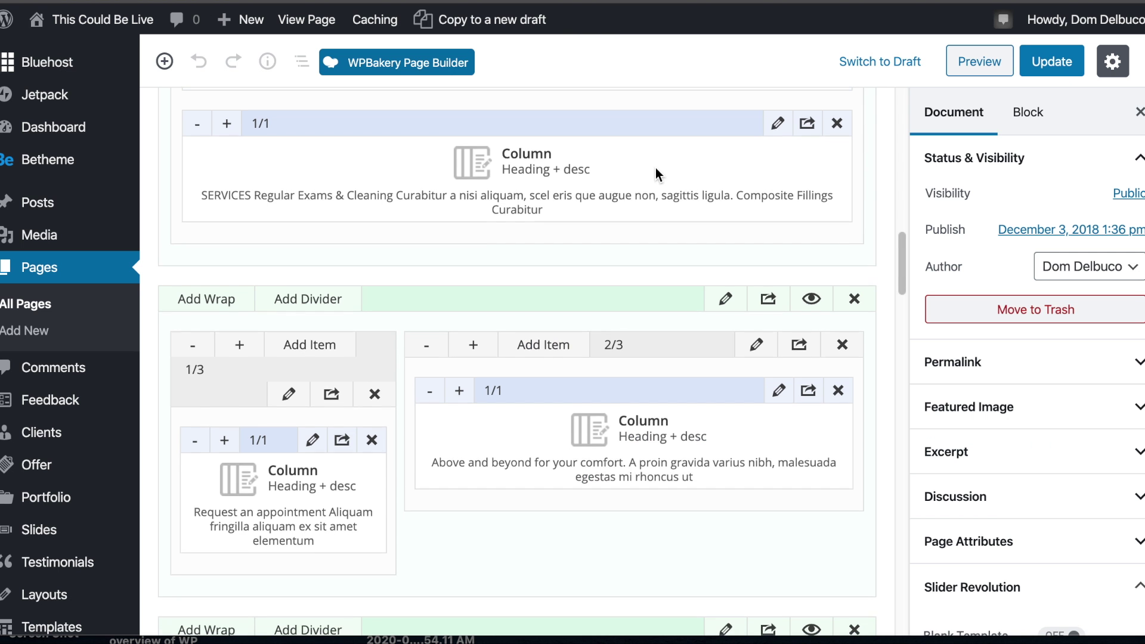
scroll(654, 173, "down", 1)
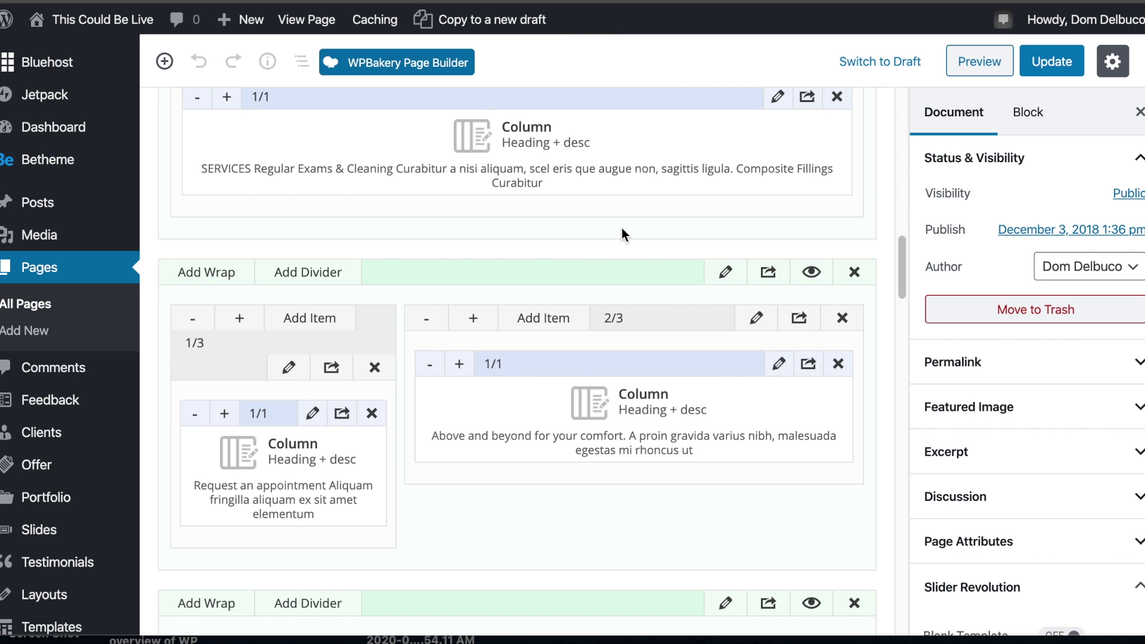
scroll(590, 263, "up", 3)
scroll(590, 263, "down", 3)
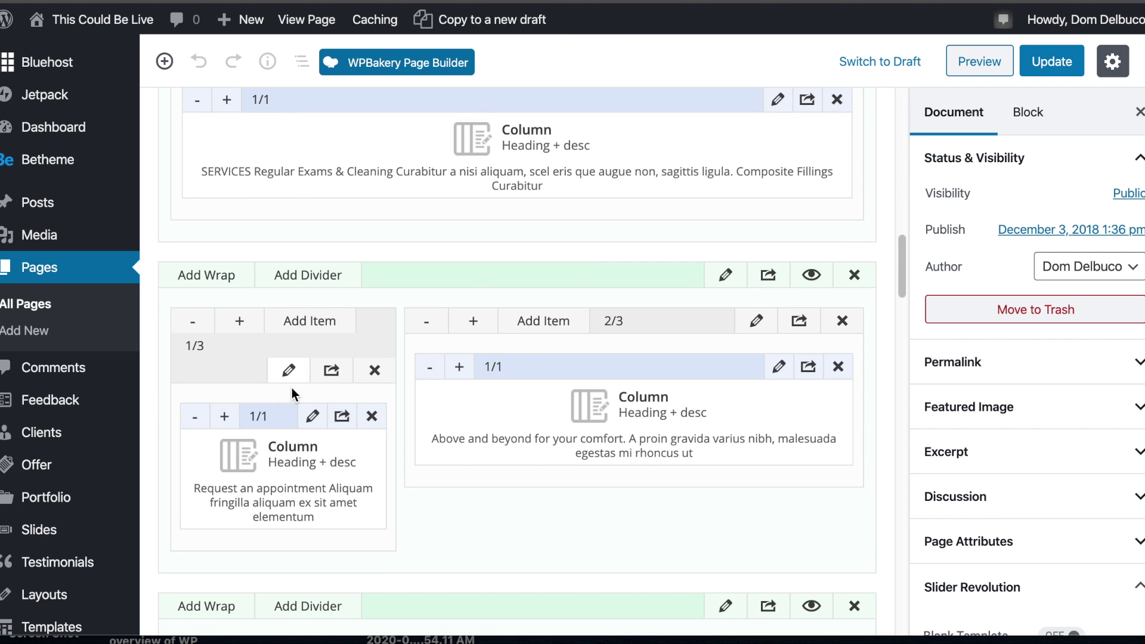
left_click(812, 280)
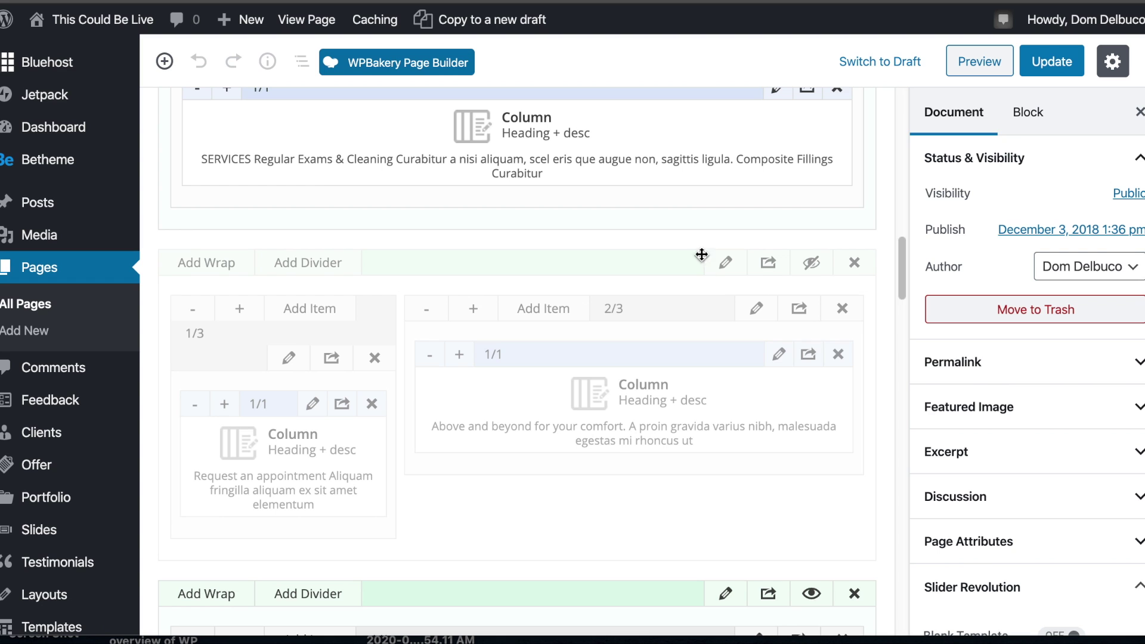
- Compare the remaining sections in the builder and on the homepage, including the third patient testimonial and the locations block
scroll(682, 266, "down", 1)
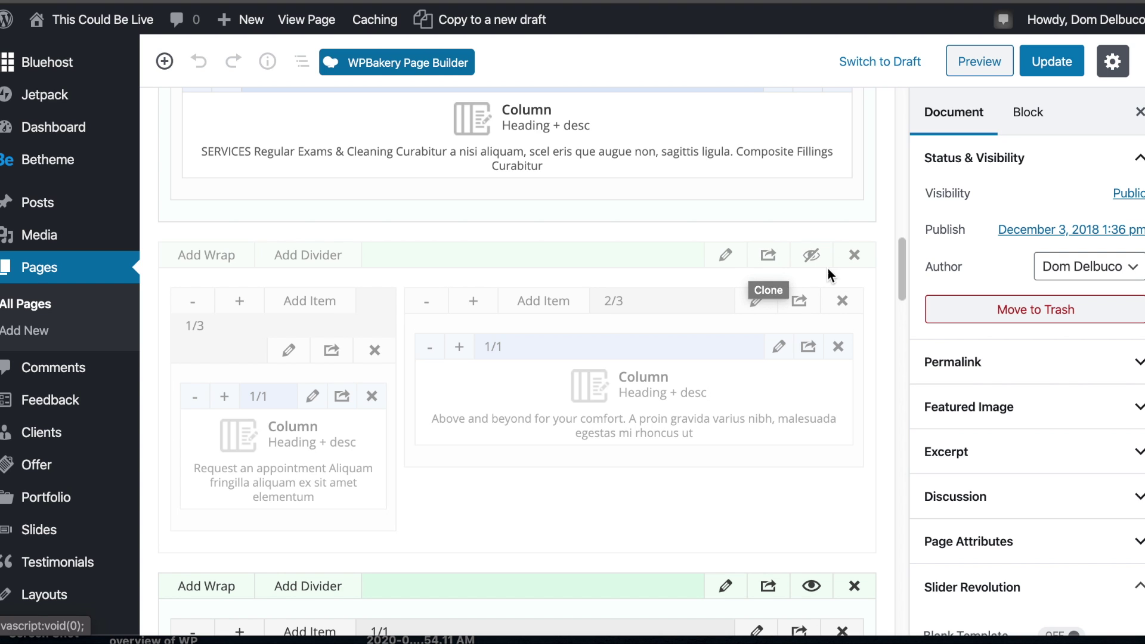
scroll(545, 384, "down", 8)
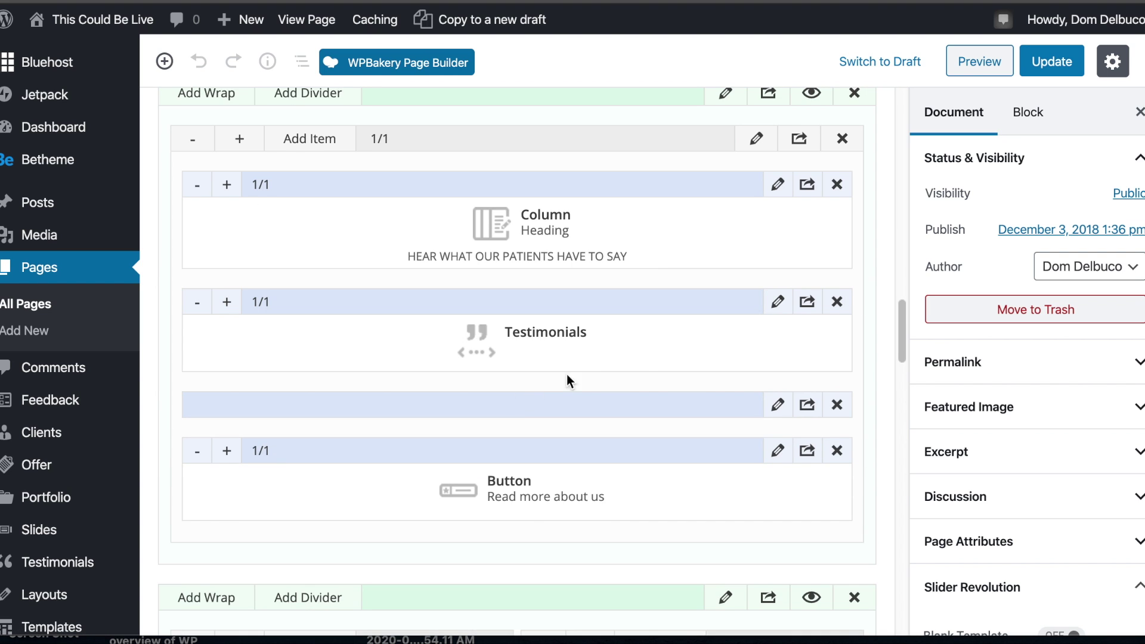
scroll(654, 264, "up", 1)
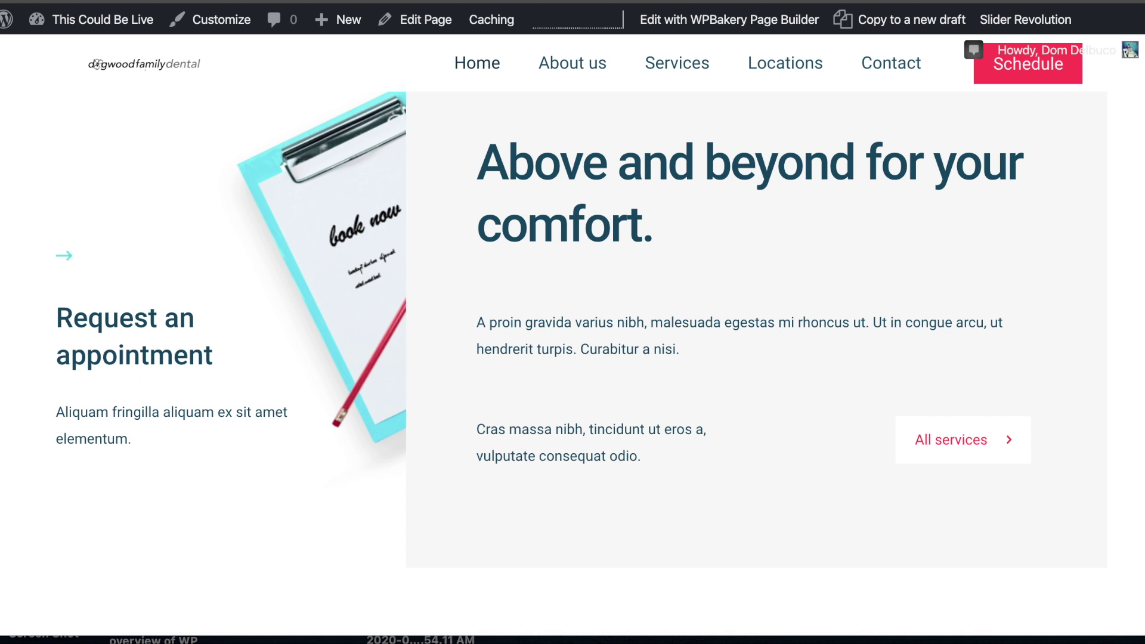
scroll(620, 279, "down", 10)
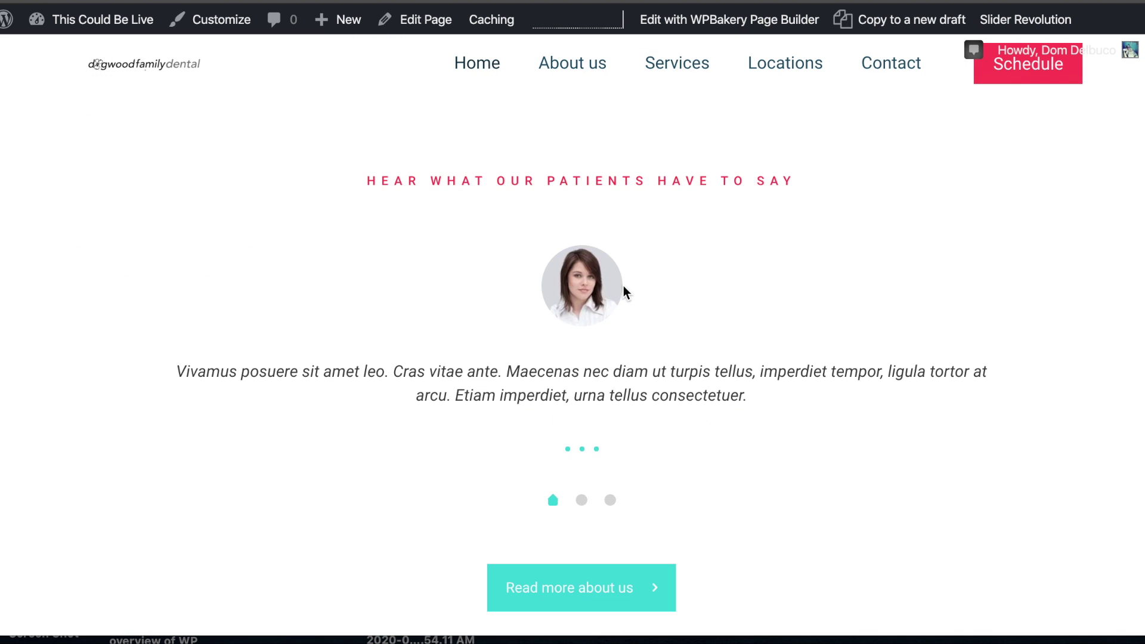
left_click(610, 500)
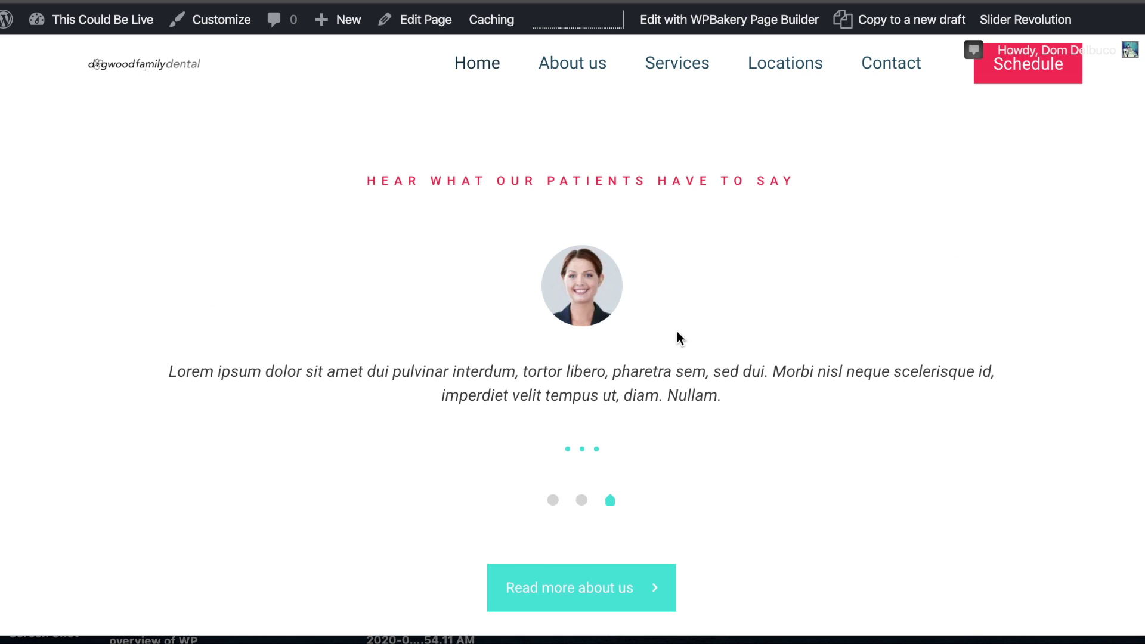
scroll(679, 322, "down", 4)
scroll(674, 325, "down", 4)
scroll(673, 325, "down", 4)
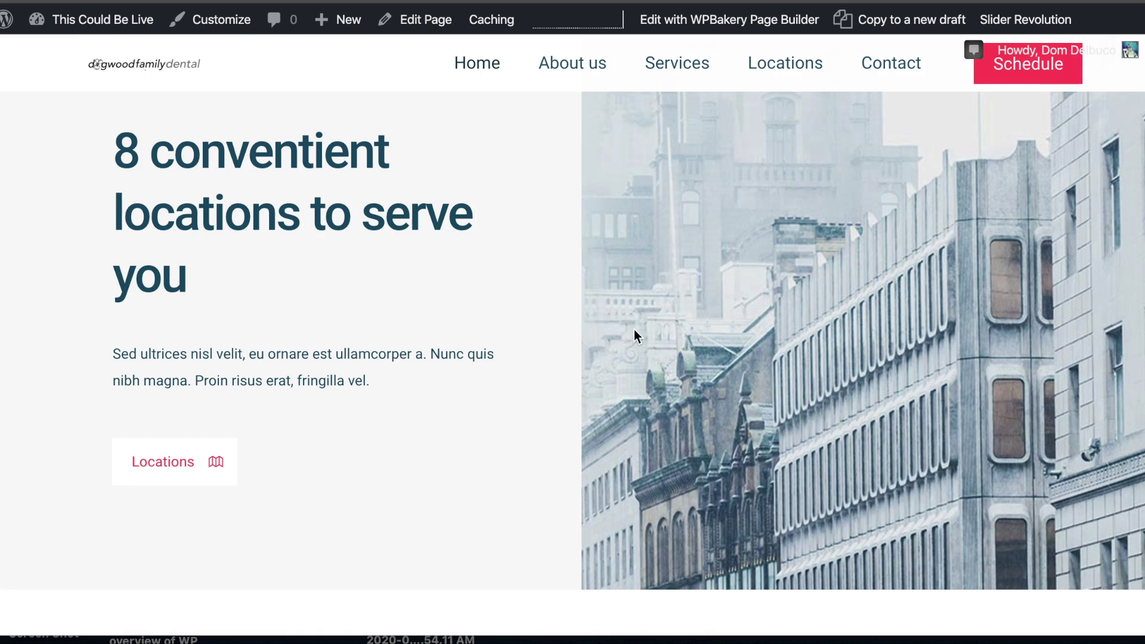
scroll(704, 351, "up", 2)
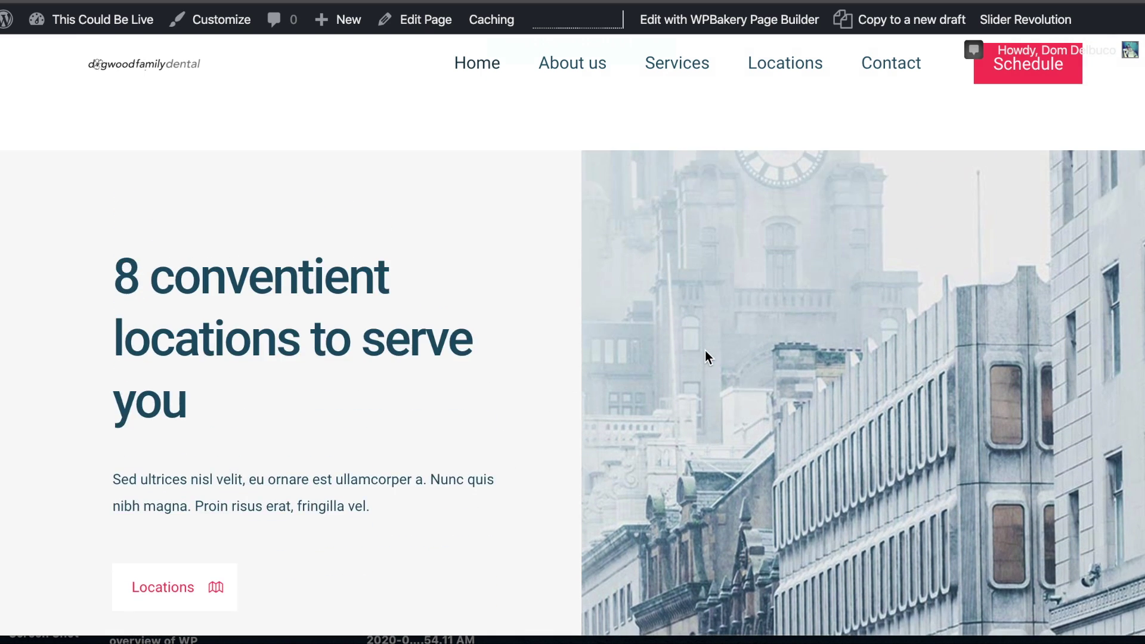
scroll(705, 352, "down", 9)
scroll(705, 352, "up", 9)
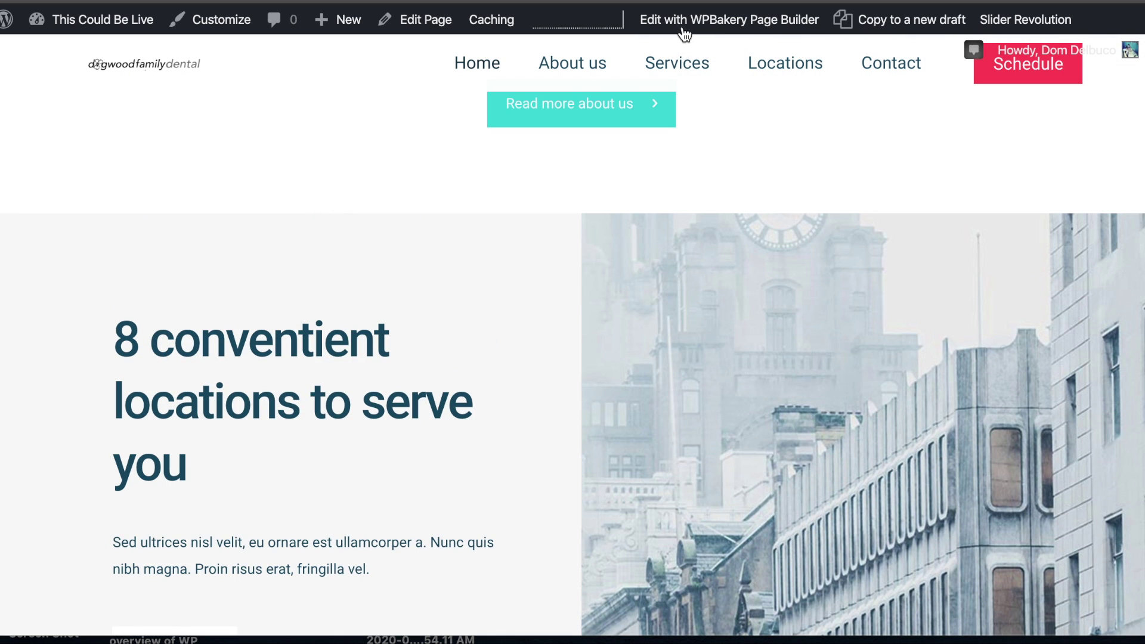
- Hide the section containing the "8 conventient locations to serve you" column and update the page
scroll(685, 72, "down", 1)
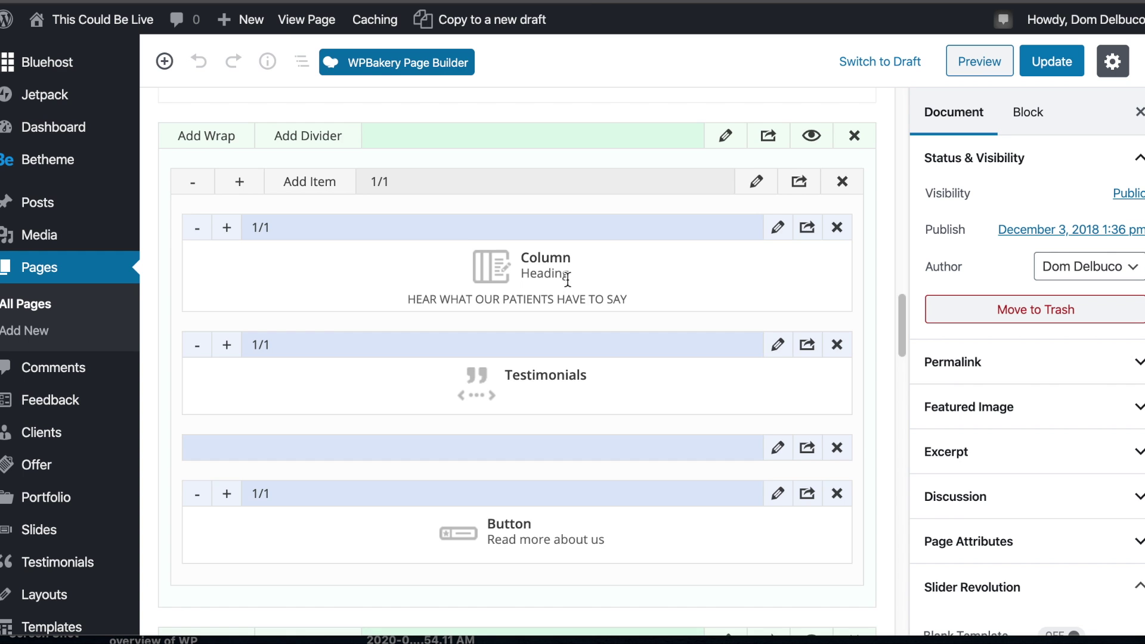
scroll(569, 290, "down", 8)
scroll(656, 268, "up", 1)
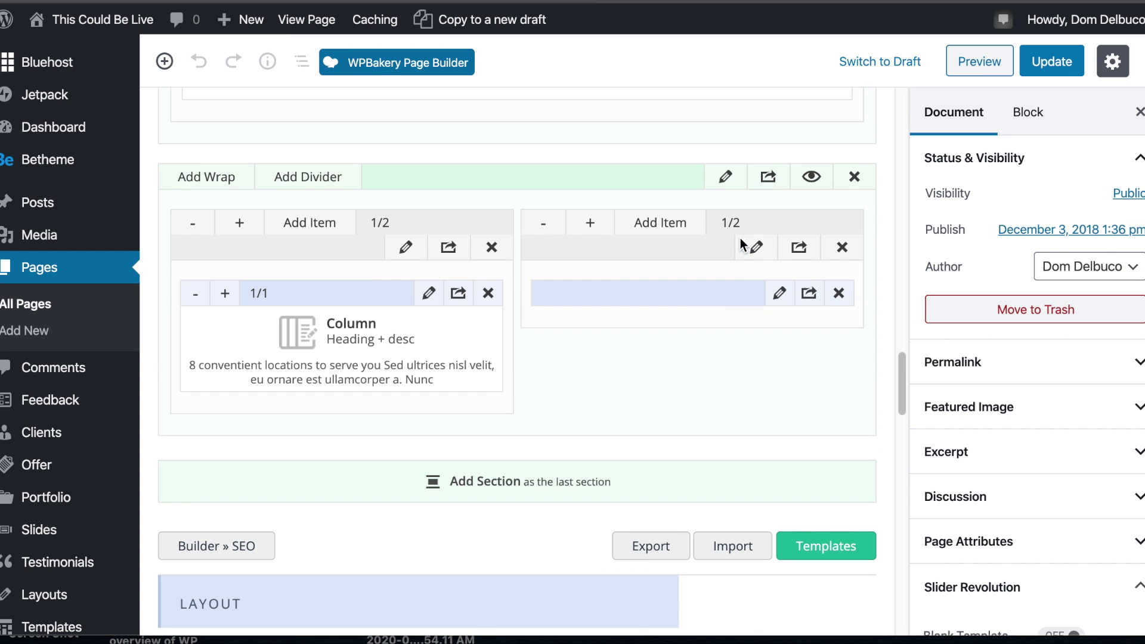
left_click(809, 177)
left_click(1054, 62)
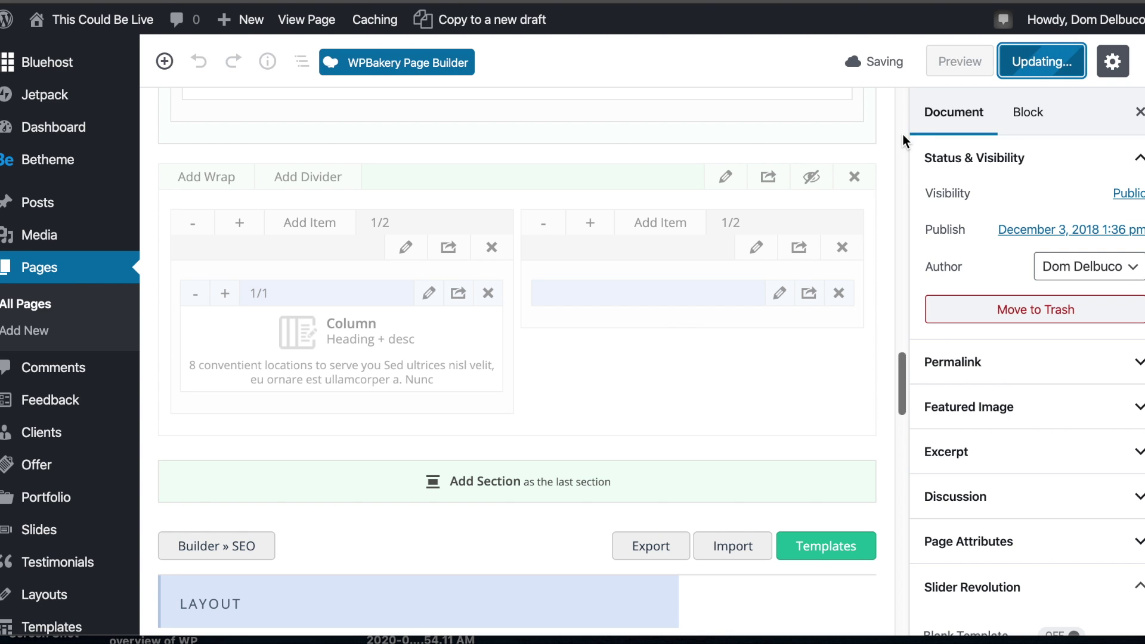
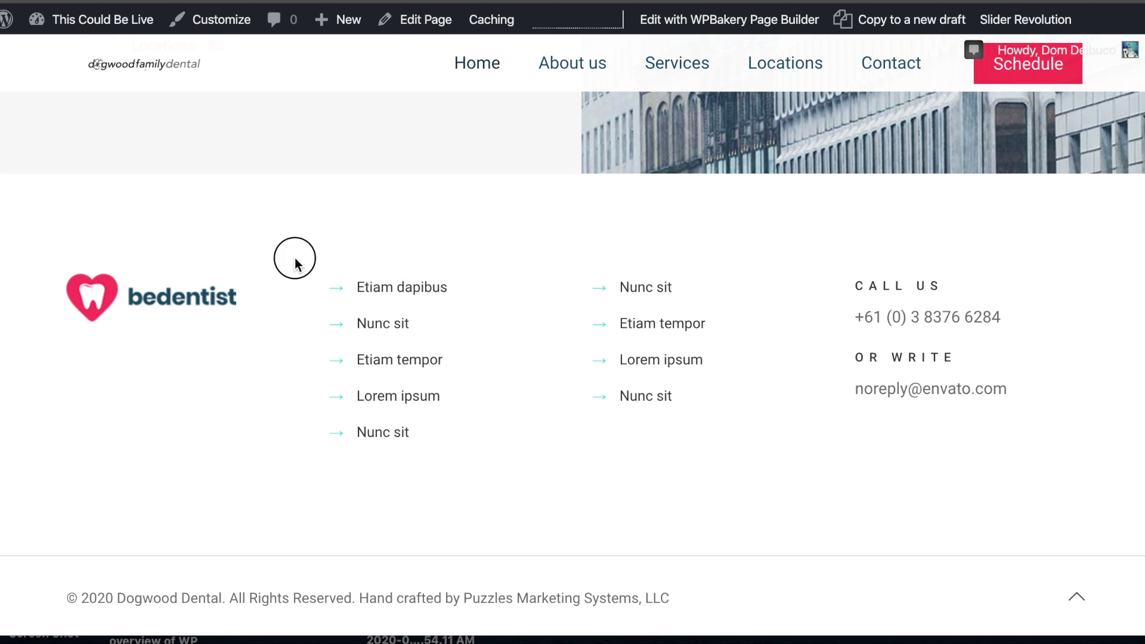
- Look over the homepage footer's columns, and open the Custom HTML widget of Footer #1 in the site's widget settings
left_click_drag(293, 255, 528, 361)
left_click(536, 455)
left_click_drag(365, 481, 690, 401)
left_click(728, 421)
scroll(770, 332, "up", 1)
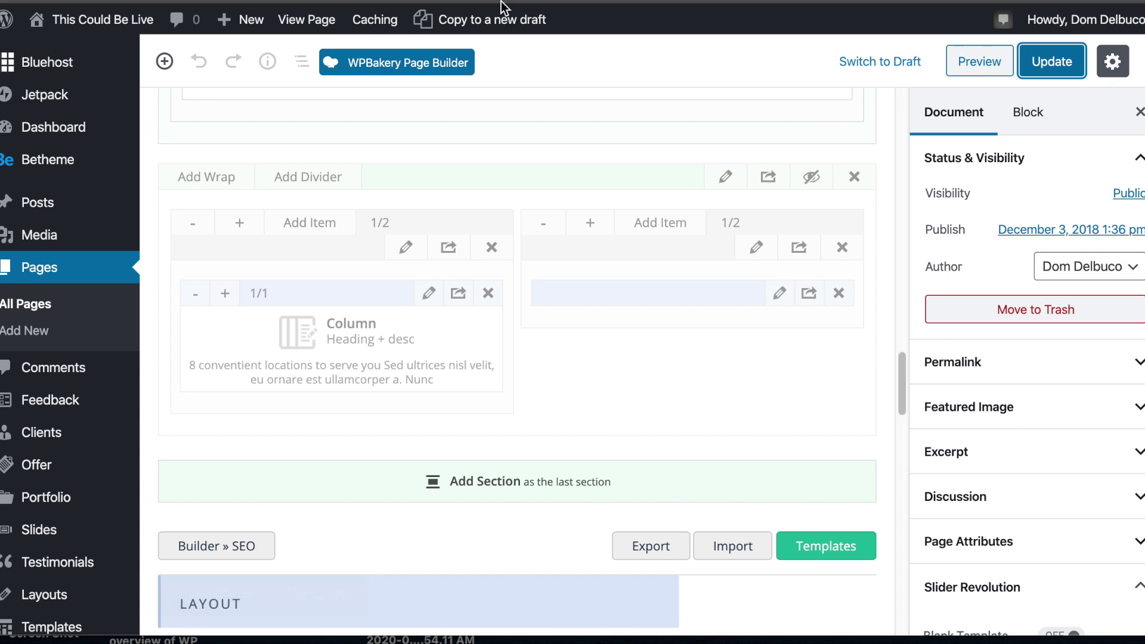
scroll(102, 301, "down", 3)
scroll(95, 437, "down", 3)
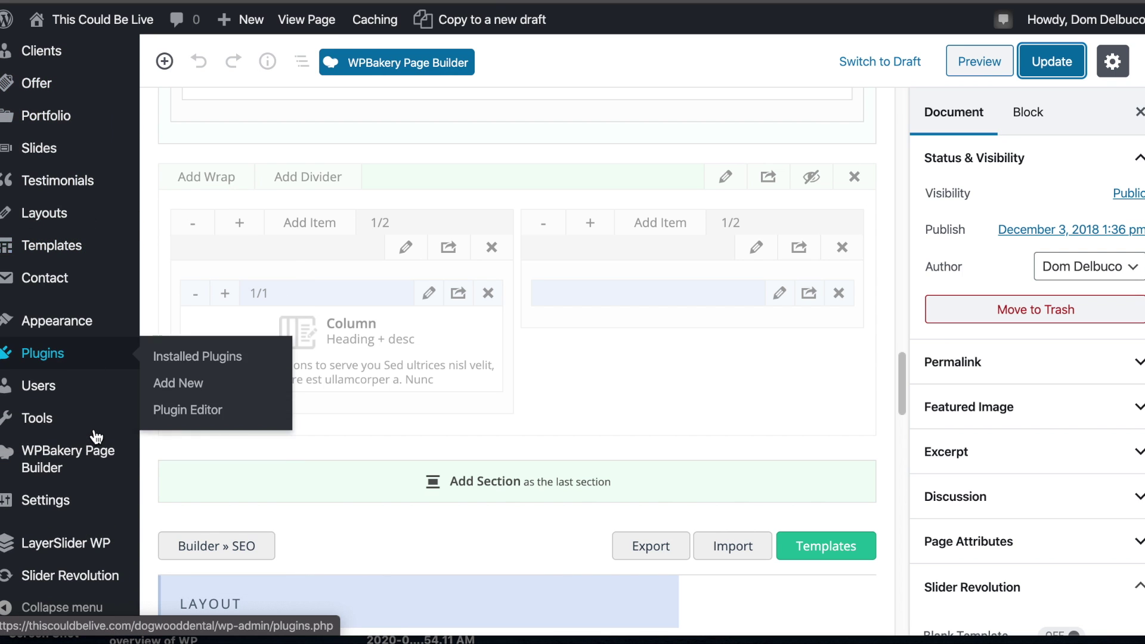
mouse_move(129, 331)
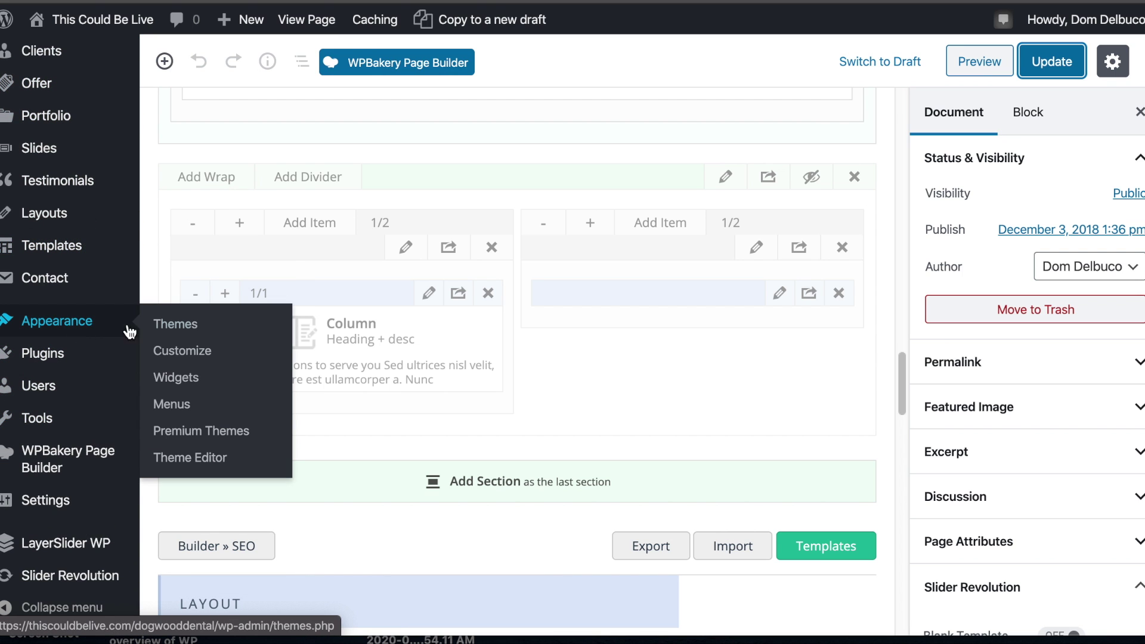
left_click(190, 384)
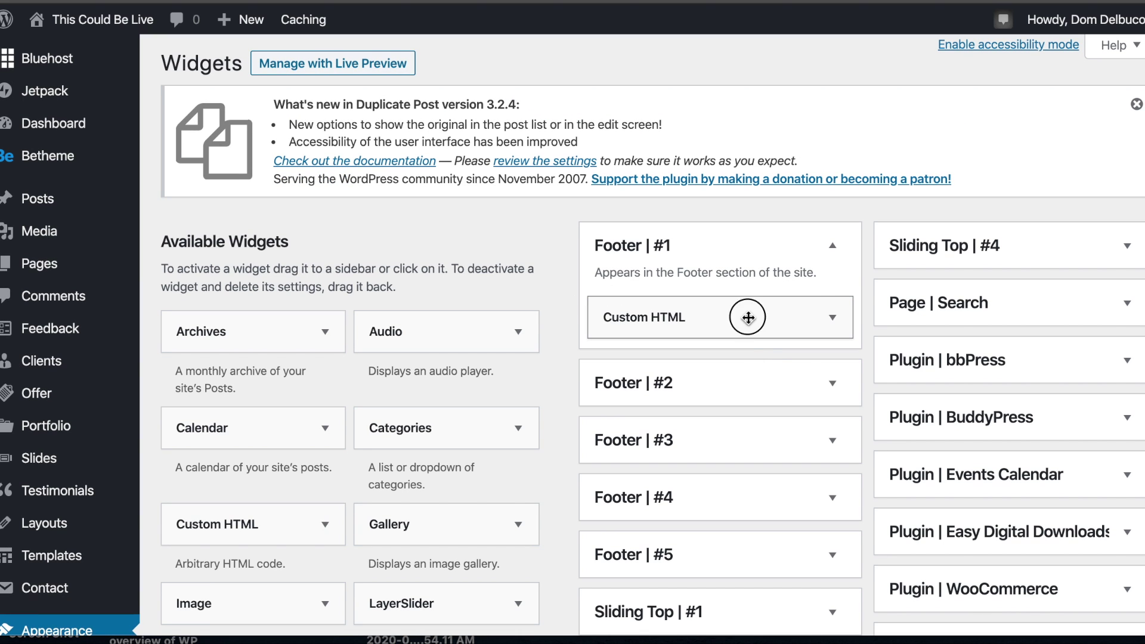
left_click(748, 317)
scroll(721, 387, "down", 1)
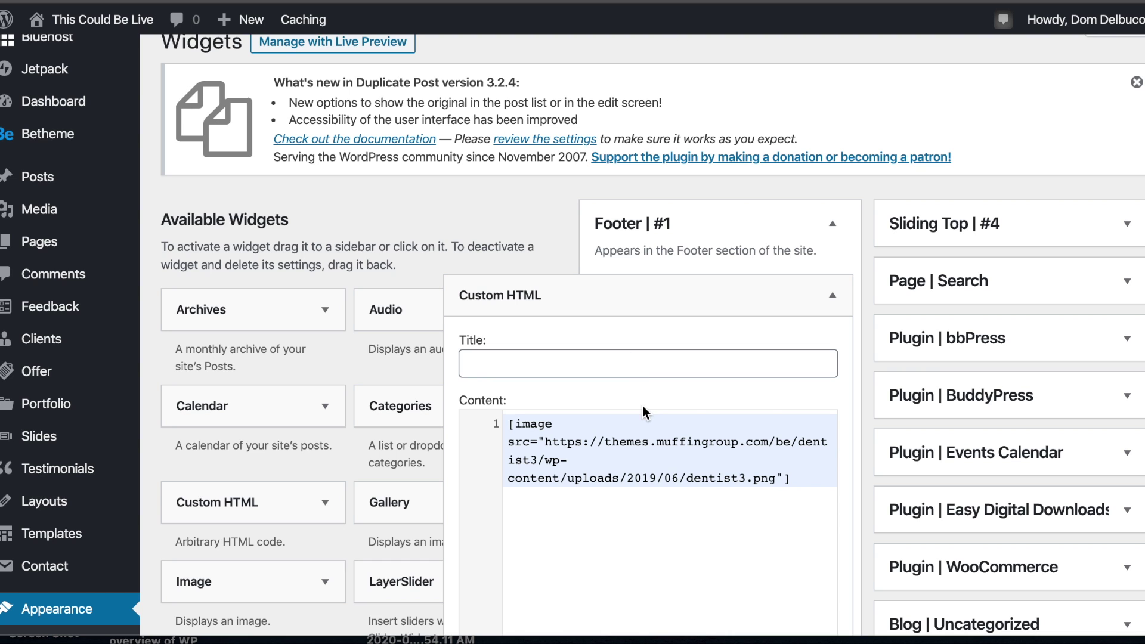
- Copy the link of the stacked Dogwood Family Dental logo, output-onlinepngtools.png, from the media library and return to the widgets
left_click(705, 467)
left_click(765, 482)
mouse_move(80, 216)
key("ctrl+Tab")
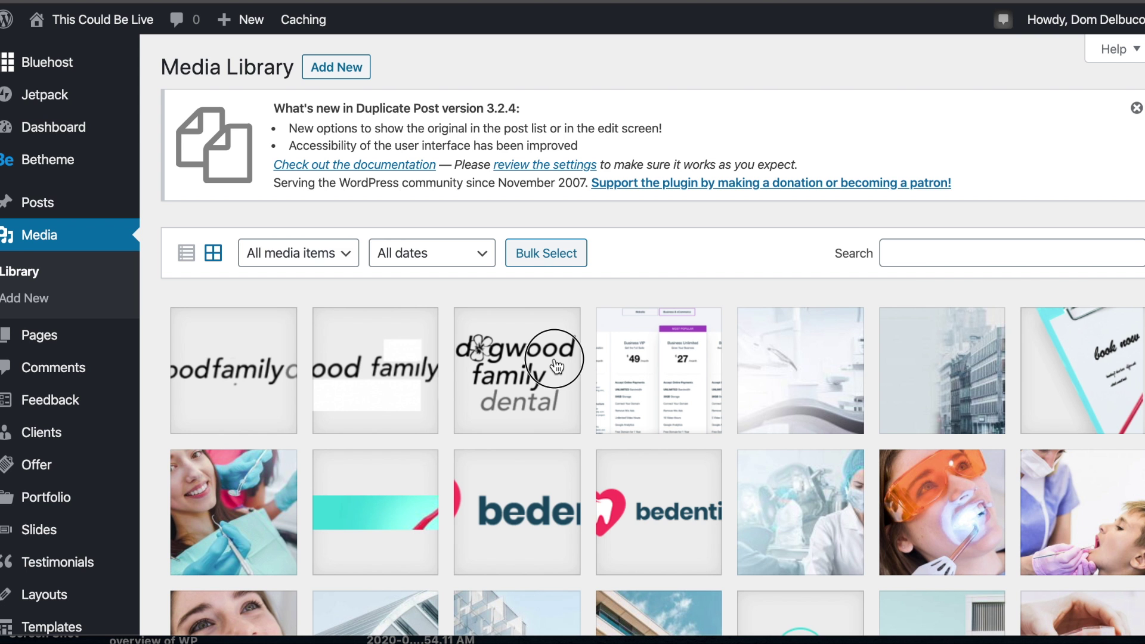
left_click(552, 360)
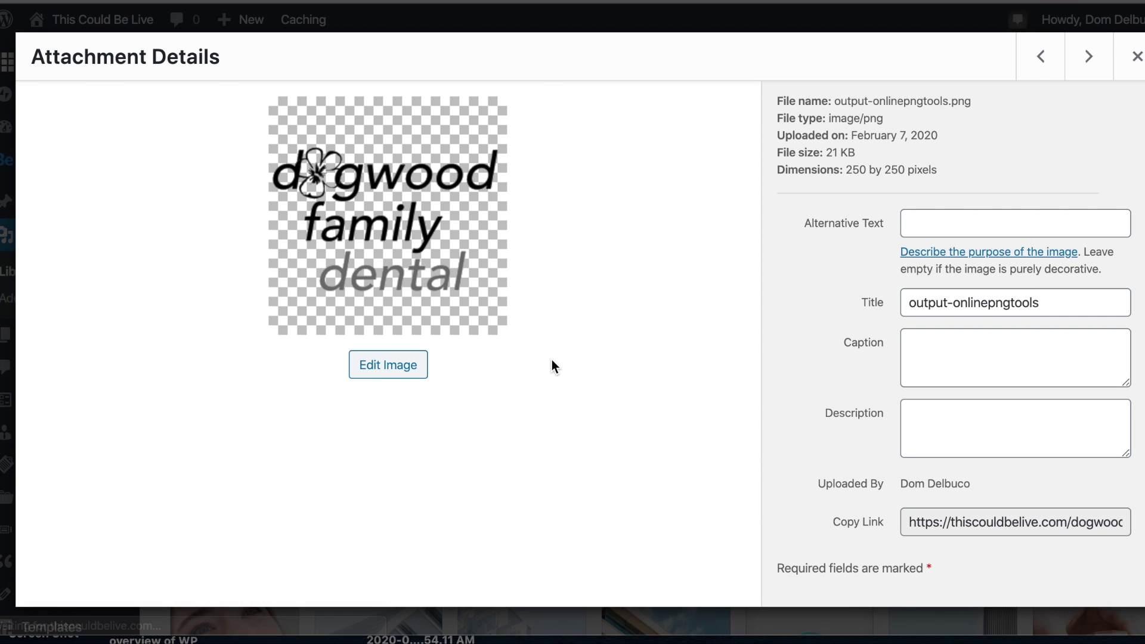
left_click(972, 524)
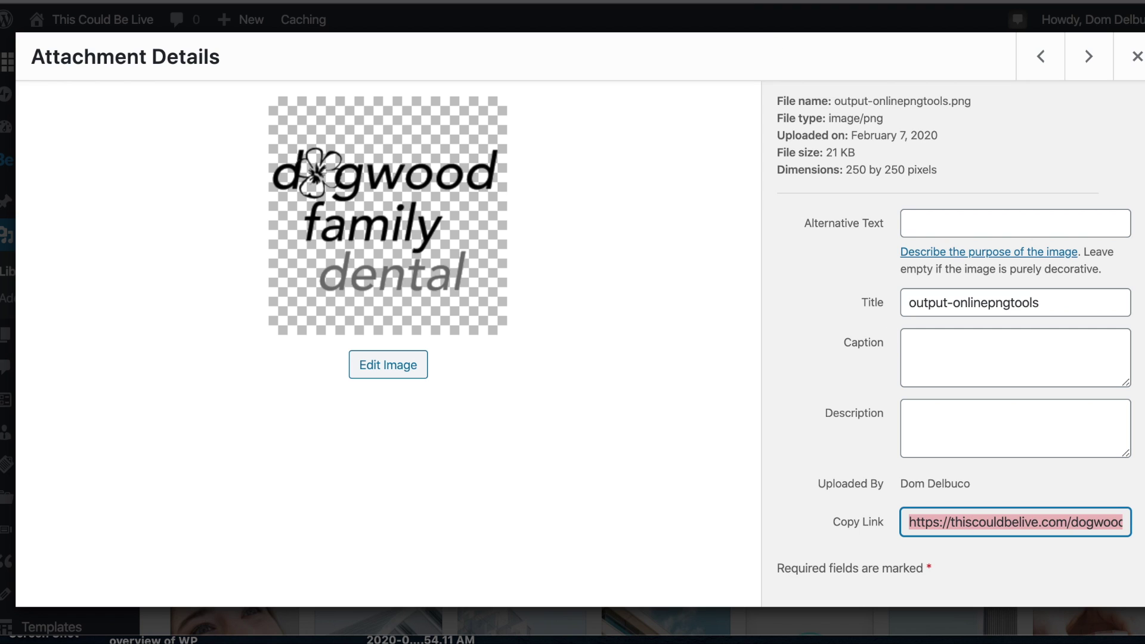
left_click(596, 1)
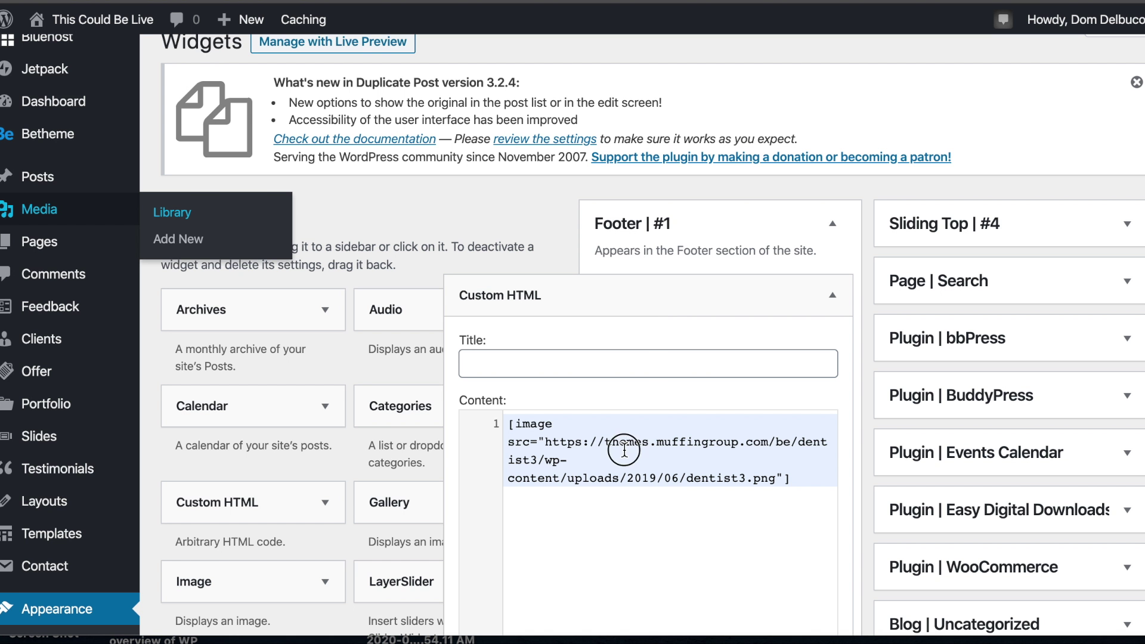
- Replace the image source URL in Footer #1's Custom HTML widget with the output-onlinepngtools.png link, and collapse the widget
left_click_drag(548, 442, 771, 470)
type("https://thiscouldbelive.com/dogwooddental/wp-content/uploads/2020/02/output-onlinepngtools.png")
left_click(717, 492)
scroll(737, 296, "down", 1)
left_click(737, 280)
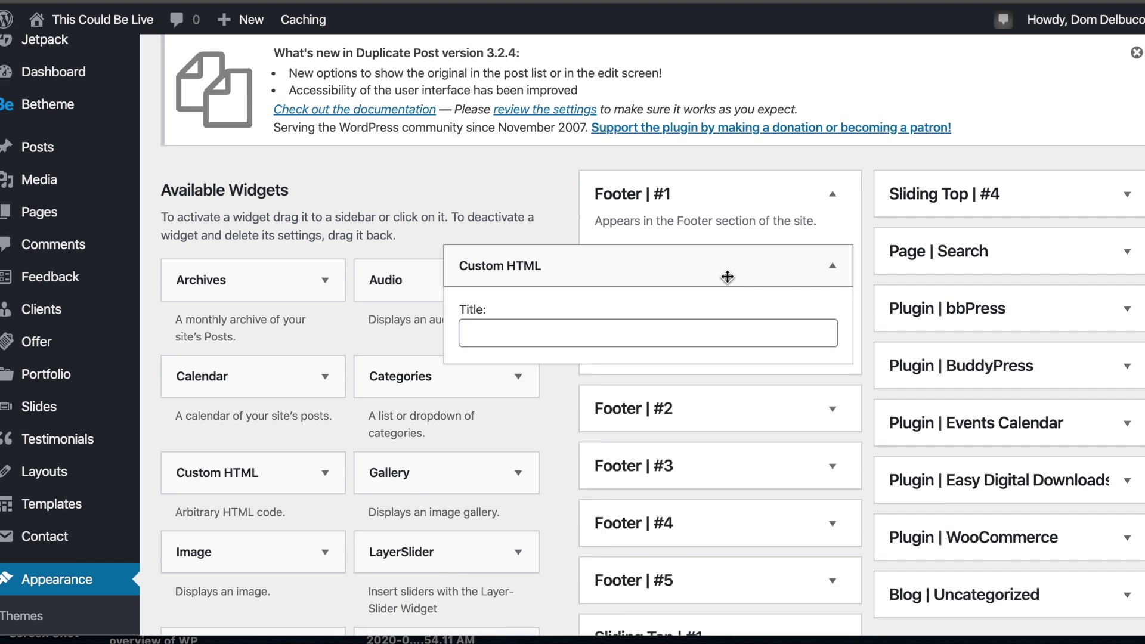
- Check which widget Footer #2 holds, and collapse the open footer areas
left_click(710, 346)
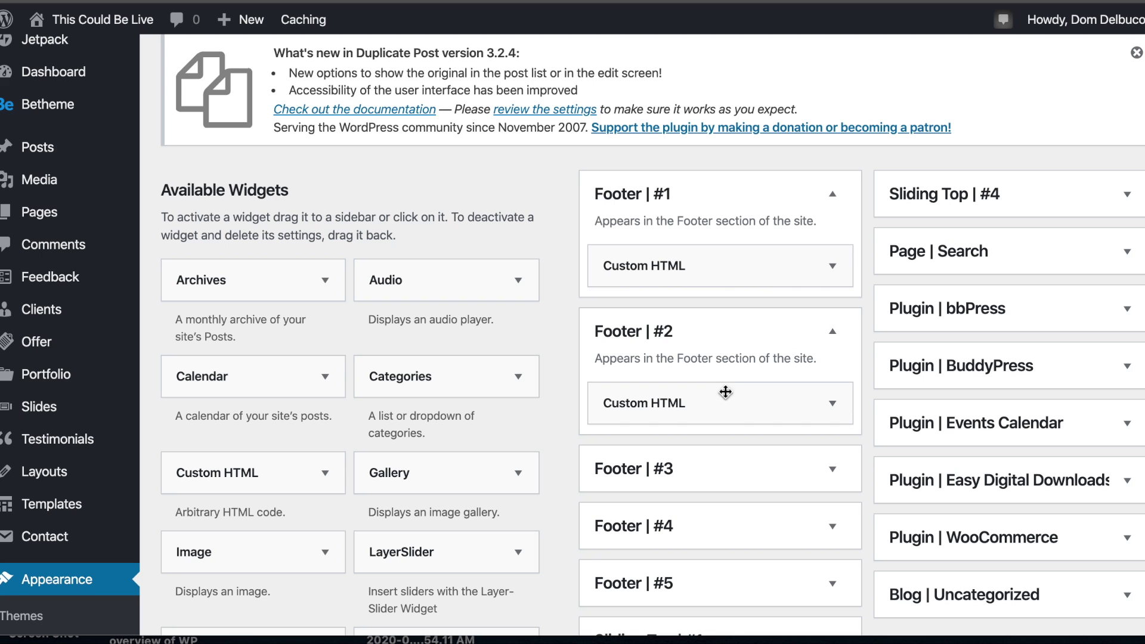
left_click(694, 330)
left_click(680, 200)
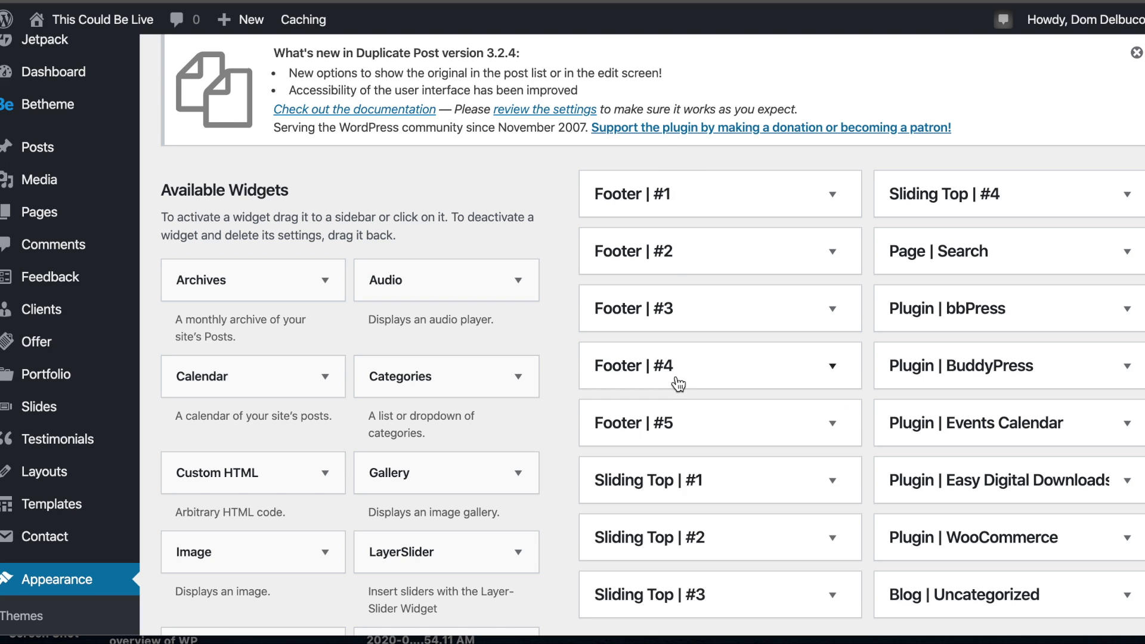
left_click(689, 439)
left_click(688, 438)
- Delete the Custom HTML widget with the placeholder link list from Footer #2
left_click(685, 251)
left_click(828, 322)
left_click(829, 323)
left_click(830, 325)
scroll(830, 325, "down", 6)
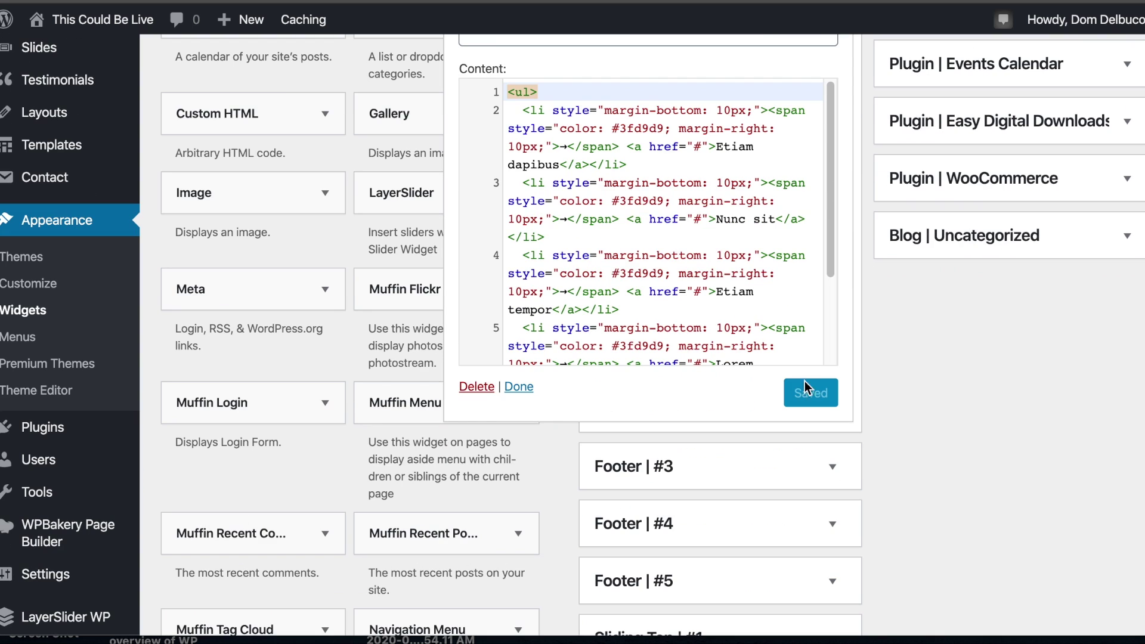
left_click(493, 387)
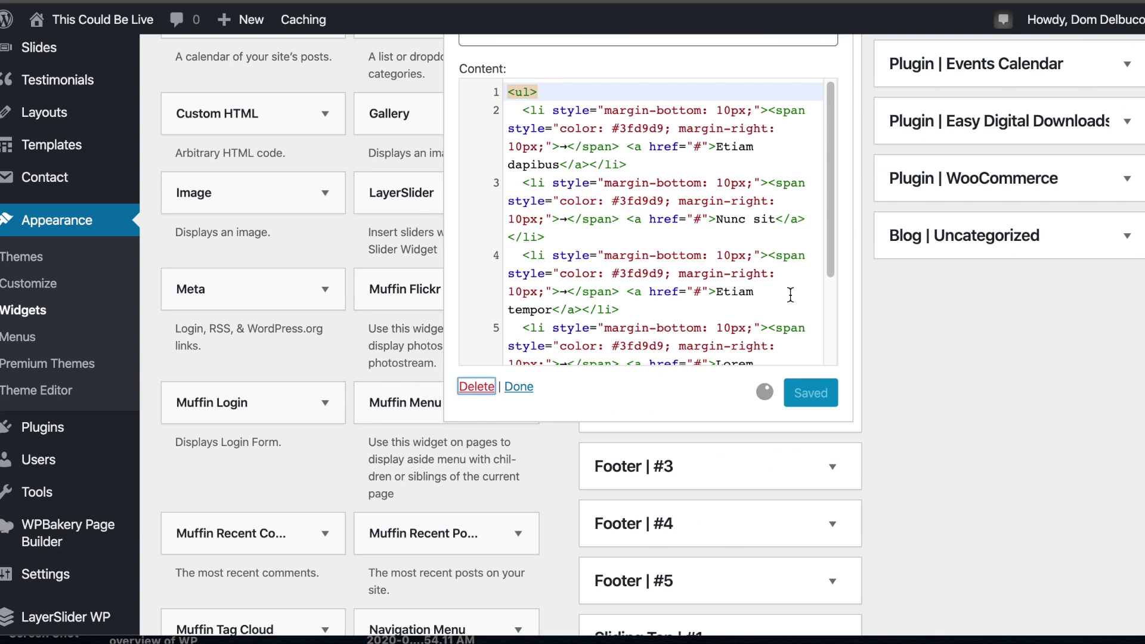
- Delete the Custom HTML widget with the placeholder link list from Footer #3
scroll(775, 239, "up", 3)
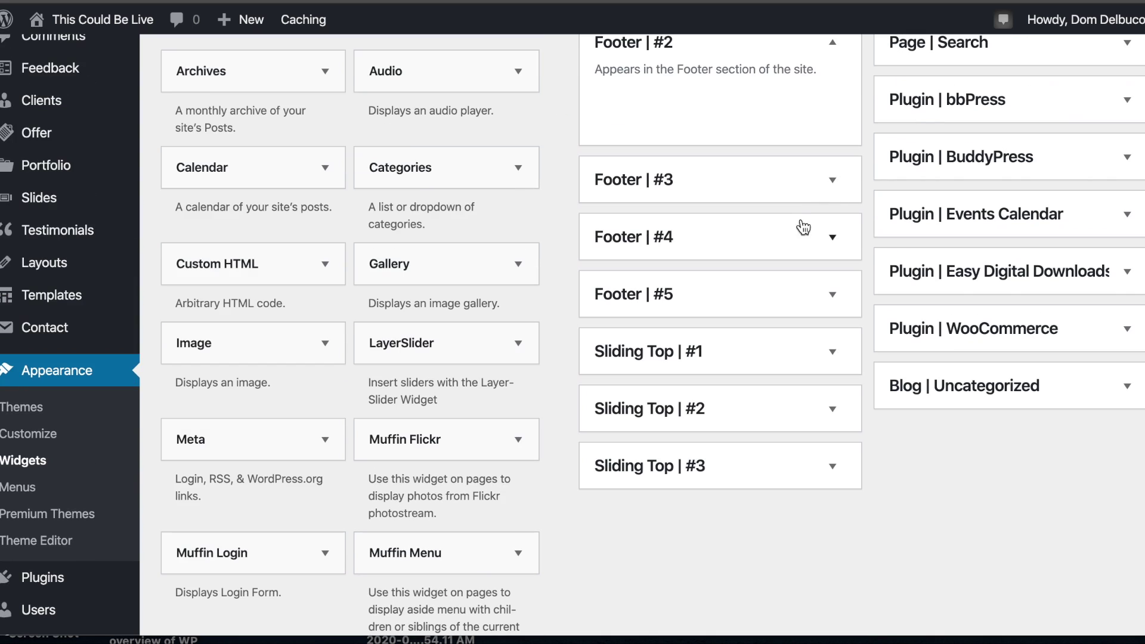
left_click(798, 199)
left_click(738, 249)
scroll(540, 430, "down", 5)
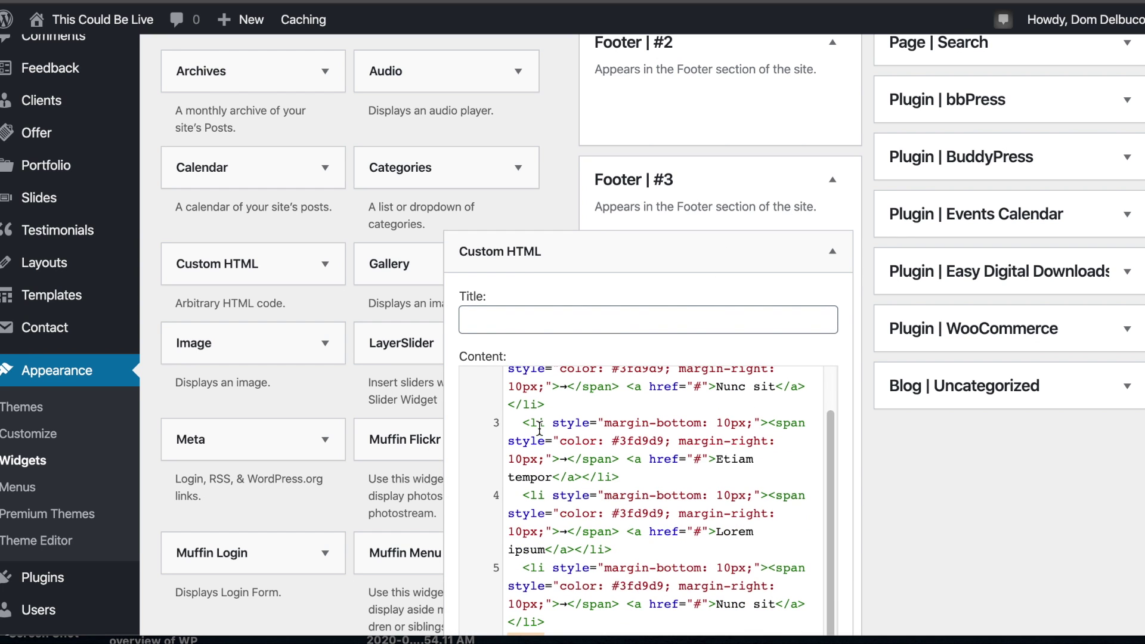
scroll(509, 442, "down", 5)
left_click(479, 316)
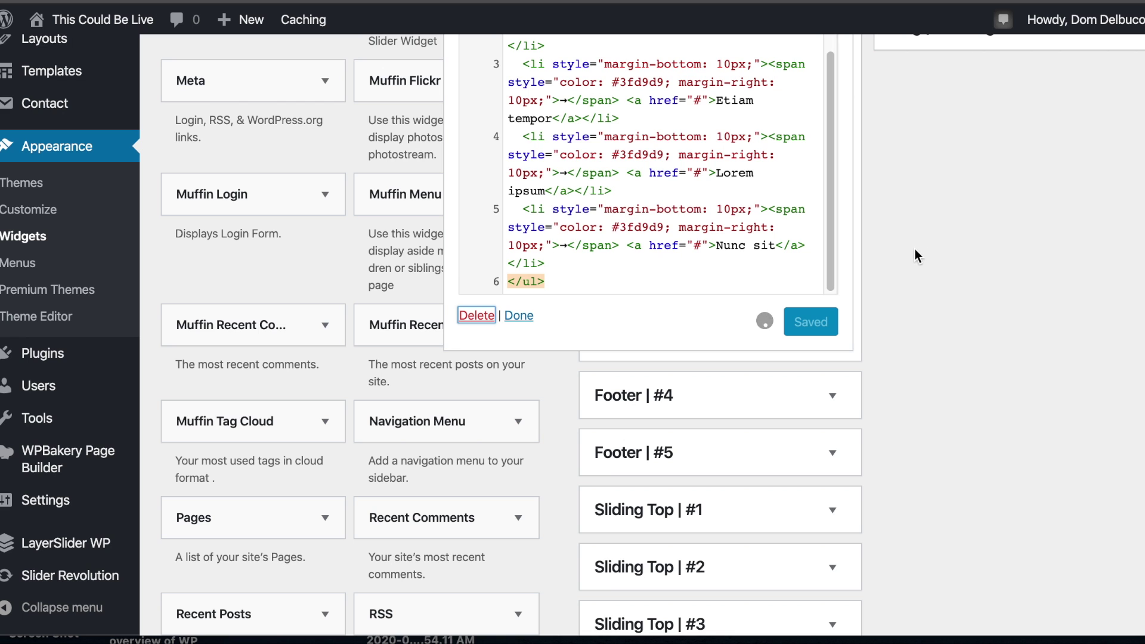
- Replace the placeholder phone number in Footer #4's Custom HTML widget with the phone number copied from the homepage header
scroll(939, 247, "up", 7)
left_click(748, 377)
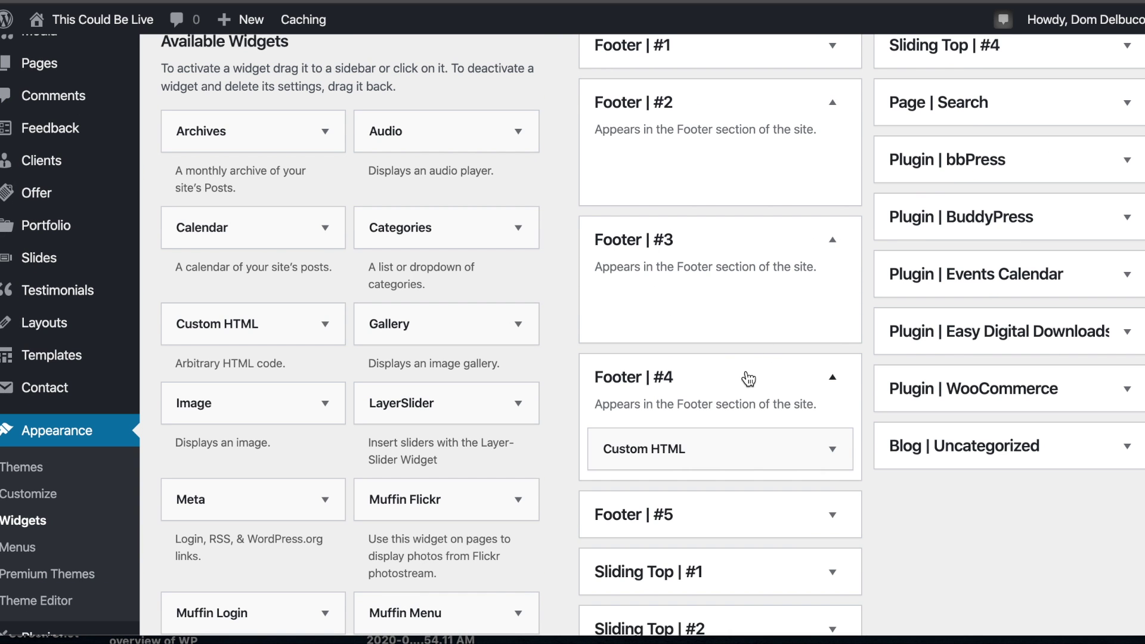
left_click(723, 438)
scroll(750, 317, "down", 5)
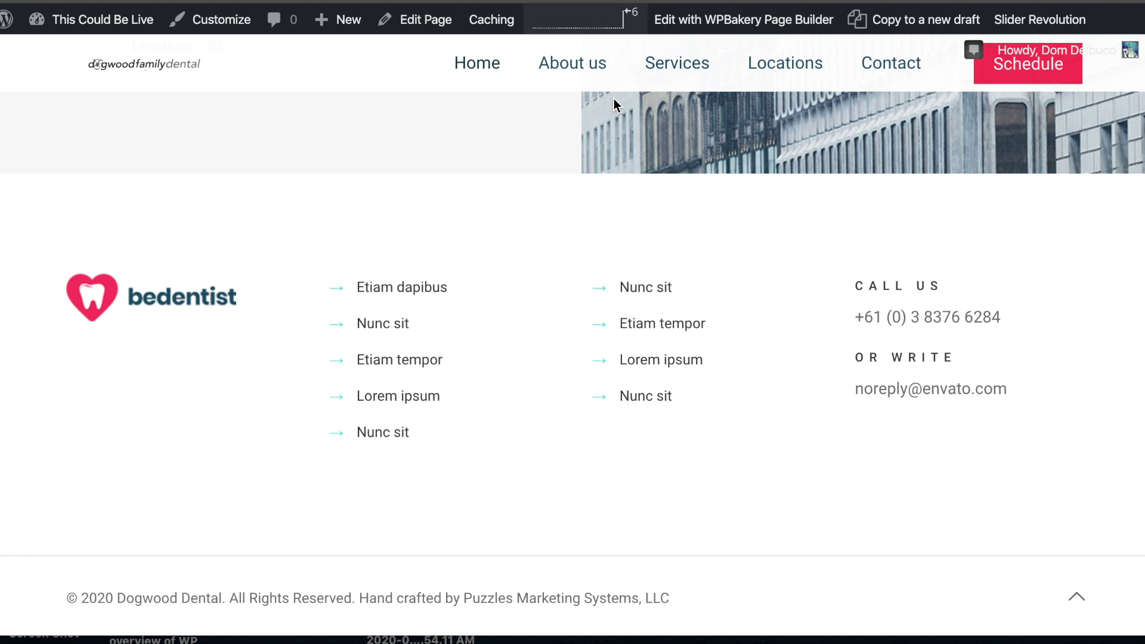
scroll(571, 206, "up", 15)
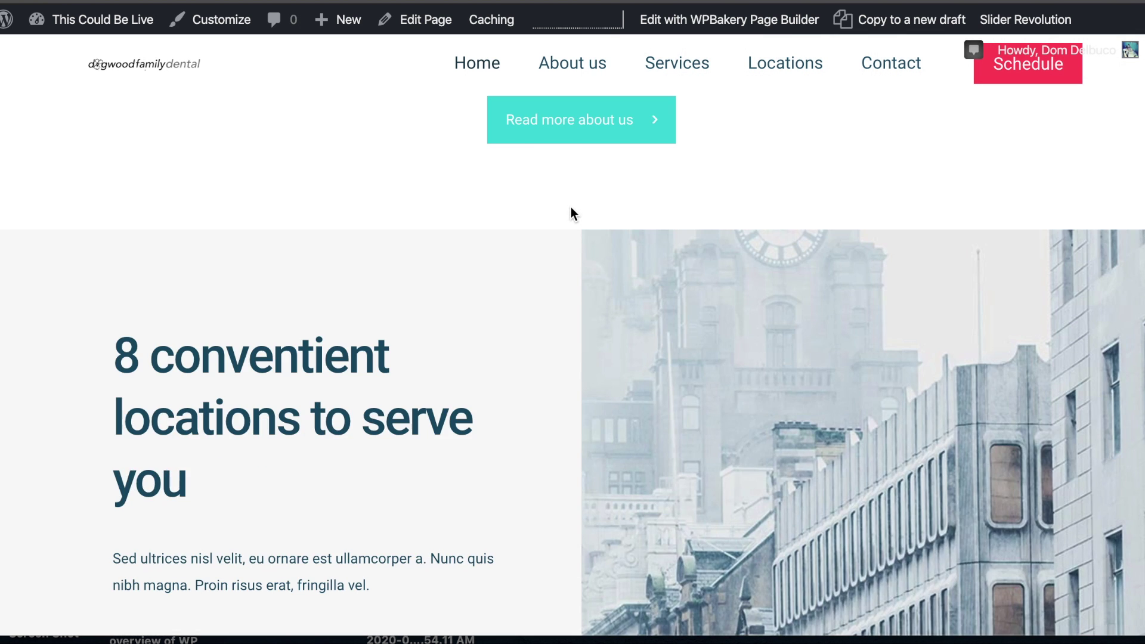
scroll(573, 195, "up", 10)
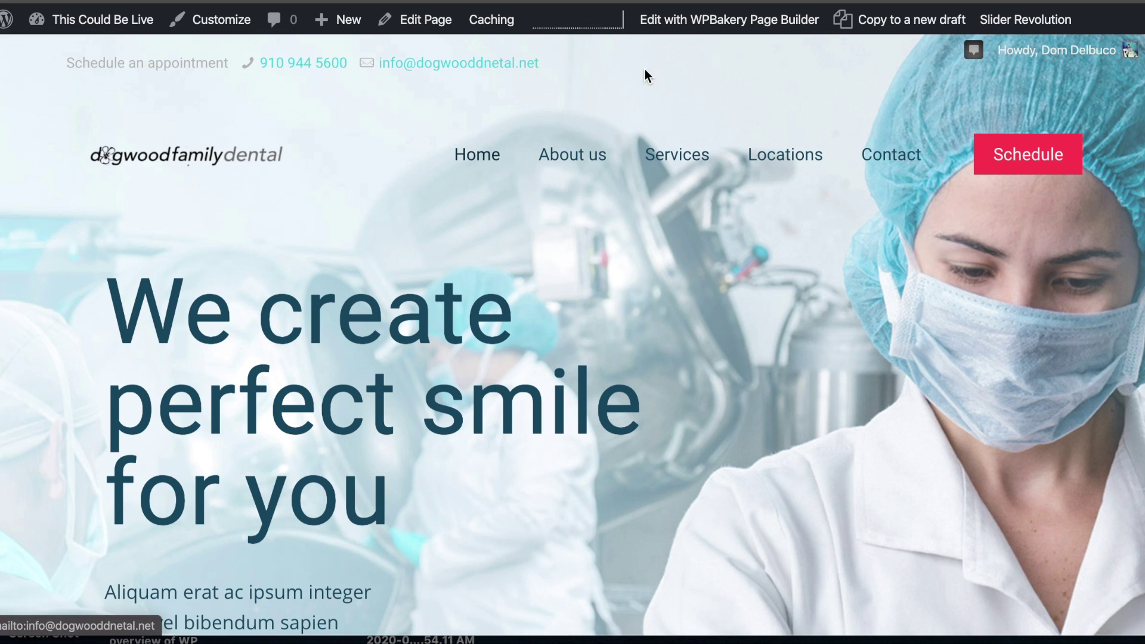
left_click_drag(645, 69, 501, 66)
left_click(574, 69)
left_click_drag(365, 66, 261, 71)
key("super+c")
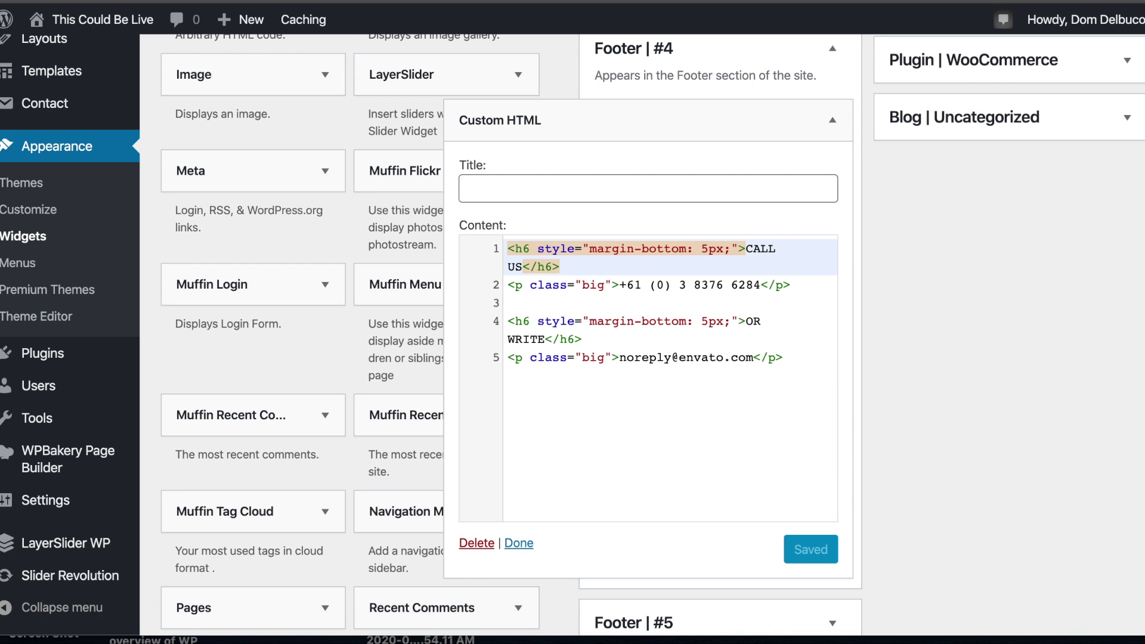
left_click(608, 266)
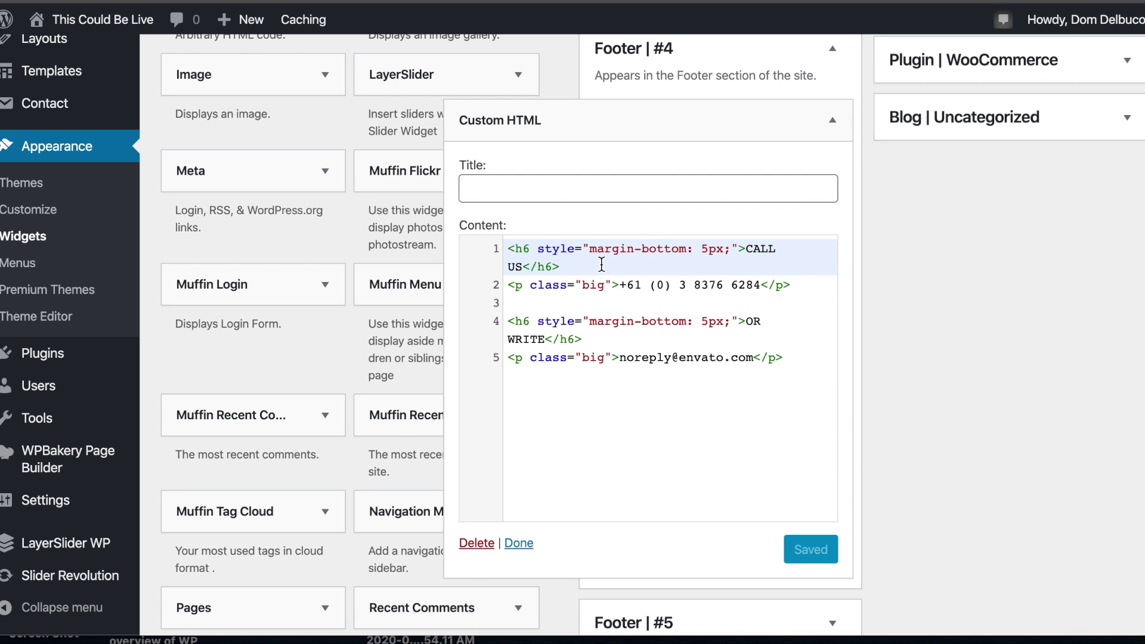
left_click_drag(621, 284, 760, 289)
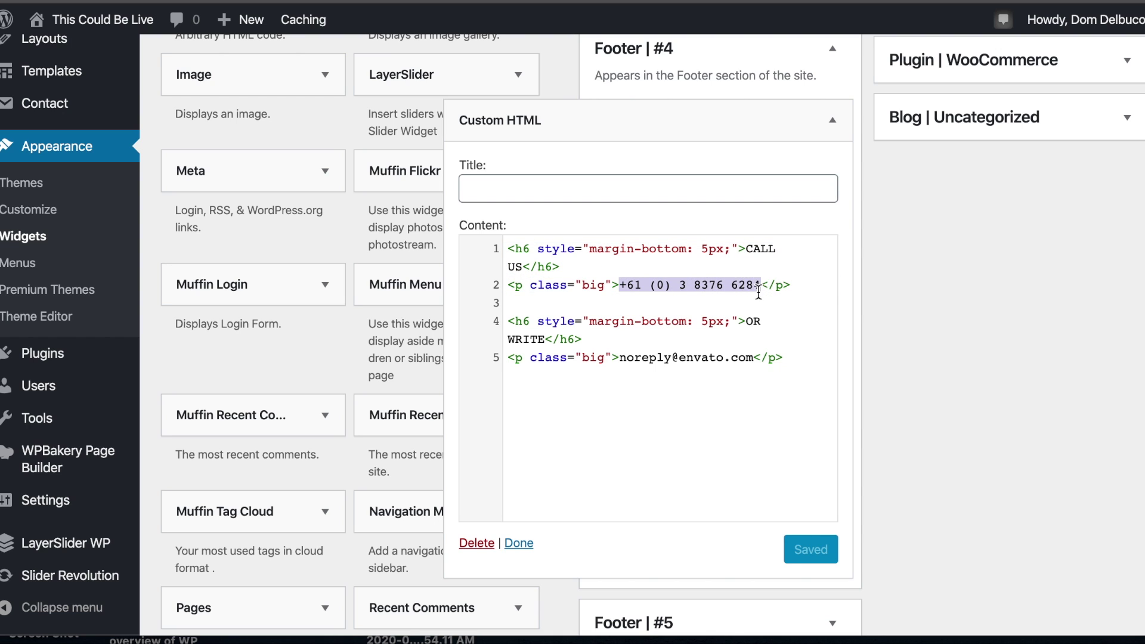
key("super+v")
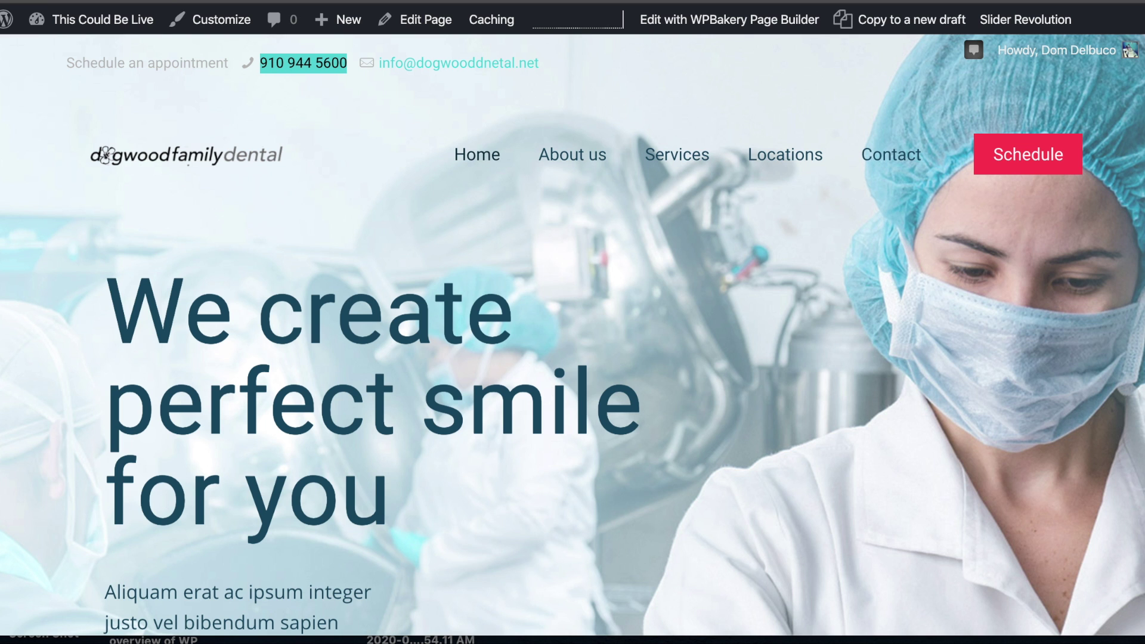
- Replace the placeholder e-mail in Footer #4's Custom HTML widget with the e-mail address copied from the homepage header, then save and collapse the widget
left_click_drag(604, 63, 449, 76)
left_click_drag(379, 63, 542, 63)
left_click(416, 107)
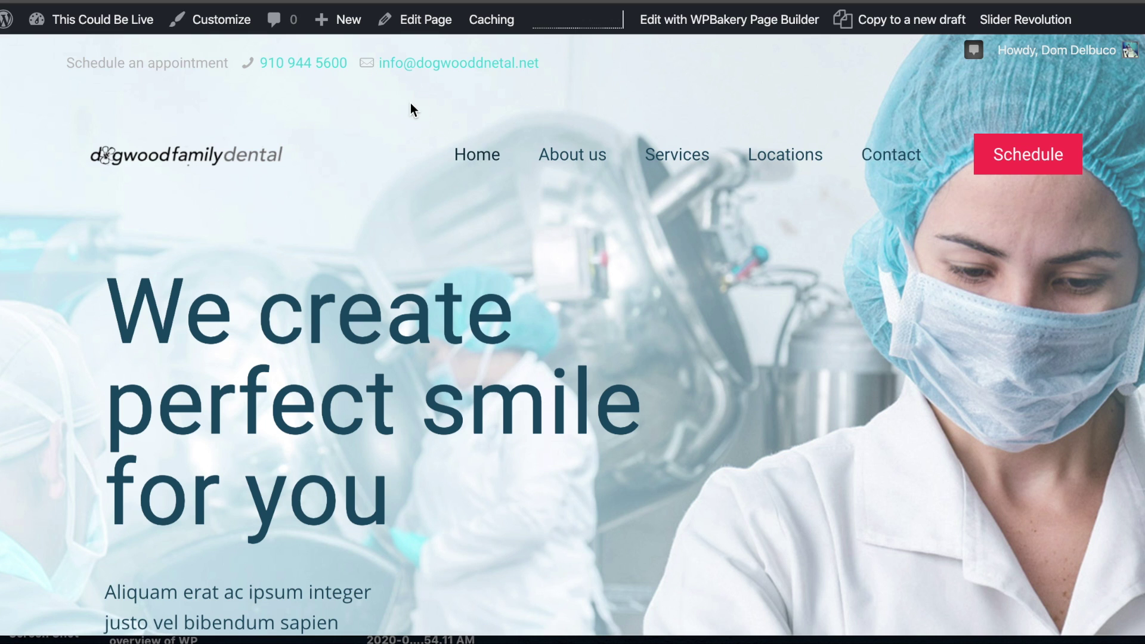
left_click_drag(378, 67, 606, 79)
right_click(424, 67)
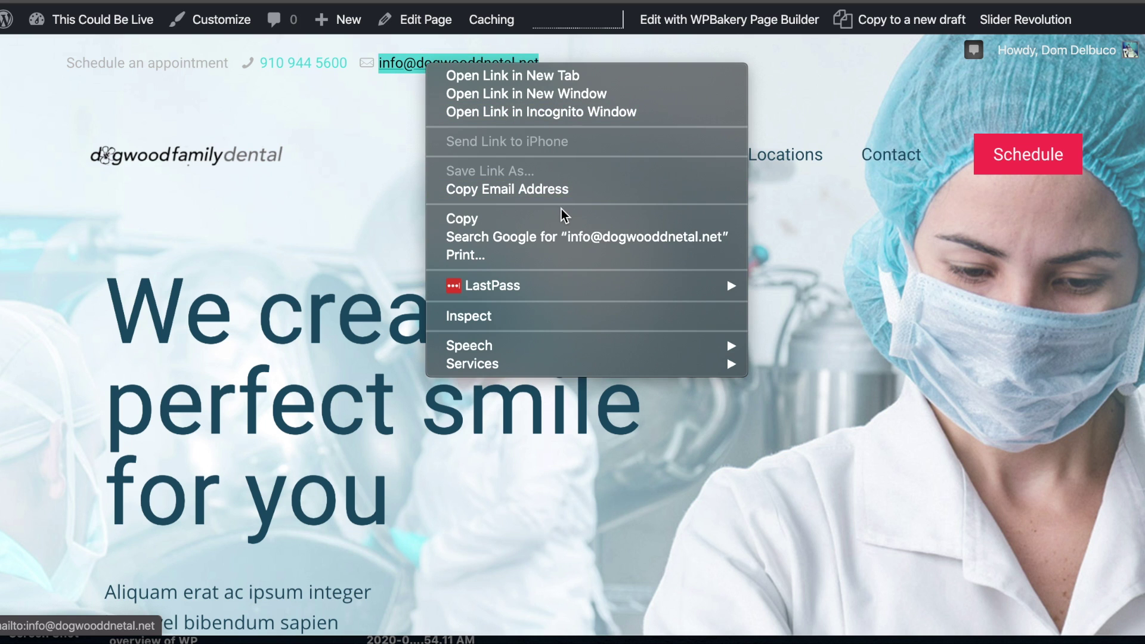
left_click(558, 190)
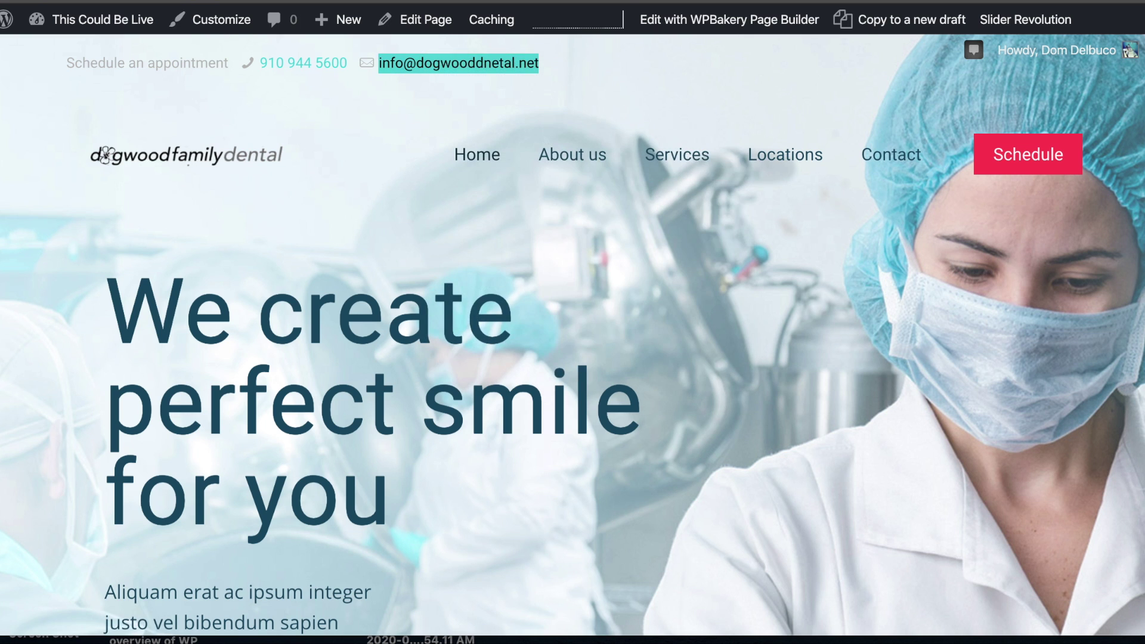
left_click(580, 1)
left_click_drag(752, 354, 620, 352)
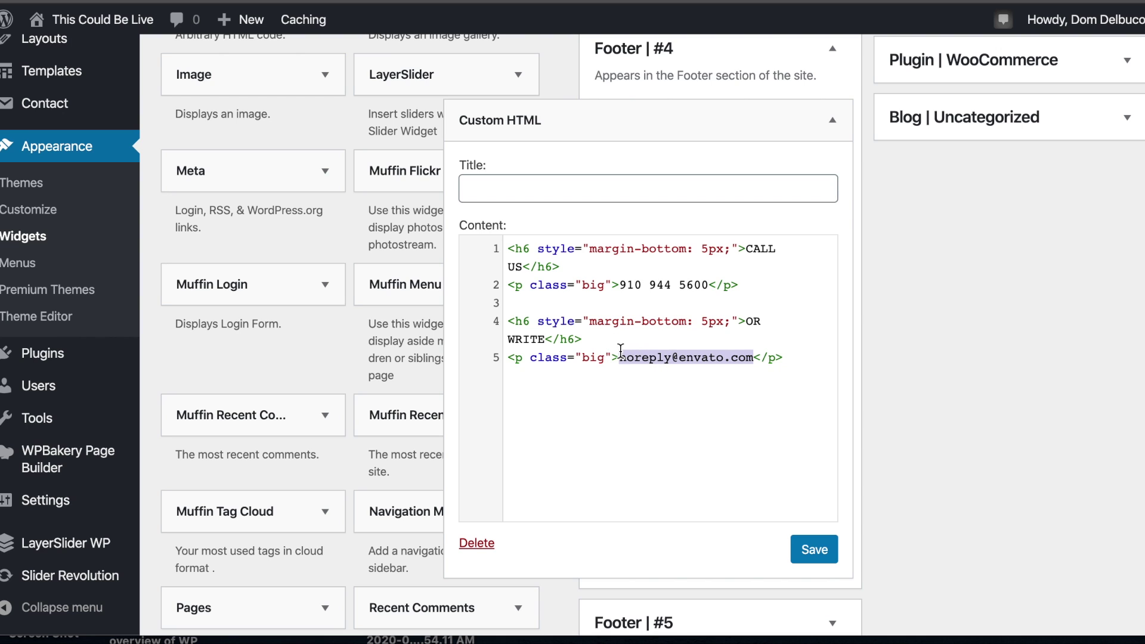
key("super+v")
left_click(816, 549)
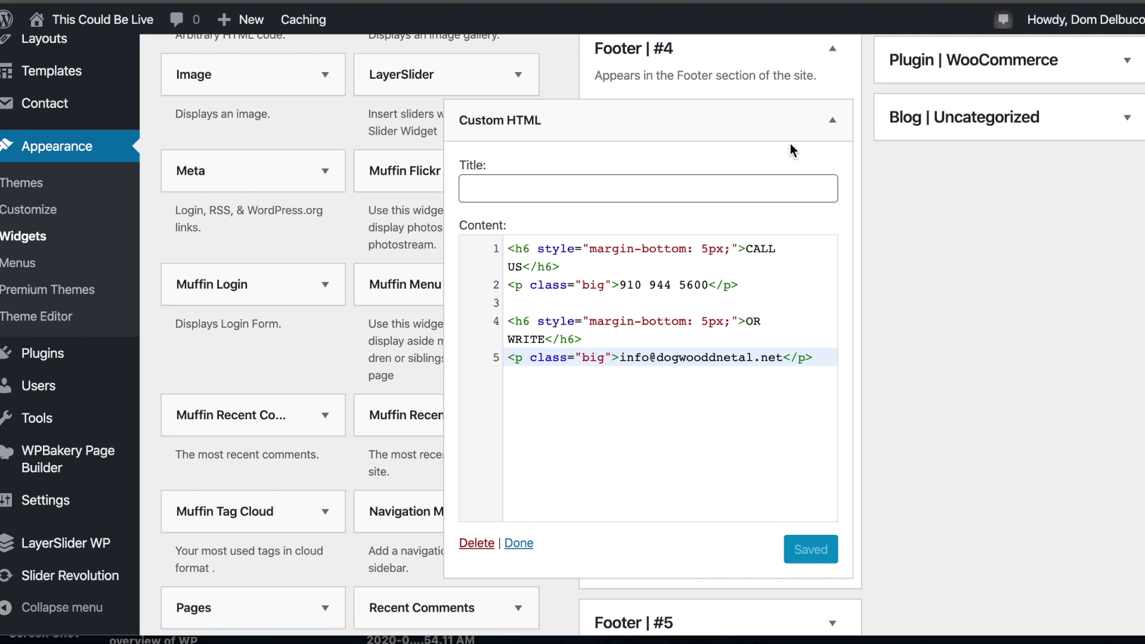
left_click(787, 122)
- Load the homepage in a logged-out window and examine its footer at full and narrow widths
scroll(841, 260, "down", 10)
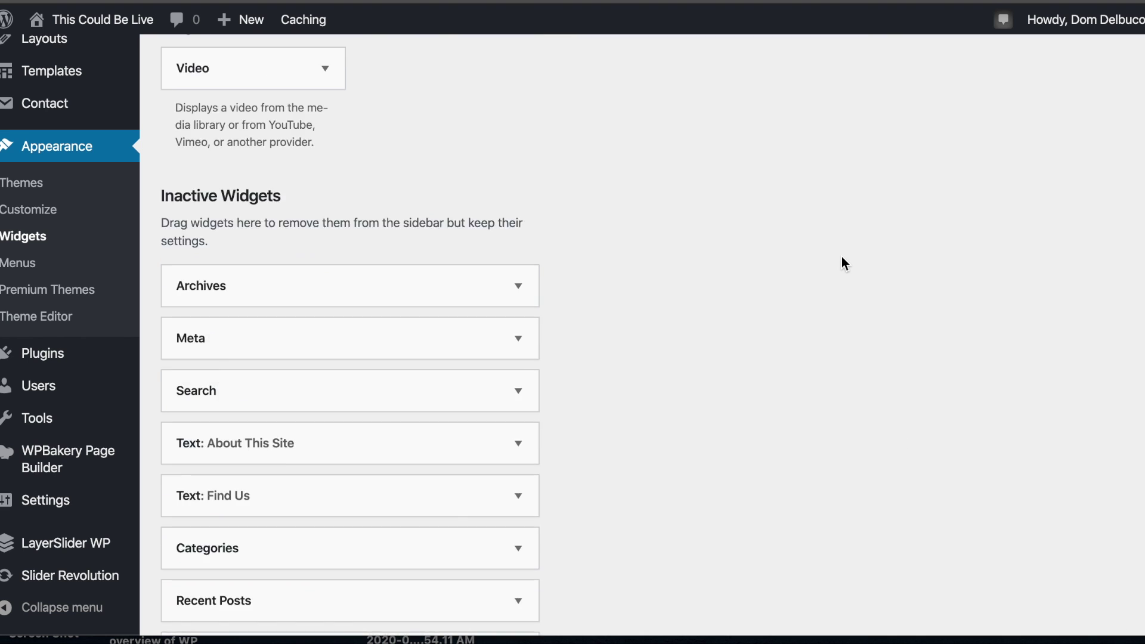
scroll(841, 263, "up", 15)
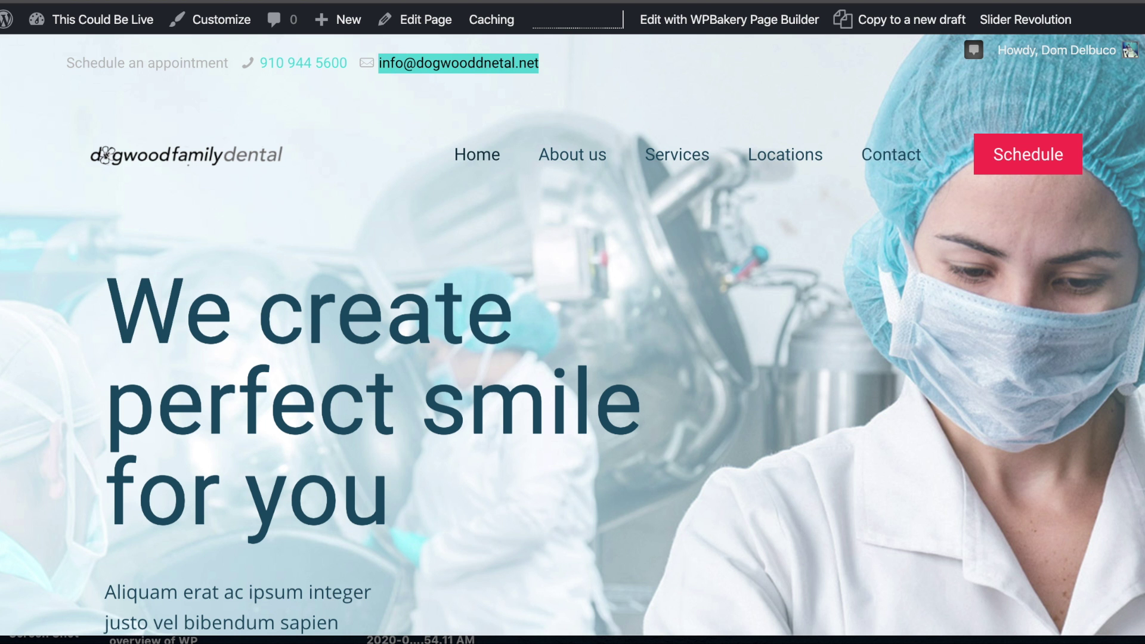
key("shift+super+t")
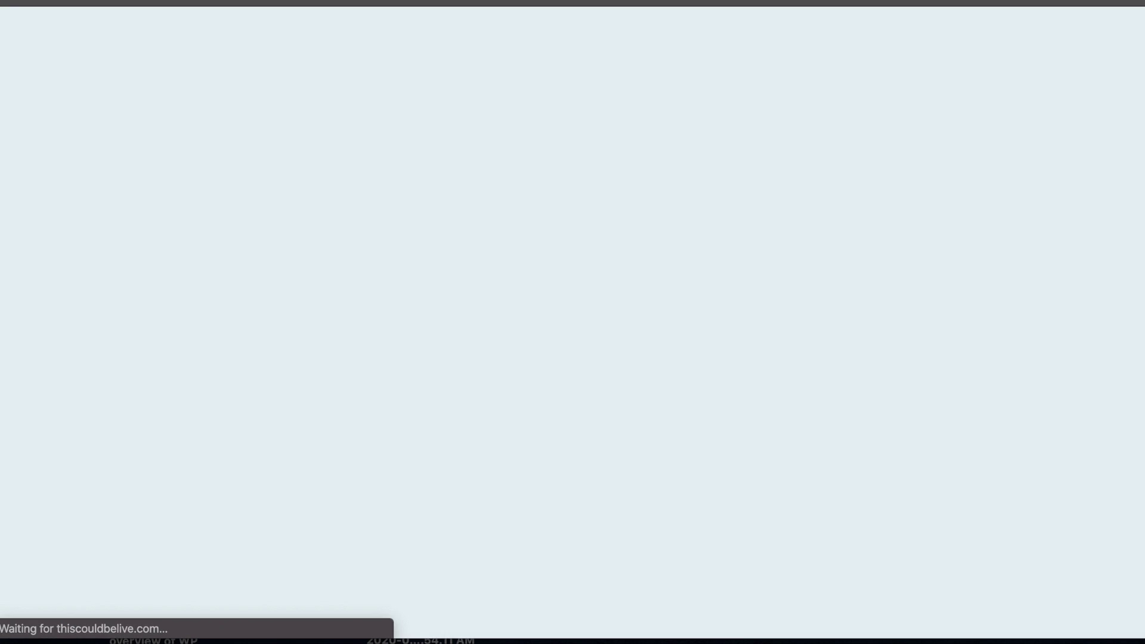
scroll(714, 253, "down", 20)
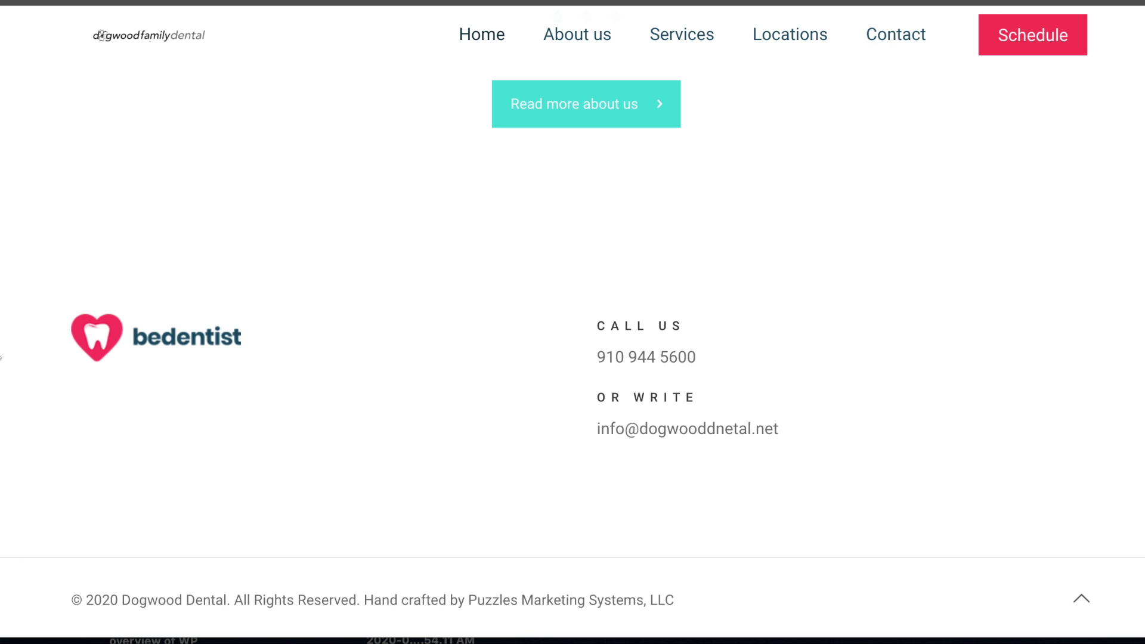
left_click_drag(1, 357, 949, 400)
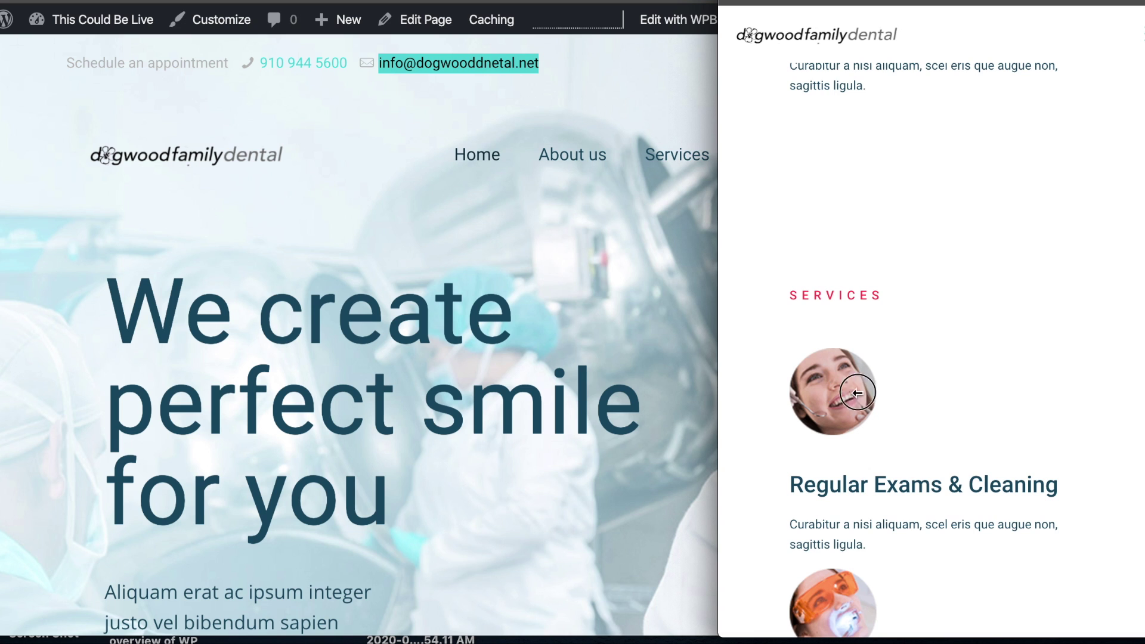
scroll(972, 390, "down", 15)
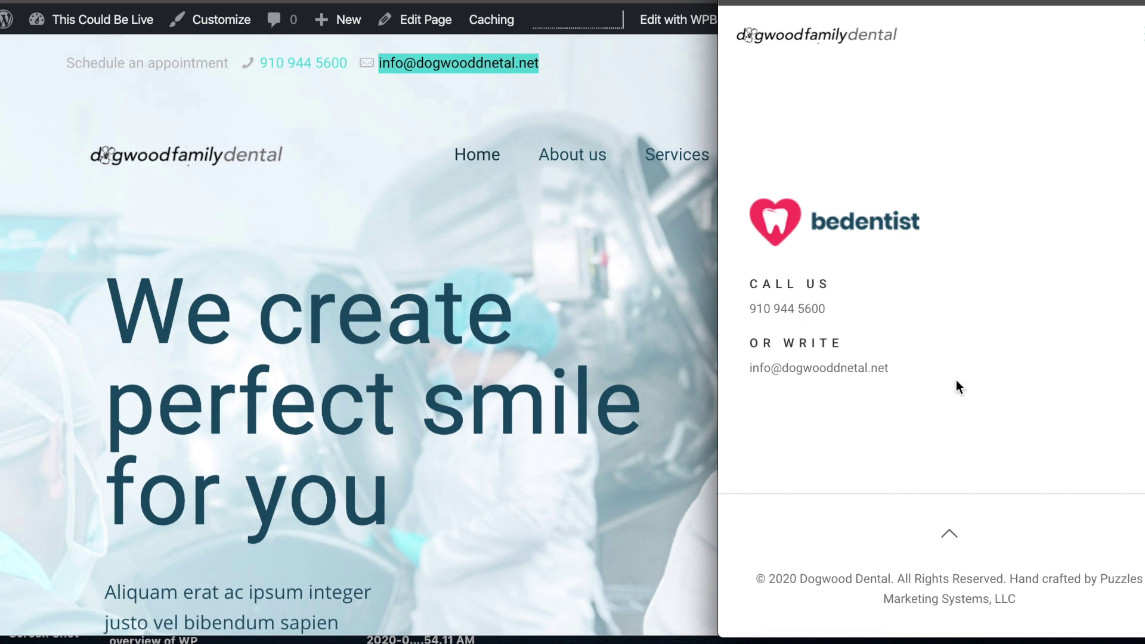
left_click_drag(719, 246, 0, 276)
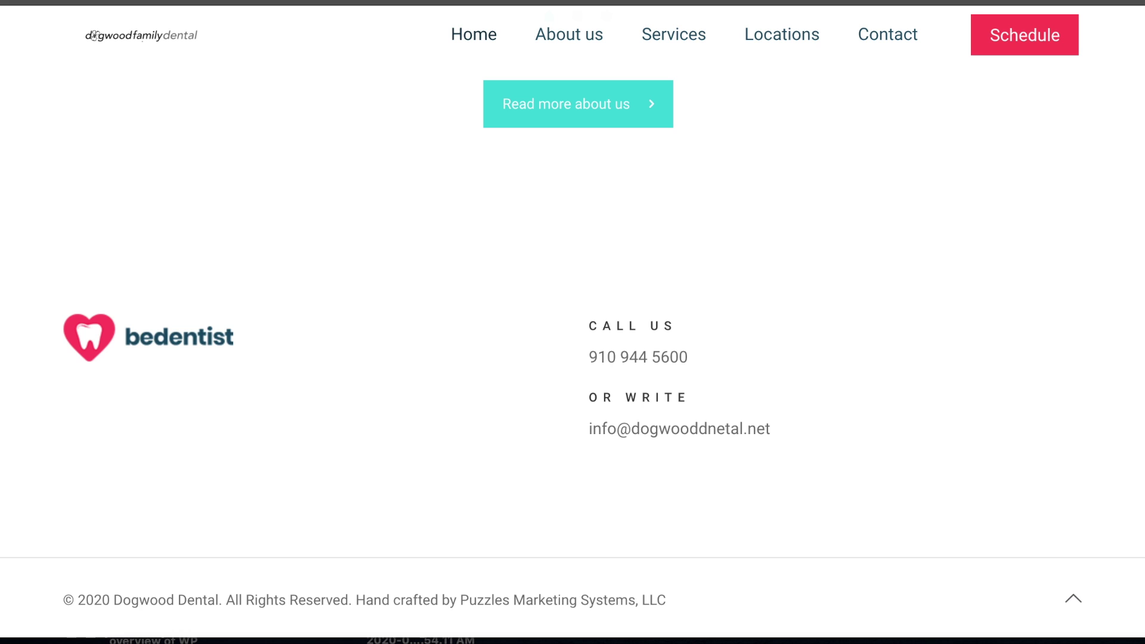
left_click(305, 0)
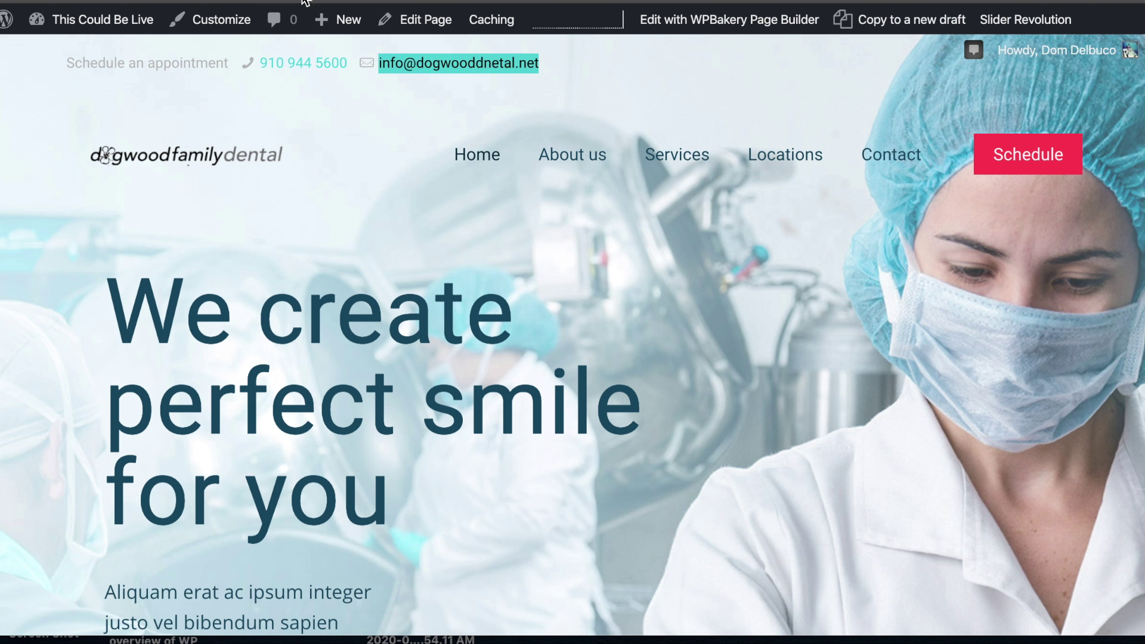
- Reopen Footer #1's Custom HTML widget and save its output-onlinepngtools.png image code
left_click(573, 0)
left_click(728, 258)
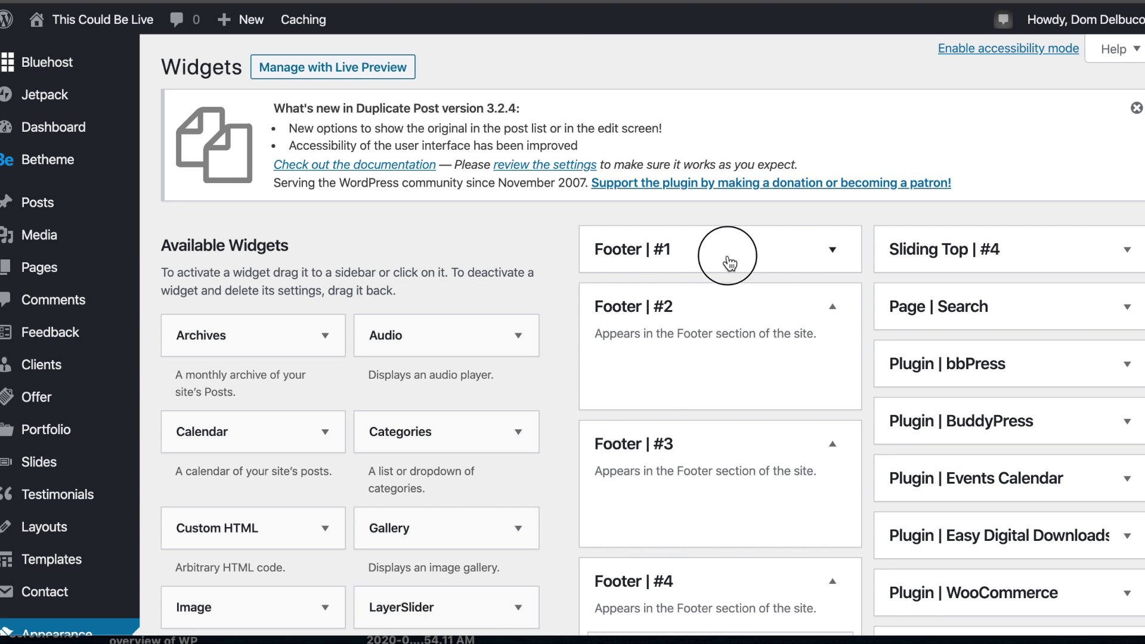
left_click(747, 314)
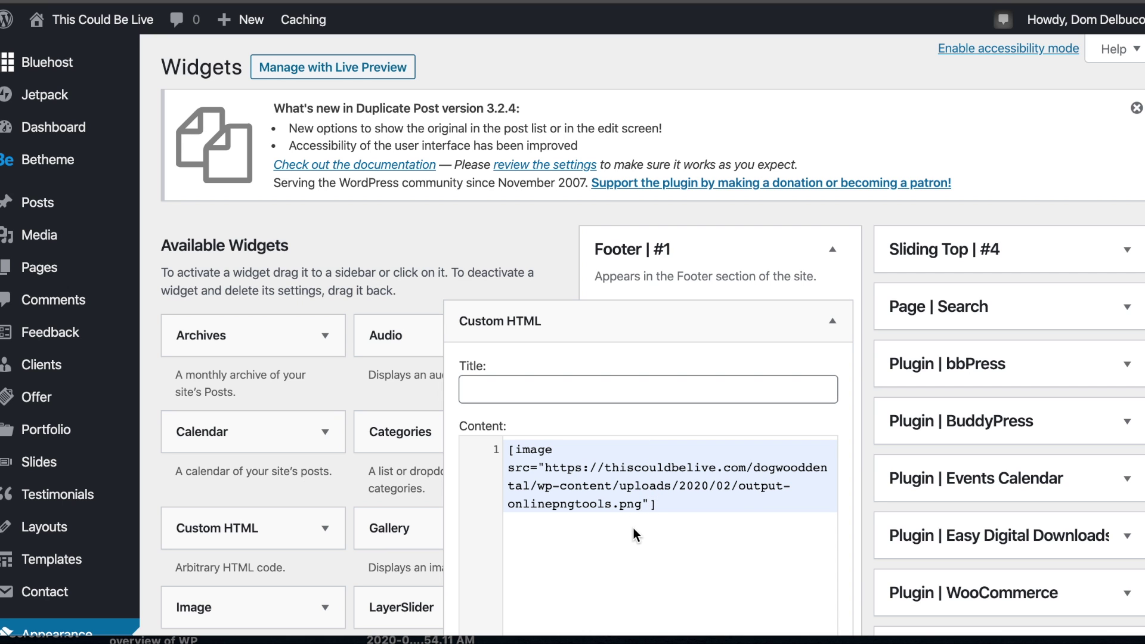
scroll(701, 440, "down", 15)
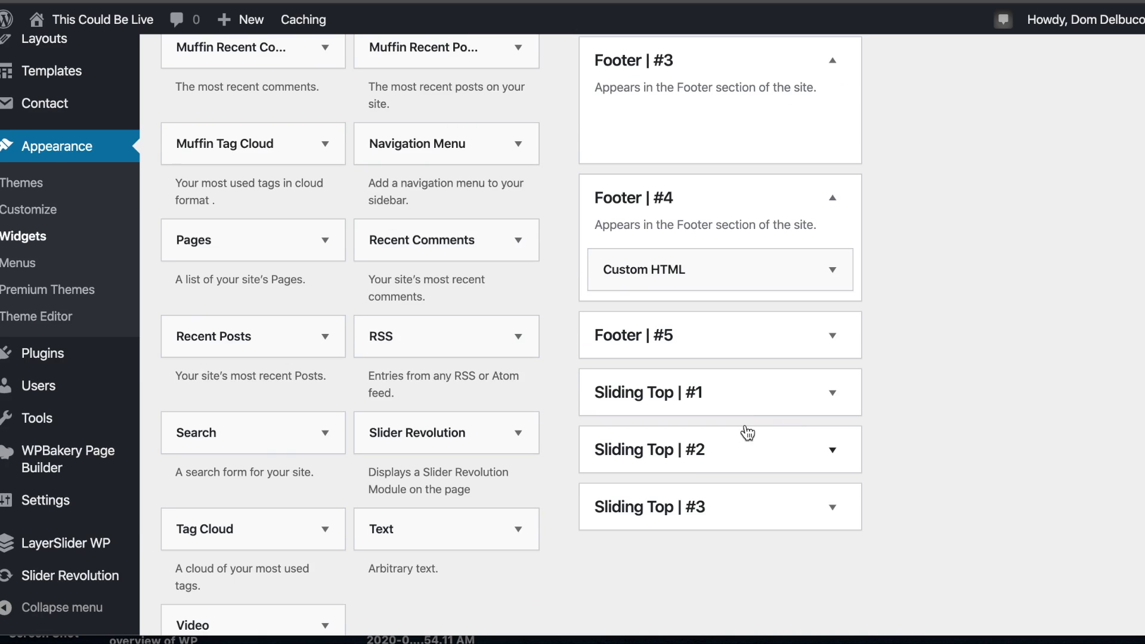
scroll(728, 441, "up", 7)
left_click(813, 255)
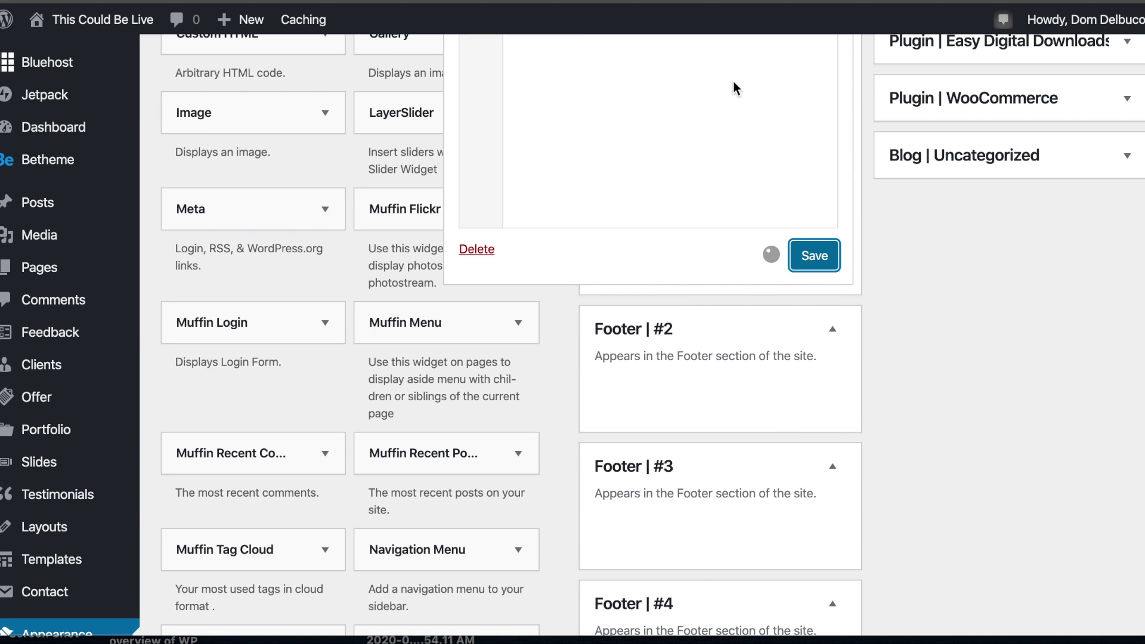
scroll(814, 217, "up", 5)
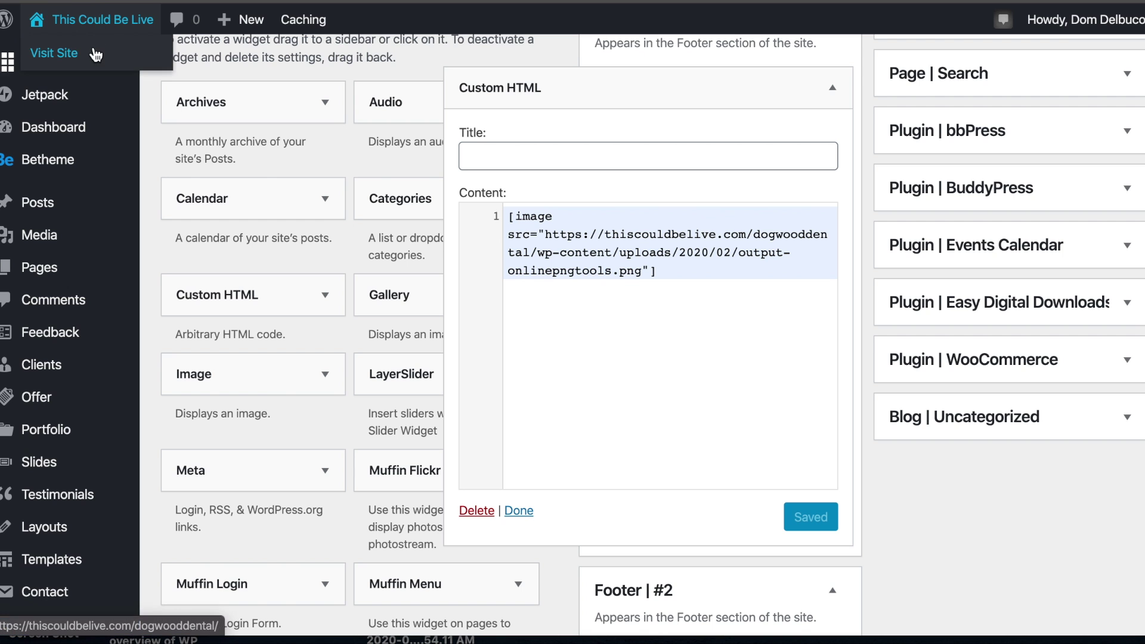
- Examine the homepage footer's logo and contact details at full and mobile width, restoring the wide window and returning up the page
left_click(599, 1)
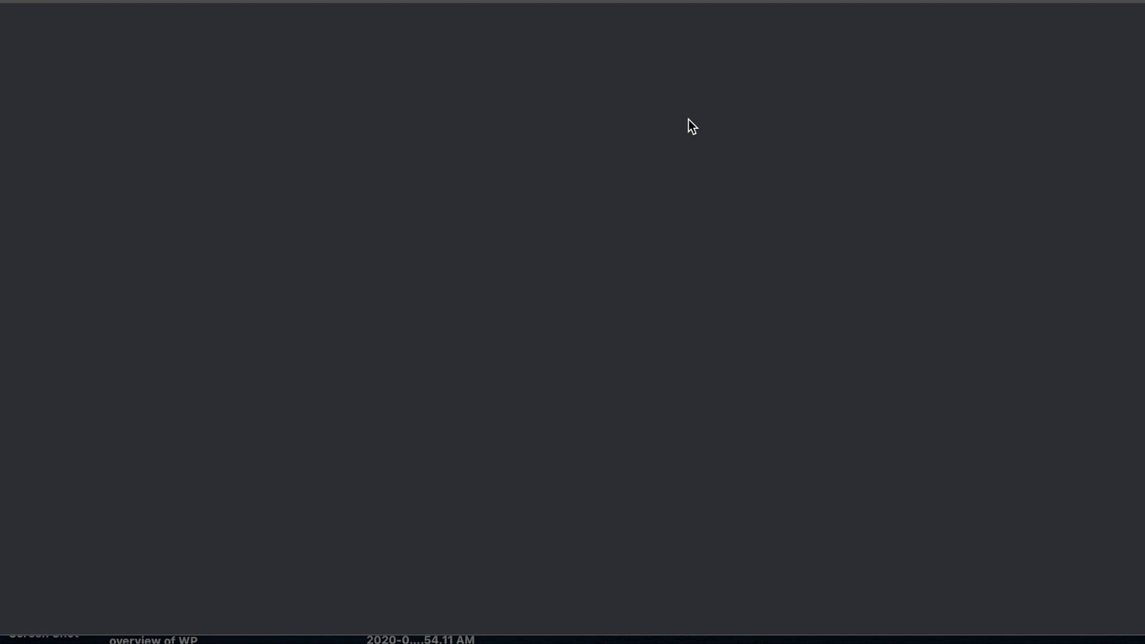
scroll(712, 206, "down", 20)
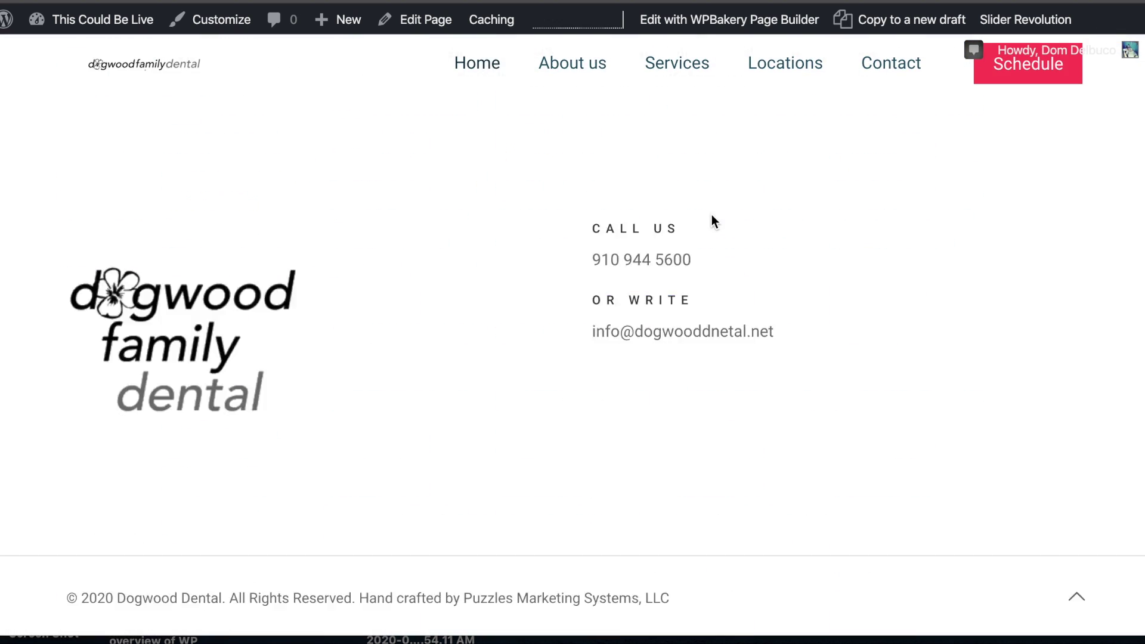
scroll(84, 307, "up", 2)
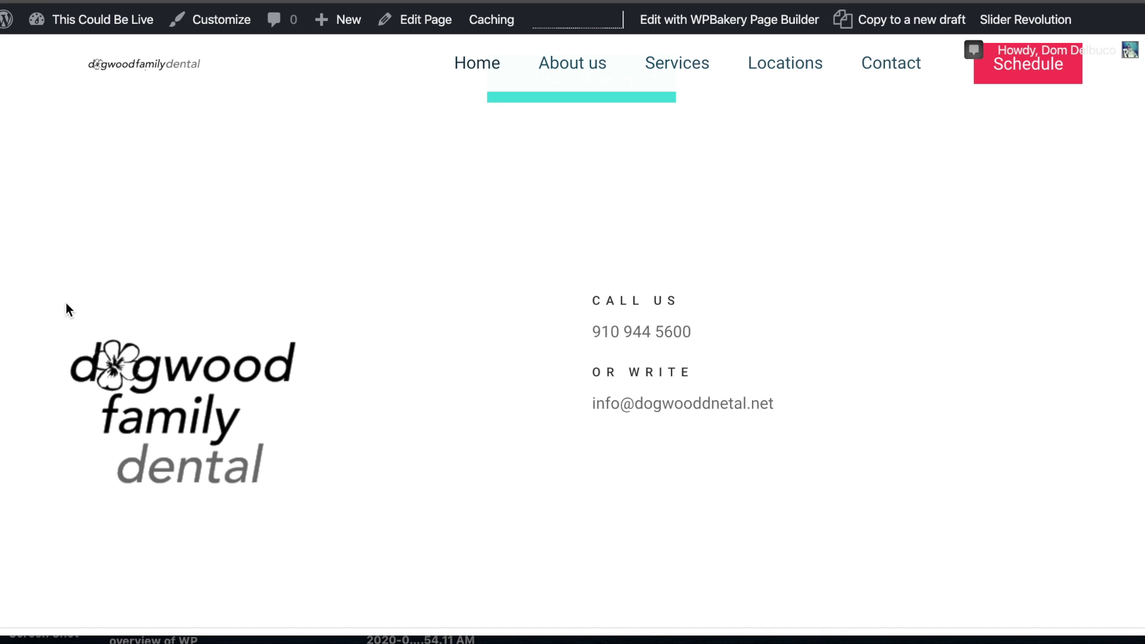
left_click_drag(0, 316, 787, 358)
scroll(930, 355, "down", 5)
scroll(932, 354, "down", 10)
scroll(931, 353, "up", 4)
scroll(930, 348, "up", 3)
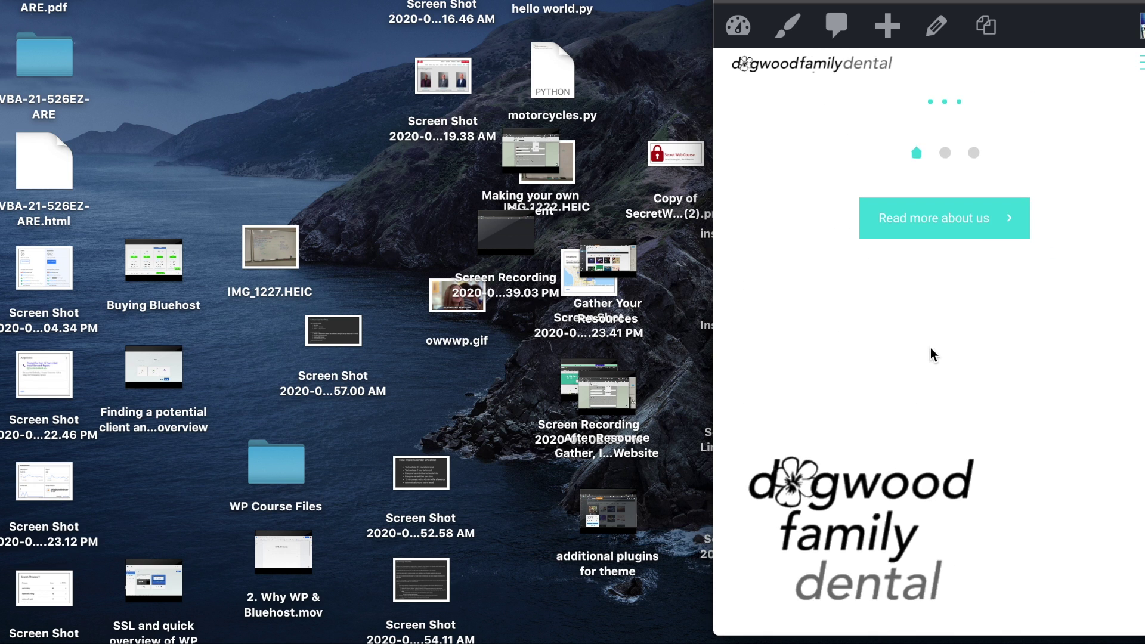
scroll(931, 349, "down", 6)
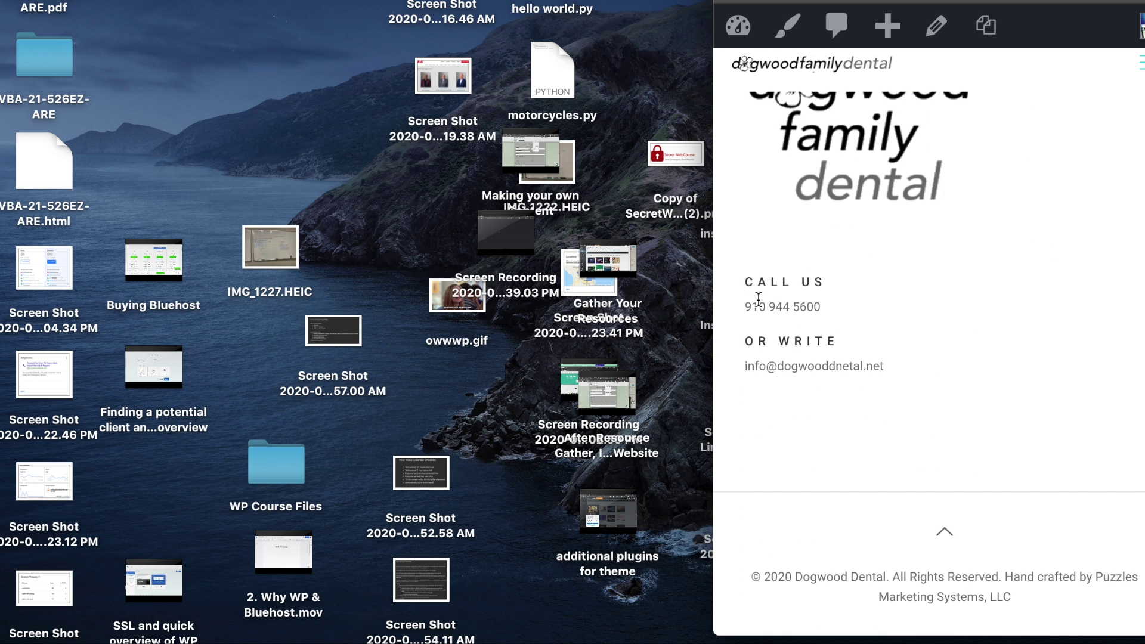
left_click_drag(715, 283, 14, 213)
scroll(345, 187, "up", 15)
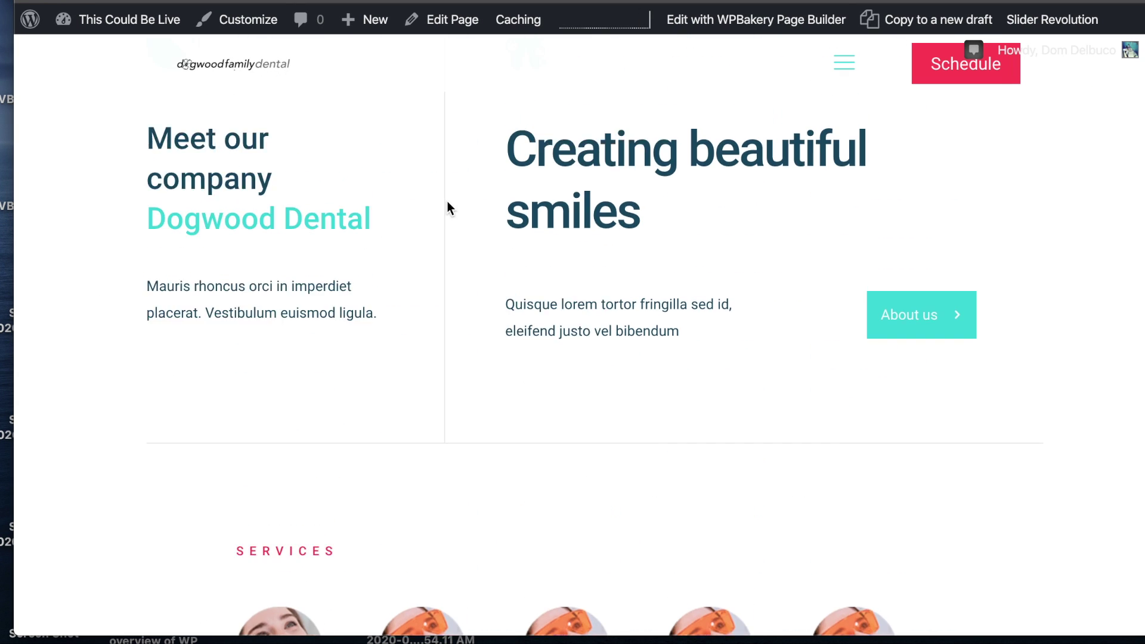
- Examine the homepage header navigation at full and narrowed window widths, including the collapsed mobile menu
scroll(479, 207, "up", 5)
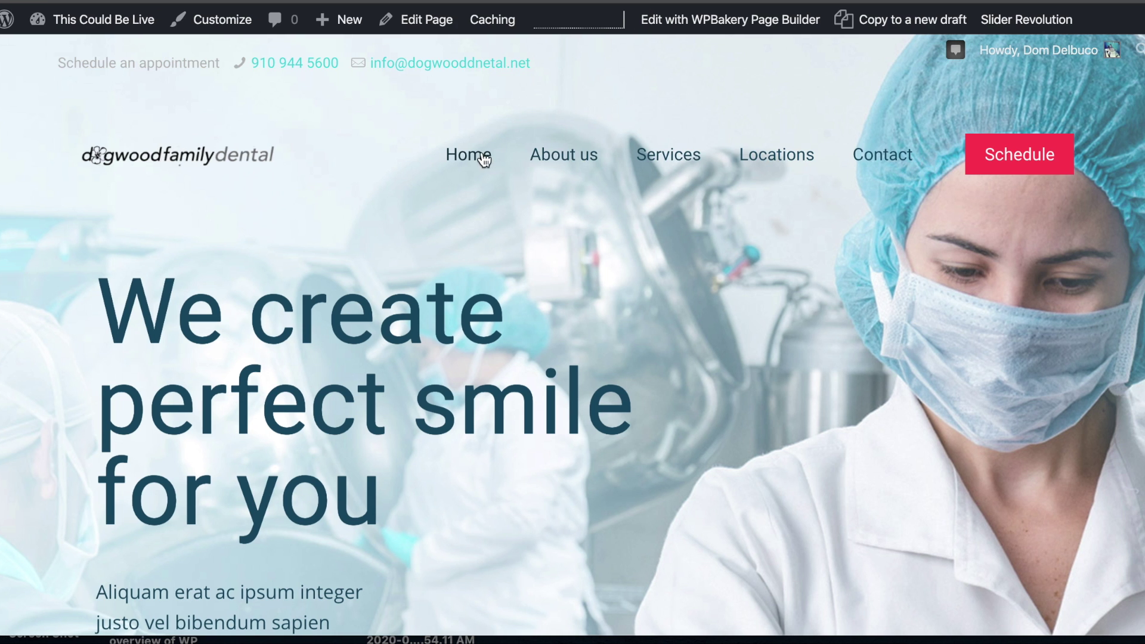
left_click_drag(2, 209, 285, 227)
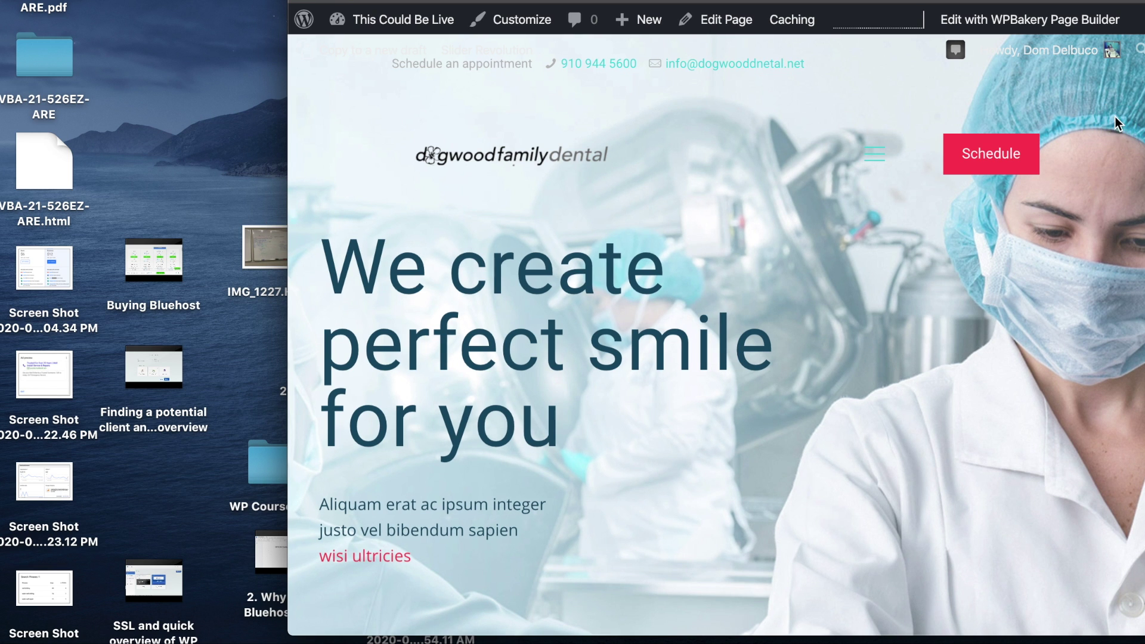
left_click(875, 152)
left_click(760, 152)
left_click_drag(285, 183, 69, 184)
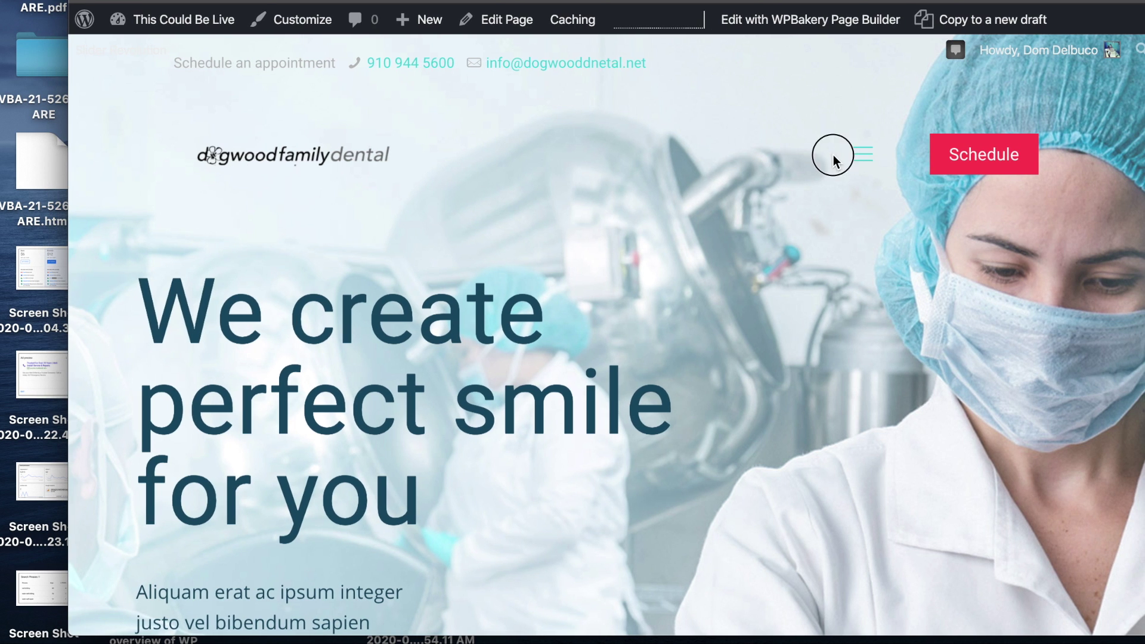
left_click(860, 156)
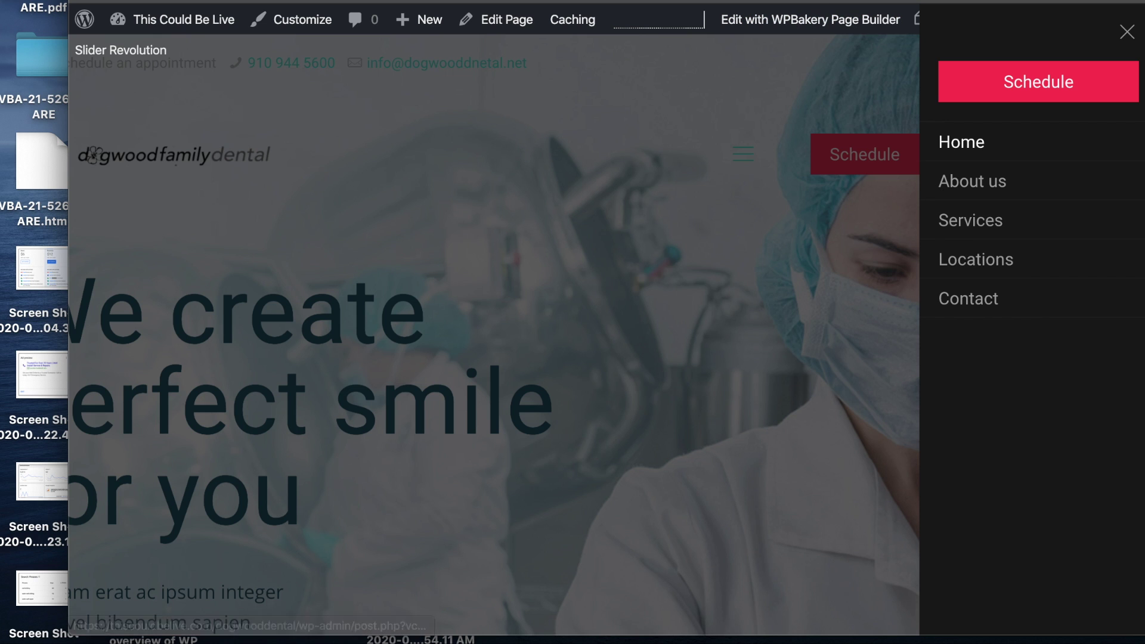
- Look over the navigation drop-downs on the existing Dogwood Family Dental website for comparison
key("ctrl+Tab")
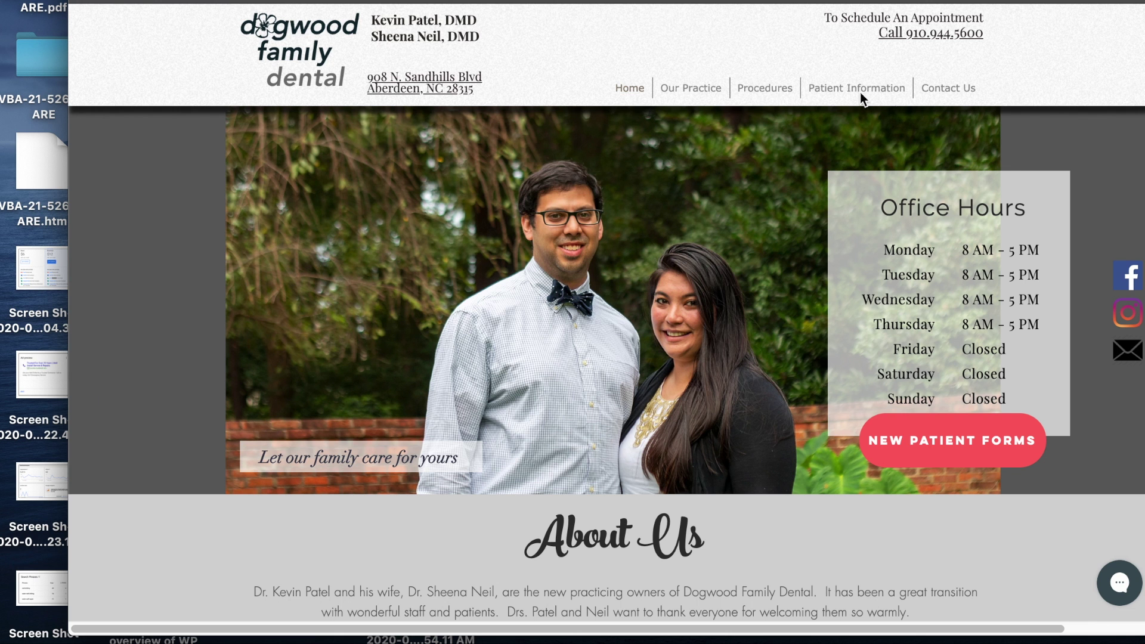
mouse_move(754, 91)
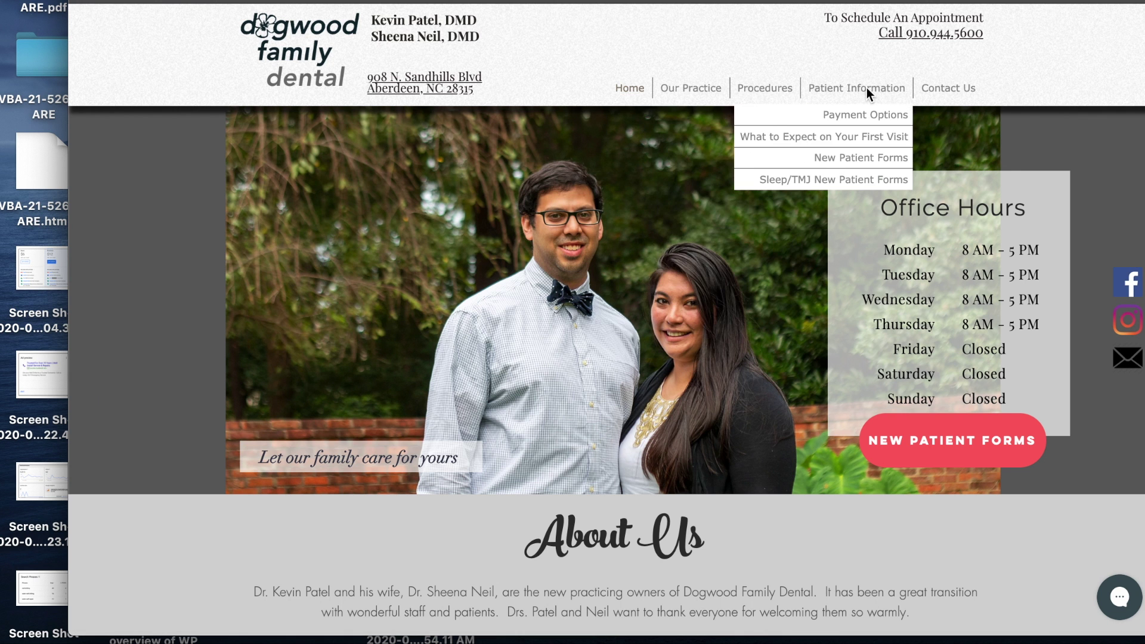
mouse_move(700, 84)
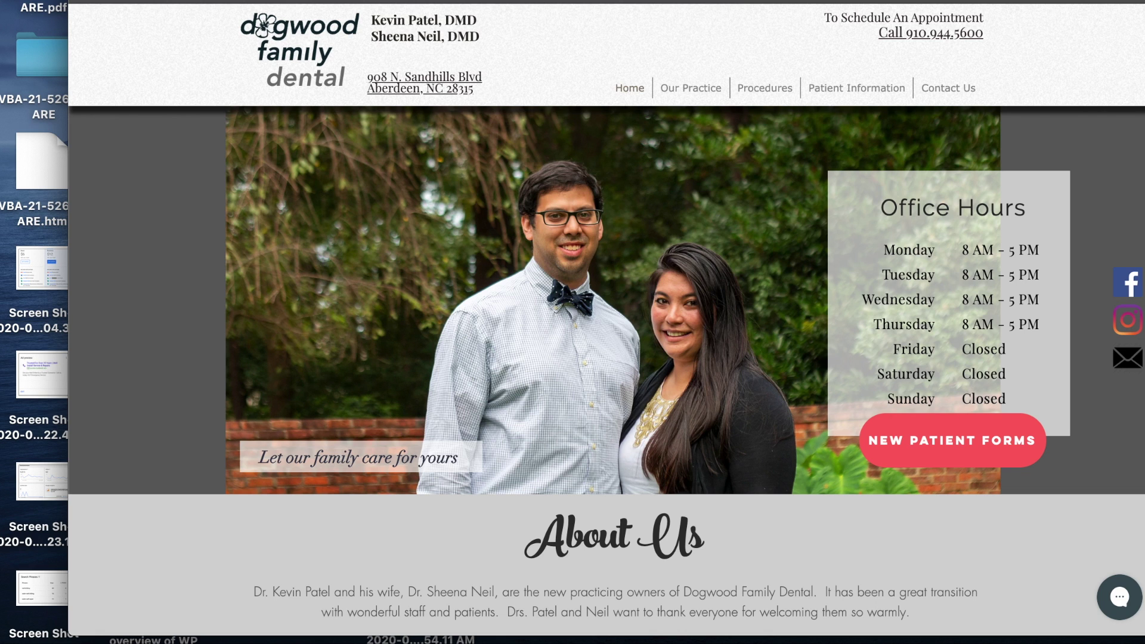
- Open the WordPress menu editor and remove the Locations item from Main Menu
key("ctrl+Tab")
key("ctrl+Tab")
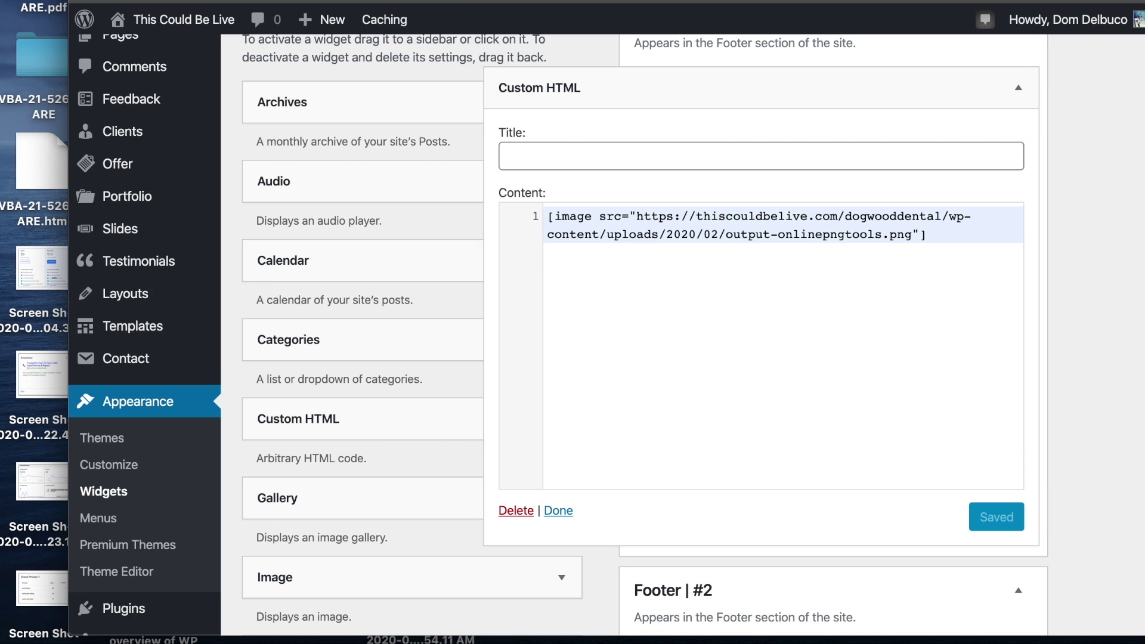
mouse_move(134, 317)
scroll(134, 318, "down", 5)
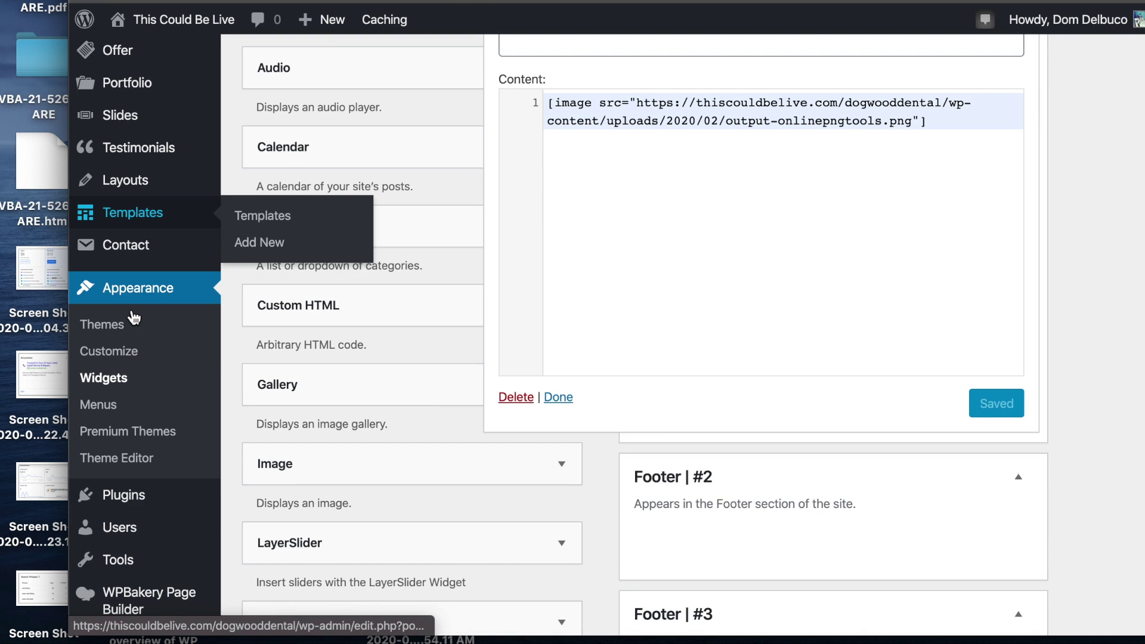
left_click(108, 387)
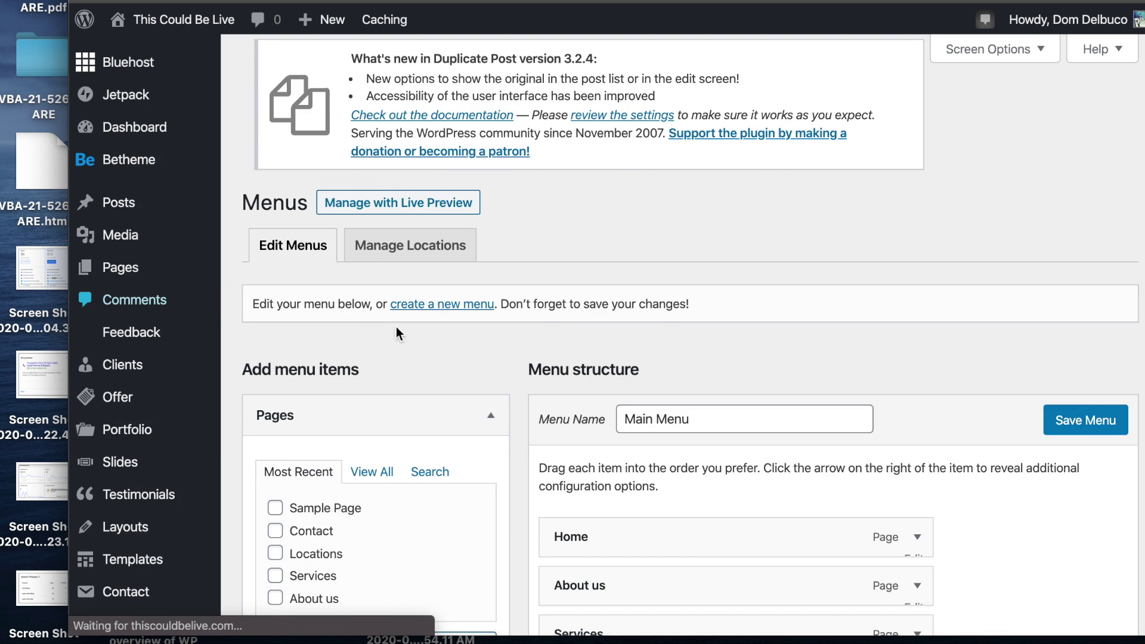
scroll(686, 360, "down", 5)
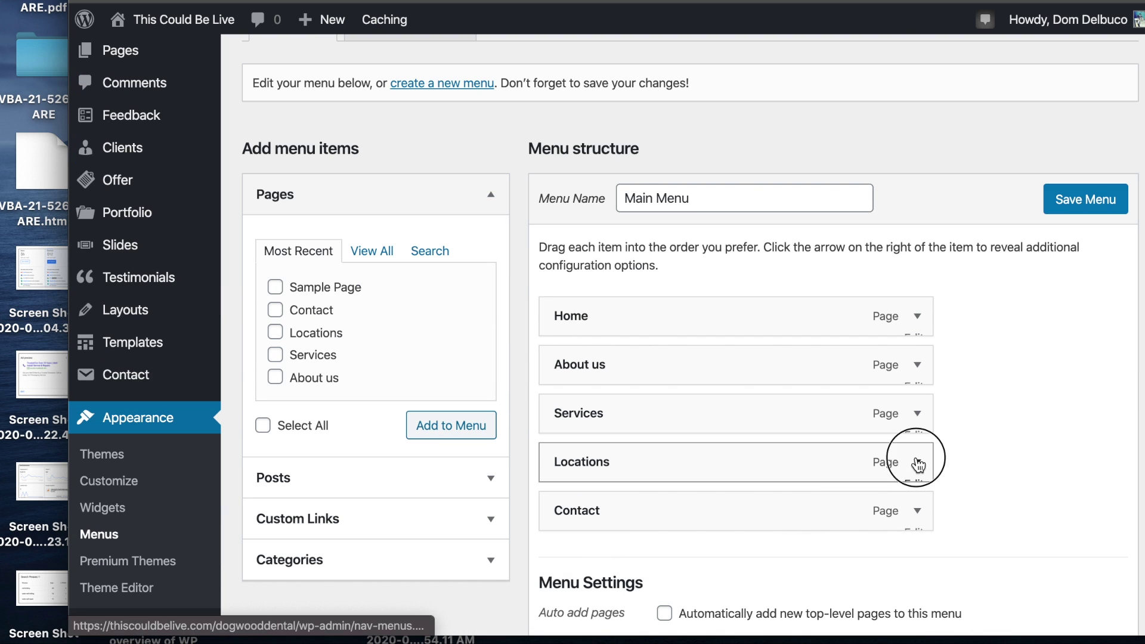
left_click(916, 461)
scroll(810, 453, "down", 6)
left_click(586, 404)
- Try adding Sample Page to Main Menu from the full page list, and remove the item again
scroll(713, 332, "up", 4)
left_click(368, 205)
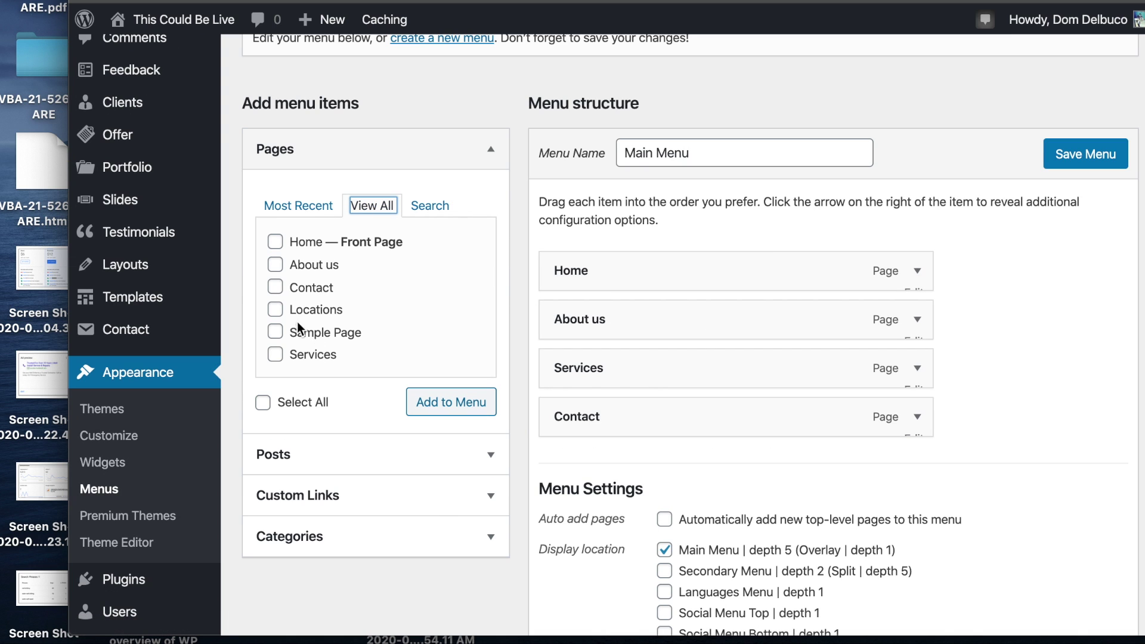
left_click(298, 339)
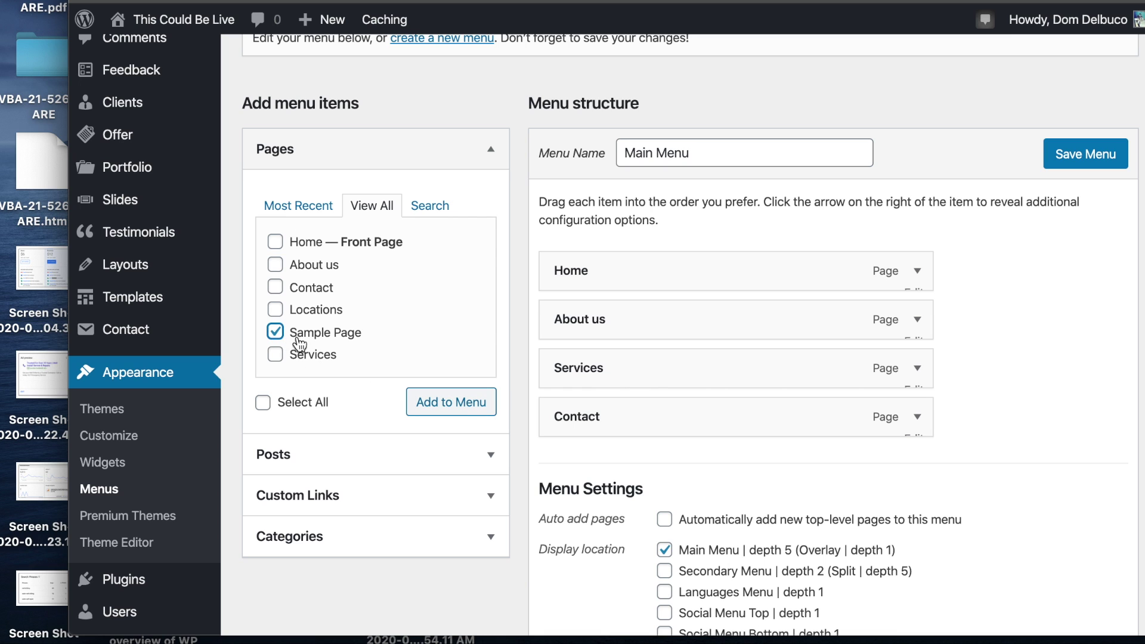
left_click(463, 408)
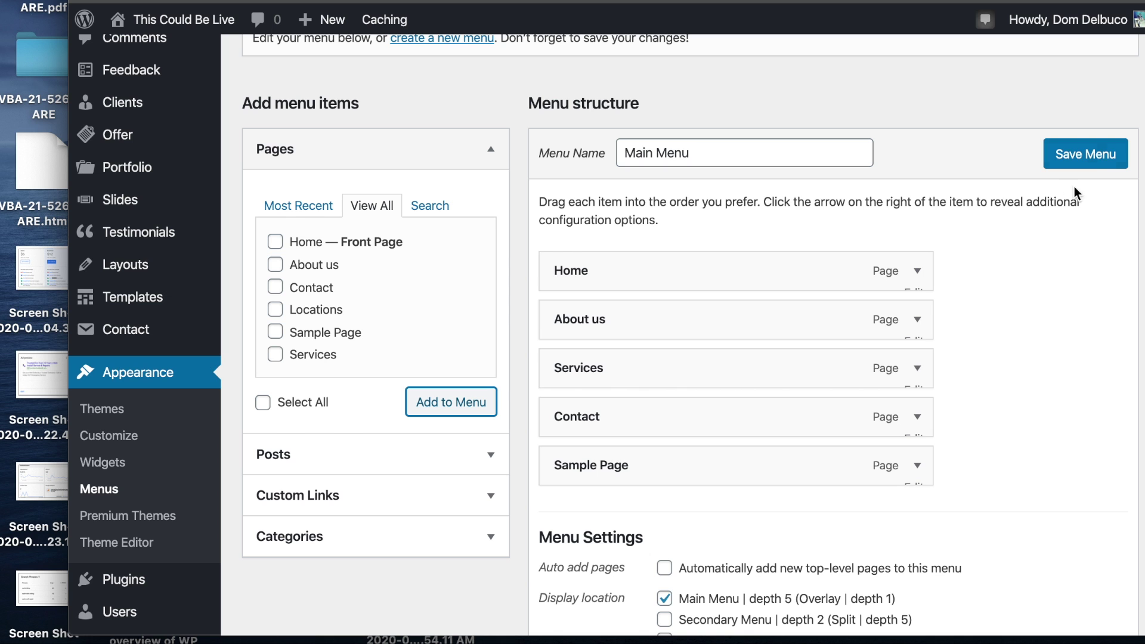
left_click(918, 466)
scroll(770, 478, "down", 6)
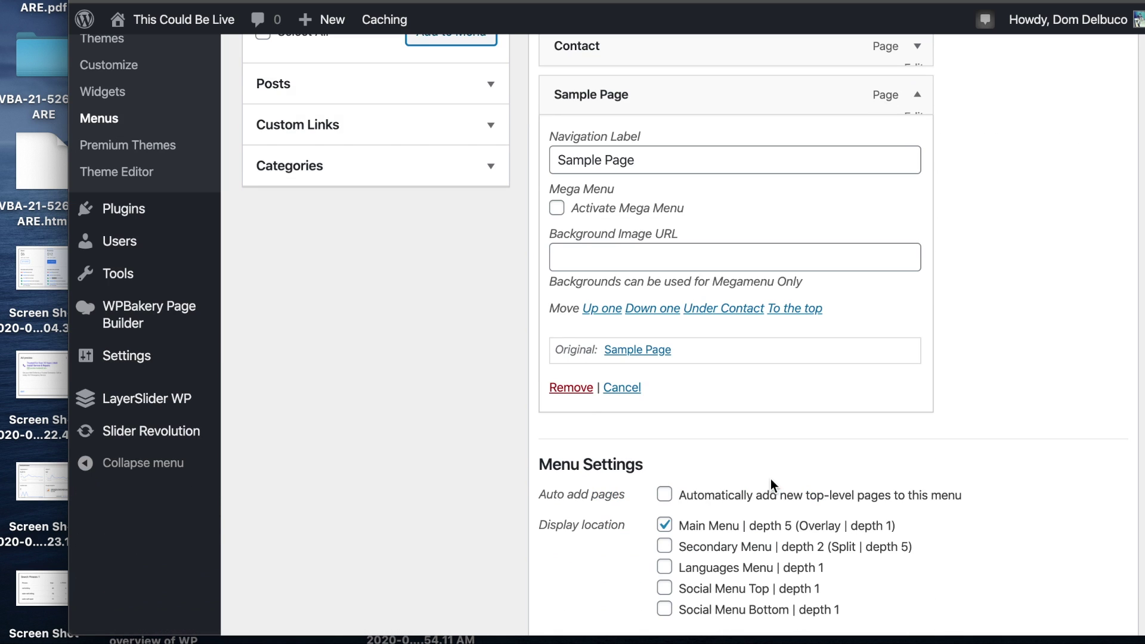
left_click(571, 387)
scroll(1014, 250, "up", 4)
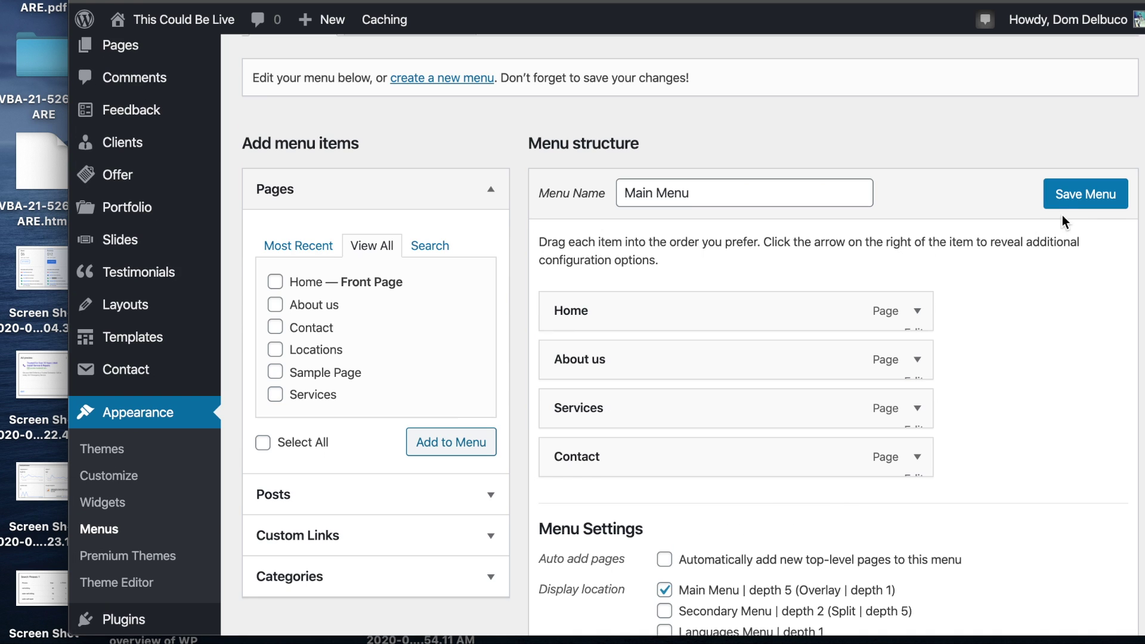
- Save Main Menu with the items Home, About us, Services and Contact
left_click(1067, 200)
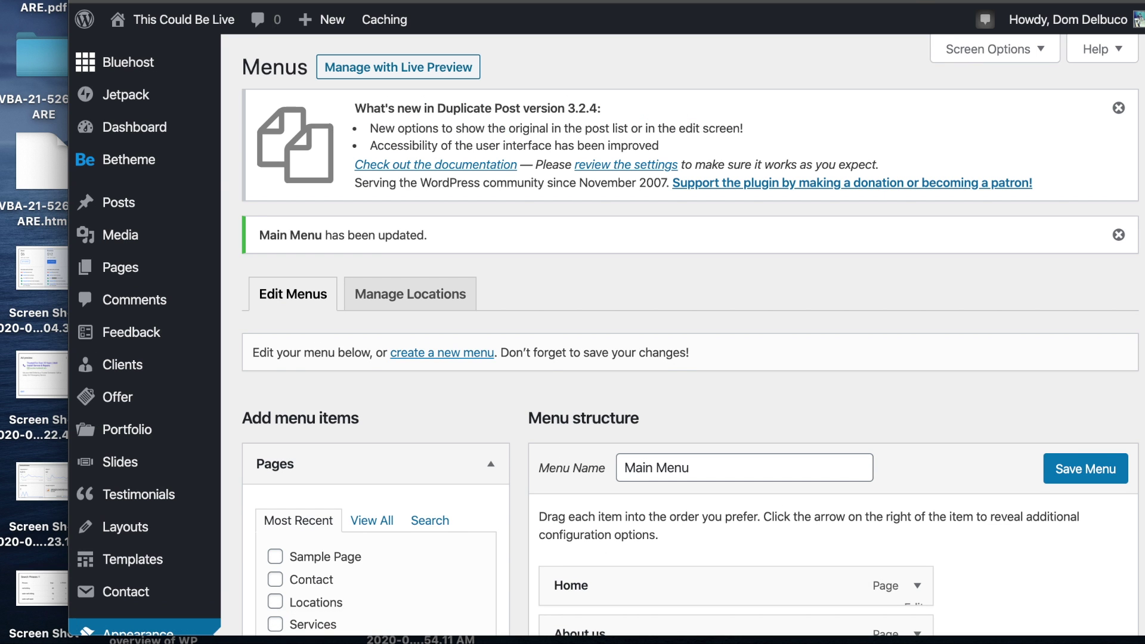
scroll(738, 116, "down", 3)
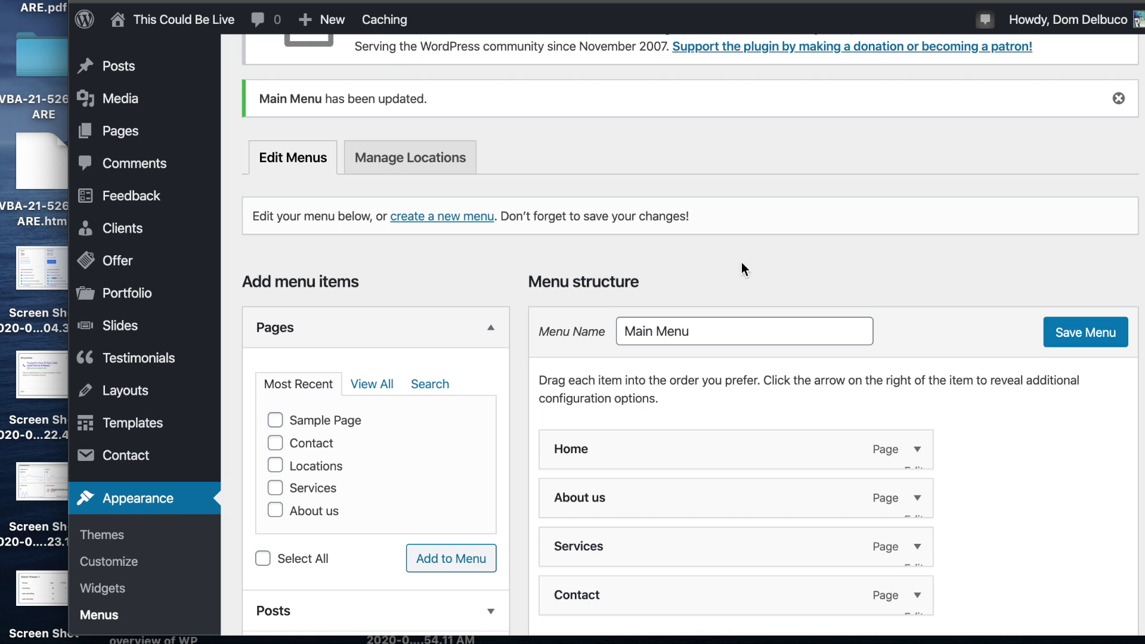
scroll(742, 268, "down", 1)
- Examine how the Procedures and Patient Information submenus are structured on the existing practice website
left_click(887, 1)
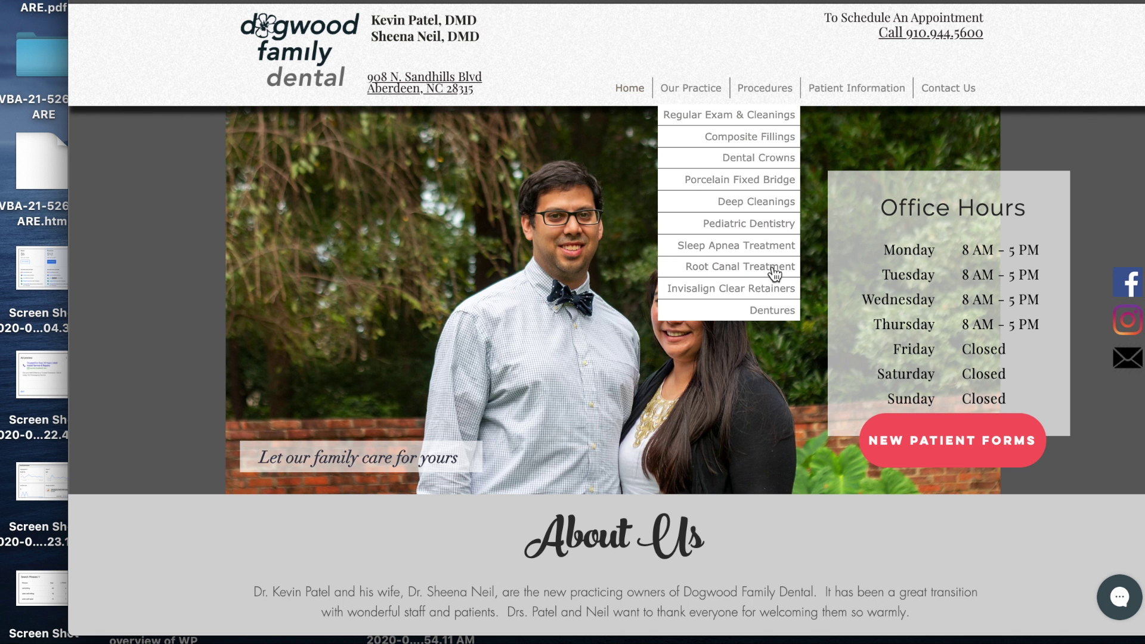
mouse_move(856, 88)
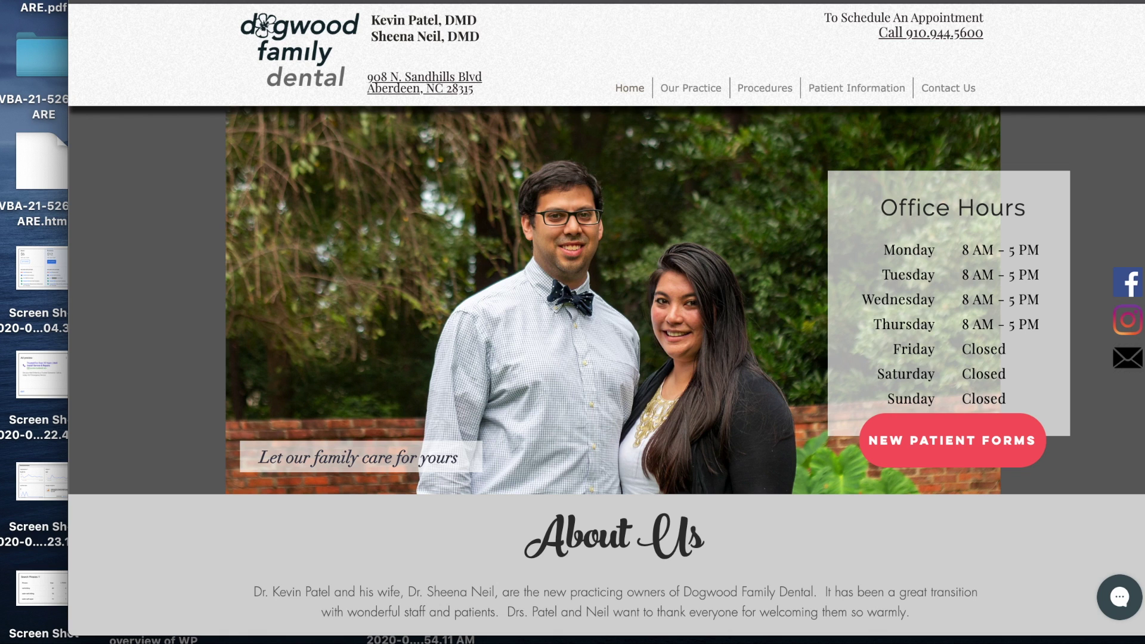
left_click(626, 1)
- Add Sample Page to Main Menu as a sub item of About us and save the menu
scroll(524, 219, "down", 3)
left_click(328, 220)
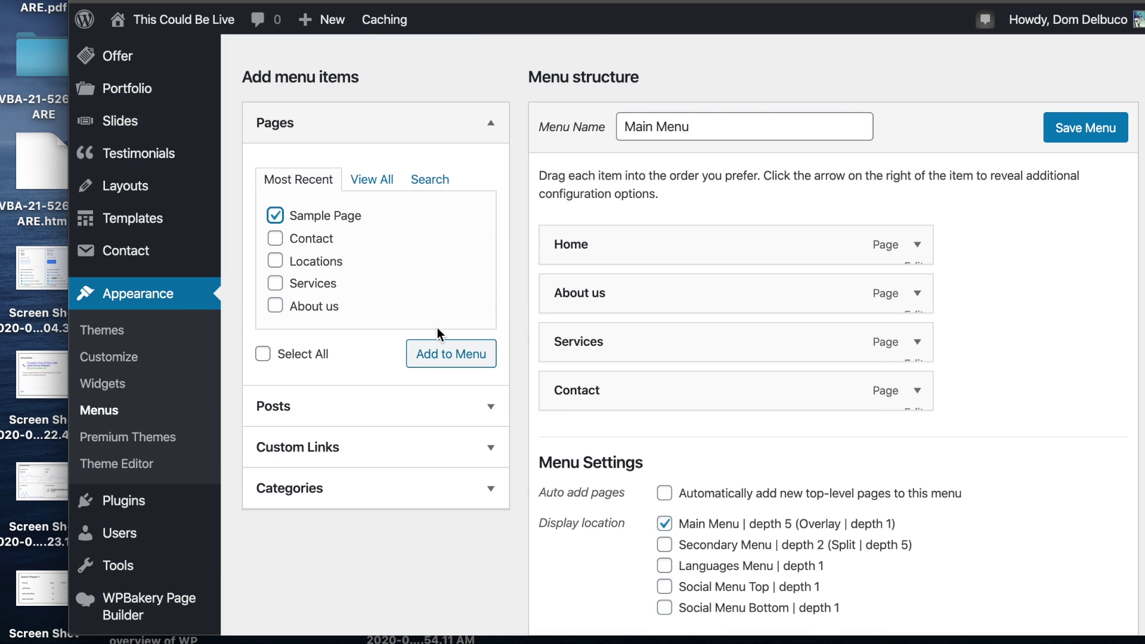
left_click(441, 350)
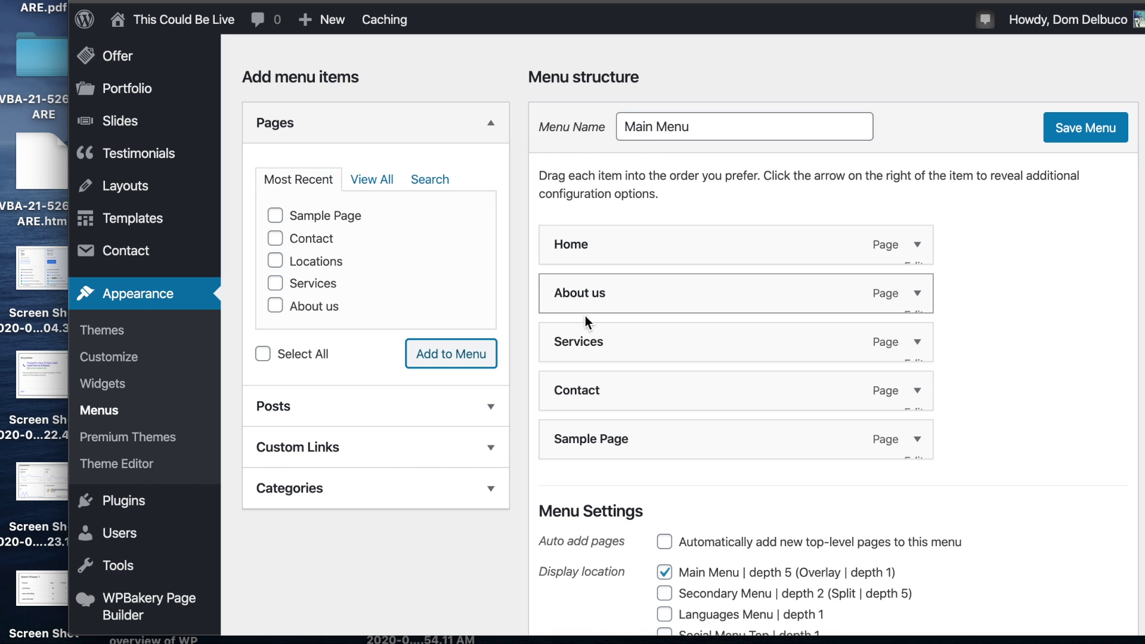
left_click_drag(603, 439, 651, 340)
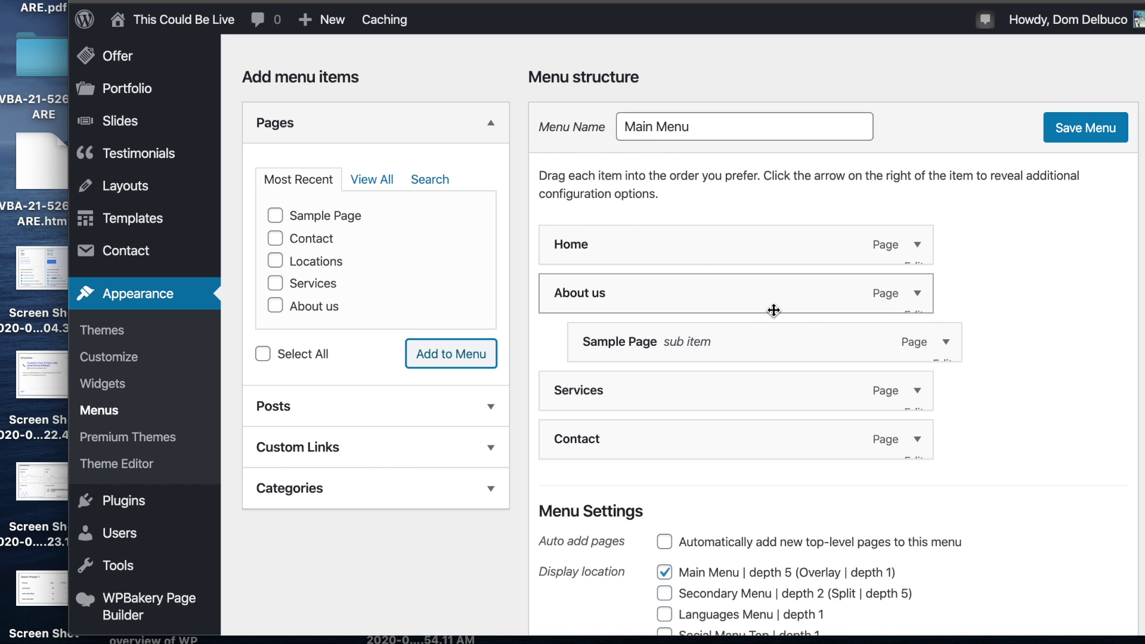
left_click(1063, 145)
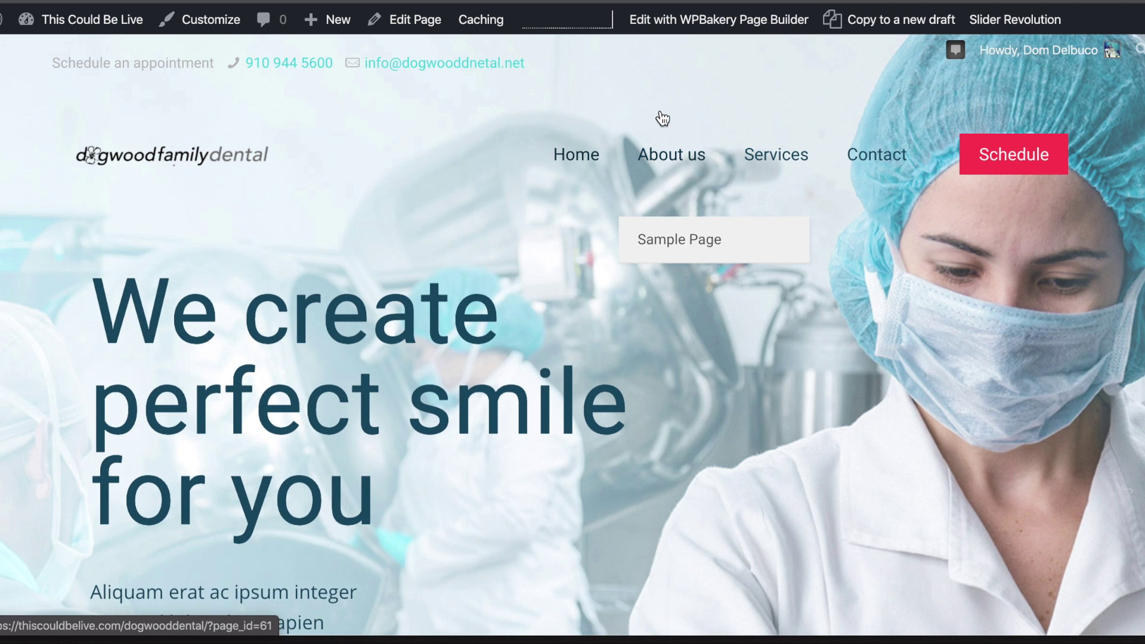
- Check the About us drop-down on the new site by opening the About us page and its Sample Page link
scroll(330, 151, "down", 1)
mouse_move(673, 153)
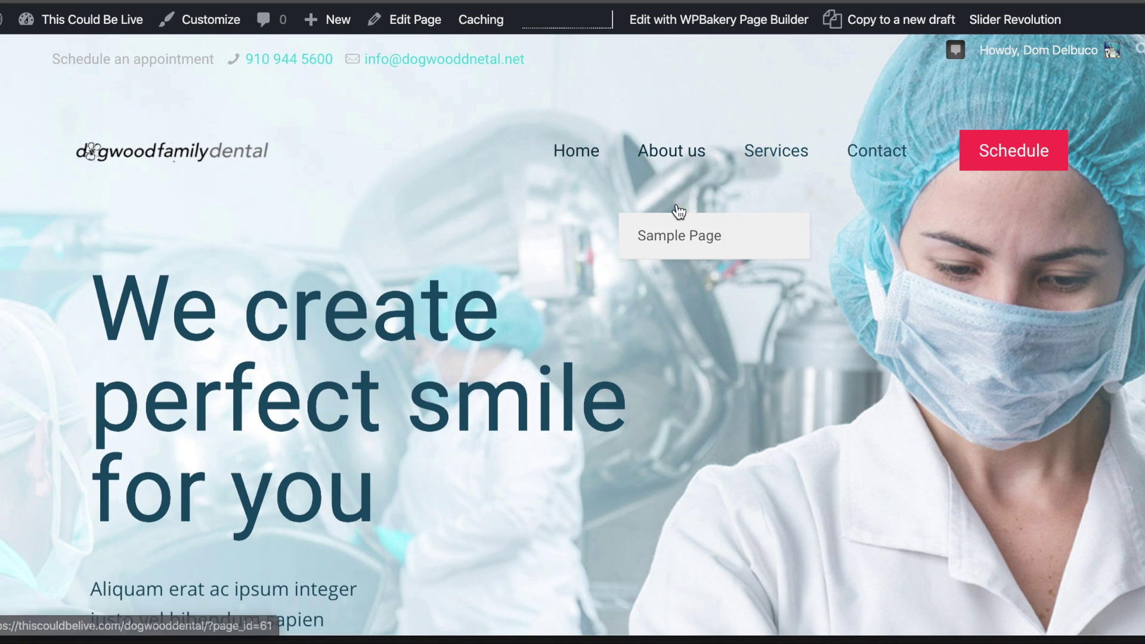
left_click(672, 153)
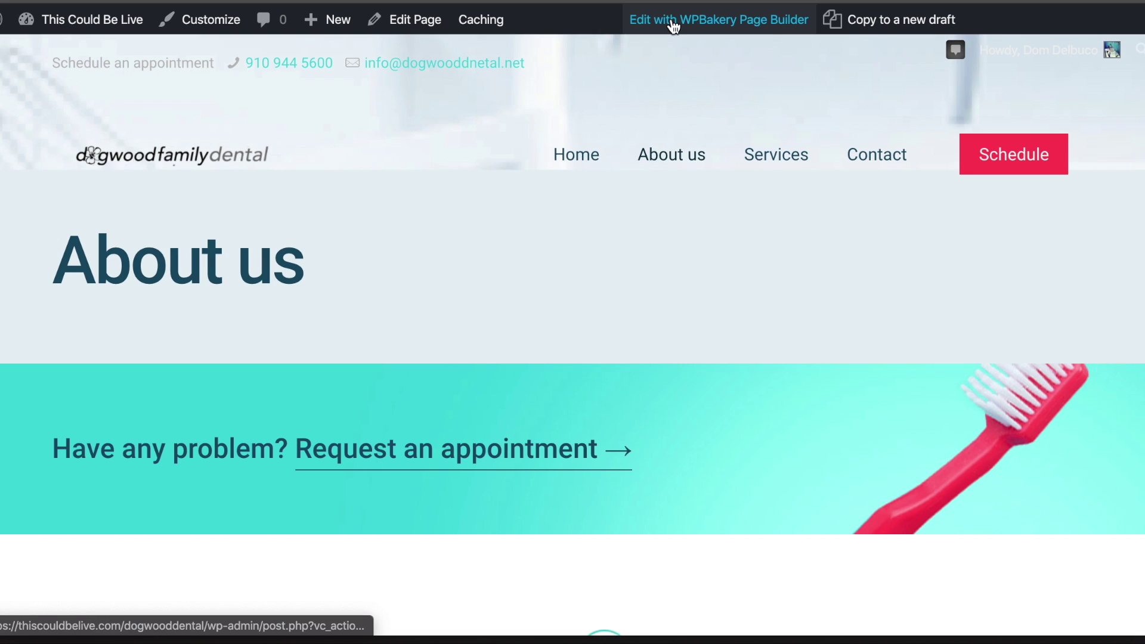
mouse_move(668, 156)
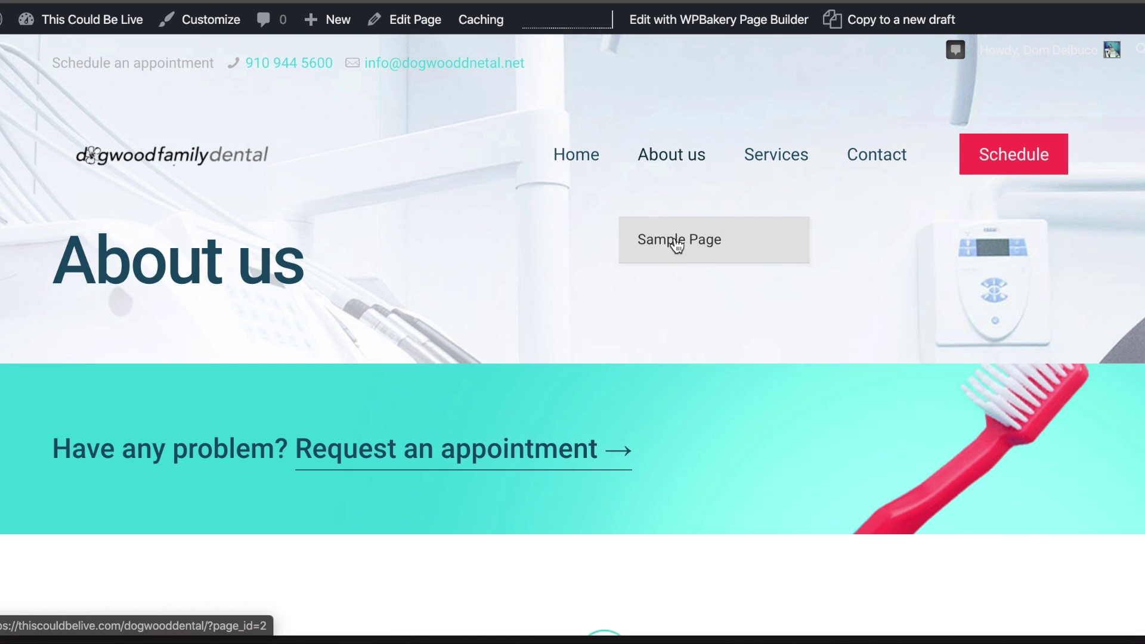
left_click(634, 243)
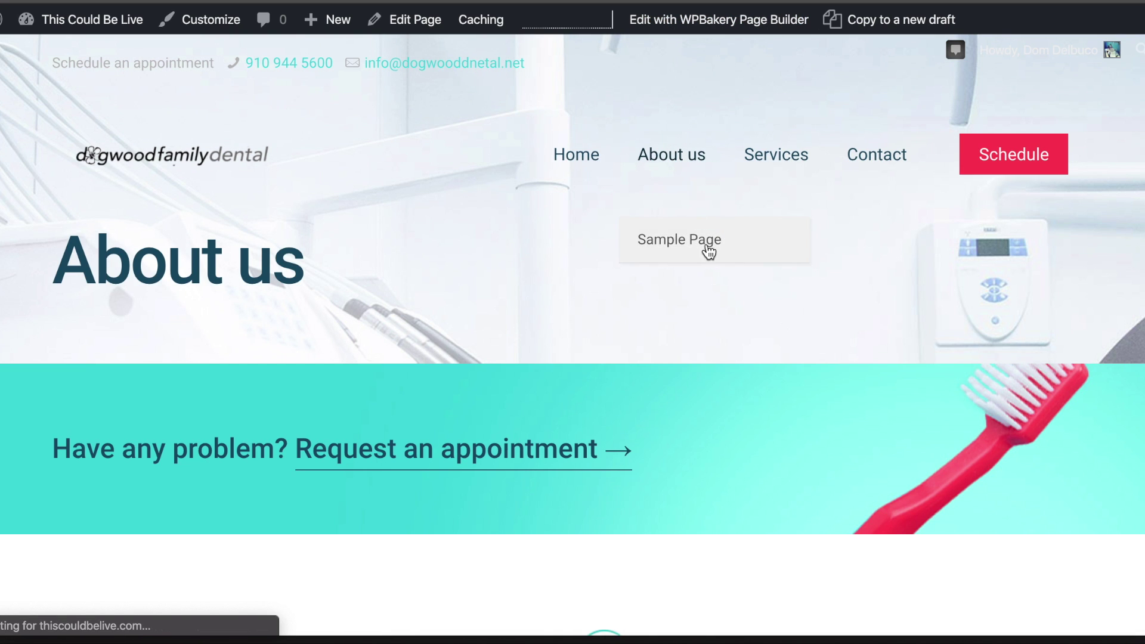